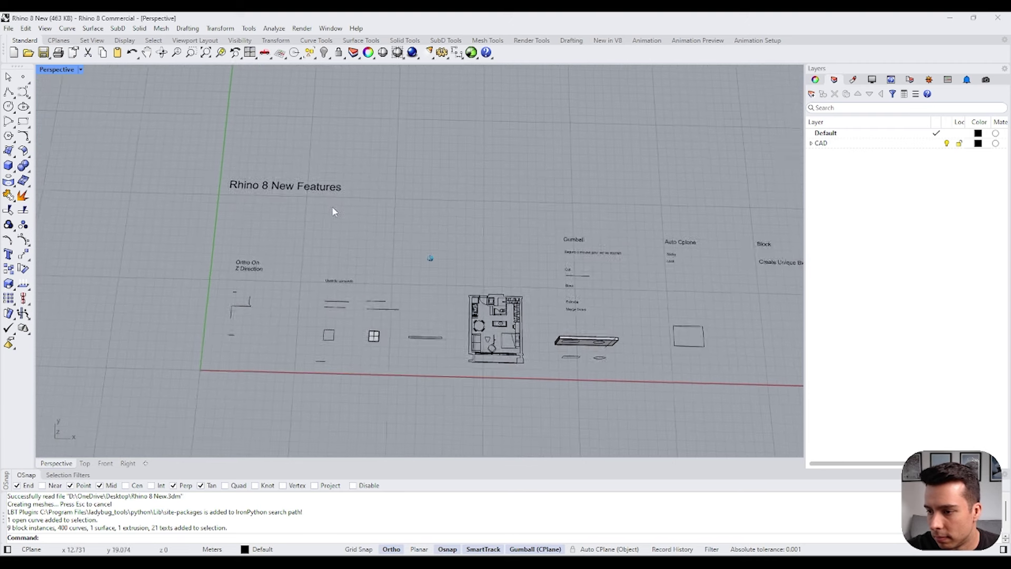
pyautogui.click(418, 148)
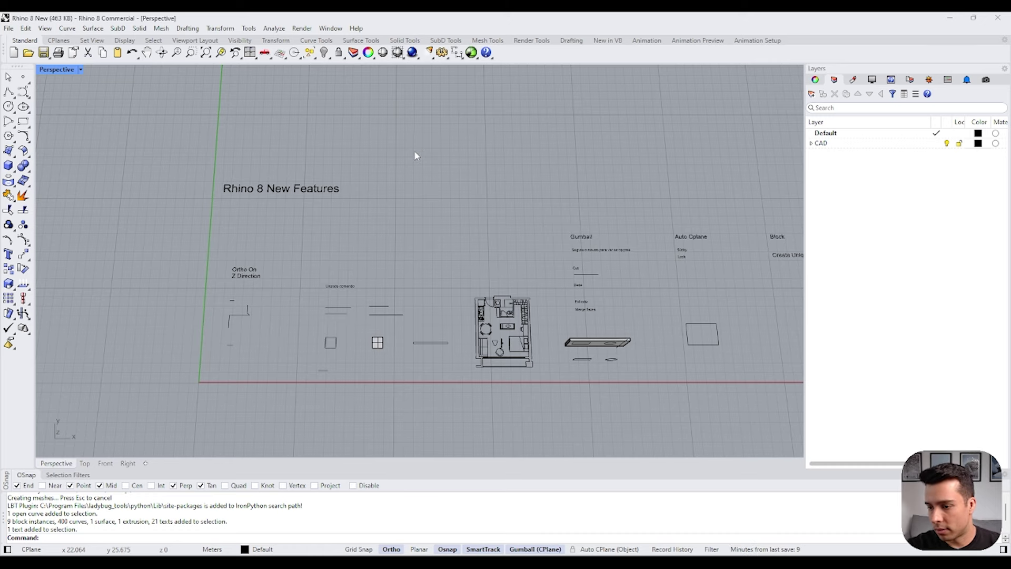
pyautogui.moveTo(423, 243); pyautogui.dragTo(425, 244, button='right')
pyautogui.moveTo(227, 415); pyautogui.dragTo(635, 268)
pyautogui.click(636, 268)
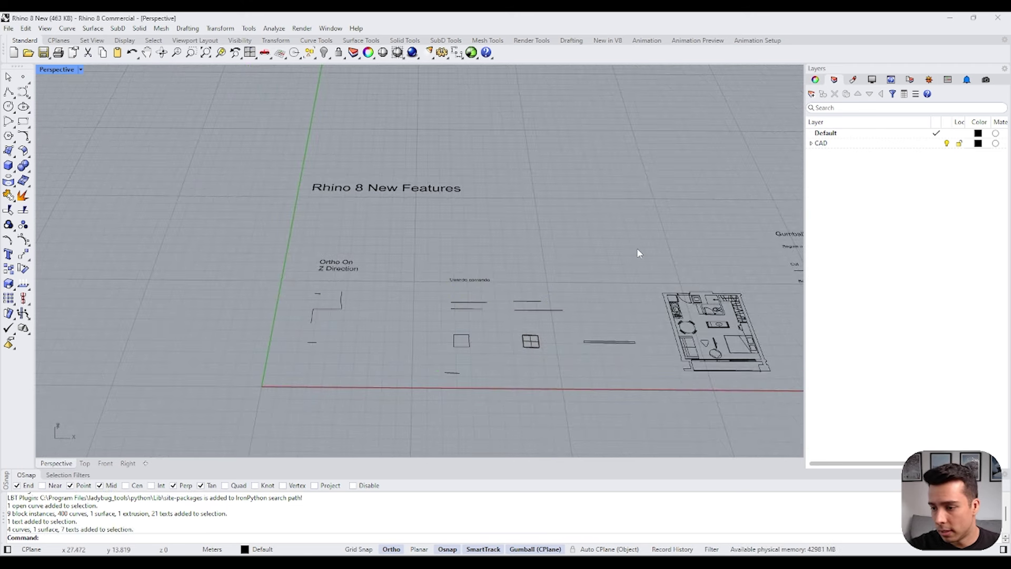
pyautogui.scroll(3, 422, 264)
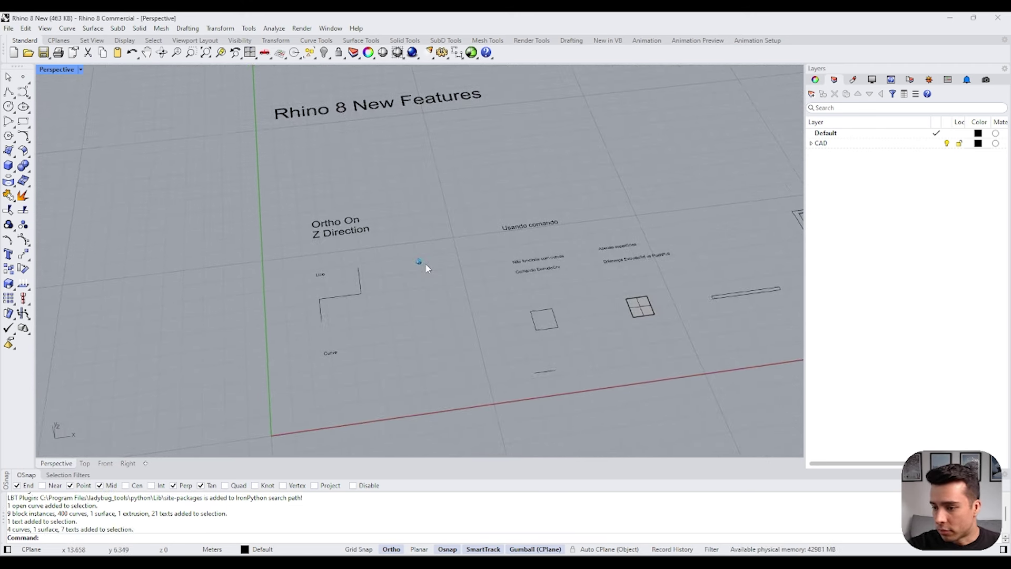
pyautogui.scroll(-2, 357, 163)
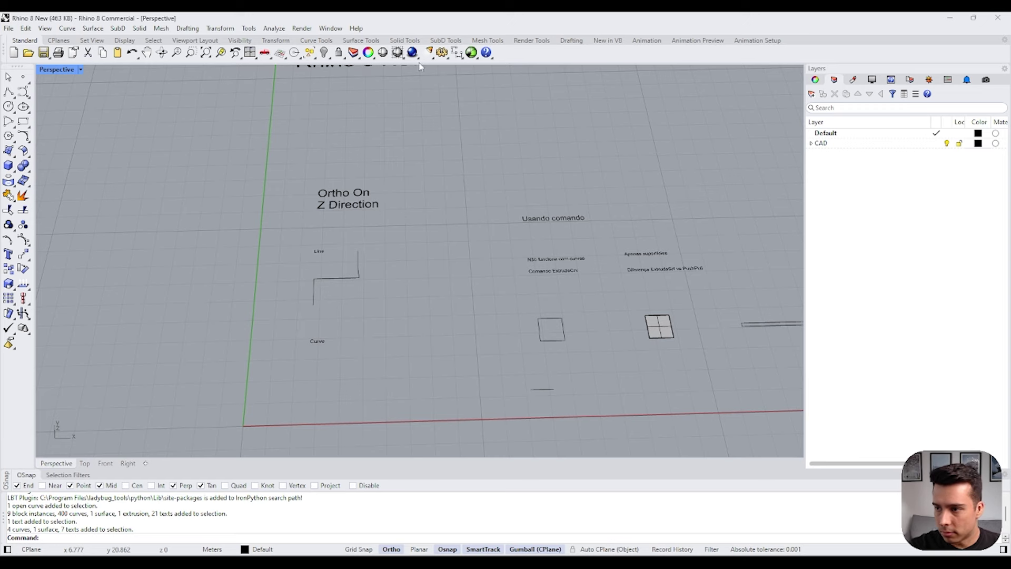
# Step: Preview the Dark color theme in the Appearance color options, and restore the Light theme
pyautogui.click(442, 53)
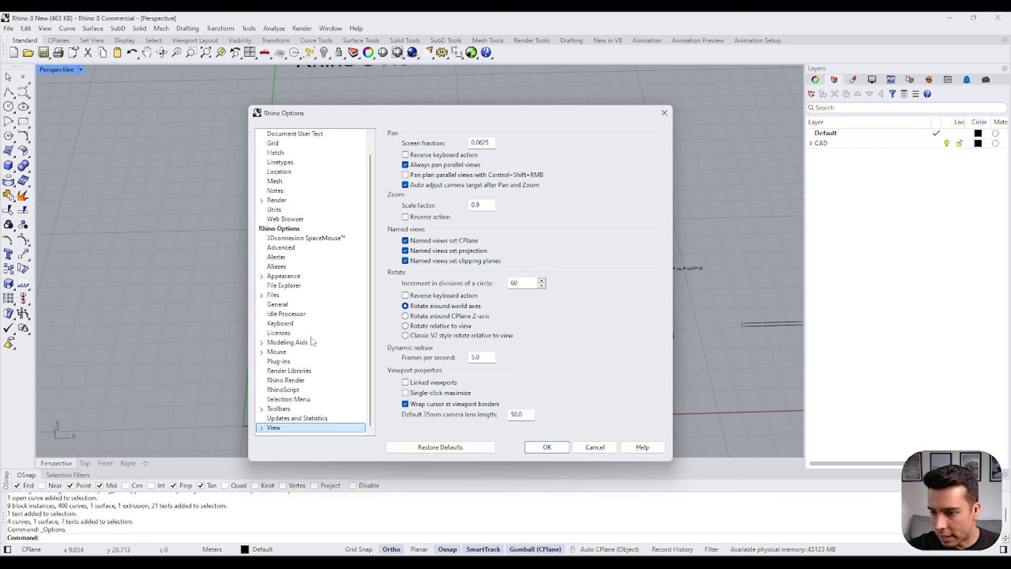
pyautogui.click(285, 276)
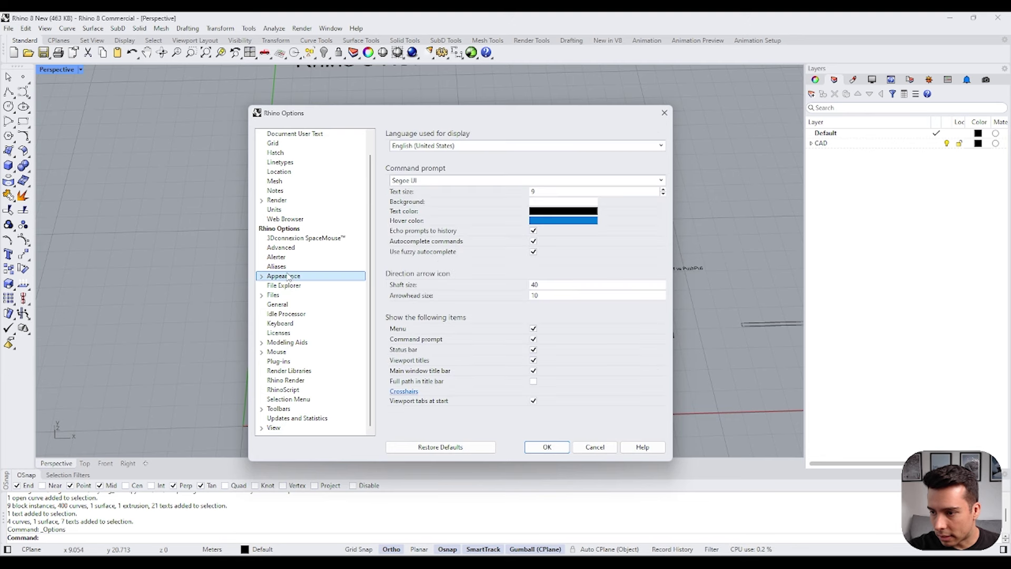
pyautogui.click(262, 276)
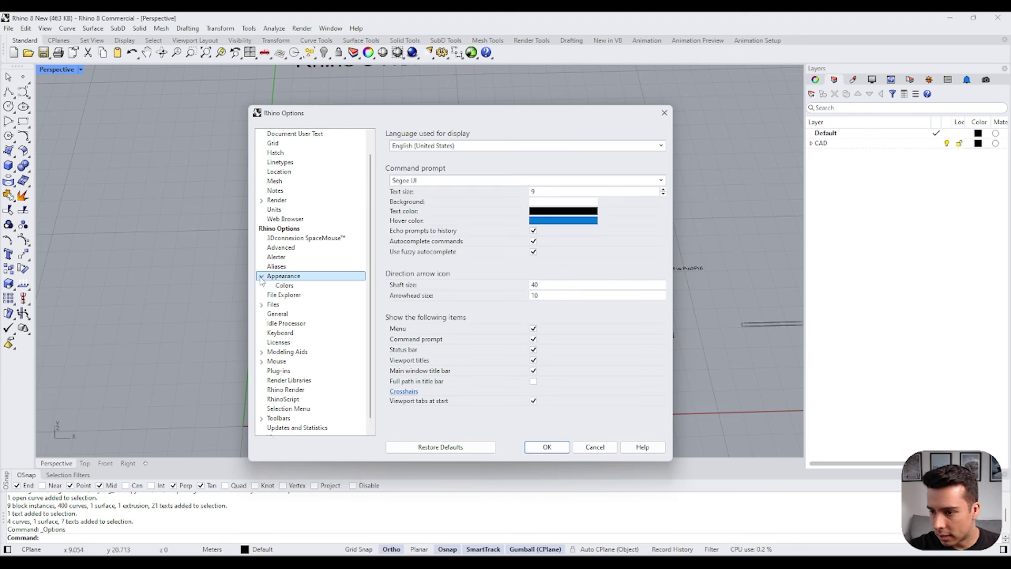
pyautogui.click(285, 285)
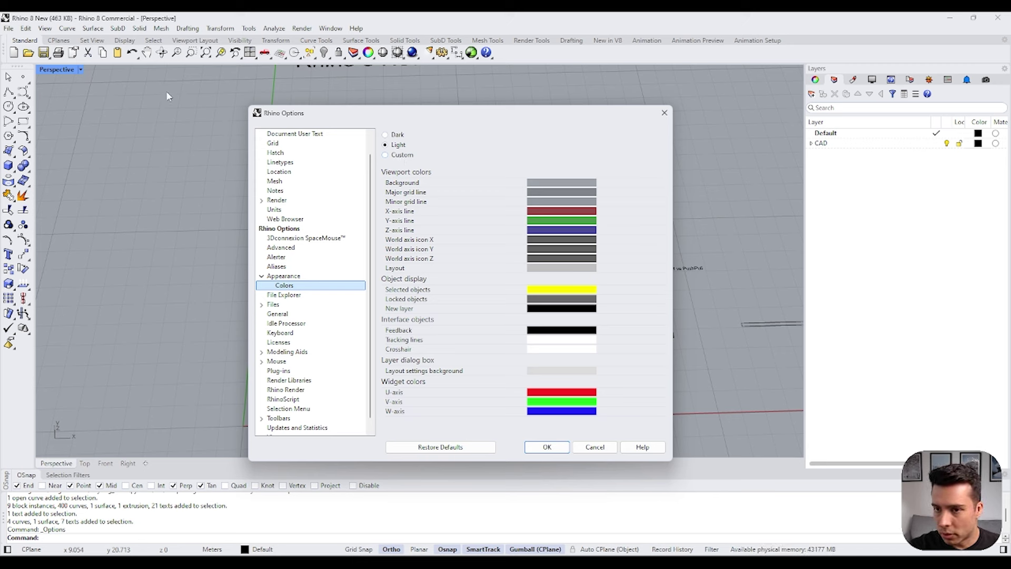
pyautogui.click(395, 135)
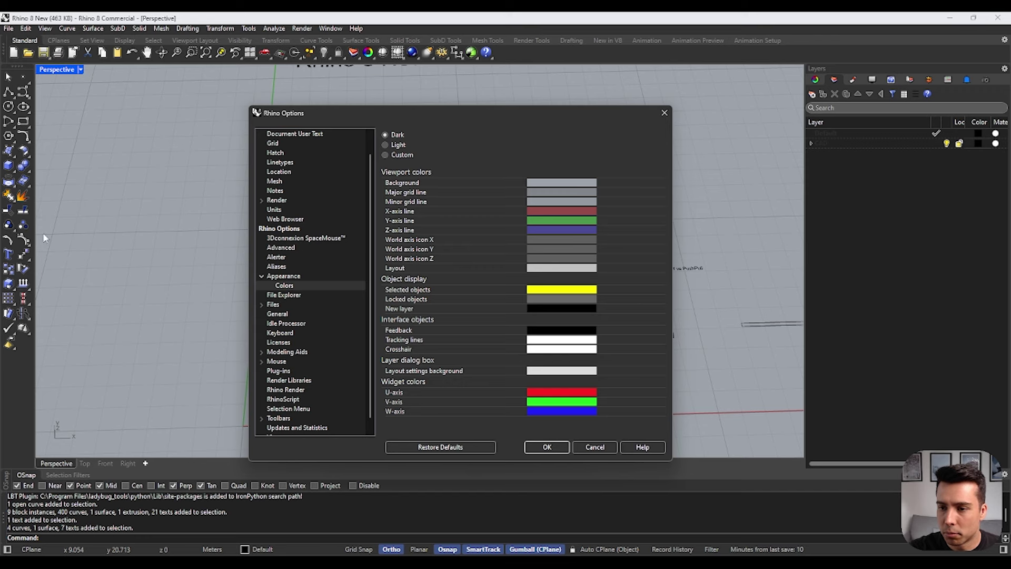
pyautogui.click(397, 146)
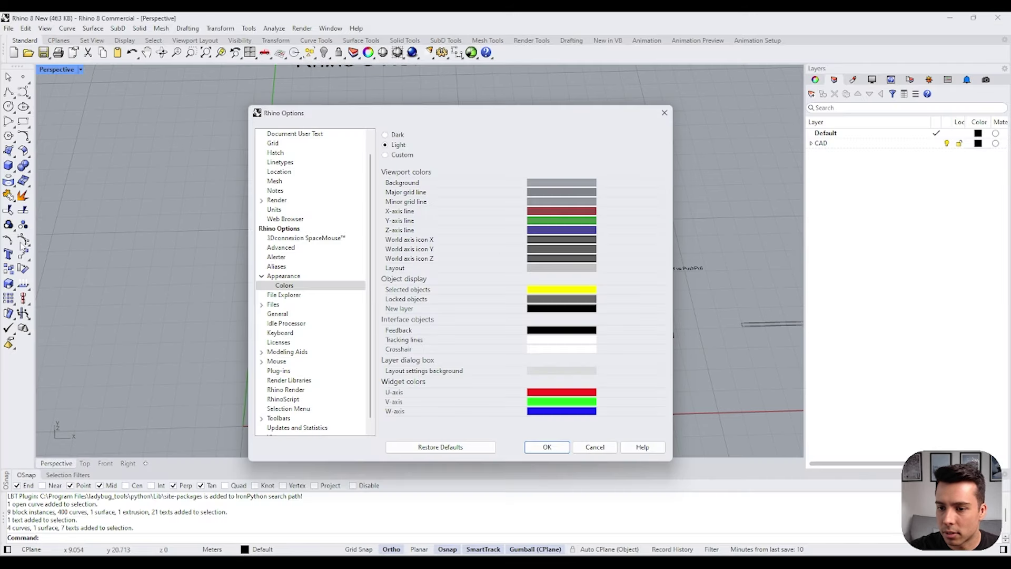
pyautogui.click(546, 448)
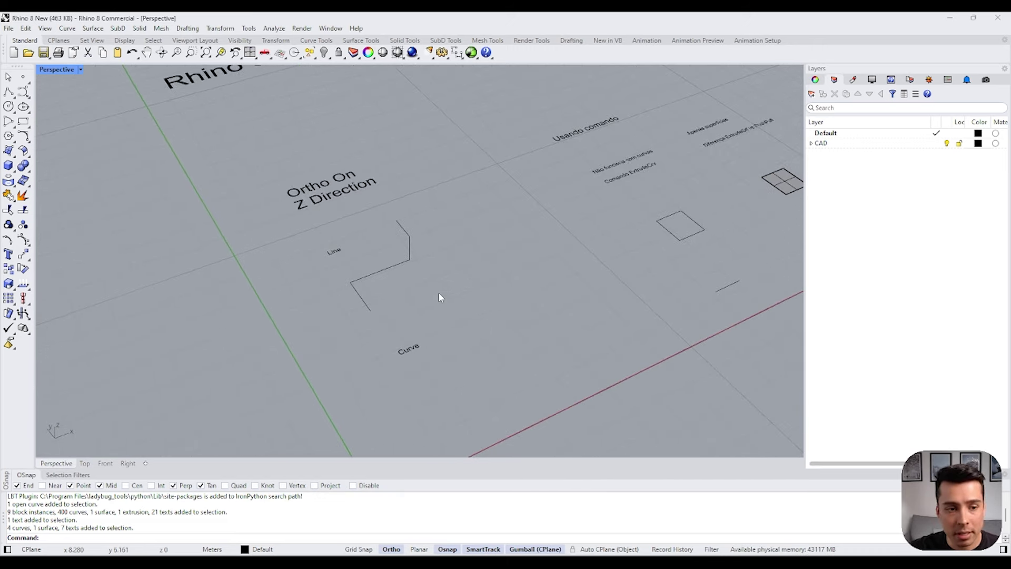
# Step: Detach the Lines tool group as a floating palette over the Perspective viewport
pyautogui.click(419, 249)
pyautogui.click(454, 245)
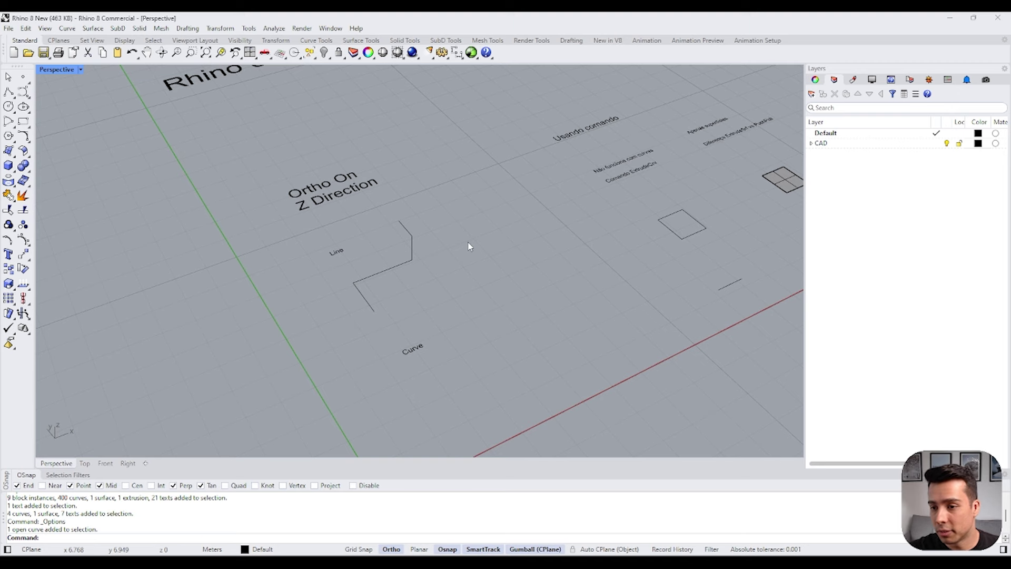
pyautogui.click(9, 92)
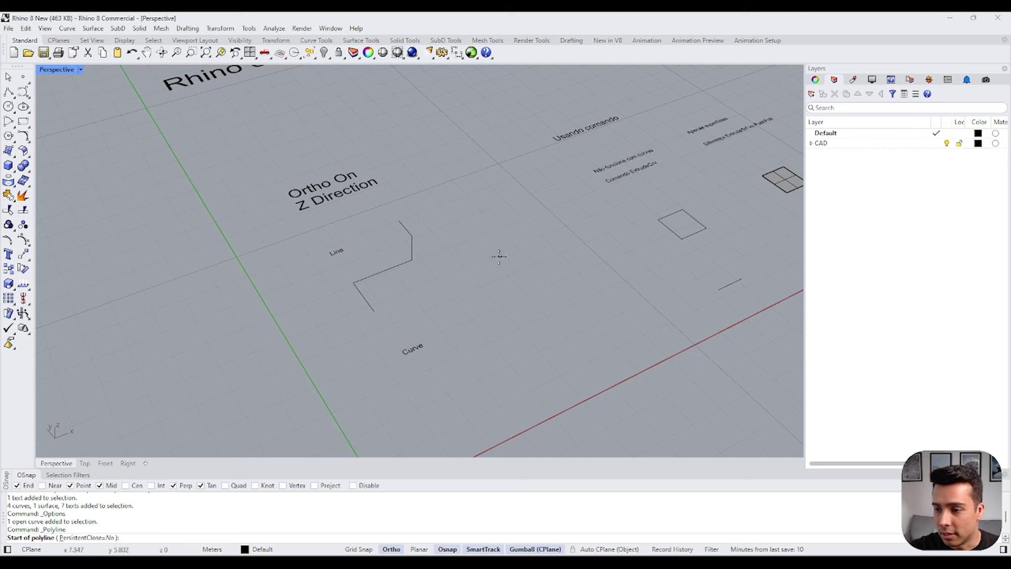
pyautogui.click(9, 92)
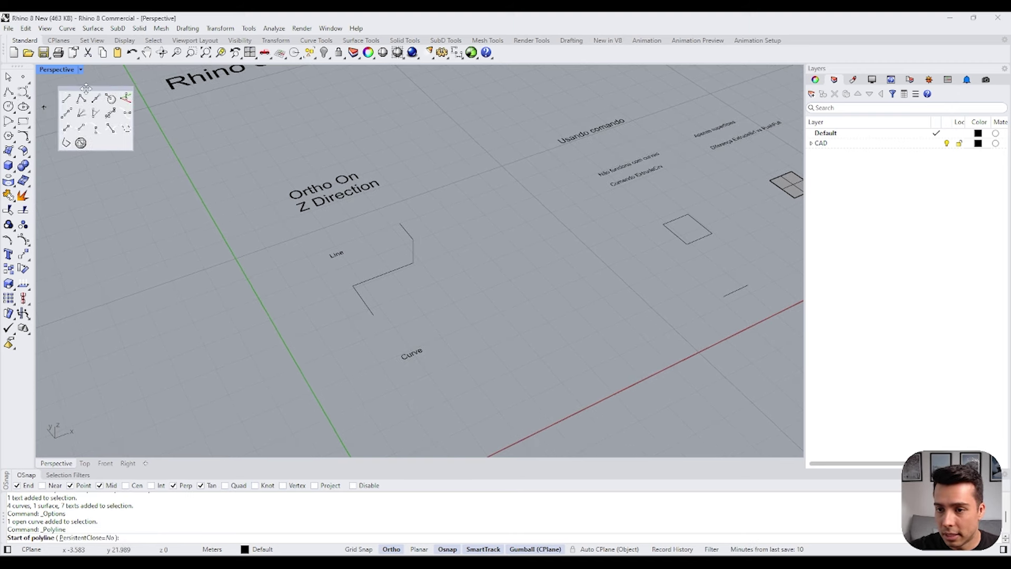
pyautogui.moveTo(86, 88); pyautogui.dragTo(88, 90)
# Step: Draw a short single Line along the X direction with Ortho on, beside the sample polyline under the "Line" label
pyautogui.click(67, 104)
pyautogui.moveTo(454, 255)
pyautogui.mouseDown(button='right')
pyautogui.moveTo(439, 262)
pyautogui.moveTo(400, 218)
pyautogui.moveTo(440, 244)
pyautogui.moveTo(302, 147)
pyautogui.moveTo(399, 196)
pyautogui.moveTo(425, 251)
pyautogui.moveTo(447, 261)
pyautogui.moveTo(341, 197)
pyautogui.mouseUp(button='right')
pyautogui.scroll(1, 424, 257)
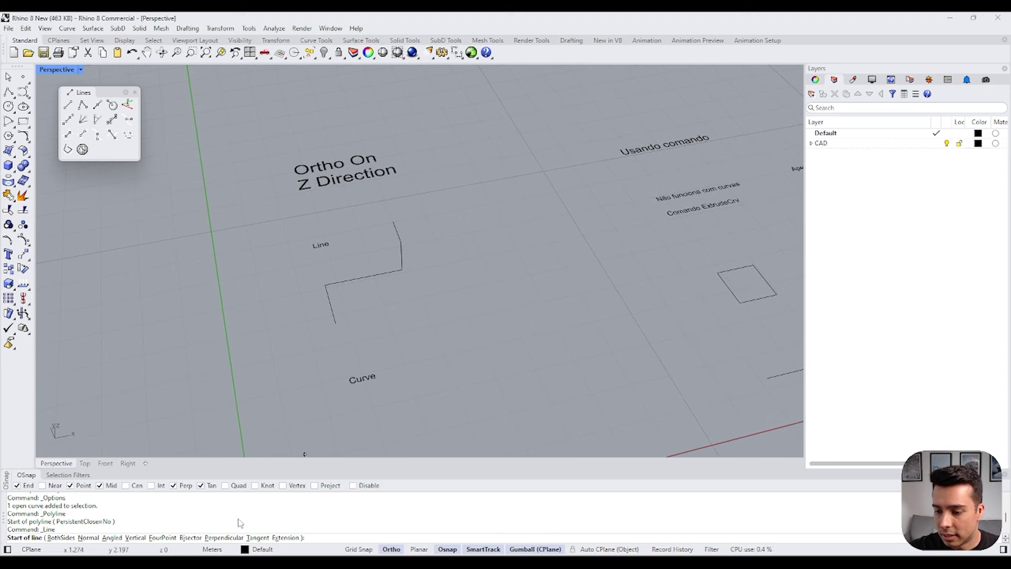
pyautogui.moveTo(388, 560)
pyautogui.moveTo(423, 265); pyautogui.dragTo(419, 240, button='right')
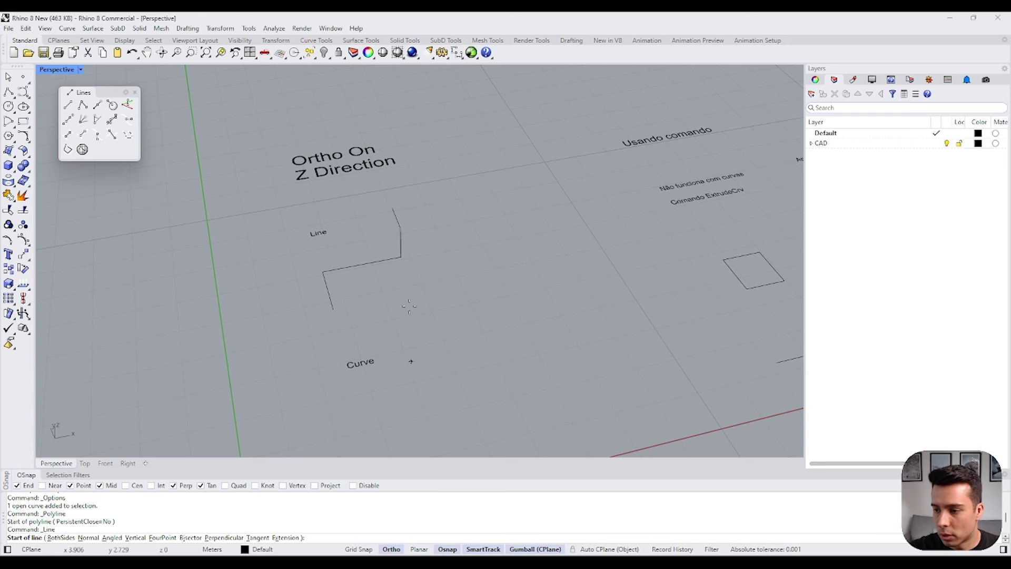
pyautogui.moveTo(415, 424); pyautogui.dragTo(422, 419, button='right')
pyautogui.click(436, 294)
pyautogui.click(482, 285)
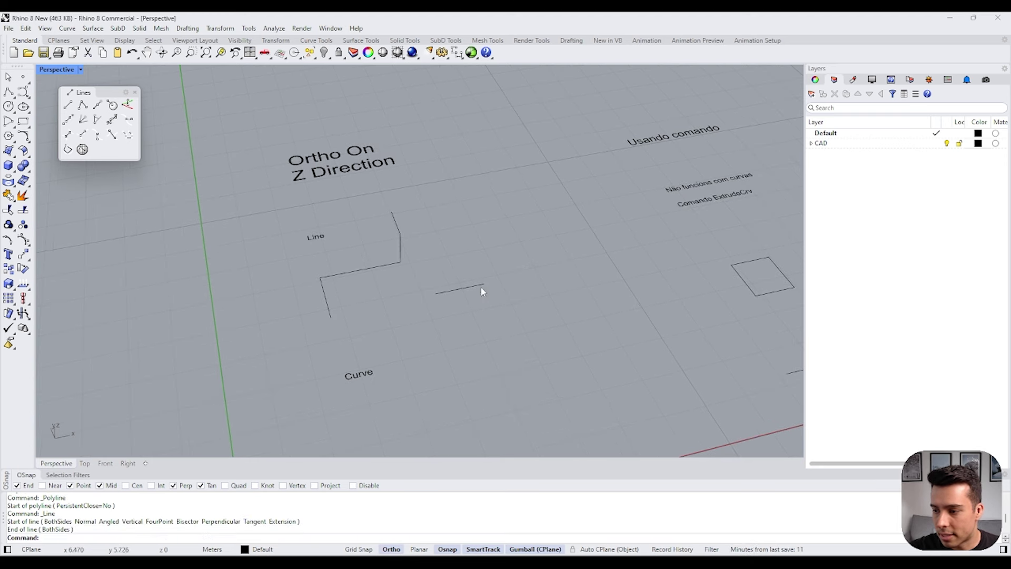
# Step: Draw a multi-segment Polyline with Ortho on beside the sample polyline, running segments along X, Y and vertically in Z
pyautogui.click(82, 105)
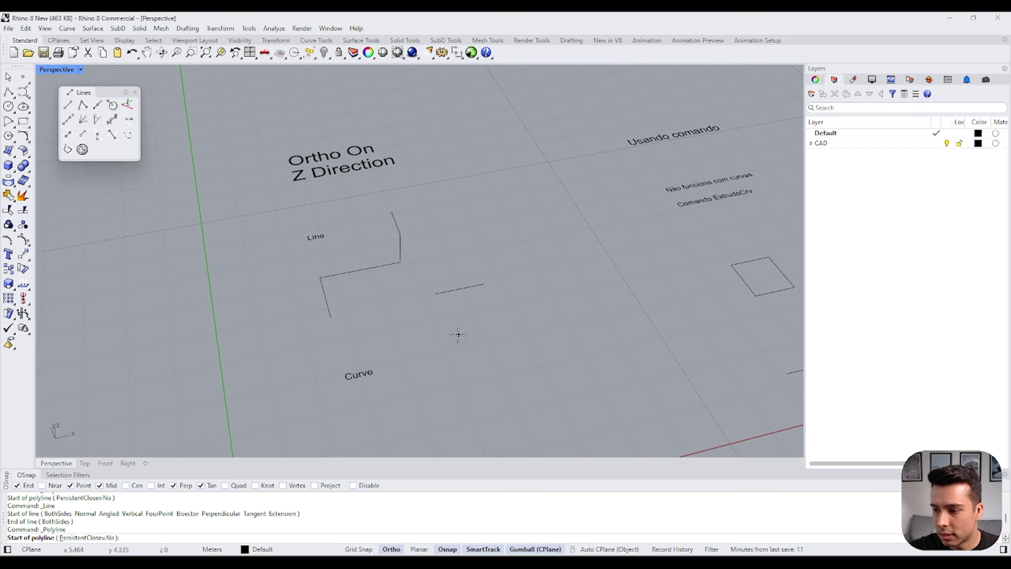
pyautogui.click(465, 327)
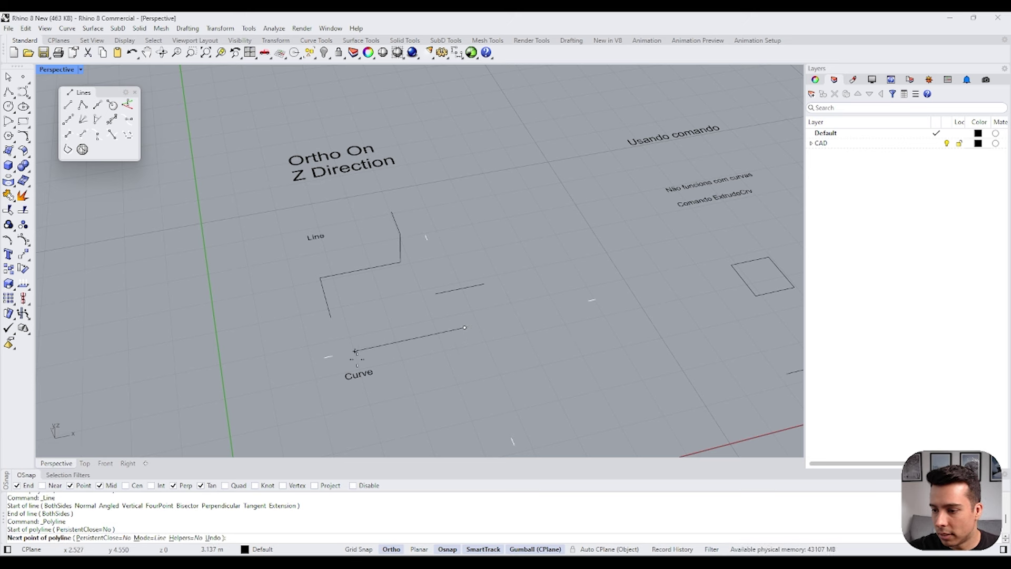
pyautogui.moveTo(456, 272); pyautogui.dragTo(441, 243, button='right')
pyautogui.moveTo(575, 310); pyautogui.dragTo(553, 249, button='right')
pyautogui.moveTo(489, 219); pyautogui.dragTo(495, 248, button='right')
pyautogui.scroll(-4, 474, 206)
pyautogui.moveTo(474, 206); pyautogui.dragTo(477, 206, button='right')
pyautogui.scroll(5, 477, 206)
pyautogui.click(479, 195)
pyautogui.click(517, 187)
pyautogui.click(514, 223)
pyautogui.moveTo(503, 226); pyautogui.dragTo(533, 286, button='right')
pyautogui.click(511, 237)
pyautogui.click(508, 265)
pyautogui.click(548, 255)
pyautogui.click(549, 230)
pyautogui.click(523, 277)
pyautogui.click(507, 287)
pyautogui.press('Return')
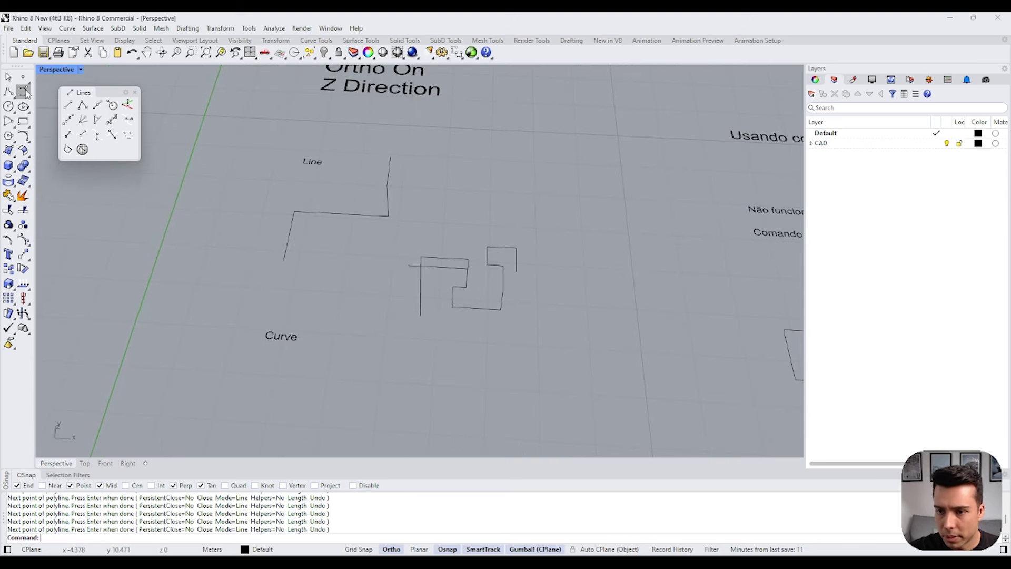
# Step: Draw an open, winding degree-3 control point curve with Ortho on, beside the "Curve" label and continuing into the Z direction
pyautogui.moveTo(537, 389); pyautogui.dragTo(538, 362, button='right')
pyautogui.click(24, 91)
pyautogui.click(396, 328)
pyautogui.click(450, 330)
pyautogui.click(451, 314)
pyautogui.click(381, 311)
pyautogui.moveTo(382, 311); pyautogui.dragTo(543, 287, button='right')
pyautogui.click(450, 328)
pyautogui.click(562, 287)
pyautogui.click(523, 264)
pyautogui.click(558, 247)
pyautogui.moveTo(558, 247); pyautogui.dragTo(555, 233, button='right')
pyautogui.click(552, 268)
pyautogui.moveTo(552, 268); pyautogui.dragTo(392, 245, button='right')
pyautogui.click(514, 278)
pyautogui.click(559, 297)
pyautogui.click(599, 278)
pyautogui.click(602, 254)
pyautogui.press('Return')
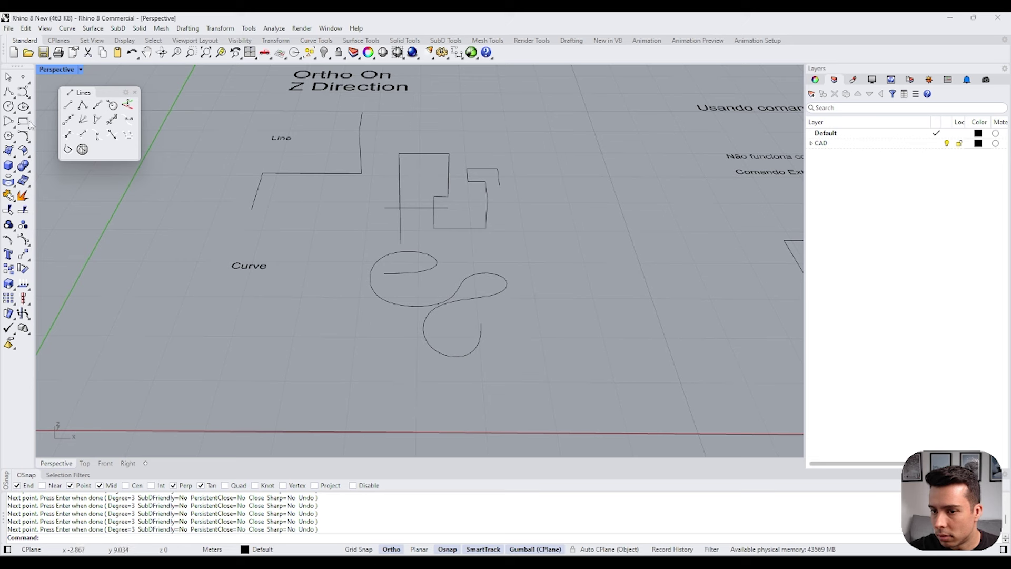
# Step: Turn Ortho off and draw a short one-segment Polyline on the ground plane beside the winding curve
pyautogui.click(9, 92)
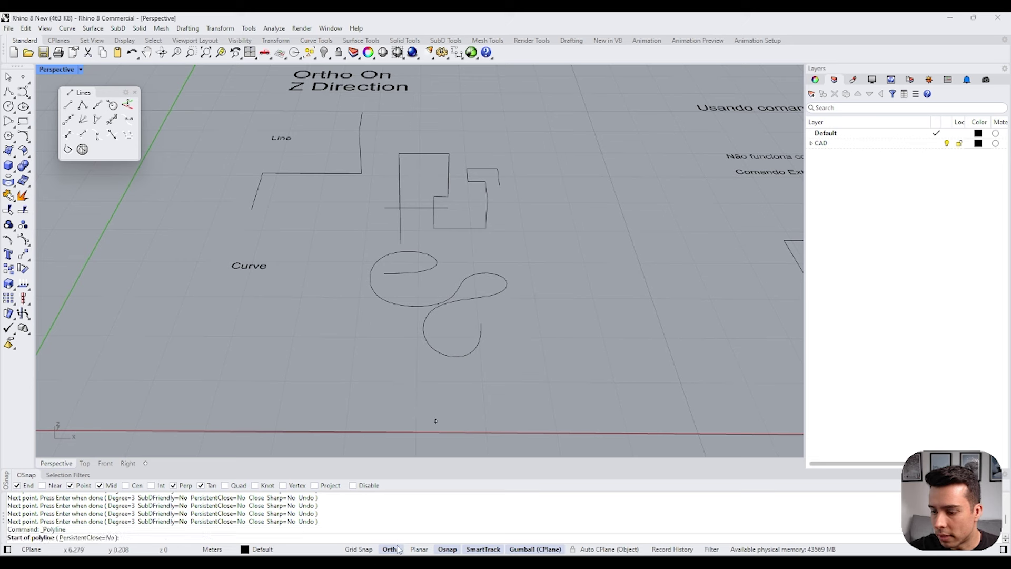
pyautogui.click(82, 104)
pyautogui.press('F8')
pyautogui.click(536, 349)
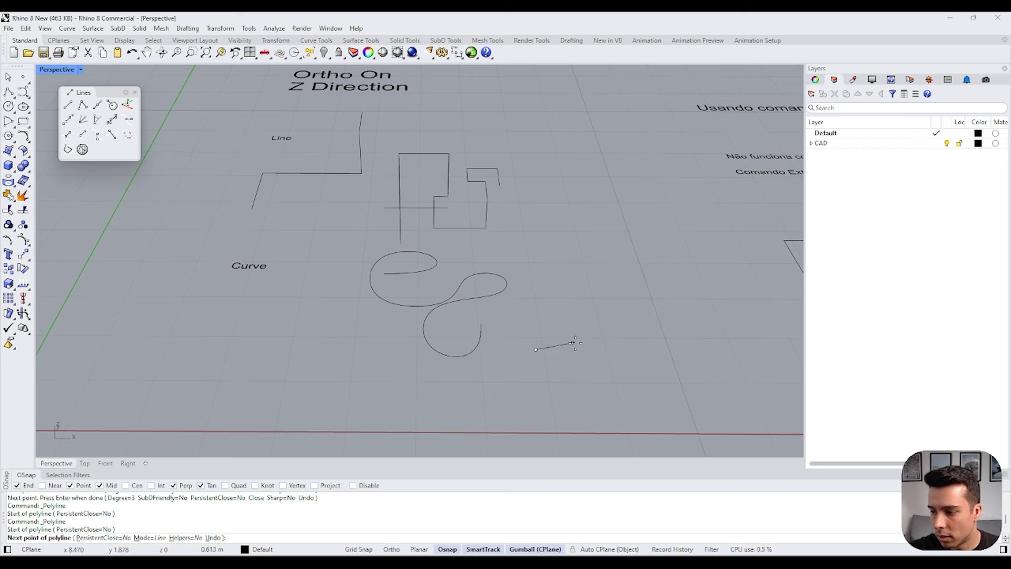
pyautogui.click(585, 344)
pyautogui.moveTo(572, 259); pyautogui.dragTo(521, 280, button='right')
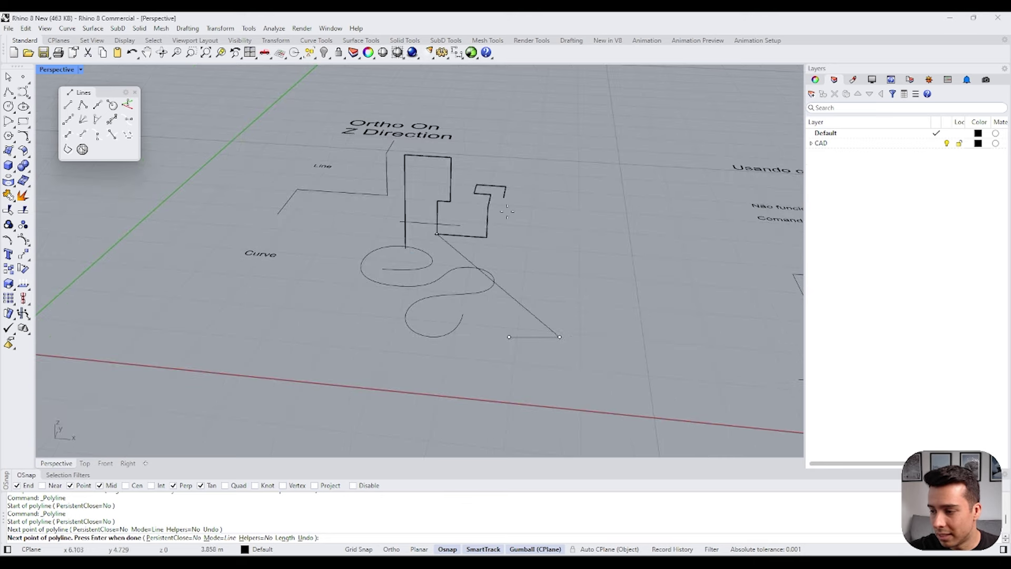
pyautogui.moveTo(559, 358); pyautogui.dragTo(510, 316, button='right')
pyautogui.press('Return')
# Step: Draw a Line with the Vertical option, rising from the free end of the short one-segment polyline
pyautogui.click(68, 107)
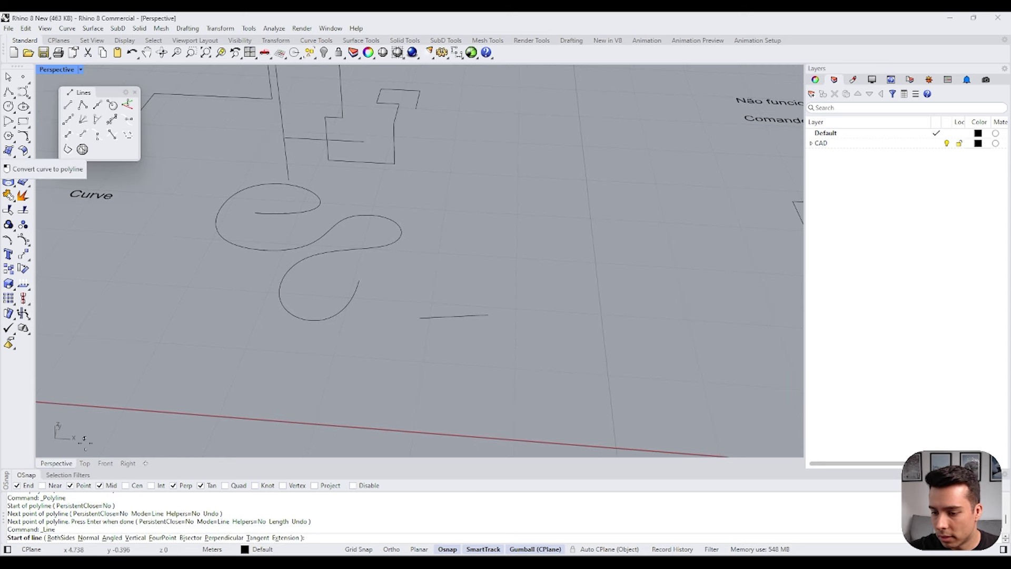
pyautogui.click(136, 538)
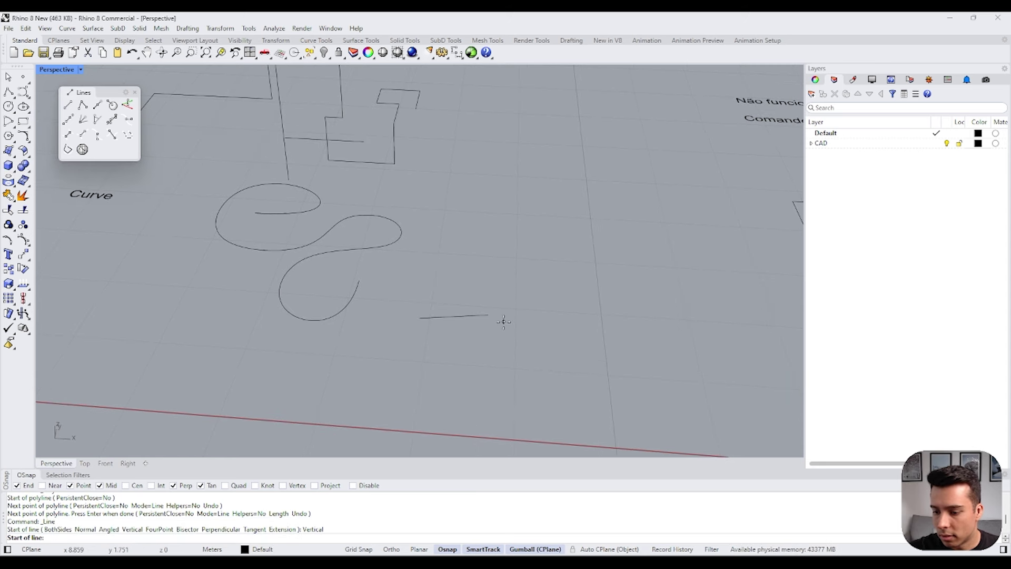
pyautogui.click(488, 315)
pyautogui.click(490, 245)
# Step: Examine the "Usando comando" heading and the notes "Não funciona com curvas" and "Comando ExtrudeCrv" on the feature board
pyautogui.scroll(-1, 537, 337)
pyautogui.moveTo(537, 337); pyautogui.dragTo(362, 206, button='right')
pyautogui.scroll(-3, 362, 205)
pyautogui.scroll(2, 390, 239)
pyautogui.moveTo(396, 234); pyautogui.dragTo(386, 216, button='right')
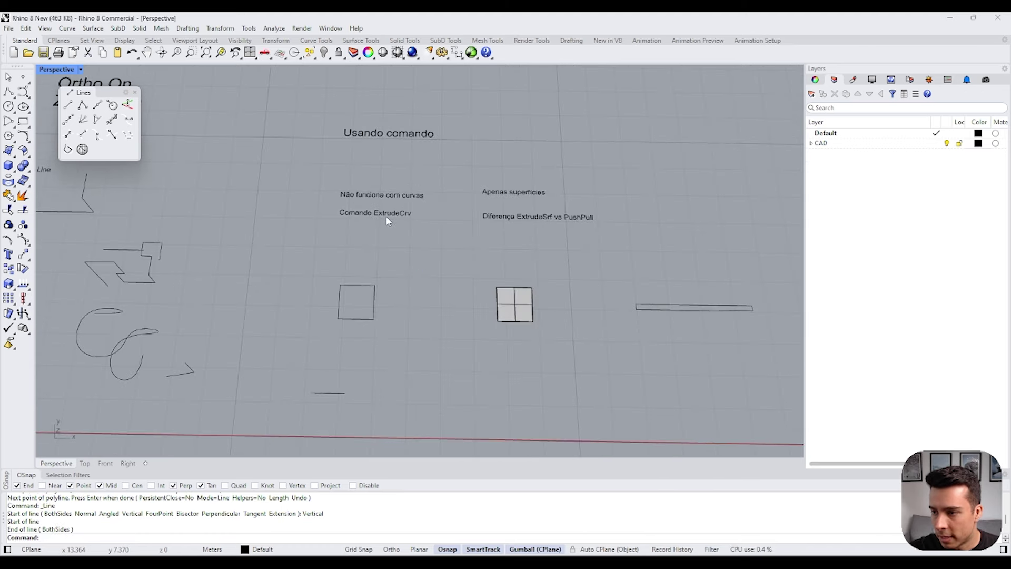
pyautogui.moveTo(275, 116); pyautogui.dragTo(485, 245)
pyautogui.press('Escape')
pyautogui.press('Home')
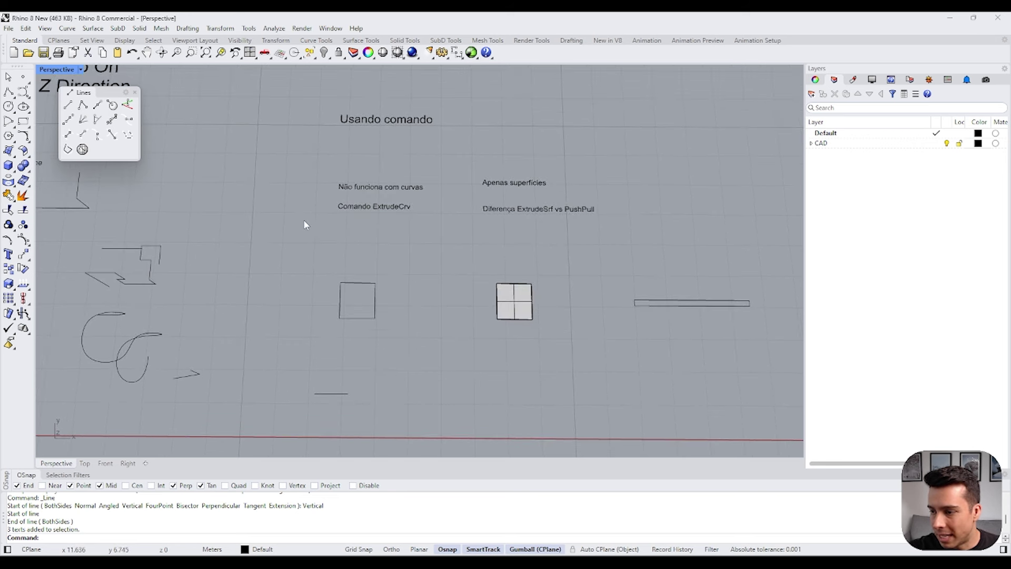
pyautogui.moveTo(302, 194); pyautogui.dragTo(465, 253)
pyautogui.press('Escape')
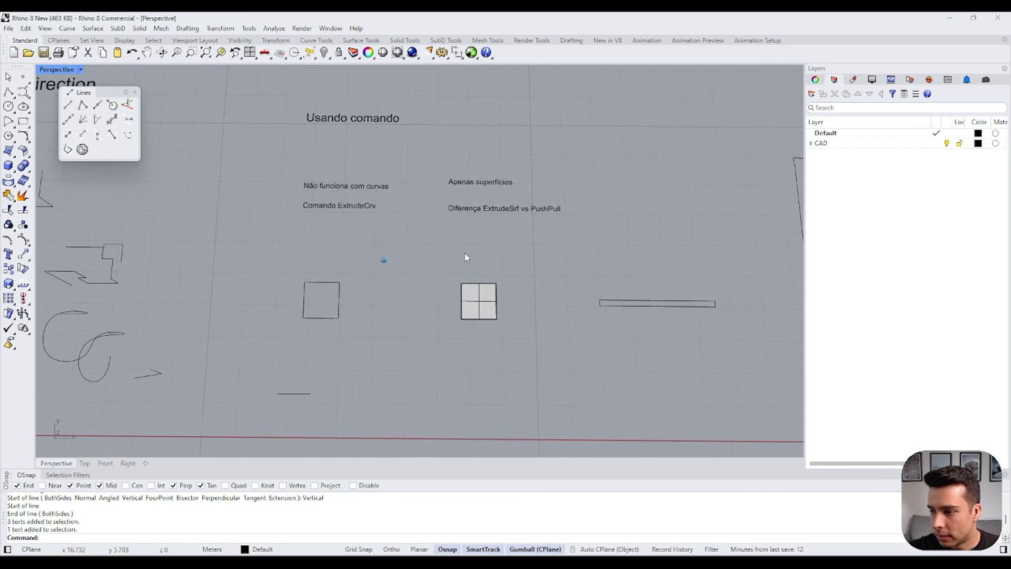
# Step: Examine the notes "Apenas superfícies" and "Diferença ExtrudeSrf vs PushPull" above the square surface
pyautogui.click(495, 209)
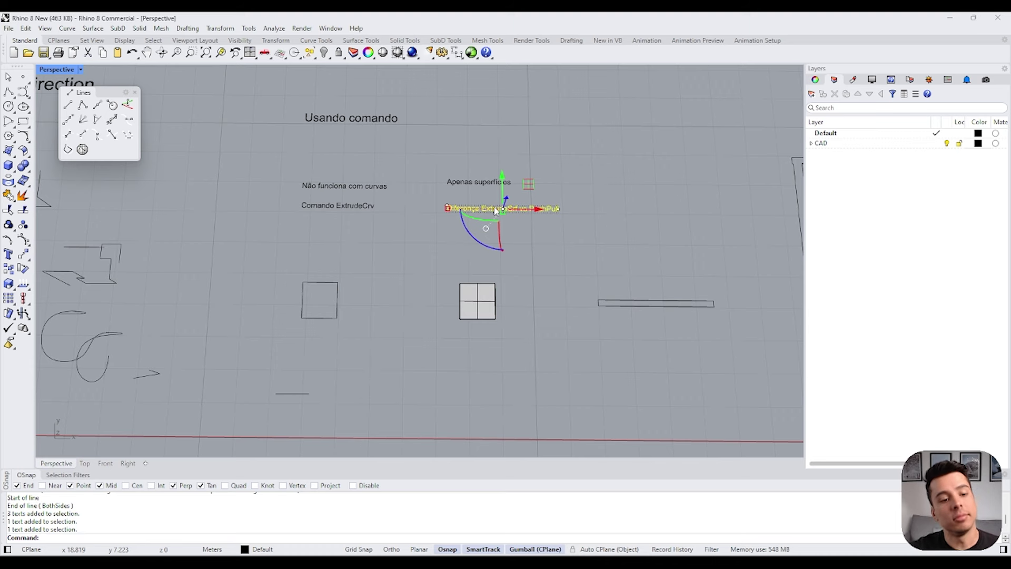
pyautogui.click(567, 150)
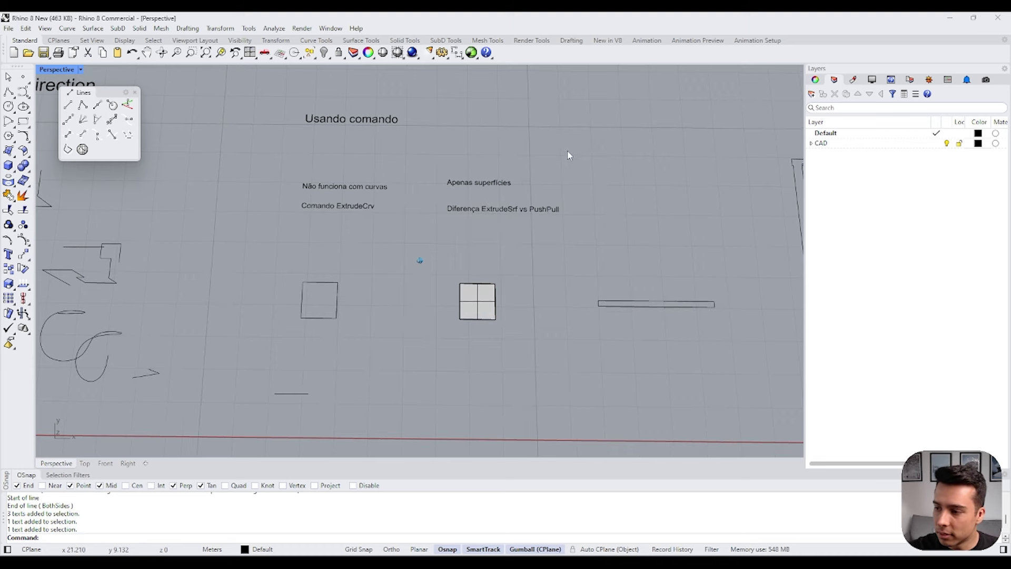
pyautogui.click(540, 216)
pyautogui.click(564, 191)
pyautogui.click(539, 218)
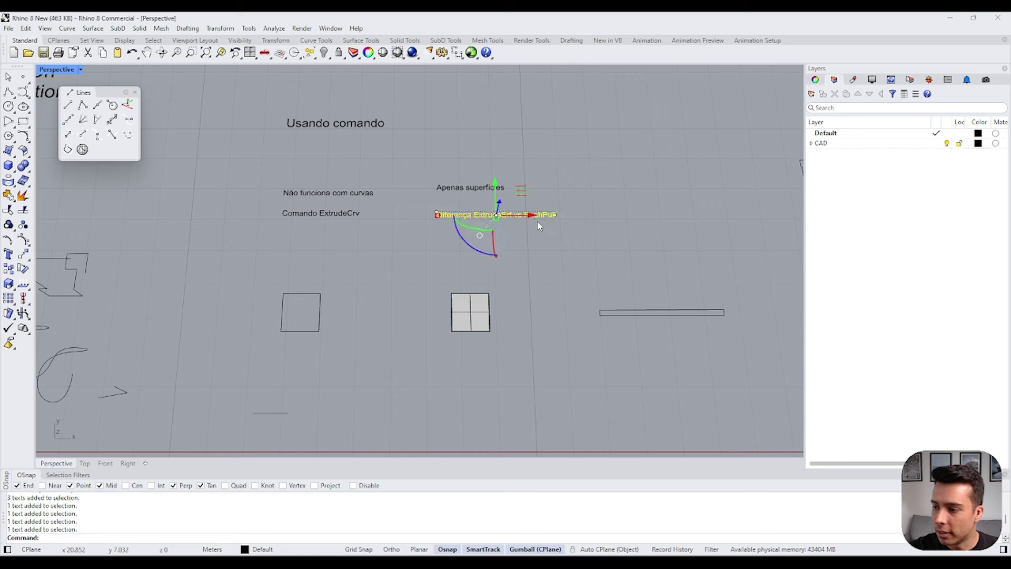
pyautogui.press('Escape')
pyautogui.scroll(4, 538, 213)
pyautogui.scroll(2, 539, 216)
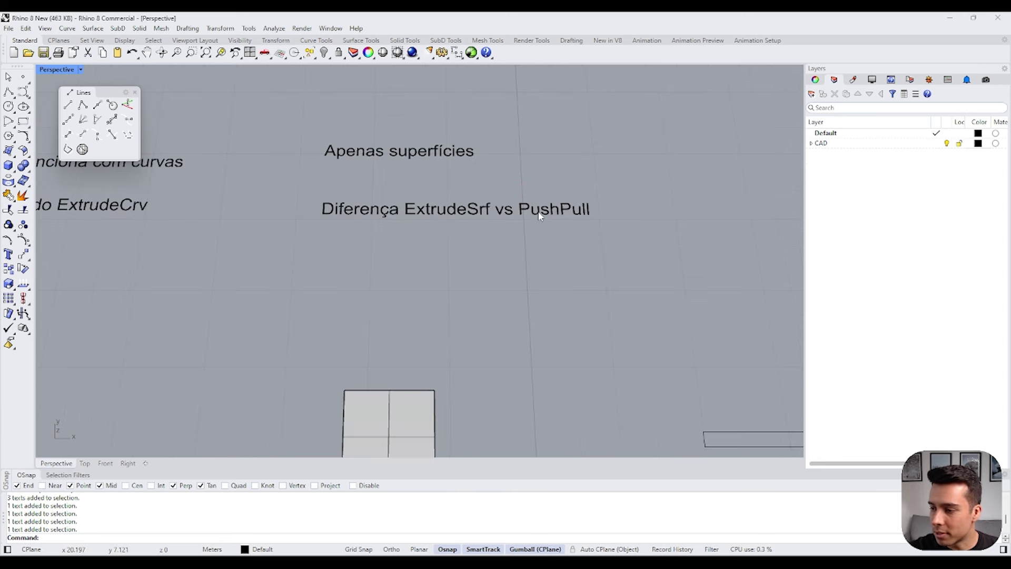
pyautogui.scroll(-4, 539, 216)
pyautogui.scroll(1, 539, 216)
pyautogui.scroll(-2, 538, 216)
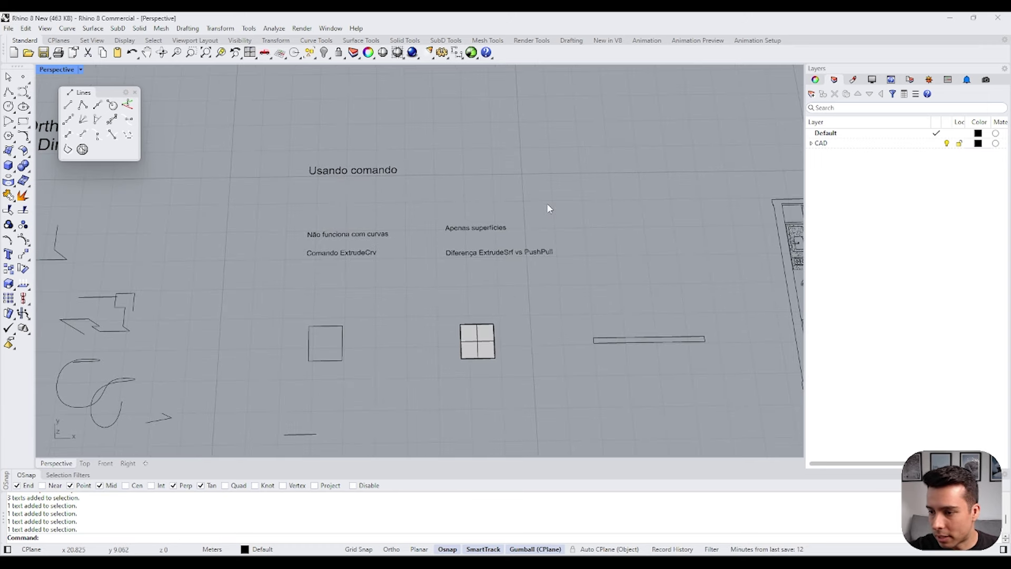
# Step: Move the square curve slightly in X and shift the square surface in X to uncover the outline curve beneath it
pyautogui.moveTo(548, 206); pyautogui.dragTo(368, 193, button='right')
pyautogui.click(322, 263)
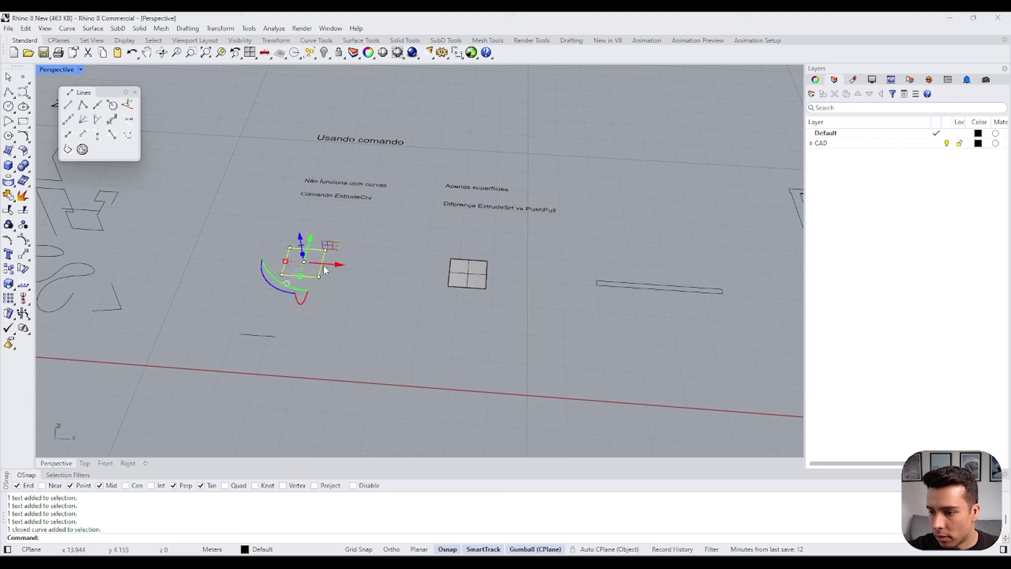
pyautogui.moveTo(322, 253); pyautogui.dragTo(323, 264, button='right')
pyautogui.click(351, 248)
pyautogui.scroll(1, 351, 248)
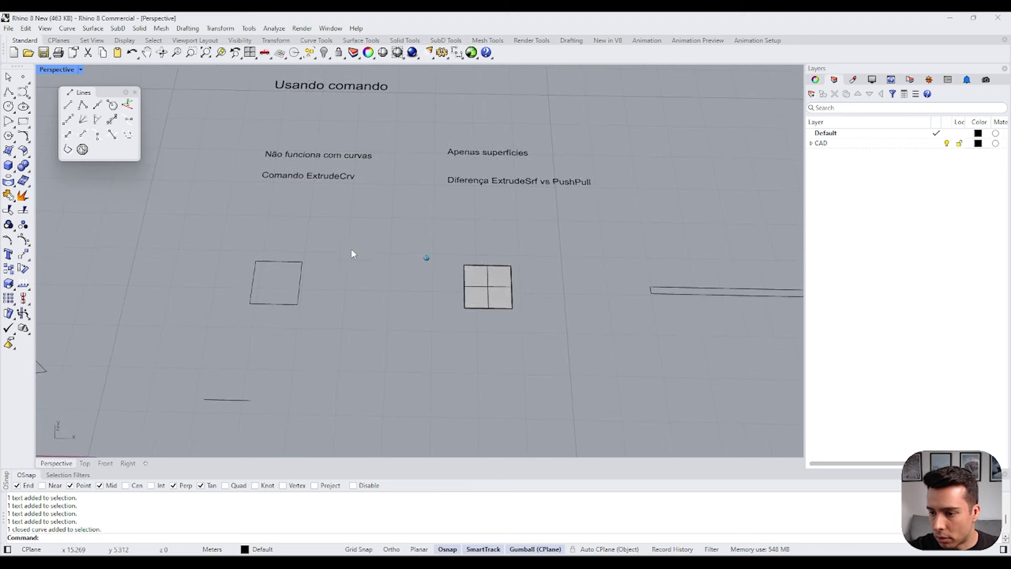
pyautogui.click(302, 286)
pyautogui.moveTo(309, 283); pyautogui.dragTo(315, 283)
pyautogui.click(495, 299)
pyautogui.moveTo(495, 298); pyautogui.dragTo(526, 298)
pyautogui.click(549, 358)
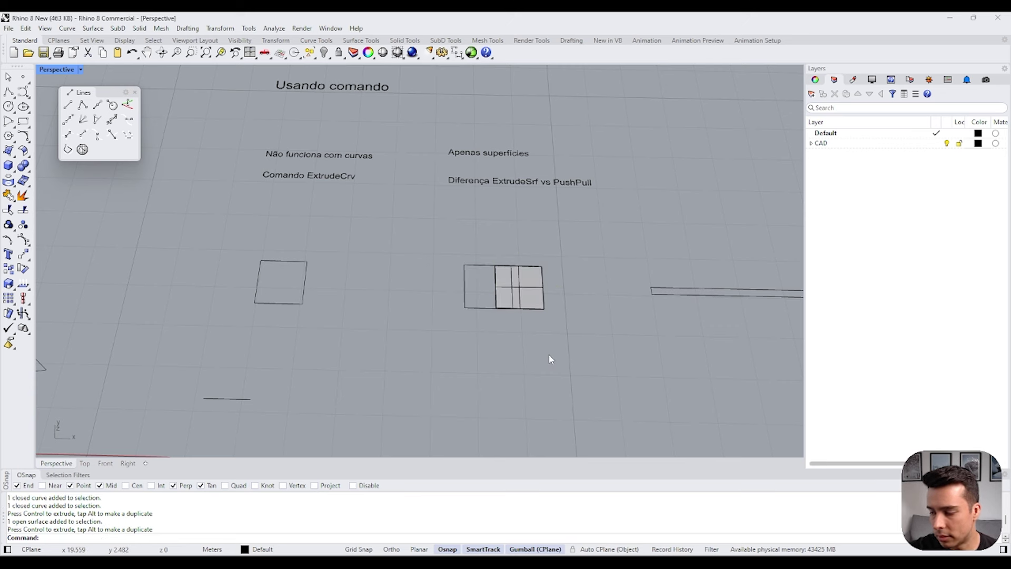
# Step: Delete the outline curve left under the square surface and move the surface back in X toward its original place
pyautogui.click(475, 314)
pyautogui.press('Delete')
pyautogui.click(506, 288)
pyautogui.moveTo(550, 288); pyautogui.dragTo(530, 288)
pyautogui.click(591, 254)
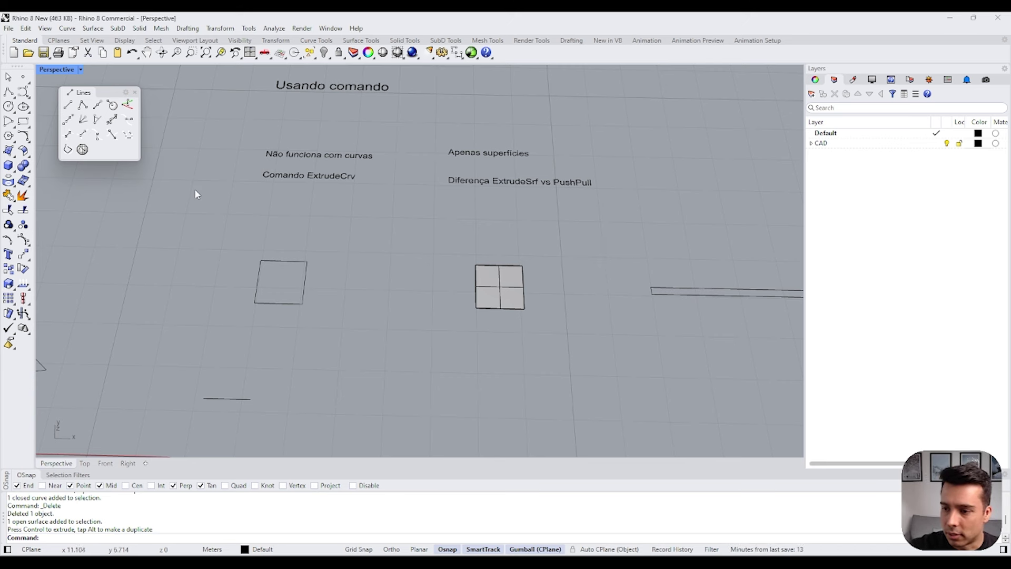
# Step: Extrude the square curve upward into a closed box using ExtrudeCrv with Solid=Yes
pyautogui.click(302, 262)
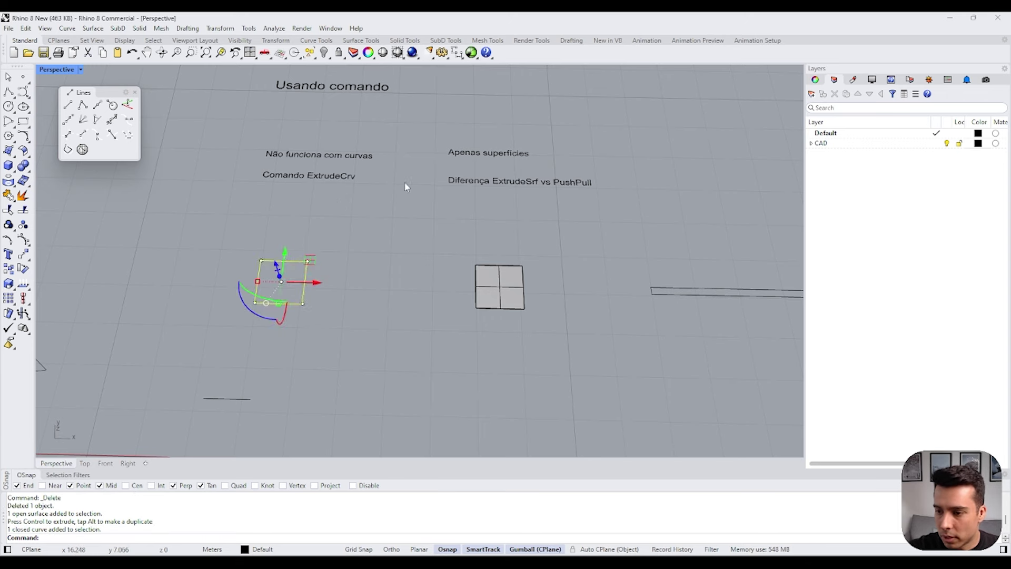
pyautogui.moveTo(392, 193); pyautogui.dragTo(405, 187, button='right')
pyautogui.scroll(1, 405, 181)
pyautogui.click(444, 223)
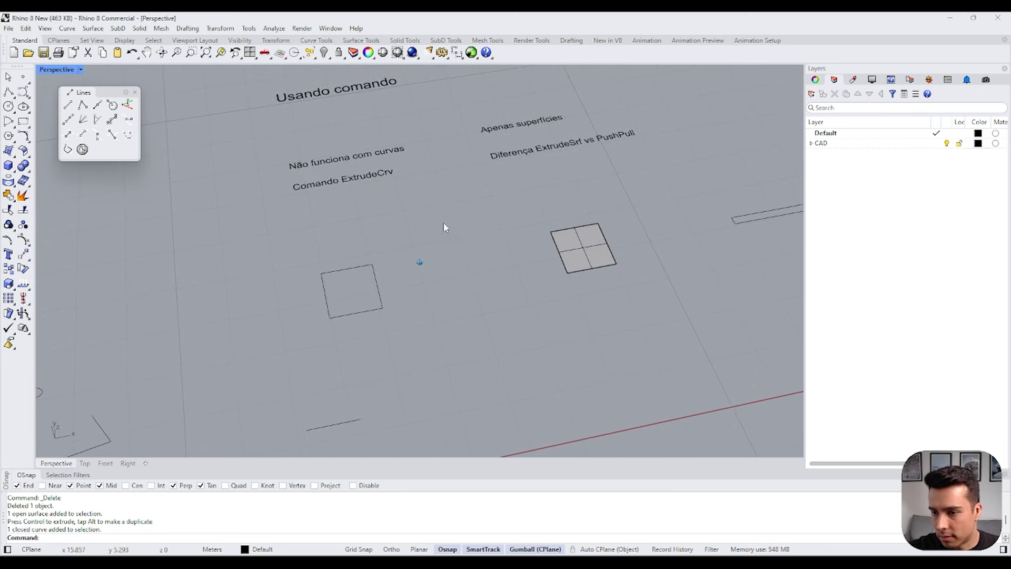
pyautogui.keyDown('shift'); pyautogui.moveTo(444, 222); pyautogui.dragTo(444, 224, button='right'); pyautogui.keyUp('shift')
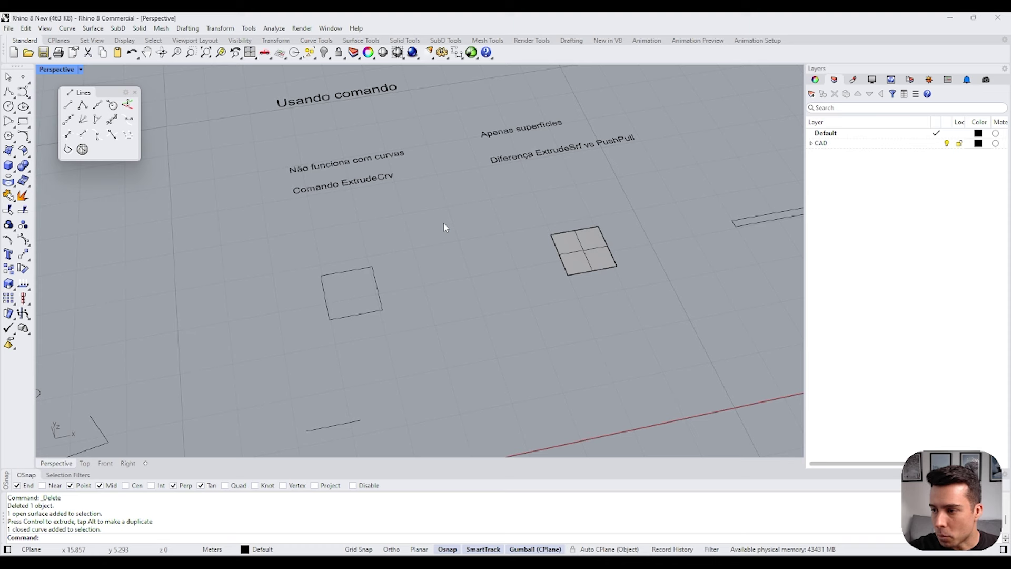
pyautogui.moveTo(363, 180); pyautogui.dragTo(365, 217, button='right')
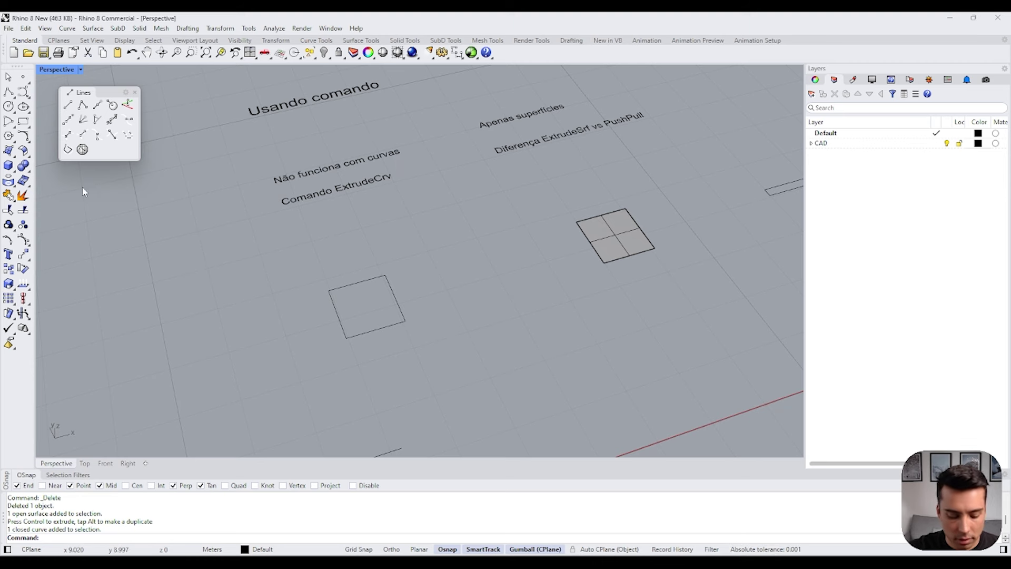
pyautogui.press('Return')
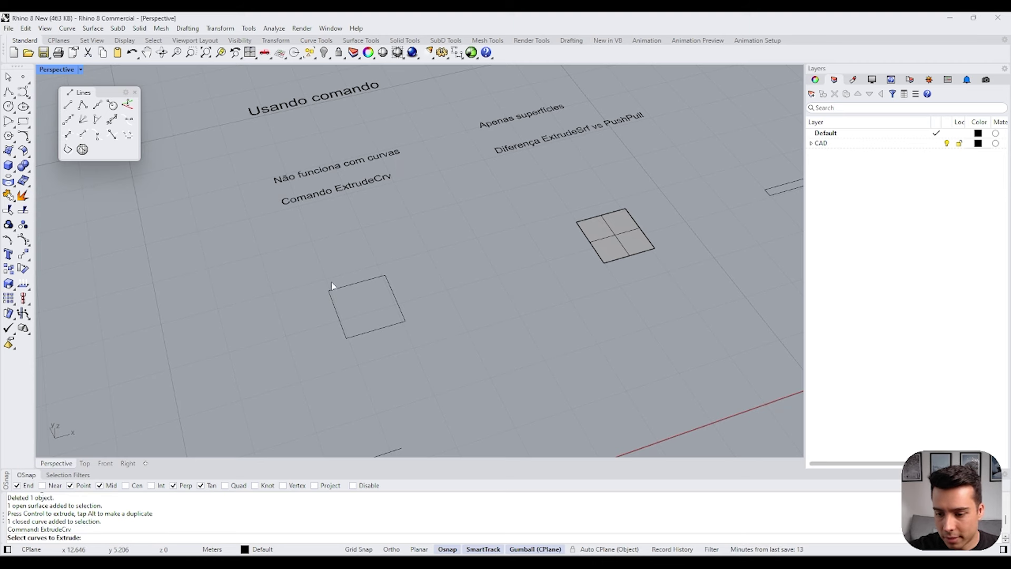
pyautogui.click(371, 282)
pyautogui.moveTo(371, 283); pyautogui.dragTo(405, 293, button='right')
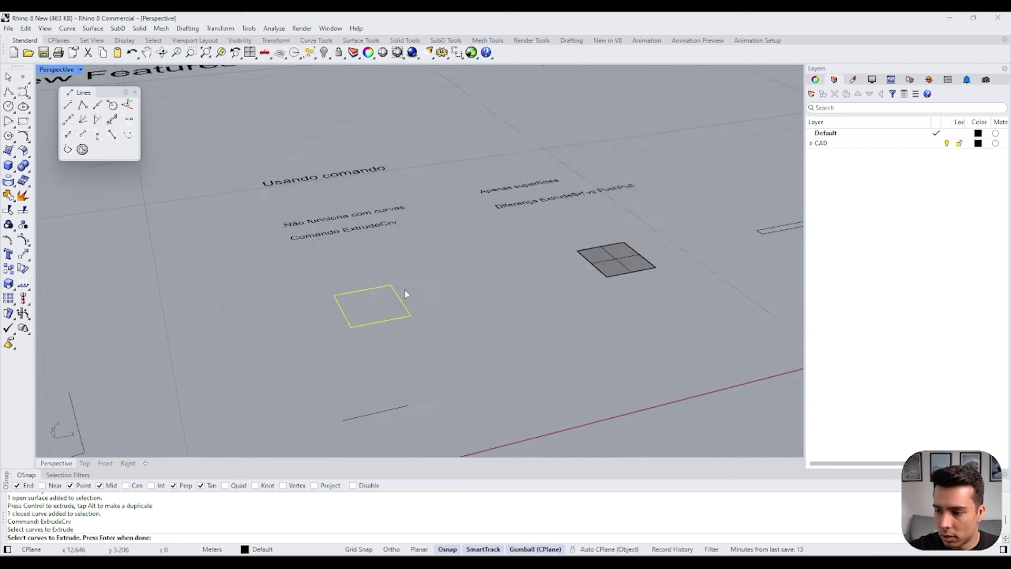
pyautogui.press('Return')
pyautogui.scroll(4, 414, 279)
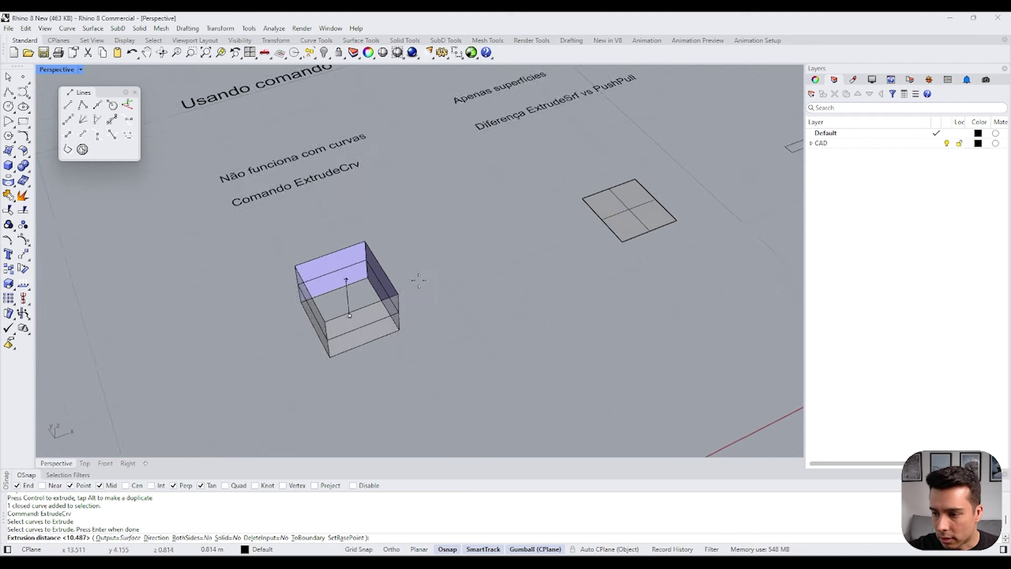
pyautogui.moveTo(414, 279); pyautogui.dragTo(424, 263, button='right')
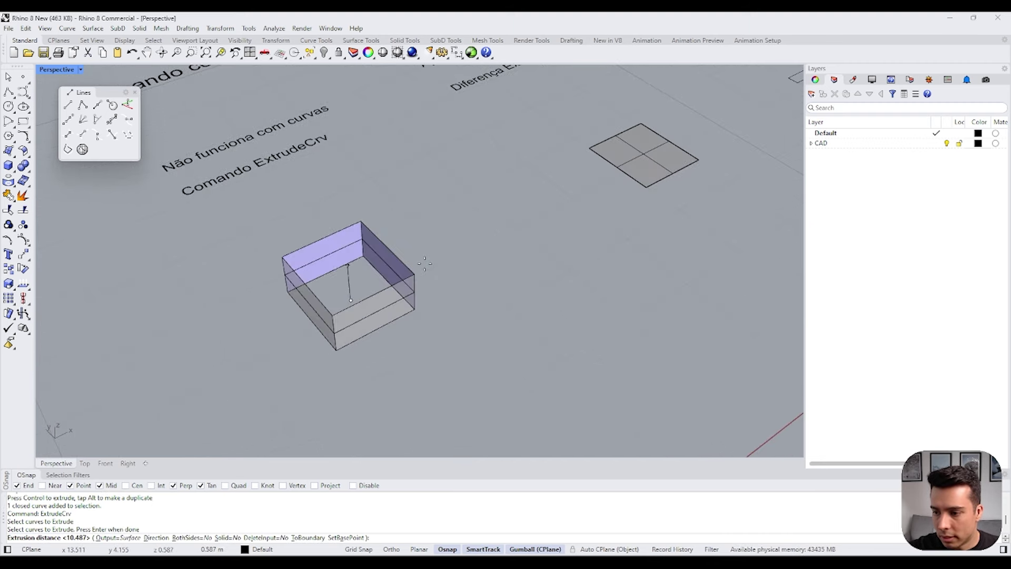
pyautogui.click(228, 538)
pyautogui.click(406, 256)
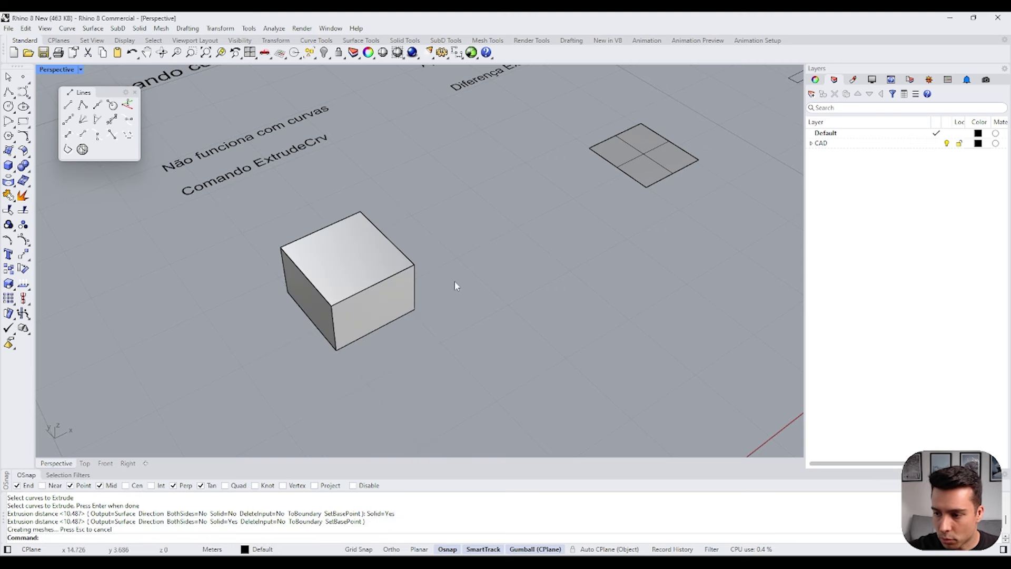
# Step: Move the box in X off its base curve and shift the base curve in the opposite direction to separate them
pyautogui.moveTo(377, 266); pyautogui.dragTo(414, 249)
pyautogui.click(332, 348)
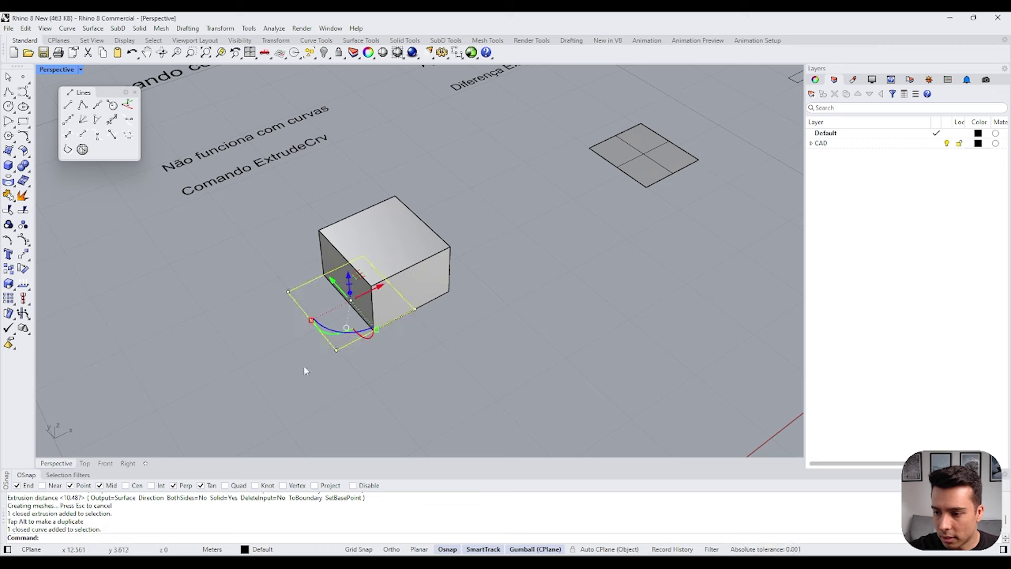
pyautogui.click(304, 365)
pyautogui.moveTo(341, 330); pyautogui.dragTo(360, 311, button='right')
pyautogui.click(339, 315)
pyautogui.moveTo(384, 276); pyautogui.dragTo(320, 304)
pyautogui.moveTo(429, 274); pyautogui.dragTo(419, 274, button='right')
pyautogui.click(421, 274)
pyautogui.scroll(-3, 446, 304)
pyautogui.click(446, 305)
pyautogui.moveTo(446, 304); pyautogui.dragTo(438, 227, button='right')
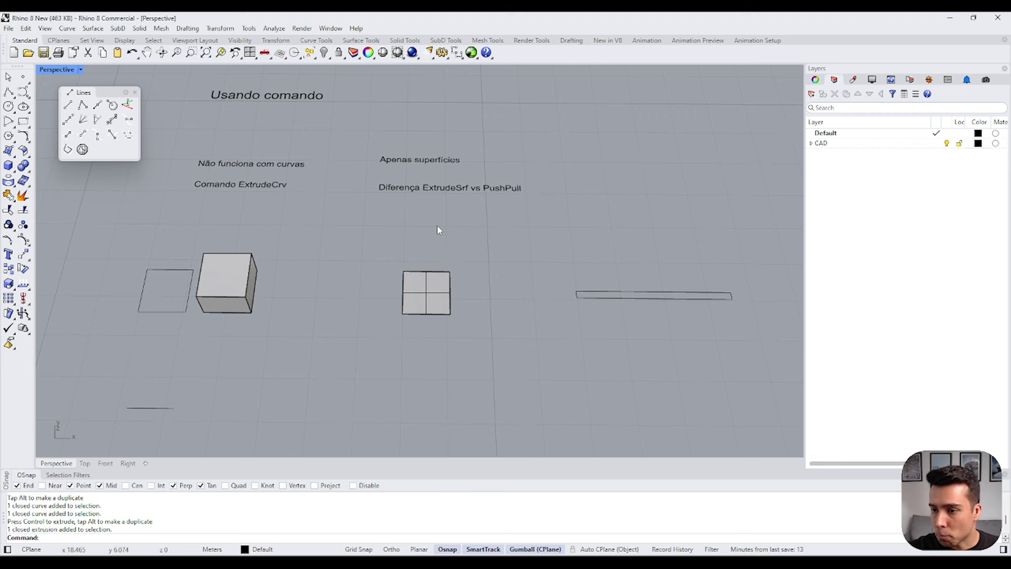
# Step: Try to use PushPull on the square curve beside the box
pyautogui.moveTo(437, 225); pyautogui.dragTo(437, 168, button='right')
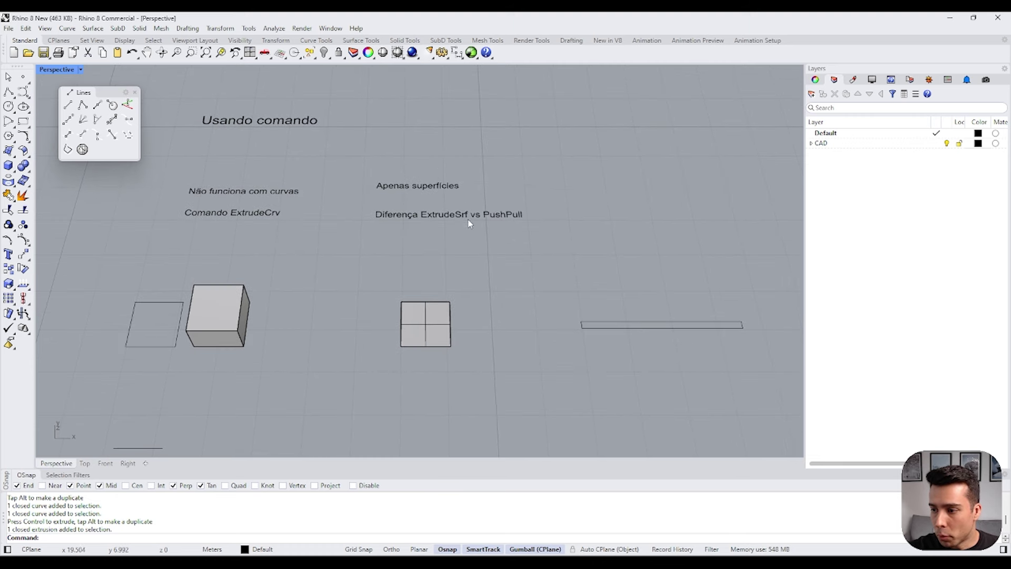
pyautogui.click(259, 193)
pyautogui.click(326, 203)
pyautogui.moveTo(235, 192); pyautogui.dragTo(385, 221, button='right')
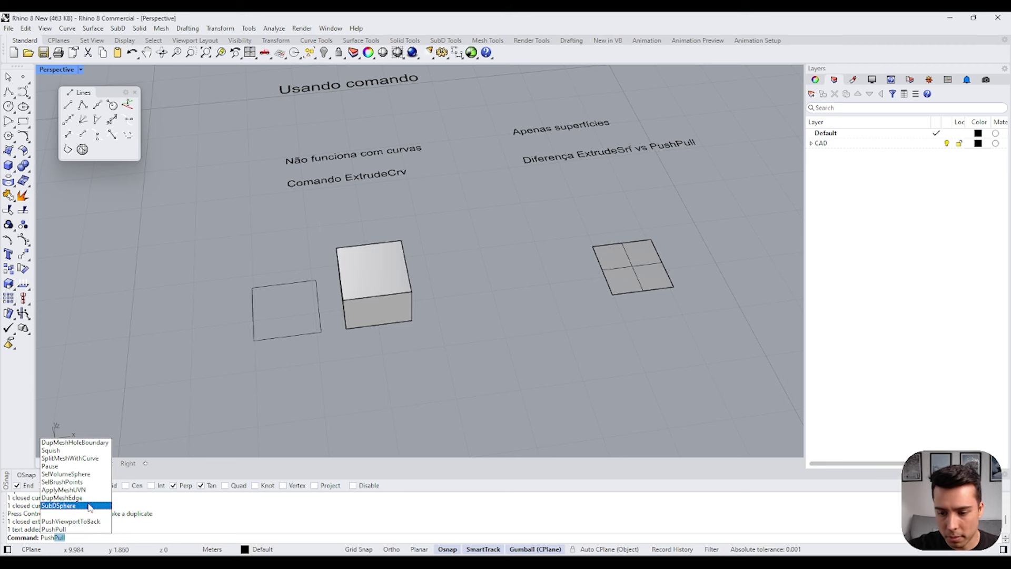
pyautogui.press('Return')
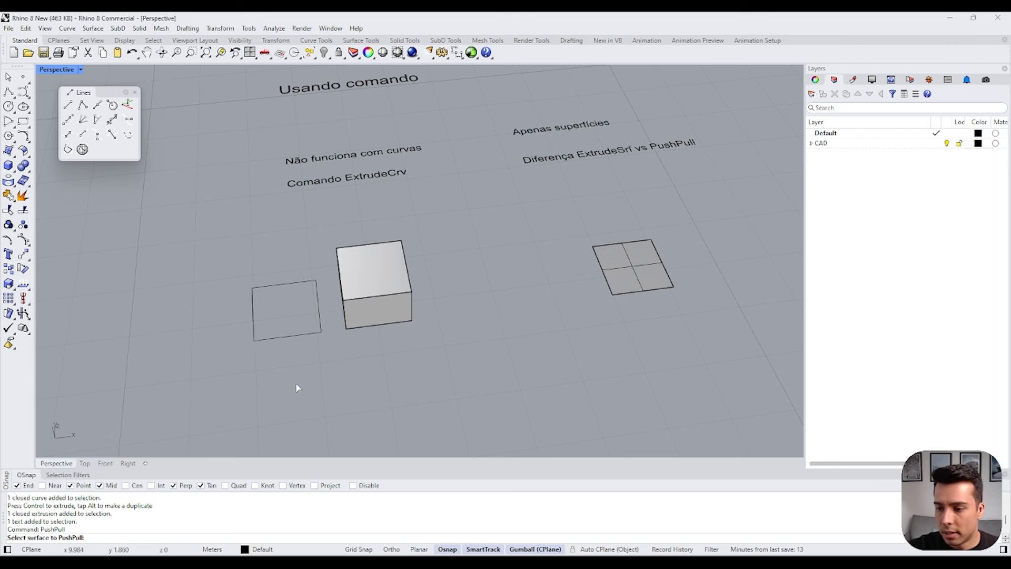
pyautogui.click(289, 336)
pyautogui.press('Escape')
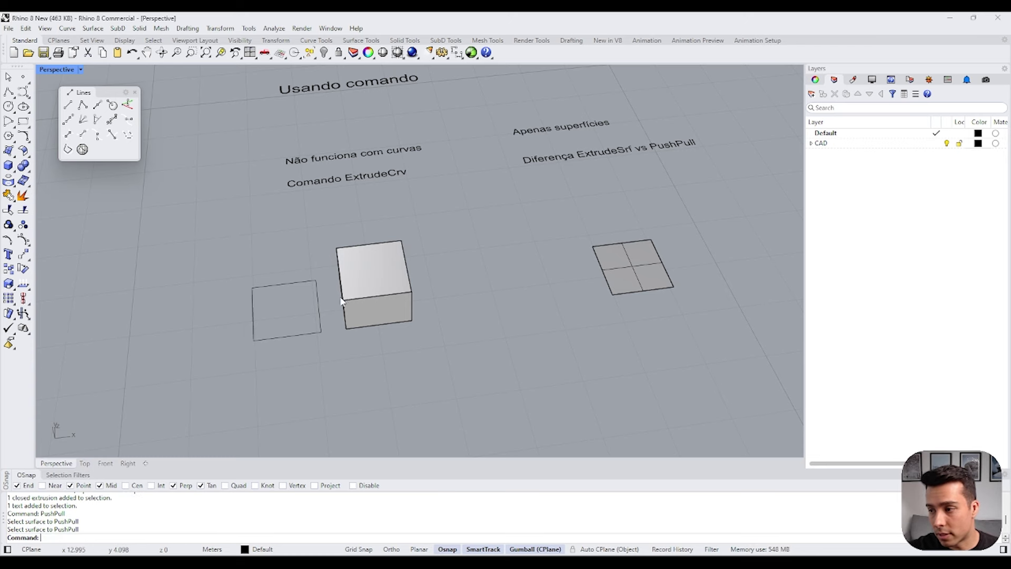
# Step: Inspect the square curve with its extruded box and the neighbouring square surface
pyautogui.moveTo(136, 228); pyautogui.dragTo(406, 367)
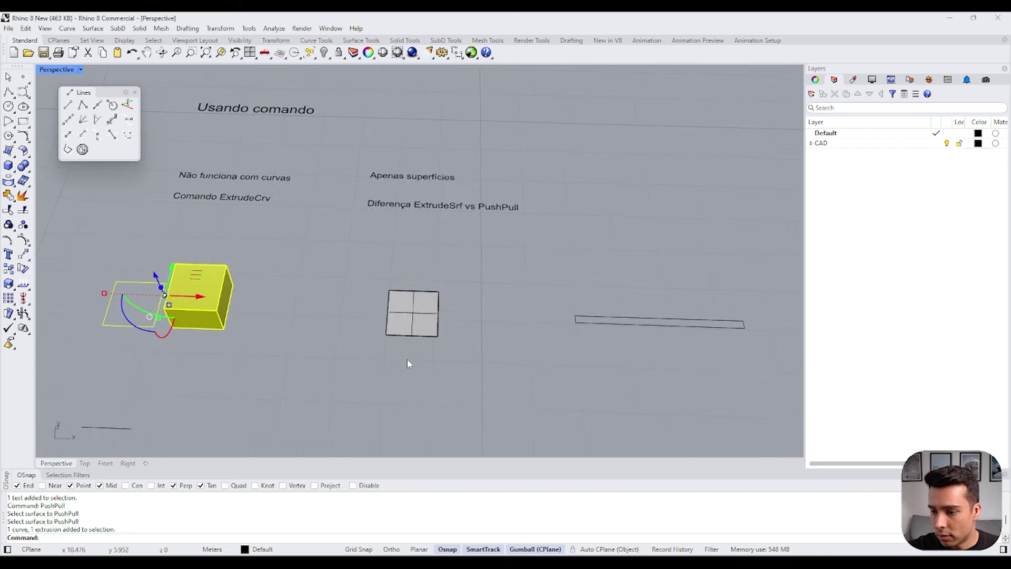
pyautogui.press('Escape')
pyautogui.moveTo(316, 244); pyautogui.dragTo(480, 352)
pyautogui.scroll(3, 501, 382)
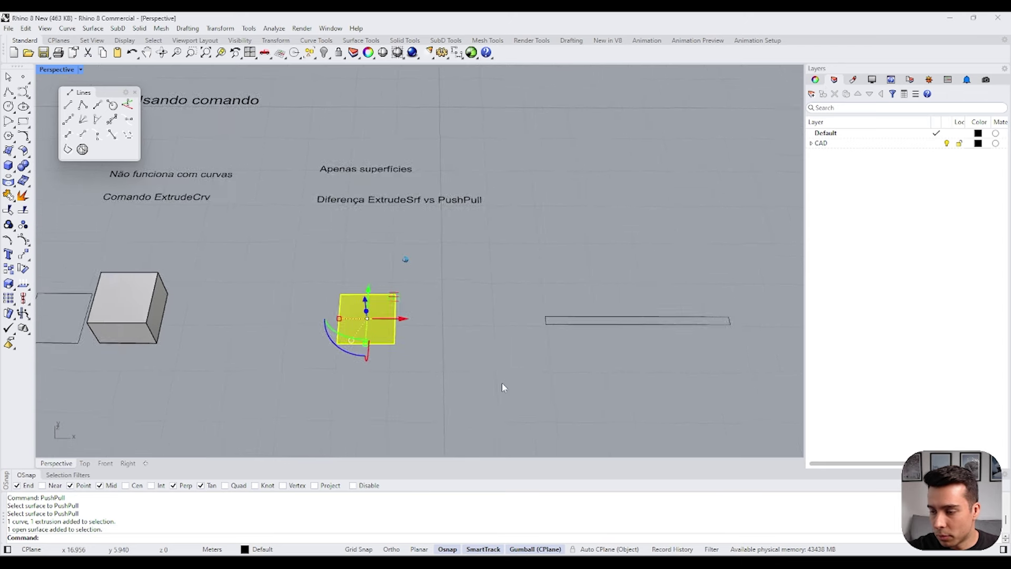
pyautogui.scroll(-2, 502, 386)
pyautogui.click(432, 263)
pyautogui.moveTo(432, 263); pyautogui.dragTo(388, 158, button='right')
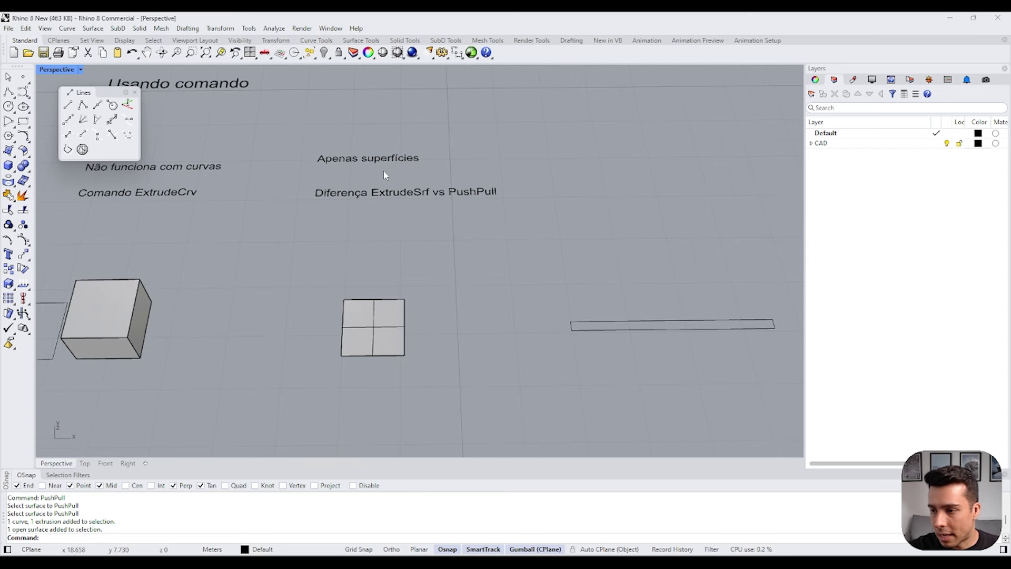
# Step: Examine the note "Diferença ExtrudeSrf vs PushPull" and compare it with "Comando ExtrudeCrv"
pyautogui.click(405, 202)
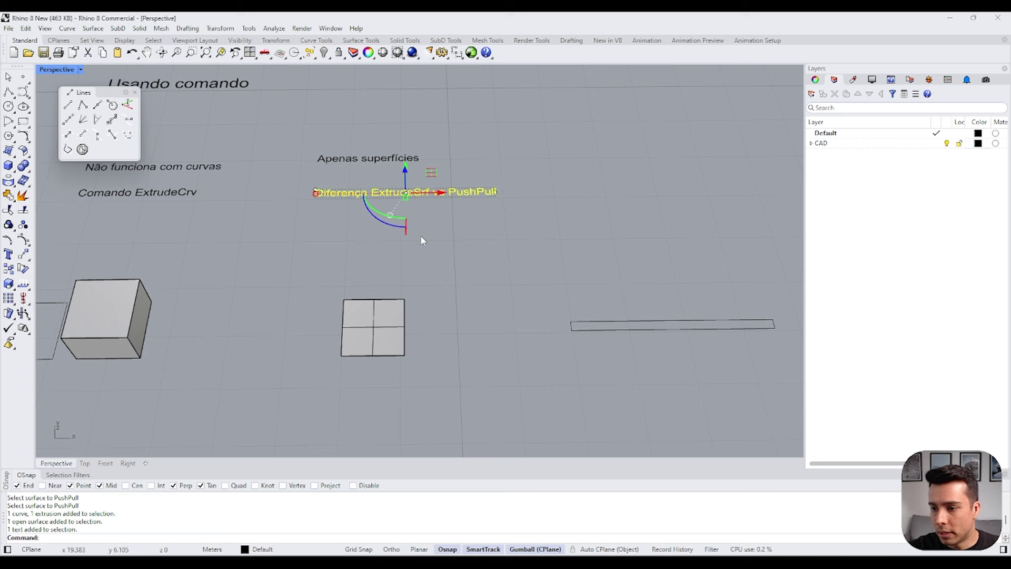
pyautogui.press('Escape')
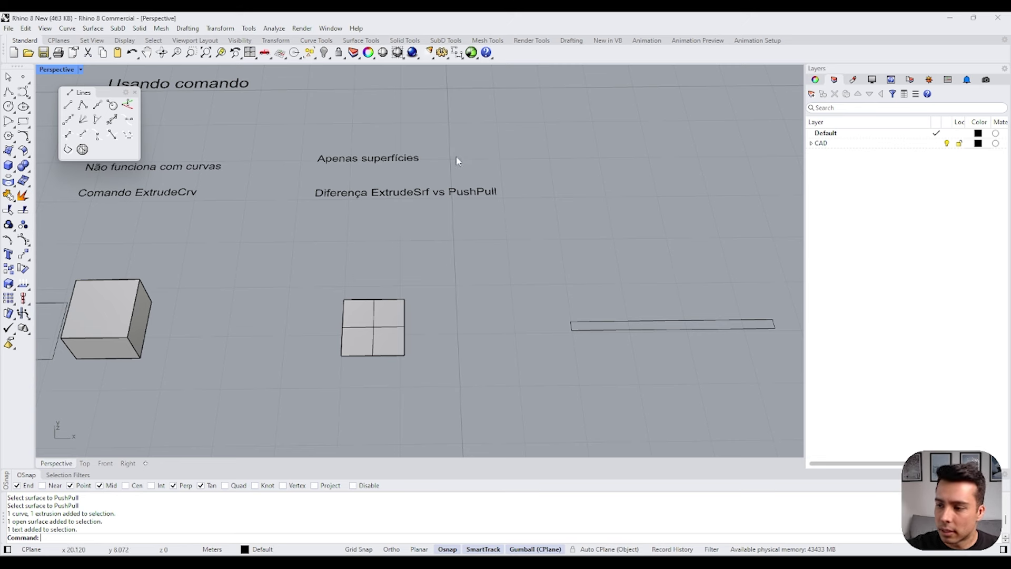
pyautogui.click(456, 193)
pyautogui.click(303, 211)
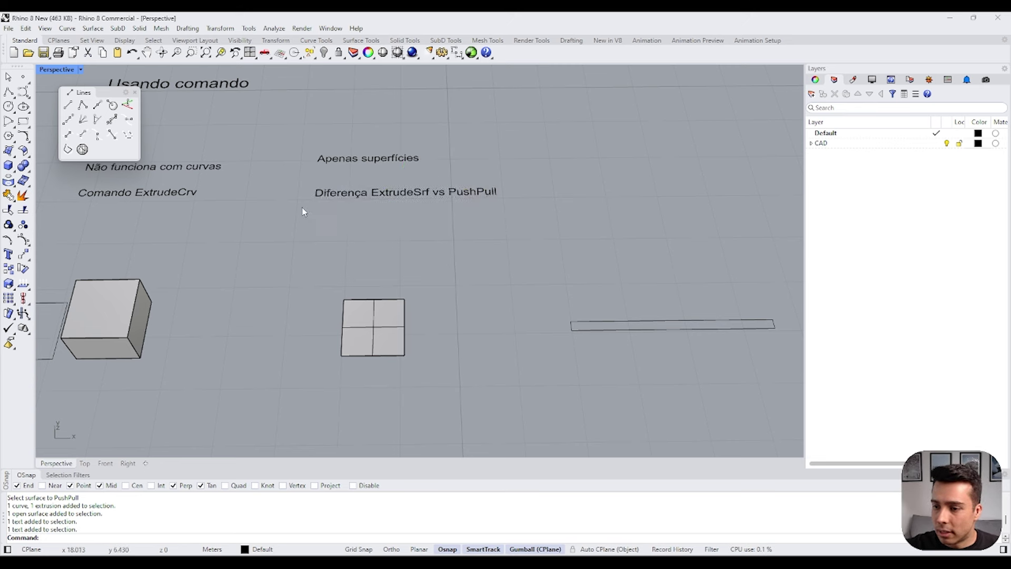
pyautogui.click(168, 195)
pyautogui.click(483, 195)
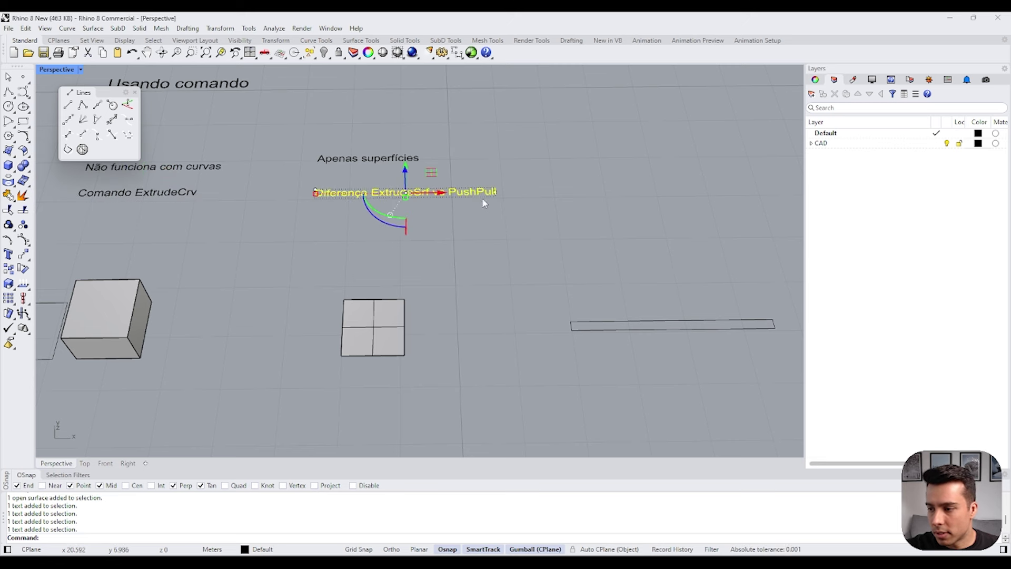
pyautogui.click(422, 299)
pyautogui.write('ExtrudeCrv')
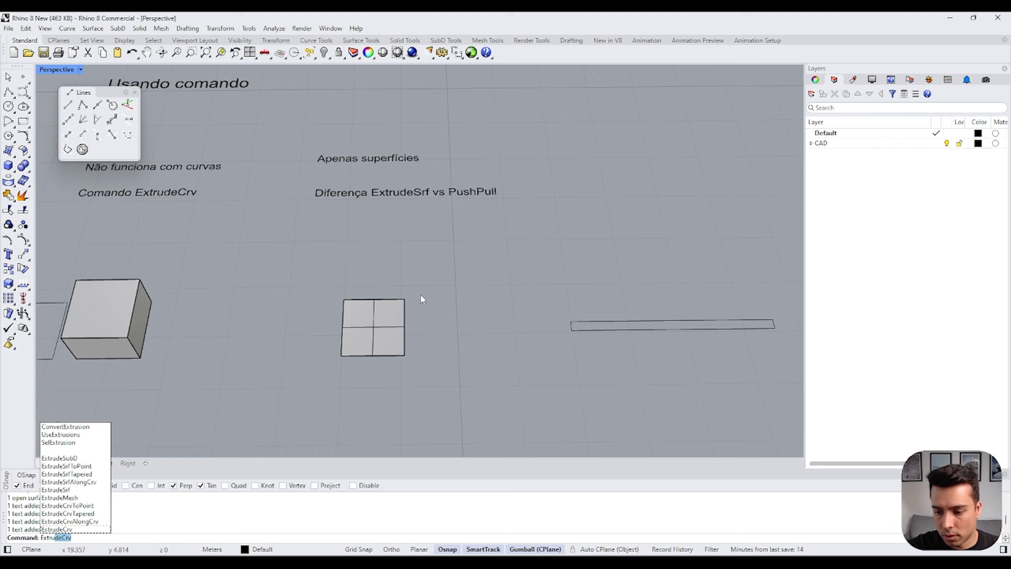
pyautogui.press('Return')
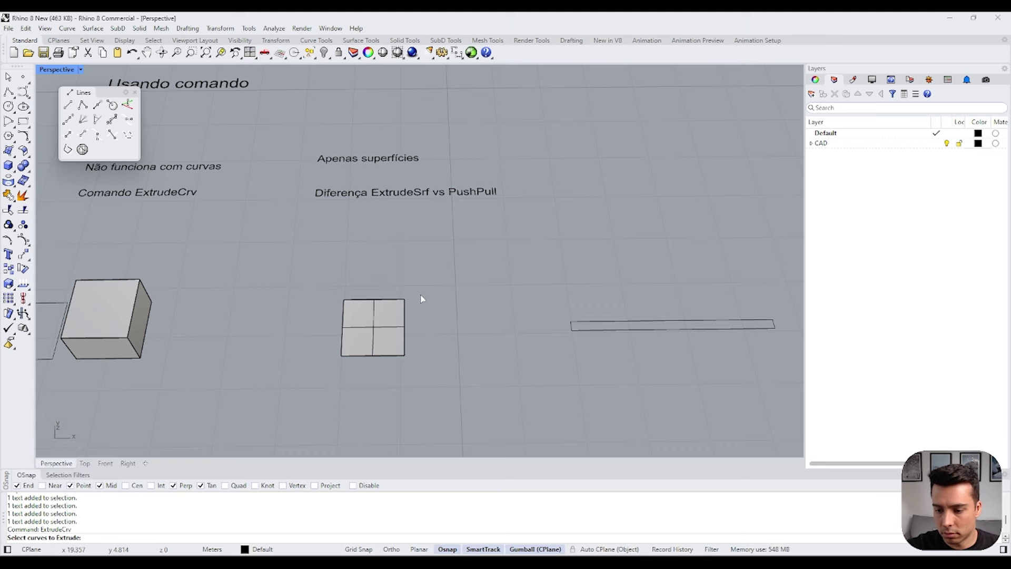
pyautogui.moveTo(420, 289); pyautogui.dragTo(427, 284, button='right')
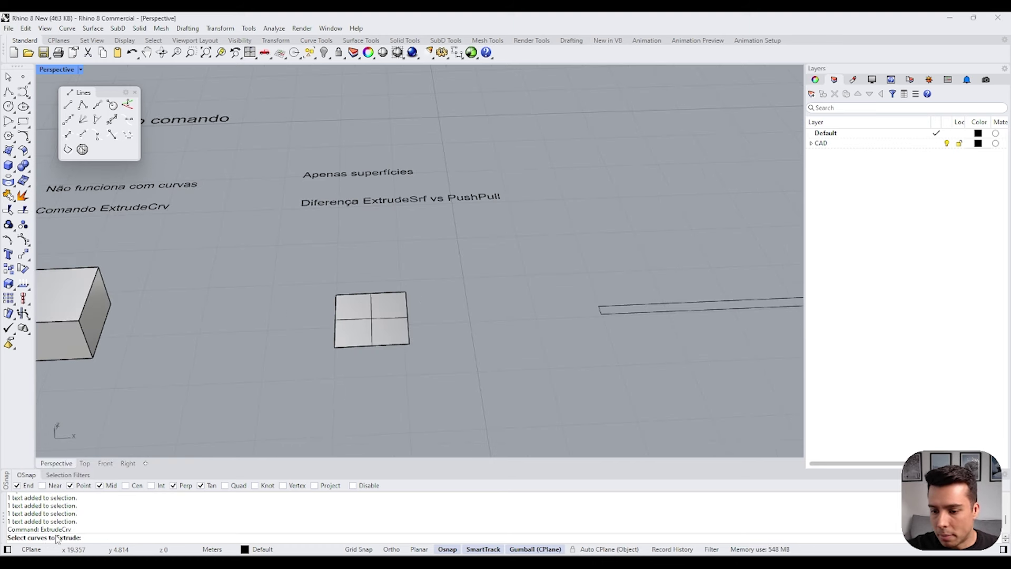
pyautogui.press('Escape')
# Step: Run ExtrudeSrf on the square surface to preview its vertical extrusion
pyautogui.write('Exyrt')
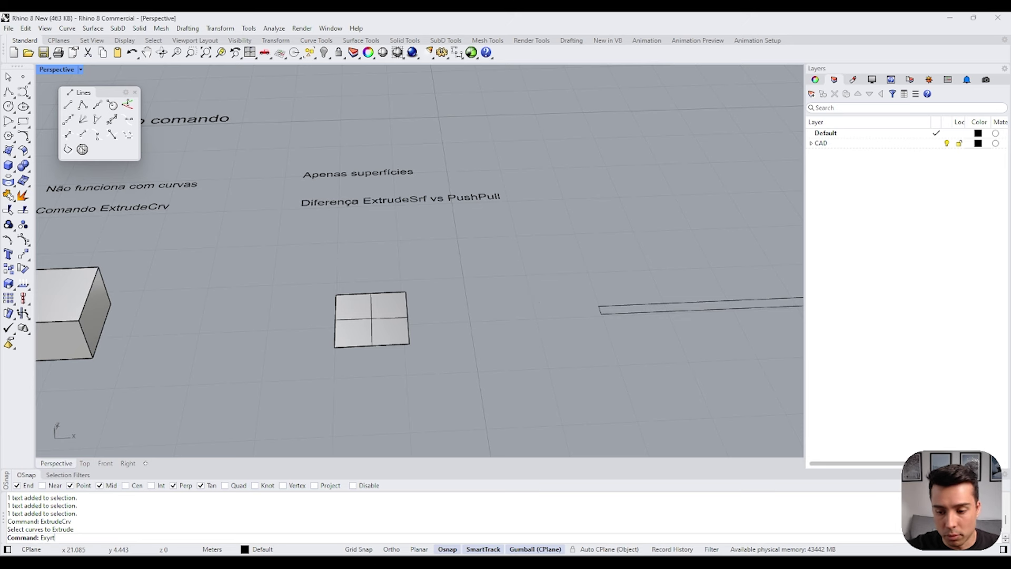
pyautogui.press('BackSpace')
pyautogui.press('BackSpace')
pyautogui.press('BackSpace')
pyautogui.write('trudeCrv')
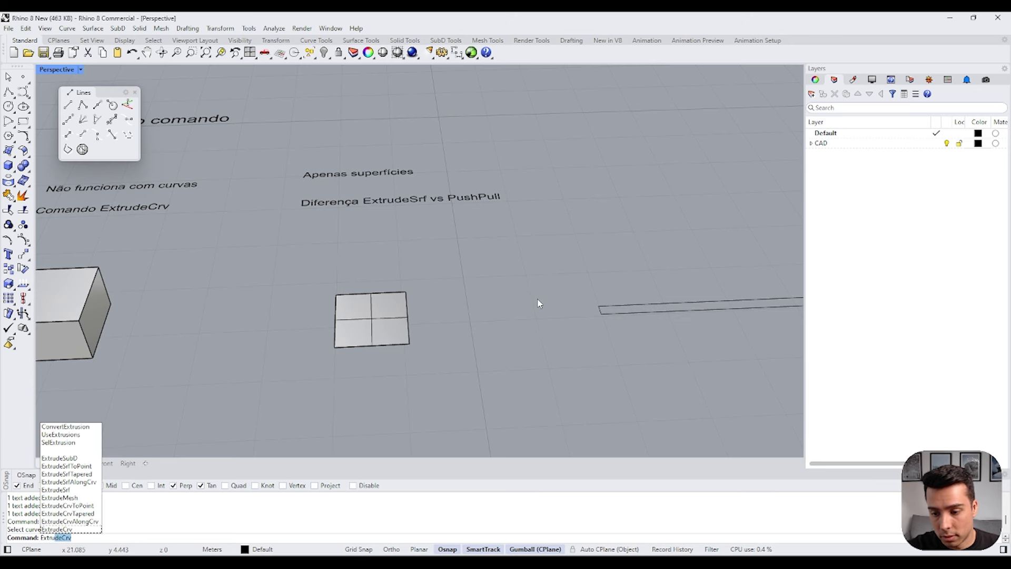
pyautogui.click(74, 490)
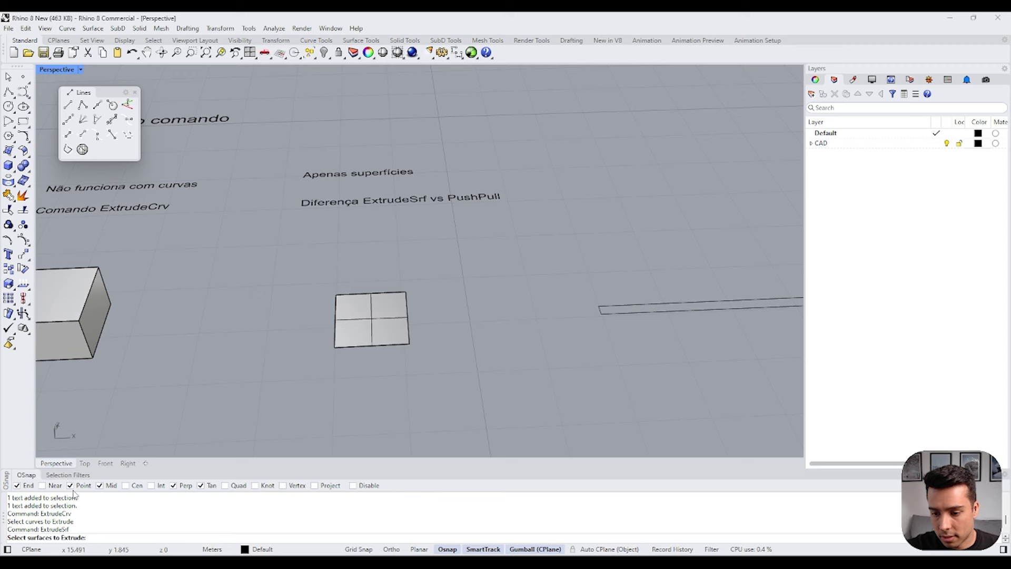
pyautogui.click(399, 327)
pyautogui.press('Return')
pyautogui.moveTo(407, 298); pyautogui.dragTo(481, 275, button='right')
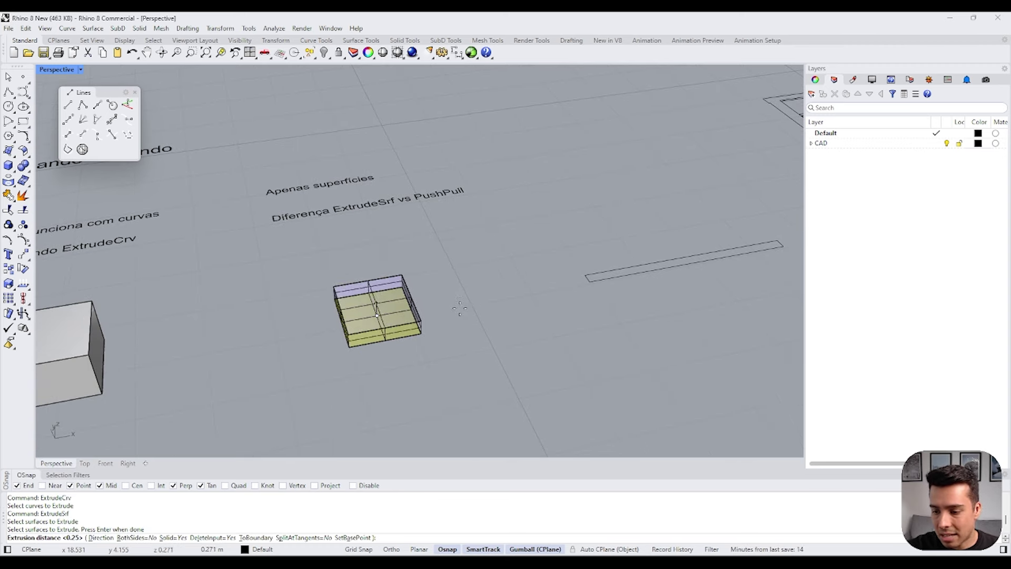
# Step: Switch the extrusion's Solid option to No and back to Yes, and place the extruded solid
pyautogui.click(170, 538)
pyautogui.moveTo(471, 203); pyautogui.dragTo(452, 330, button='right')
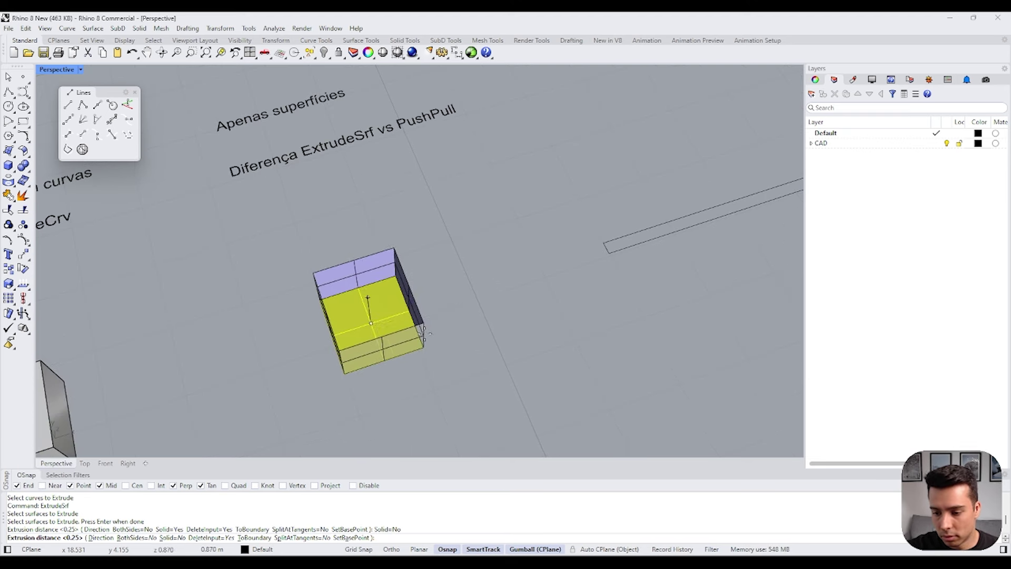
pyautogui.click(178, 538)
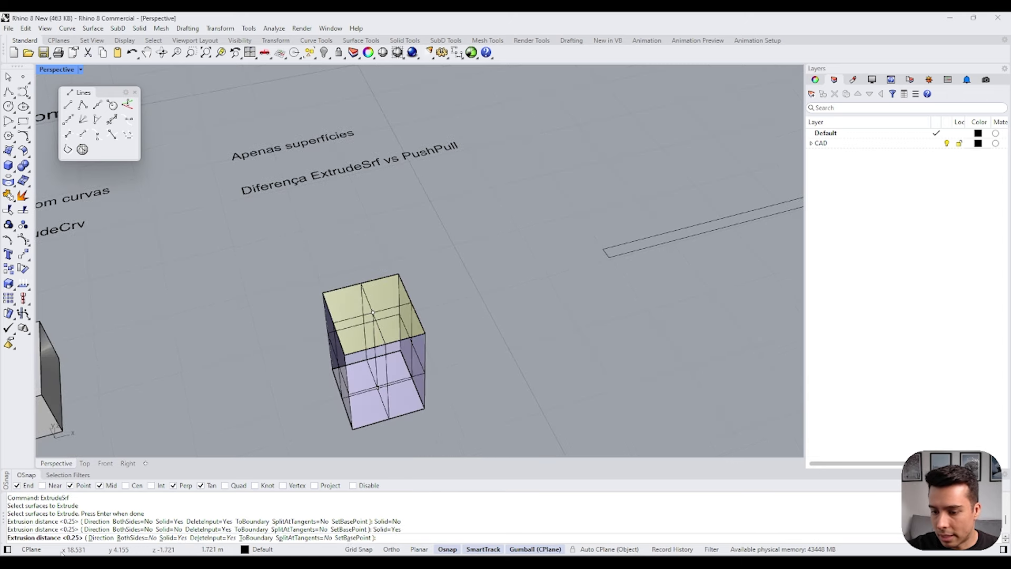
pyautogui.click(426, 316)
pyautogui.moveTo(427, 316); pyautogui.dragTo(349, 327, button='right')
pyautogui.click(374, 319)
pyautogui.press('Escape')
# Step: Move the extruded box aside in X, and undo both the move and the ExtrudeSrf extrusion
pyautogui.click(386, 287)
pyautogui.moveTo(395, 279); pyautogui.dragTo(327, 294)
pyautogui.click(485, 320)
pyautogui.moveTo(485, 321); pyautogui.dragTo(482, 333, button='right')
pyautogui.click(310, 303)
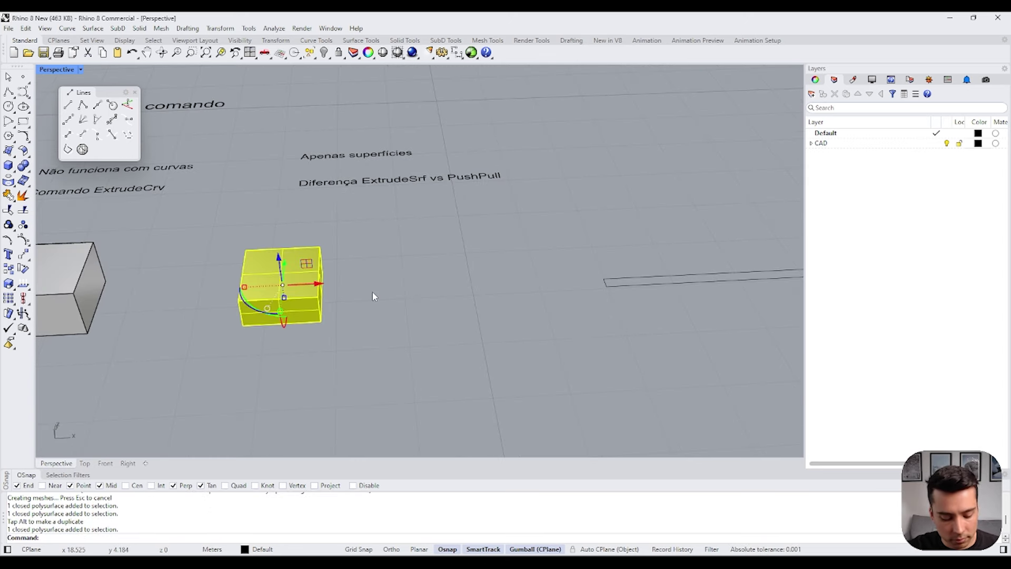
pyautogui.hotkey('ctrl', 'z')
pyautogui.hotkey('ctrl', 'z')
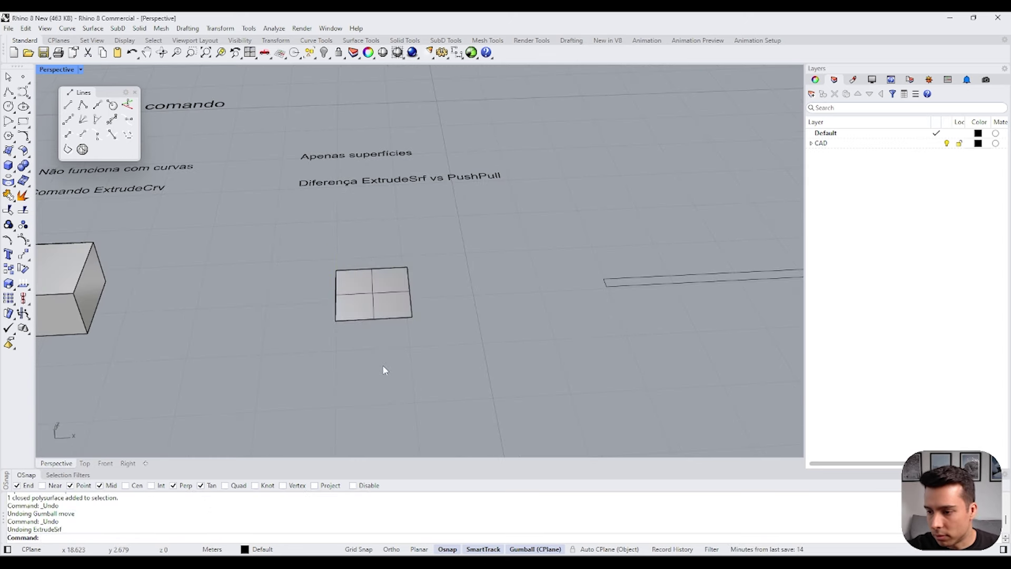
# Step: Use PushPull to raise the square surface into a box and extend its top face
pyautogui.click(369, 296)
pyautogui.moveTo(368, 296); pyautogui.dragTo(448, 303, button='right')
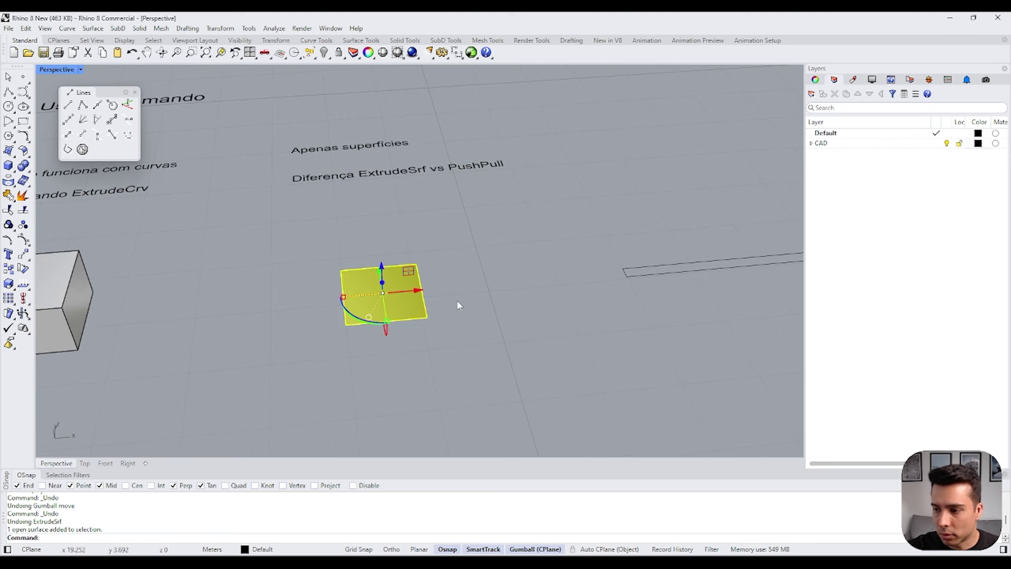
pyautogui.click(469, 283)
pyautogui.press('Return')
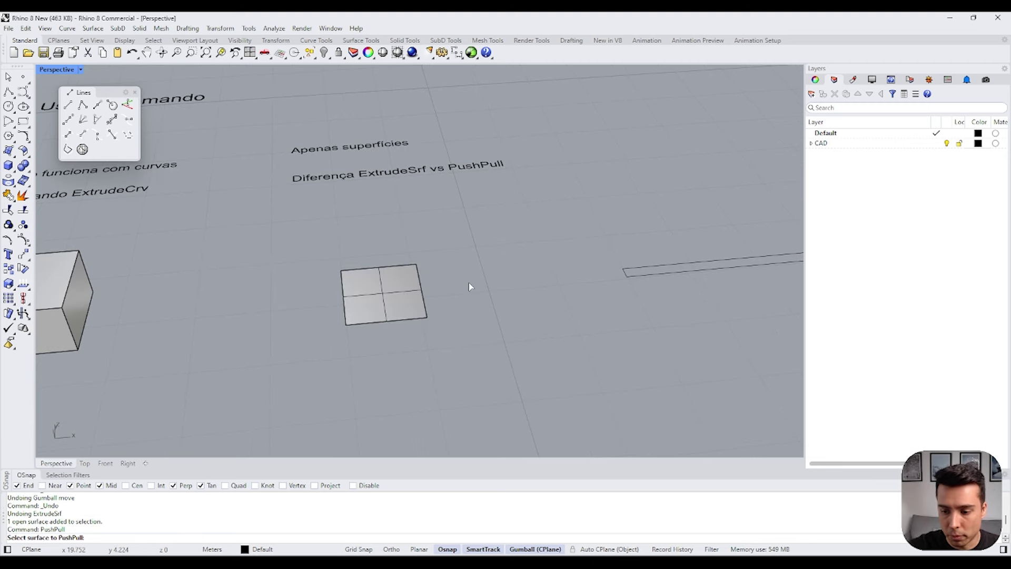
pyautogui.click(378, 299)
pyautogui.click(406, 258)
pyautogui.press('Return')
pyautogui.click(409, 257)
pyautogui.click(408, 238)
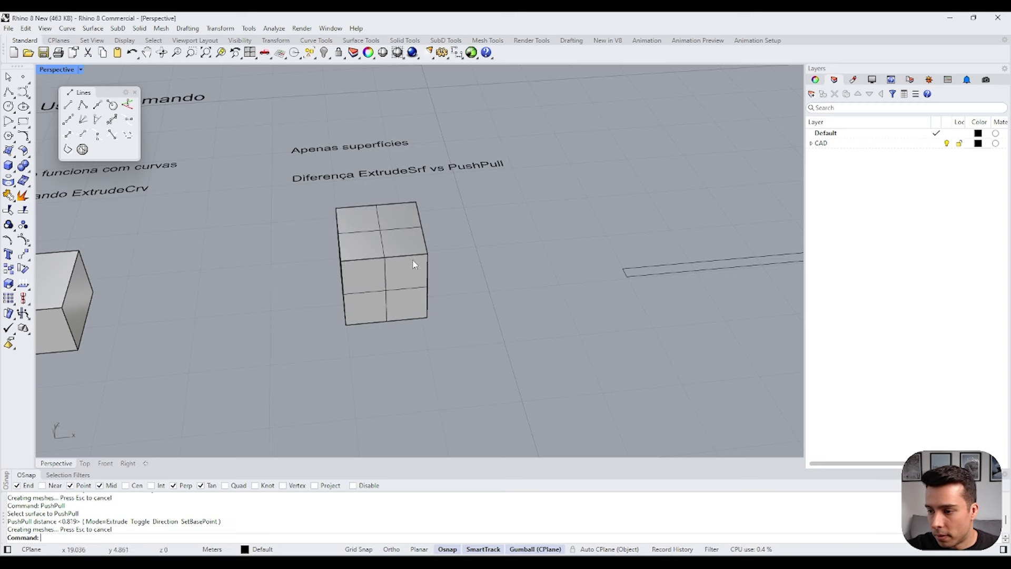
# Step: Adjust one more face of the box with PushPull by about 0.28 m
pyautogui.scroll(4, 413, 274)
pyautogui.moveTo(412, 282); pyautogui.dragTo(459, 289, button='right')
pyautogui.press('Return')
pyautogui.click(426, 267)
pyautogui.click(429, 282)
# Step: Duplicate the push-pulled box by moving a copy of it to the front of the original
pyautogui.scroll(-2, 429, 282)
pyautogui.click(422, 271)
pyautogui.moveTo(417, 201); pyautogui.dragTo(470, 293)
pyautogui.press('alt')
pyautogui.click(533, 256)
pyautogui.moveTo(533, 256); pyautogui.dragTo(543, 251, button='right')
# Step: Extrude the top face of the rear box upward with ExtrudeSrf
pyautogui.write('ExtrudeSrf')
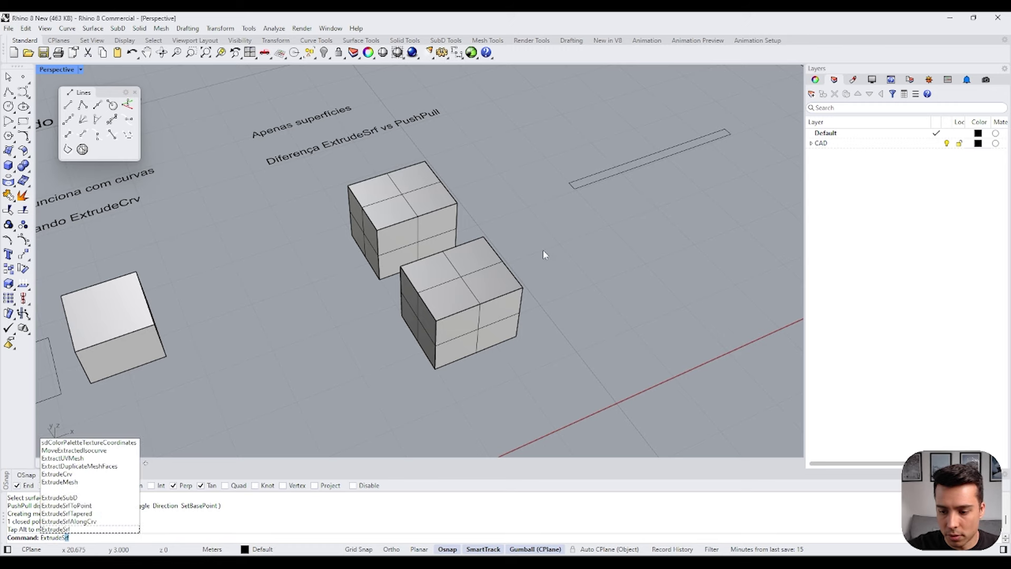
pyautogui.press('Return')
pyautogui.moveTo(542, 250); pyautogui.dragTo(425, 243, button='right')
pyautogui.click(433, 200)
pyautogui.press('Return')
pyautogui.click(460, 173)
# Step: Use ExtrudeSrf to extend the upper block's side face outward and raise the top face of that side block
pyautogui.press('Return')
pyautogui.moveTo(473, 188); pyautogui.dragTo(442, 212, button='right')
pyautogui.click(428, 217)
pyautogui.press('Return')
pyautogui.click(463, 216)
pyautogui.press('Return')
pyautogui.click(436, 189)
pyautogui.press('Return')
pyautogui.click(437, 128)
pyautogui.scroll(1, 442, 212)
# Step: Turn off the surface isocurves of the stepped ExtrudeSrf solid
pyautogui.click(443, 212)
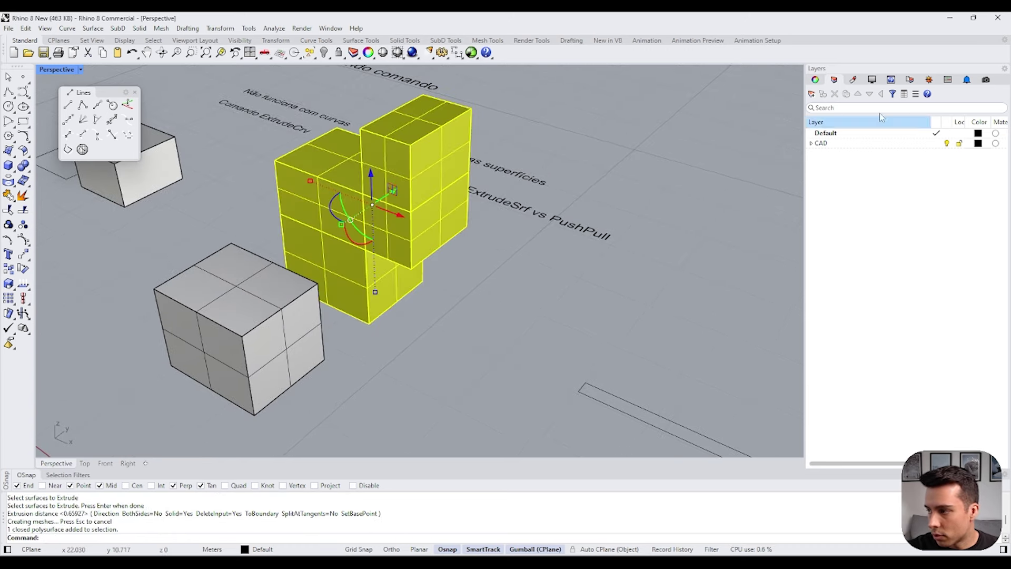
pyautogui.click(816, 79)
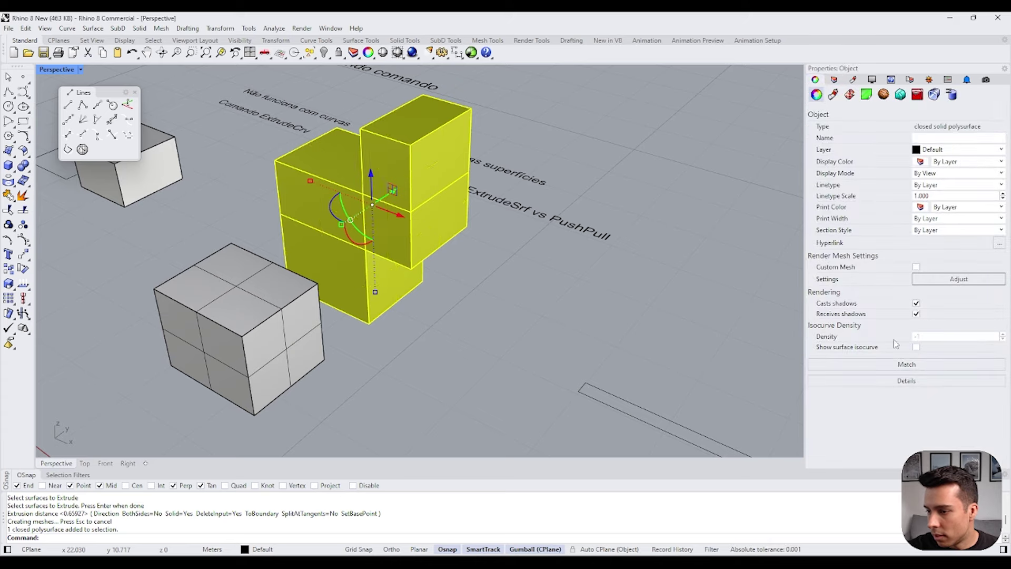
pyautogui.click(917, 347)
pyautogui.click(539, 282)
pyautogui.scroll(-3, 539, 283)
pyautogui.moveTo(539, 282); pyautogui.dragTo(420, 259, button='right')
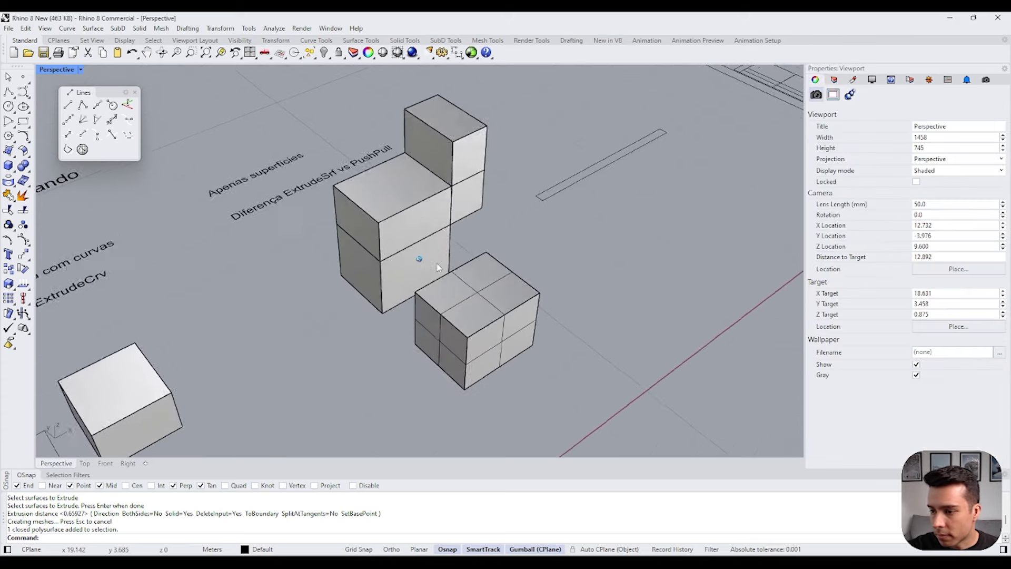
# Step: Examine the seams between the stacked faces of the stepped solid by selecting its lower and upper faces individually
pyautogui.scroll(2, 452, 162)
pyautogui.scroll(4, 464, 192)
pyautogui.scroll(-1, 511, 174)
pyautogui.moveTo(510, 174); pyautogui.dragTo(395, 263, button='right')
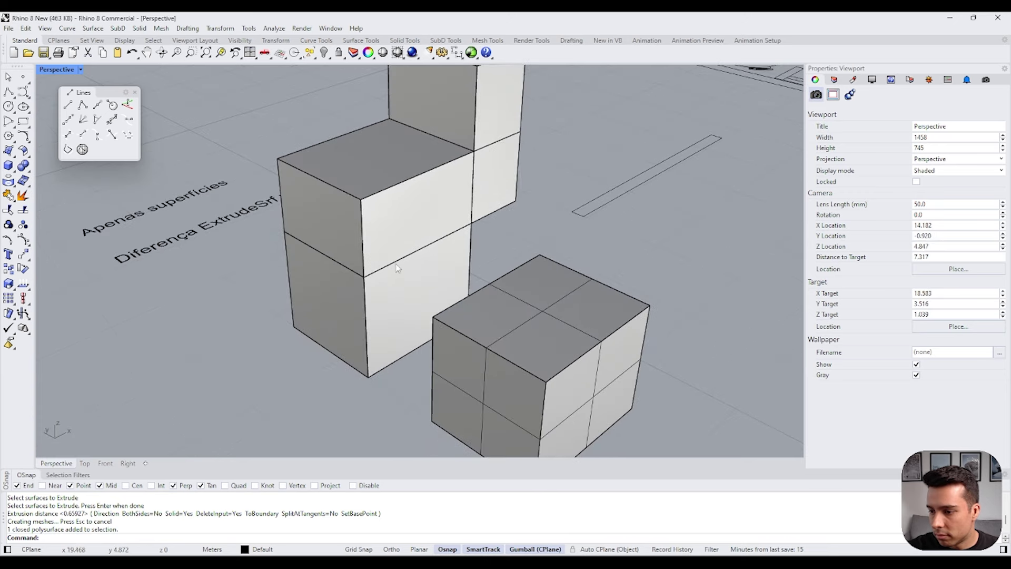
pyautogui.click(327, 261)
pyautogui.press('Escape')
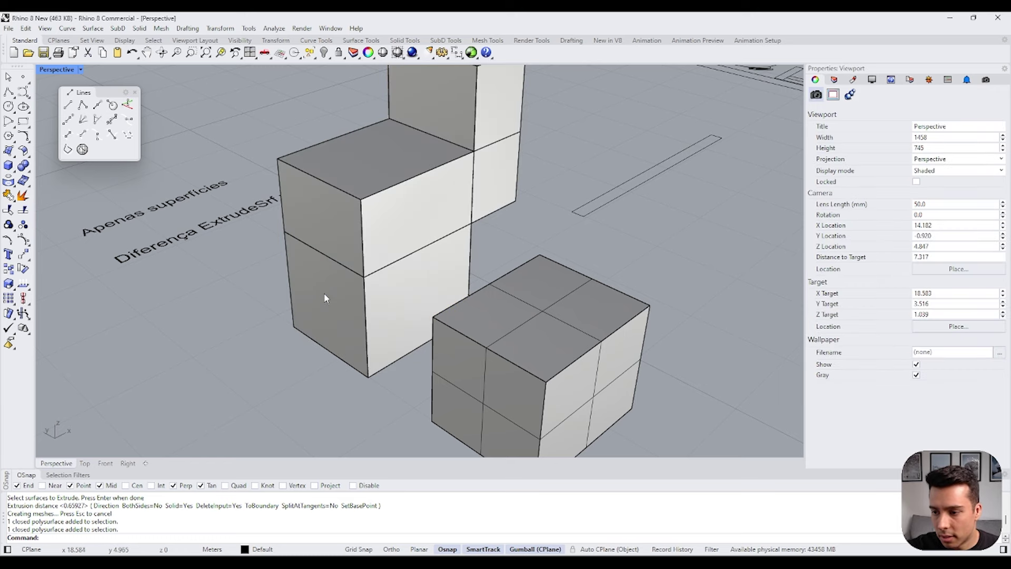
pyautogui.keyDown('ctrl'); pyautogui.keyDown('shift'); pyautogui.click(327, 273); pyautogui.keyUp('shift'); pyautogui.keyUp('ctrl')
pyautogui.keyDown('ctrl'); pyautogui.keyDown('shift'); pyautogui.click(329, 228); pyautogui.keyUp('shift'); pyautogui.keyUp('ctrl')
pyautogui.press('Escape')
# Step: Move the stepped solid's upper side face with the gumball and undo that move
pyautogui.keyDown('ctrl'); pyautogui.keyDown('shift'); pyautogui.click(311, 224); pyautogui.keyUp('shift'); pyautogui.keyUp('ctrl')
pyautogui.moveTo(348, 206); pyautogui.dragTo(334, 213)
pyautogui.hotkey('ctrl', 'z')
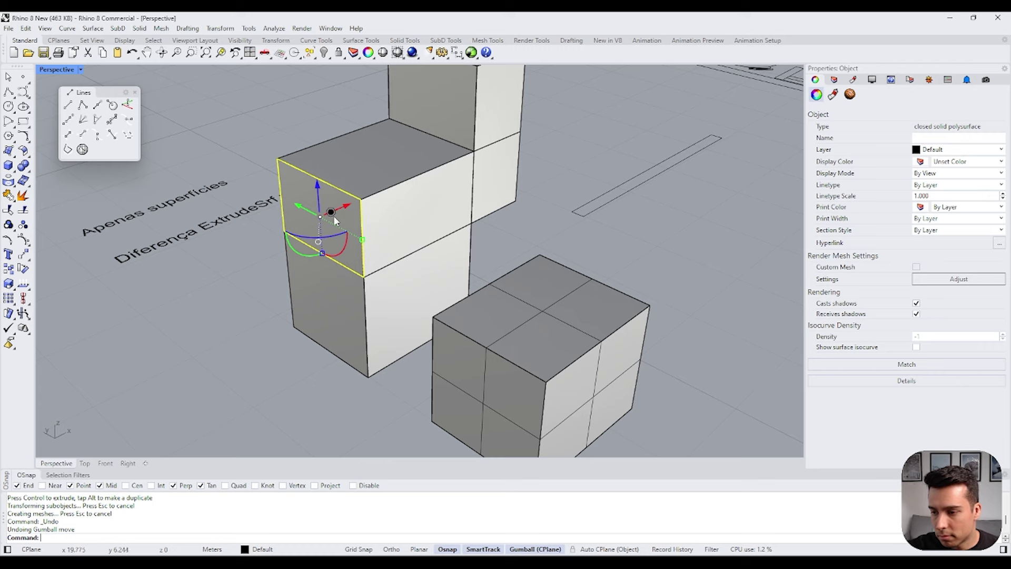
pyautogui.press('Escape')
# Step: Raise the top face of the copied front box by about 1.04 m with PushPull
pyautogui.scroll(-5, 369, 242)
pyautogui.scroll(4, 479, 293)
pyautogui.scroll(1, 428, 297)
pyautogui.click(429, 297)
pyautogui.press('Escape')
pyautogui.press('Return')
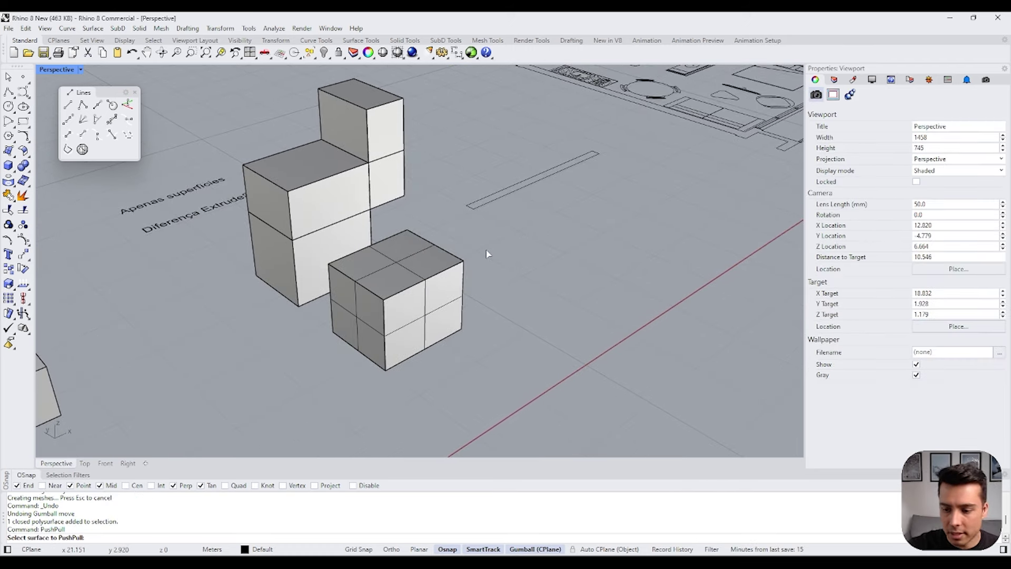
pyautogui.scroll(1, 425, 293)
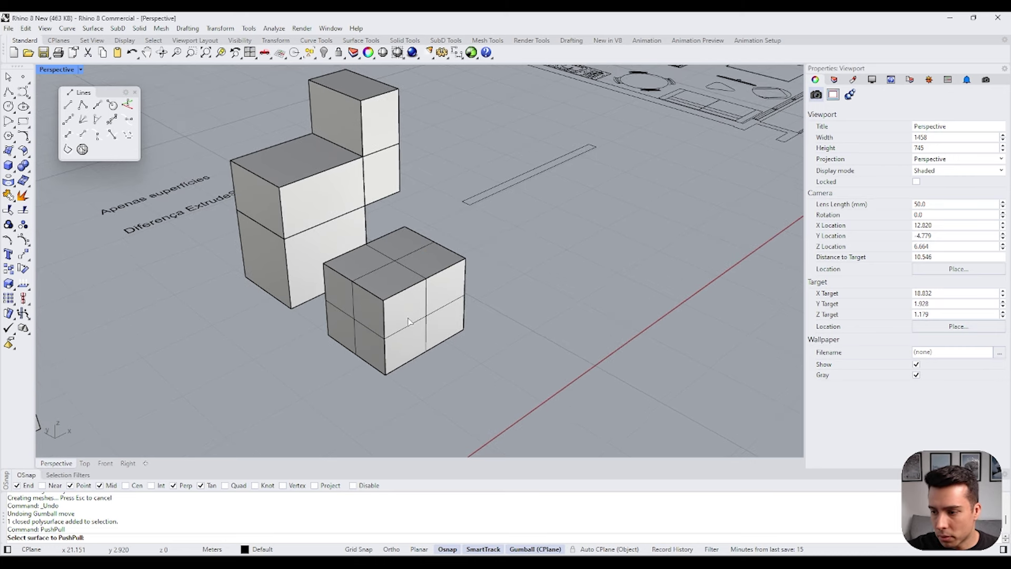
pyautogui.click(435, 268)
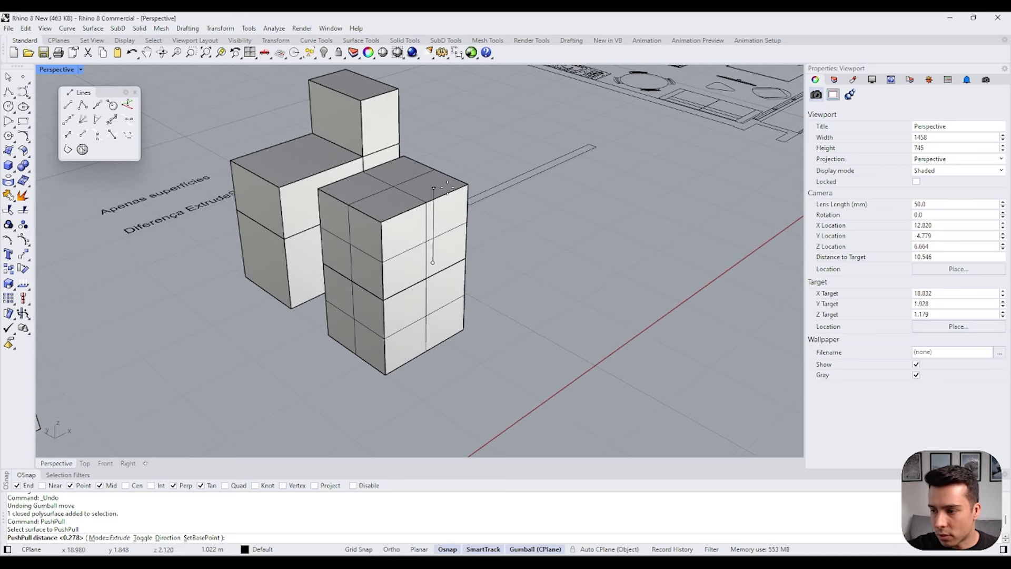
pyautogui.click(448, 192)
# Step: Turn off the surface isocurves of the copied front box
pyautogui.click(395, 298)
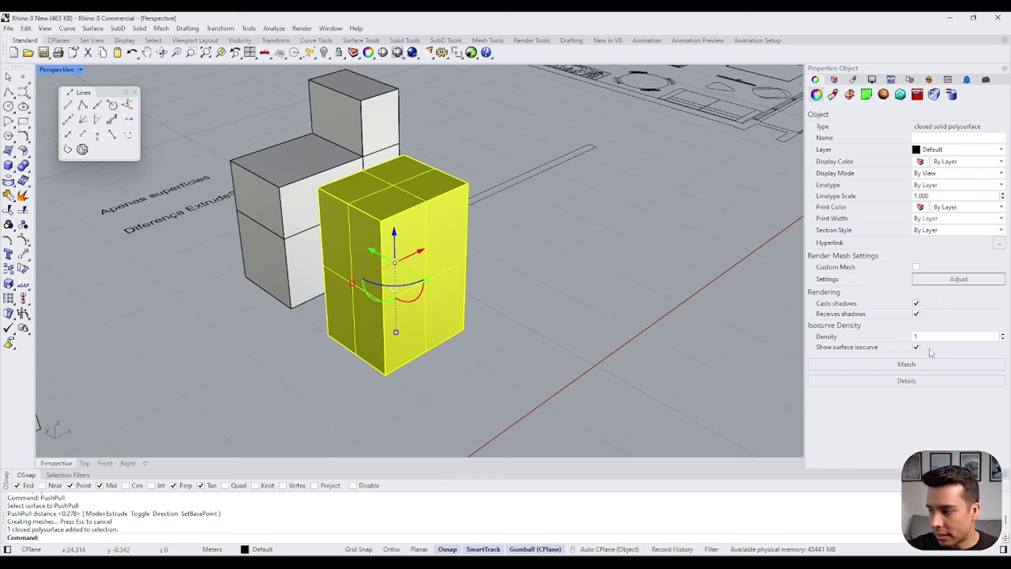
pyautogui.click(916, 347)
pyautogui.press('Escape')
# Step: Push-pull three side faces of the copied box in turn, the first outward by about 0.61 m
pyautogui.press('Return')
pyautogui.click(451, 295)
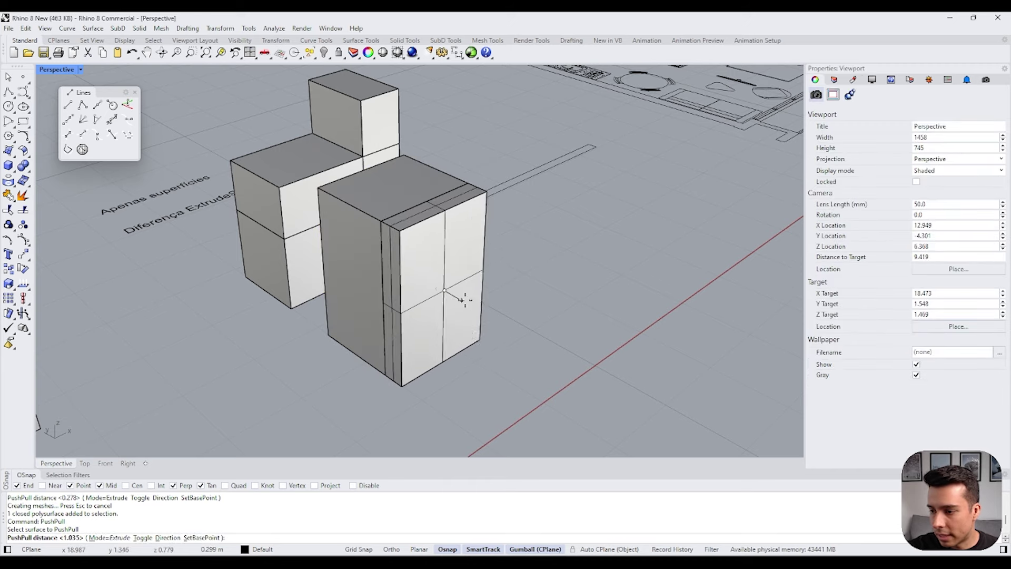
pyautogui.click(476, 304)
pyautogui.press('Return')
pyautogui.moveTo(490, 257); pyautogui.dragTo(482, 286, button='right')
pyautogui.scroll(-3, 483, 286)
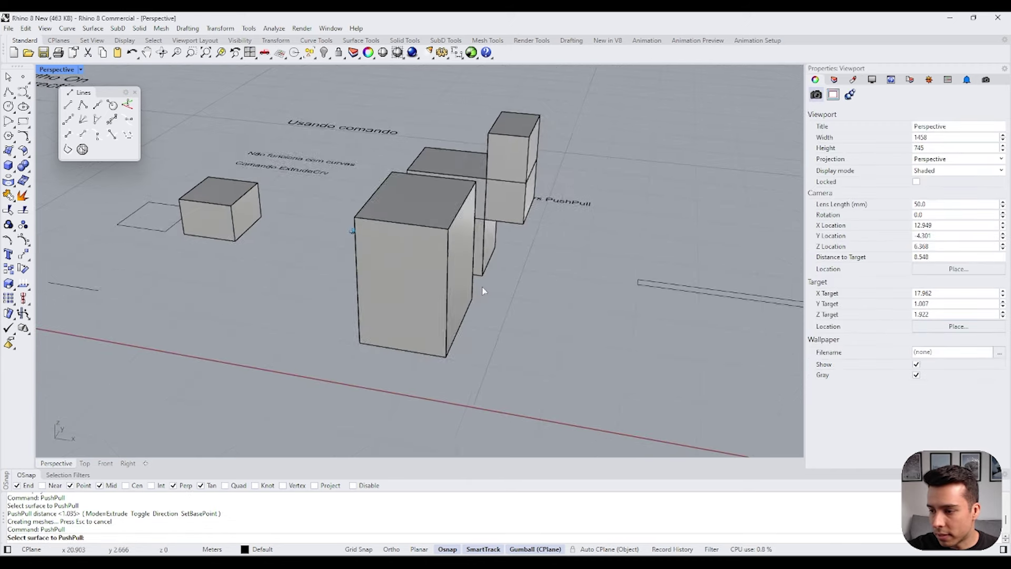
pyautogui.click(463, 274)
pyautogui.click(567, 320)
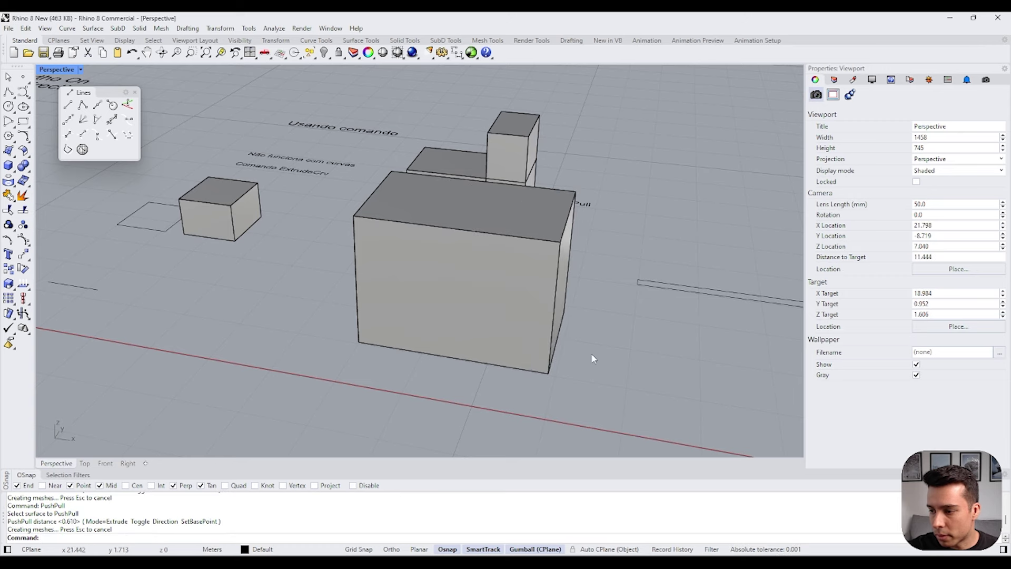
pyautogui.moveTo(592, 353); pyautogui.dragTo(465, 271, button='right')
pyautogui.rightClick(476, 325)
pyautogui.click(397, 276)
pyautogui.click(372, 302)
# Step: Merge the coplanar faces of the stepped ExtrudeSrf solid with MergeAllCoplanarFaces
pyautogui.moveTo(395, 305); pyautogui.dragTo(387, 228, button='right')
pyautogui.press('Return')
pyautogui.press('Escape')
pyautogui.click(346, 243)
pyautogui.press('Escape')
pyautogui.click(388, 227)
pyautogui.scroll(3, 387, 238)
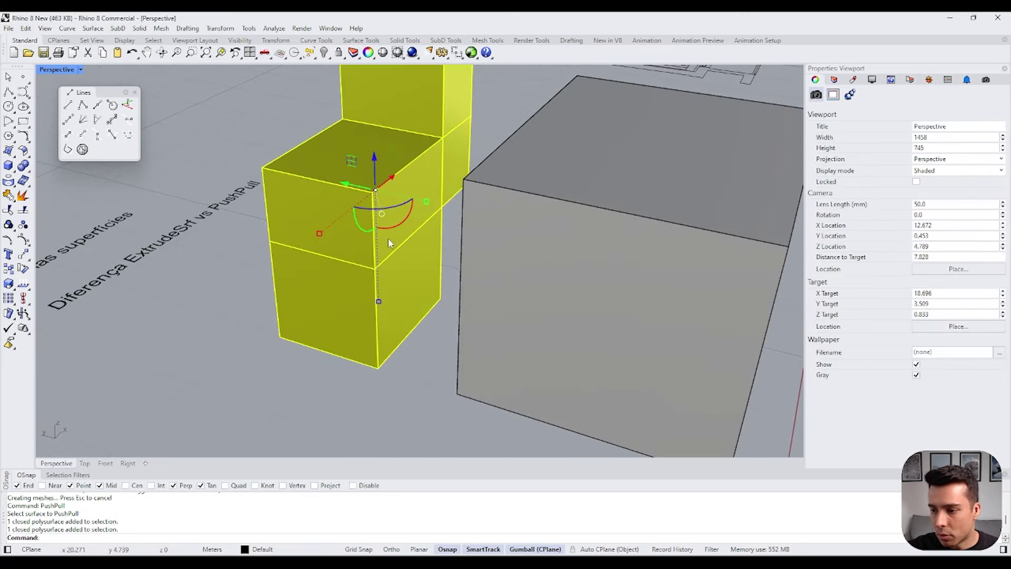
pyautogui.write('Mer')
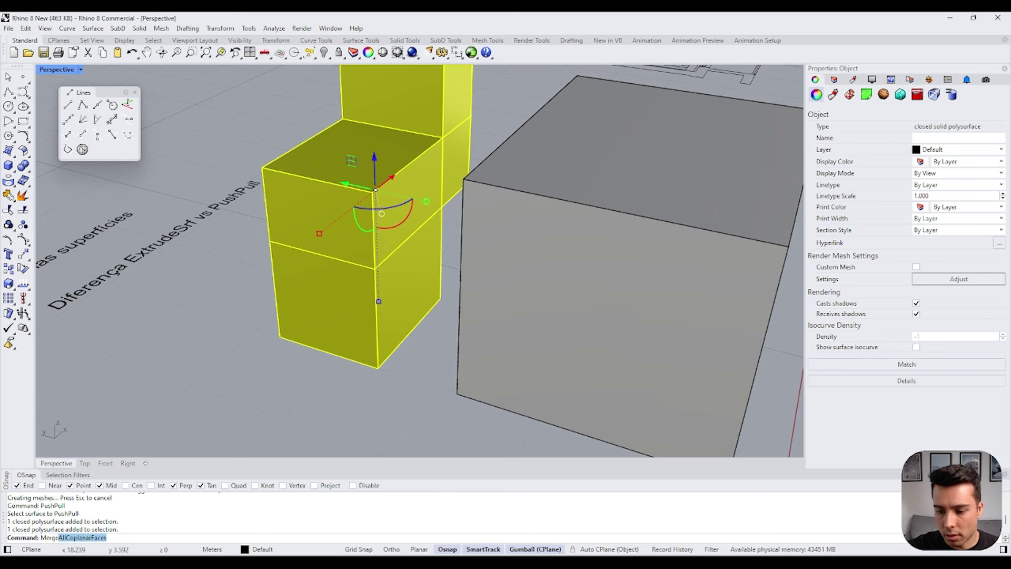
pyautogui.write('ge')
pyautogui.press('Return')
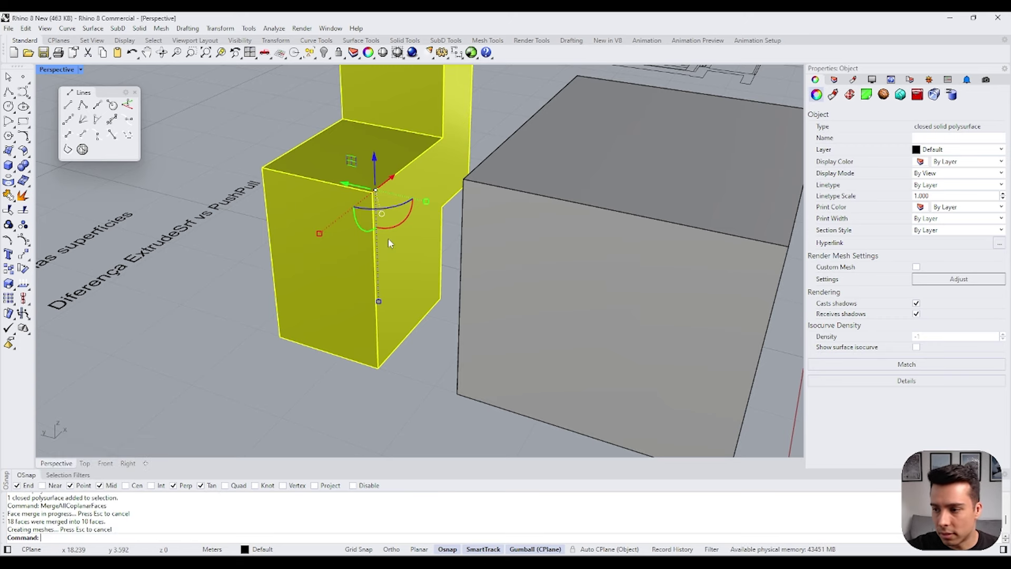
# Step: Undo the coplanar face merge on the stepped solid
pyautogui.scroll(-3, 388, 238)
pyautogui.press('Escape')
pyautogui.hotkey('ctrl', 'z')
pyautogui.press('Escape')
# Step: Undo the face extrusions, isocurve changes and box copy until only the original push-pulled box is left
pyautogui.moveTo(406, 242); pyautogui.dragTo(346, 257, button='right')
pyautogui.click(438, 251)
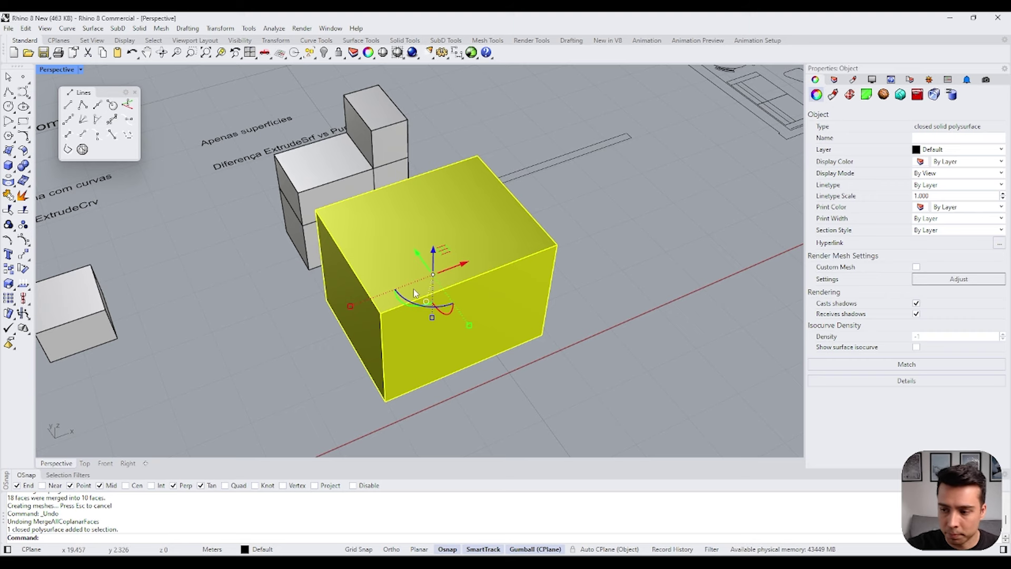
pyautogui.hotkey('ctrl', 'z')
pyautogui.hotkey('ctrl', 'z')
pyautogui.hotkey('ctrl', 'z')
pyautogui.hotkey('ctrl', 'z')
pyautogui.hotkey('ctrl', 'z')
pyautogui.hotkey('ctrl', 'z')
pyautogui.hotkey('ctrl', 'z')
pyautogui.hotkey('ctrl', 'z')
pyautogui.hotkey('ctrl', 'z')
pyautogui.hotkey('ctrl', 'z')
pyautogui.hotkey('ctrl', 'z')
pyautogui.click(427, 311)
pyautogui.click(348, 233)
pyautogui.press('Escape')
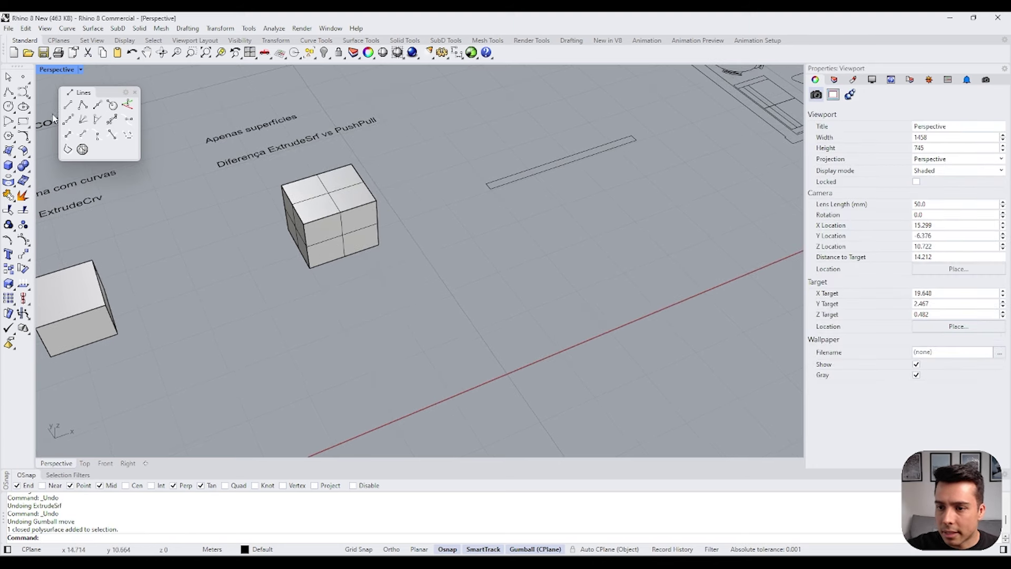
# Step: Draw an open degree 3 curve with four control points in front of the box
pyautogui.click(19, 94)
pyautogui.moveTo(315, 301); pyautogui.dragTo(288, 330, button='right')
pyautogui.click(256, 346)
pyautogui.click(334, 288)
pyautogui.click(403, 333)
pyautogui.click(400, 374)
pyautogui.press('Return')
# Step: Extrude the curve vertically with the gumball into a curved wall surface
pyautogui.click(398, 350)
pyautogui.moveTo(454, 293); pyautogui.dragTo(333, 305, button='right')
pyautogui.moveTo(333, 305); pyautogui.dragTo(332, 269)
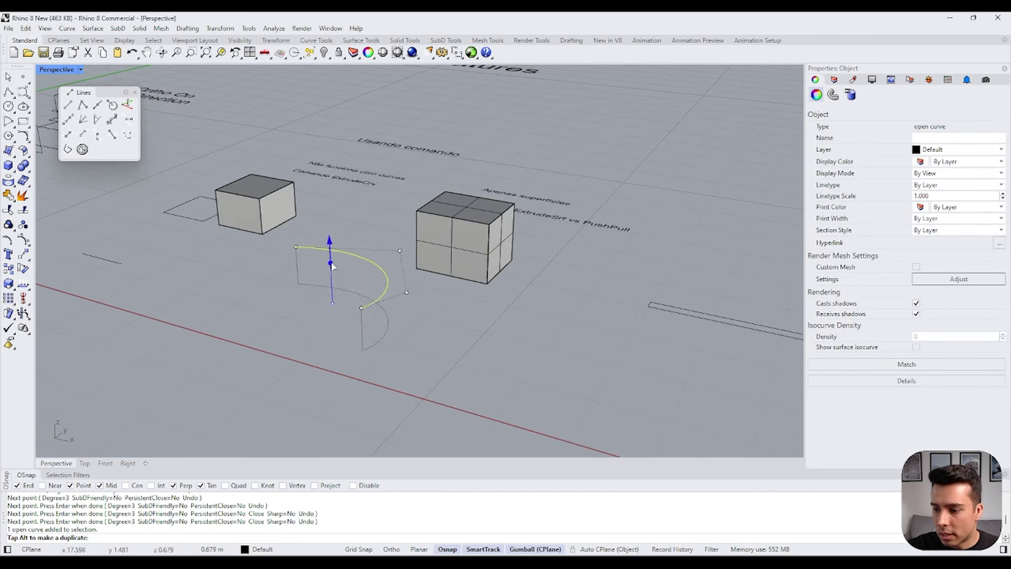
pyautogui.moveTo(331, 231); pyautogui.dragTo(331, 228)
pyautogui.click(429, 352)
pyautogui.moveTo(429, 352); pyautogui.dragTo(426, 311, button='right')
pyautogui.click(427, 306)
pyautogui.click(572, 272)
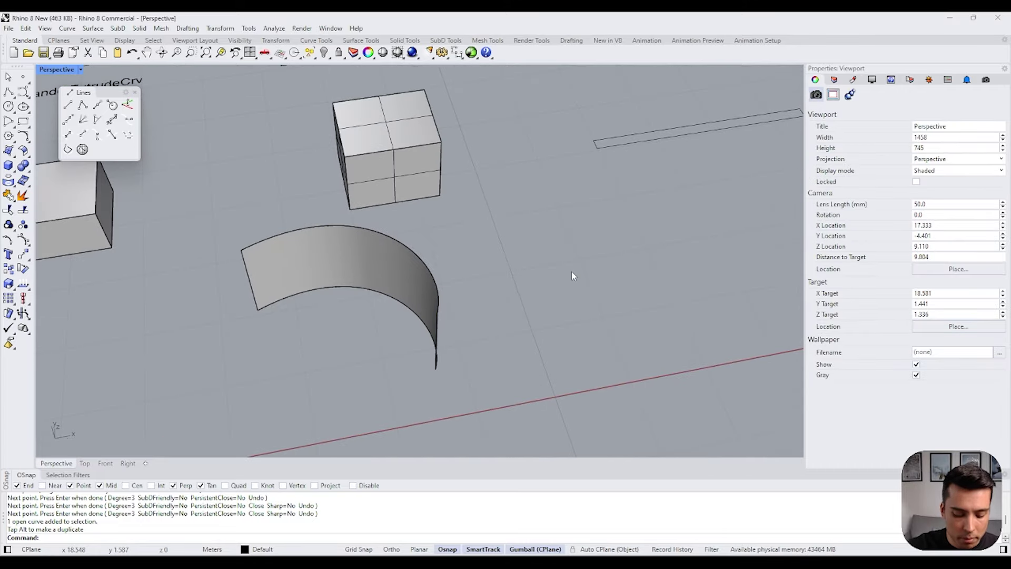
# Step: Thicken the curved wall surface outward into a solid with PushPull
pyautogui.press('Return')
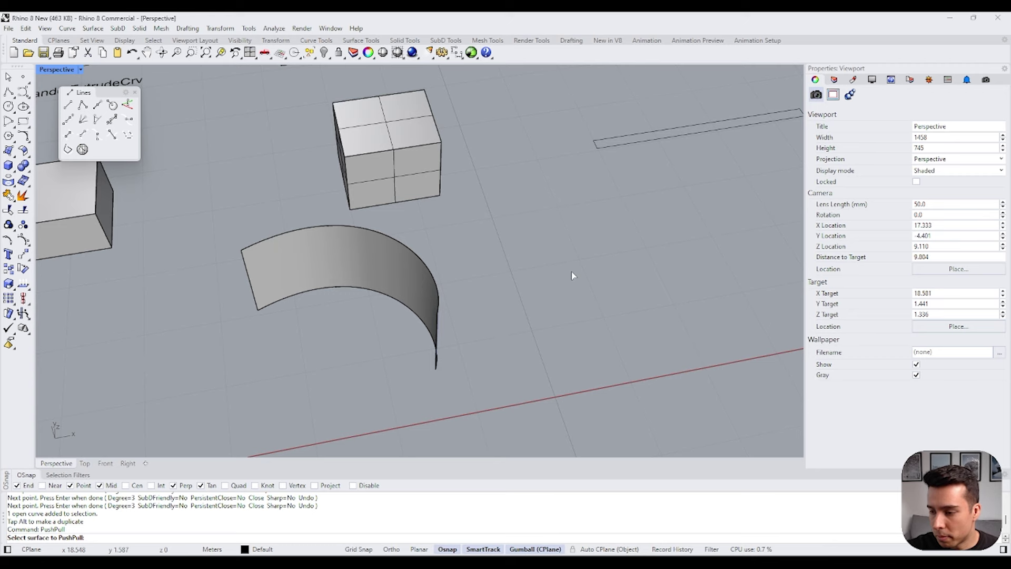
pyautogui.moveTo(572, 275); pyautogui.dragTo(411, 300, button='right')
pyautogui.click(411, 296)
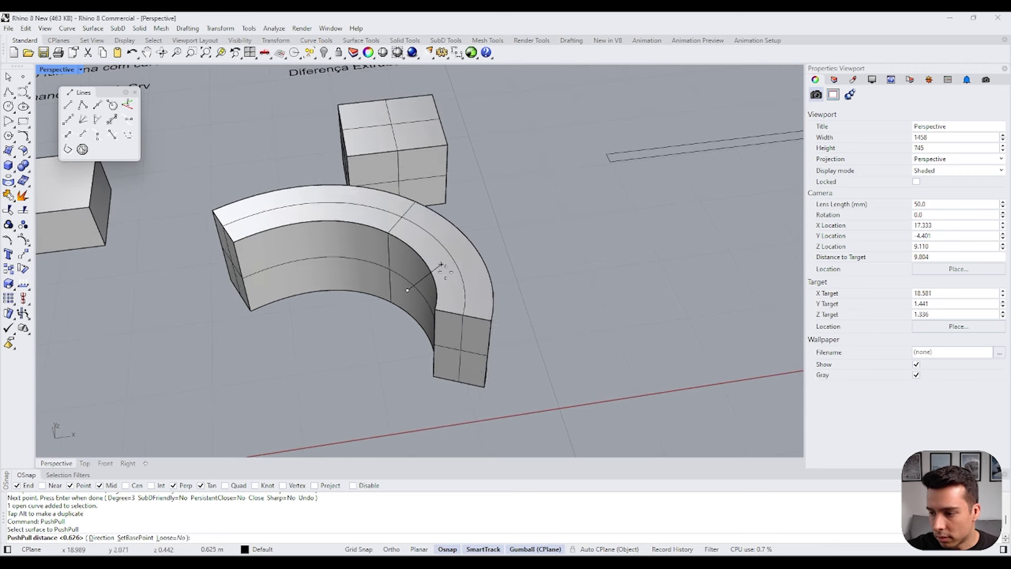
pyautogui.moveTo(419, 287)
pyautogui.mouseDown(button='right')
pyautogui.moveTo(409, 310)
pyautogui.moveTo(427, 371)
pyautogui.moveTo(395, 278)
pyautogui.moveTo(419, 253)
pyautogui.moveTo(417, 271)
pyautogui.mouseUp(button='right')
pyautogui.click(413, 298)
pyautogui.scroll(-1, 396, 275)
pyautogui.scroll(3, 445, 280)
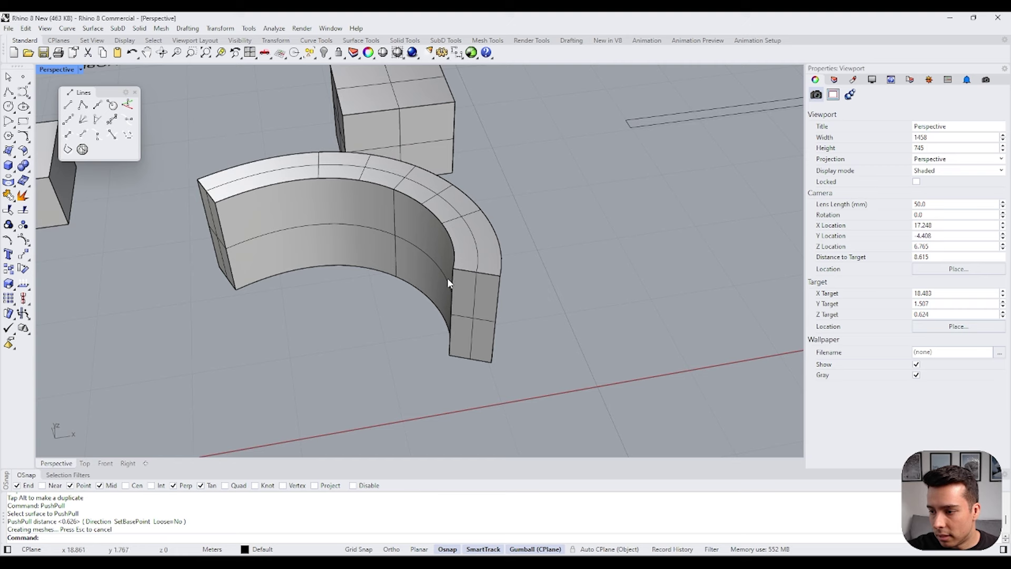
# Step: Undo the PushPull thickening and rebuild the curved wall surface with a denser grid of control points
pyautogui.hotkey('ctrl', 'z')
pyautogui.click(427, 256)
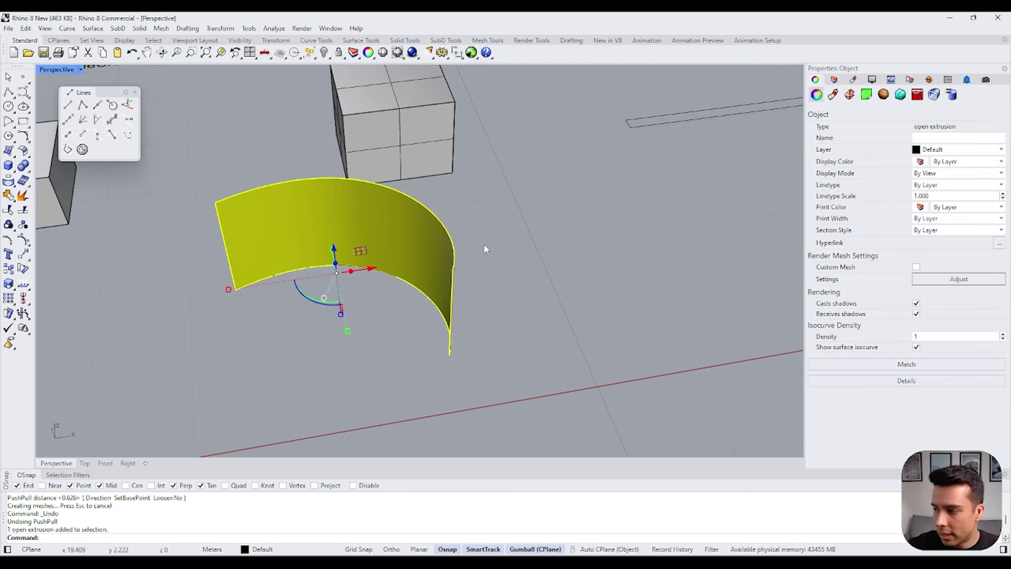
pyautogui.click(683, 322)
pyautogui.moveTo(395, 261); pyautogui.dragTo(414, 249, button='right')
pyautogui.click(414, 249)
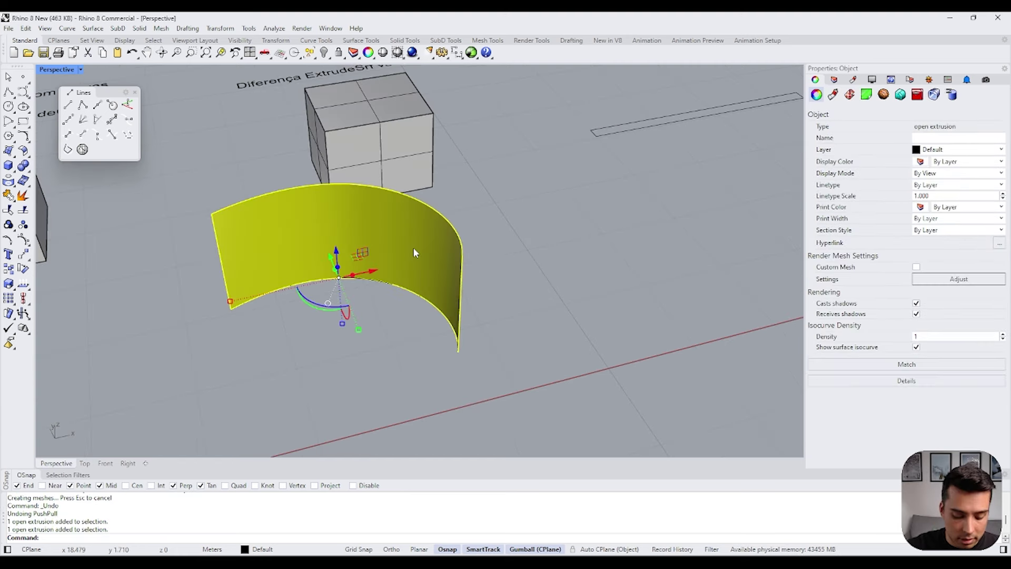
pyautogui.press('Return')
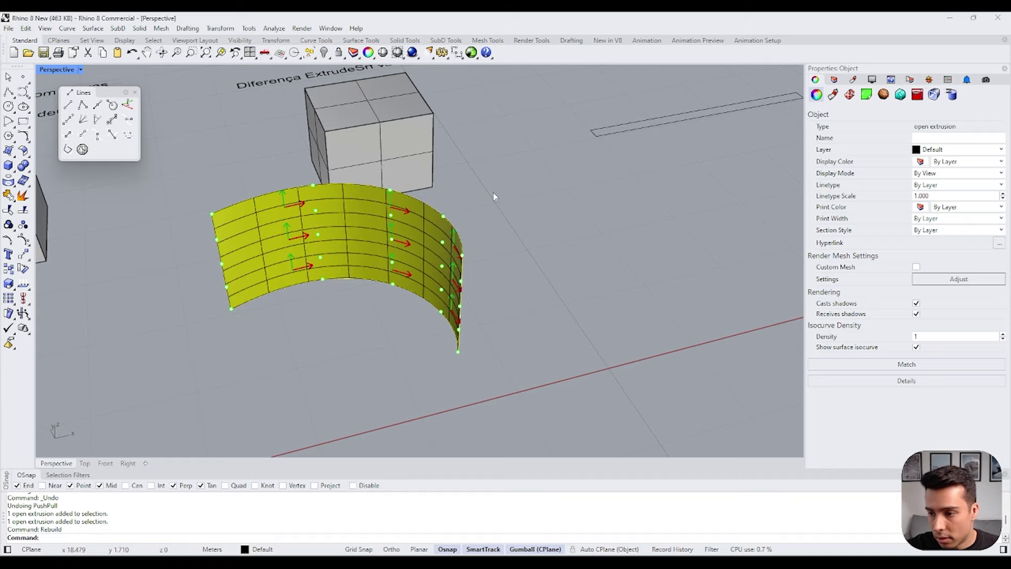
pyautogui.moveTo(476, 243); pyautogui.dragTo(348, 310, button='right')
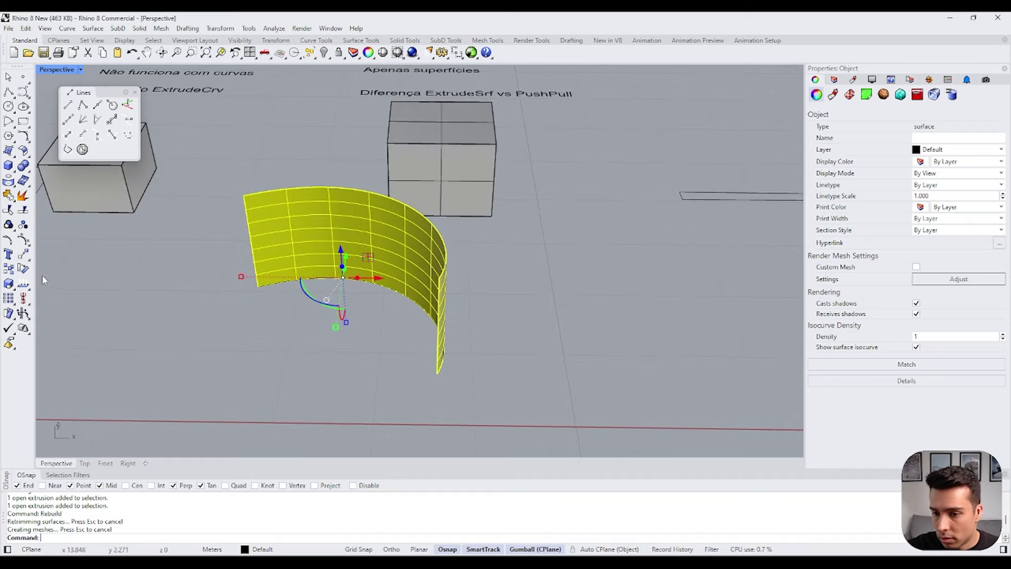
# Step: Show the rebuilt surface's control points and shift the upper rows sideways in two moves so the wall's upper part curves over
pyautogui.click(24, 242)
pyautogui.moveTo(364, 224); pyautogui.dragTo(211, 221, button='right')
pyautogui.moveTo(464, 258); pyautogui.dragTo(337, 221, button='right')
pyautogui.moveTo(264, 191); pyautogui.dragTo(517, 260)
pyautogui.moveTo(517, 260); pyautogui.dragTo(522, 237, button='right')
pyautogui.moveTo(255, 179); pyautogui.dragTo(497, 263)
pyautogui.moveTo(497, 262); pyautogui.dragTo(368, 220, button='right')
pyautogui.moveTo(369, 220); pyautogui.dragTo(352, 224)
pyautogui.moveTo(352, 225); pyautogui.dragTo(377, 284, button='right')
pyautogui.moveTo(355, 255); pyautogui.dragTo(339, 240)
pyautogui.moveTo(451, 221); pyautogui.dragTo(465, 308, button='right')
pyautogui.scroll(1, 465, 311)
pyautogui.press('Escape')
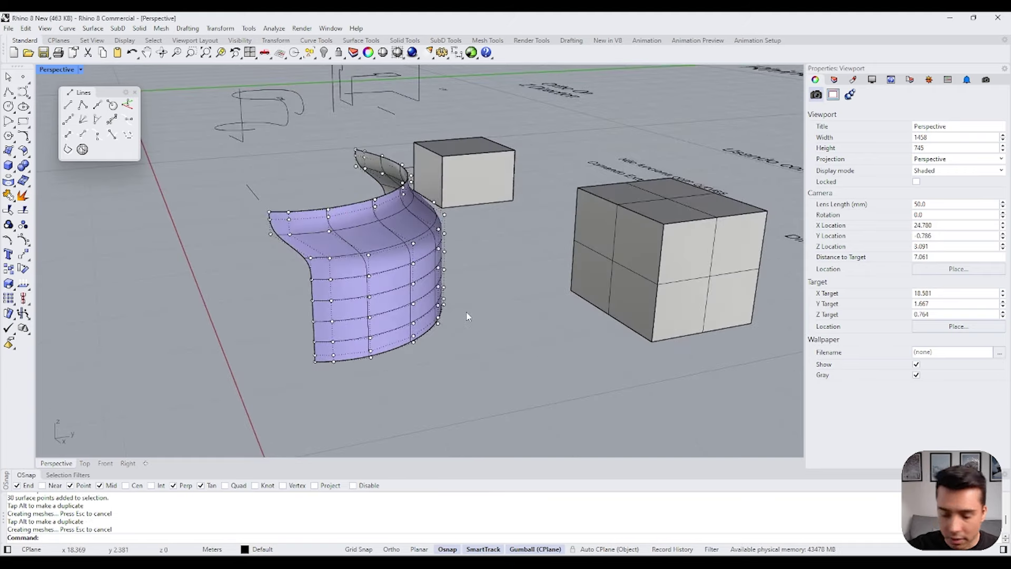
# Step: Thicken the double-curved wall surface into a thin solid with PushPull, about 0.06 m
pyautogui.press('Return')
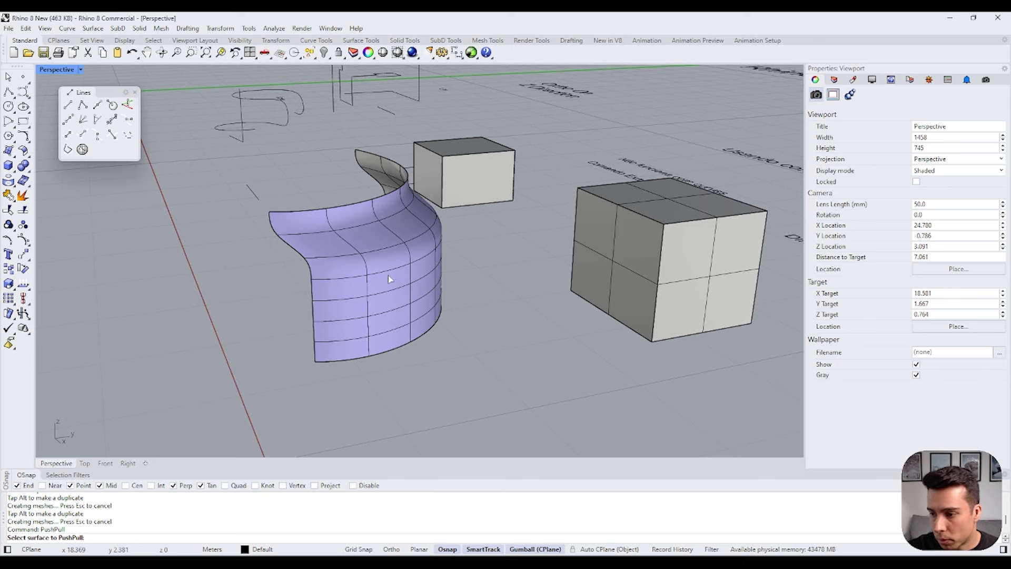
pyautogui.click(398, 251)
pyautogui.moveTo(407, 249); pyautogui.dragTo(443, 259, button='right')
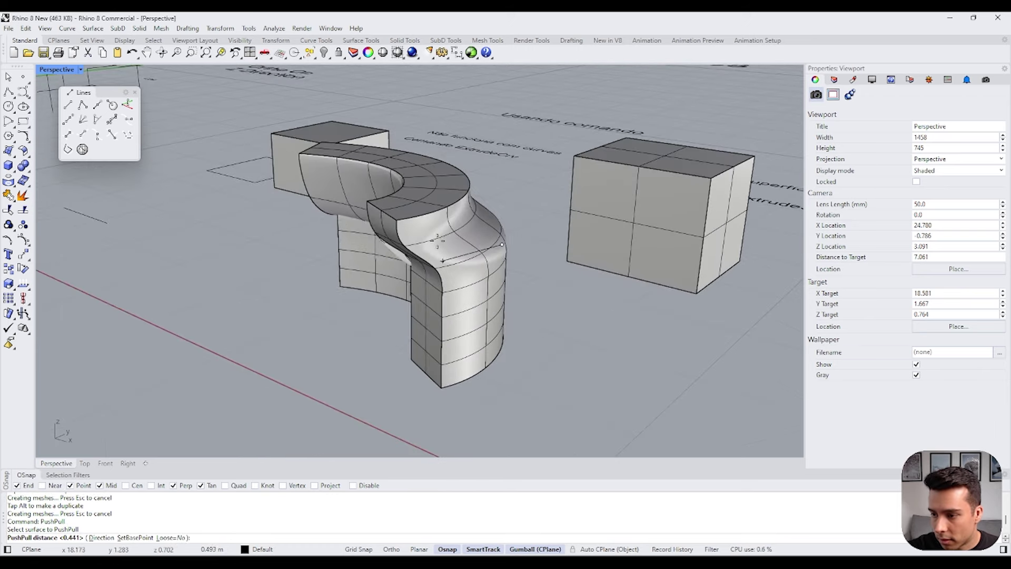
pyautogui.moveTo(503, 292); pyautogui.dragTo(506, 296, button='right')
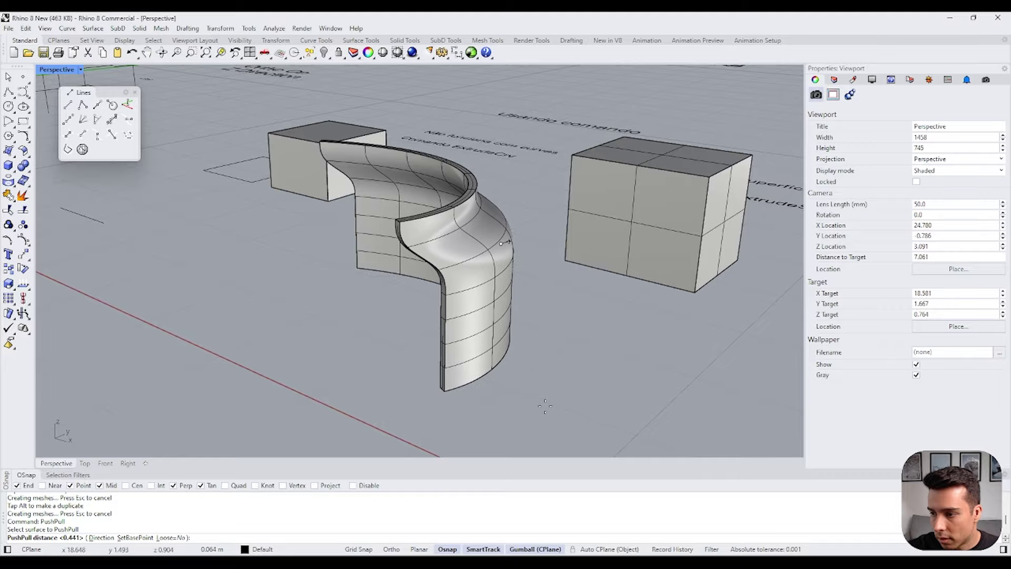
pyautogui.click(545, 407)
pyautogui.moveTo(535, 229); pyautogui.dragTo(427, 324, button='right')
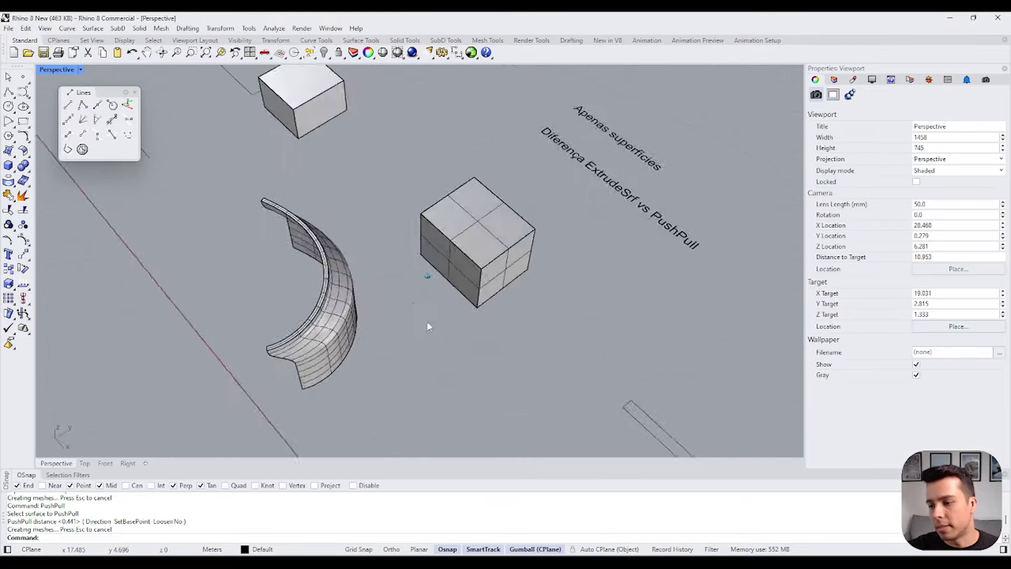
# Step: Extrude the long thin rectangle beside the box 4 m upward as a solid and undo that extrusion
pyautogui.scroll(-7, 419, 318)
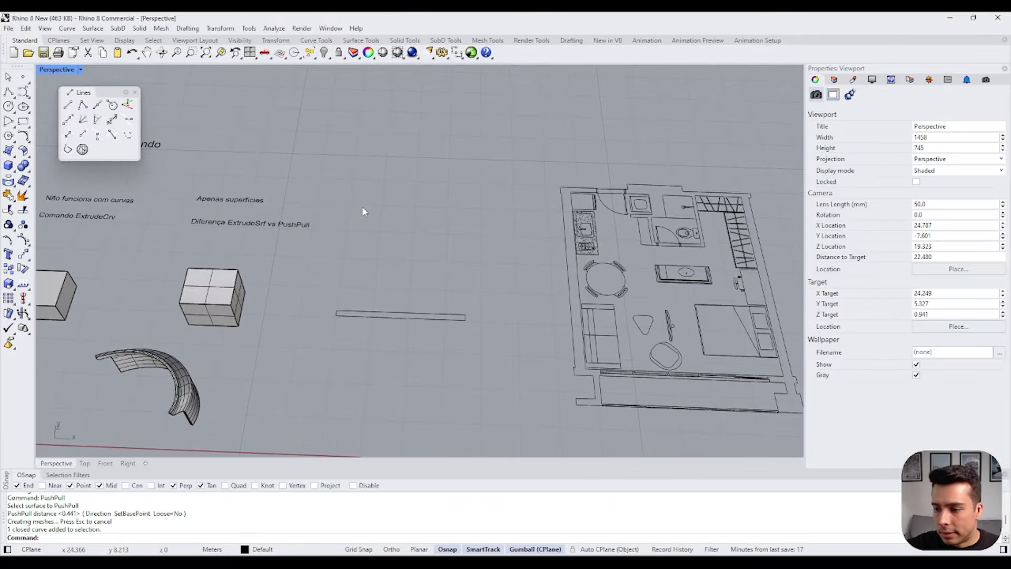
pyautogui.moveTo(362, 206); pyautogui.dragTo(402, 215, button='right')
pyautogui.scroll(3, 359, 254)
pyautogui.click(200, 376)
pyautogui.click(402, 215)
pyautogui.click(406, 260)
pyautogui.moveTo(405, 264); pyautogui.dragTo(405, 265, button='right')
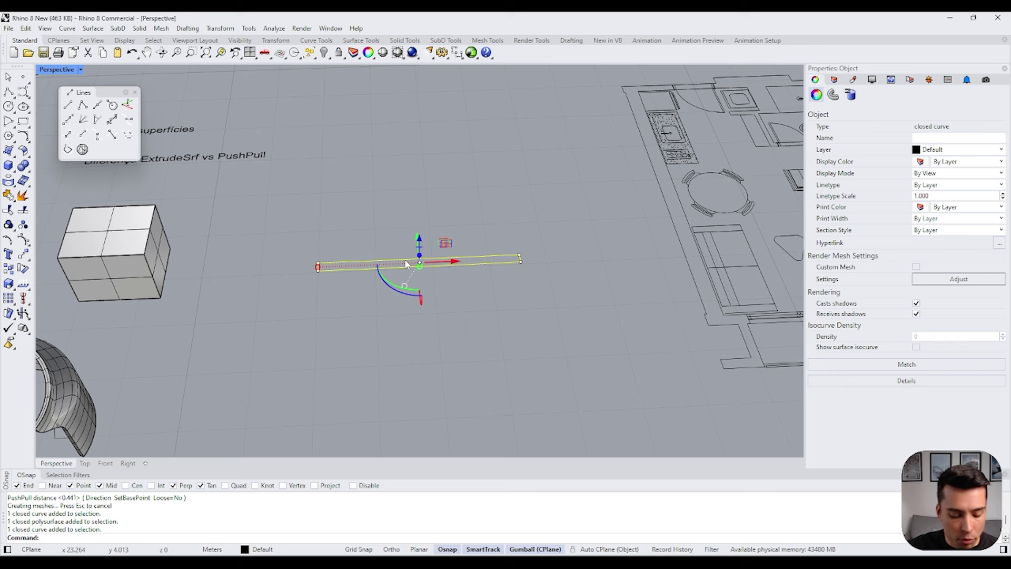
pyautogui.write('ExtrudeCrv')
pyautogui.press('Return')
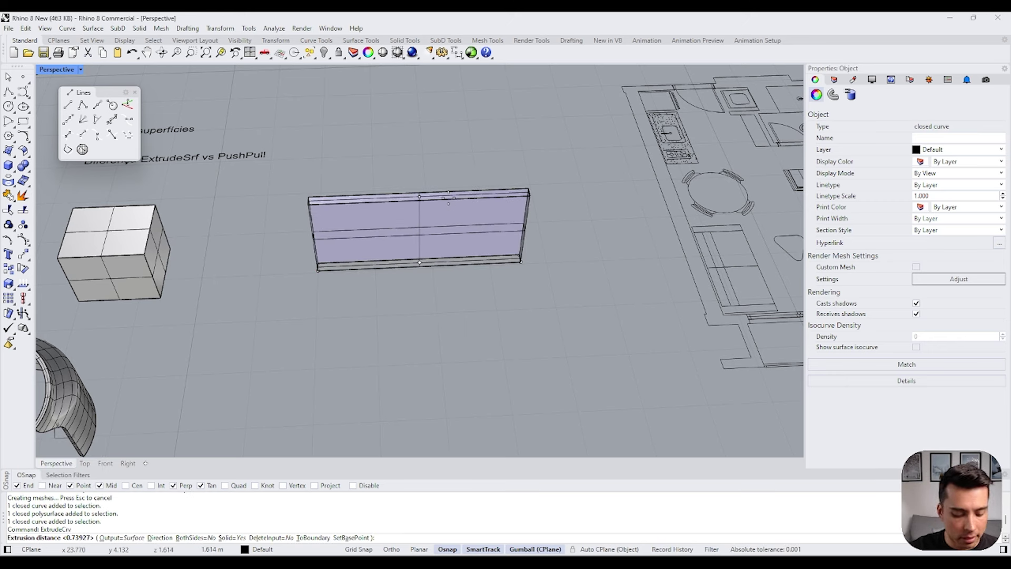
pyautogui.write('4')
pyautogui.press('Return')
pyautogui.scroll(-4, 448, 198)
pyautogui.moveTo(448, 197); pyautogui.dragTo(508, 246, button='right')
pyautogui.click(540, 306)
pyautogui.moveTo(539, 306); pyautogui.dragTo(526, 271, button='right')
pyautogui.scroll(3, 522, 289)
pyautogui.scroll(4, 464, 280)
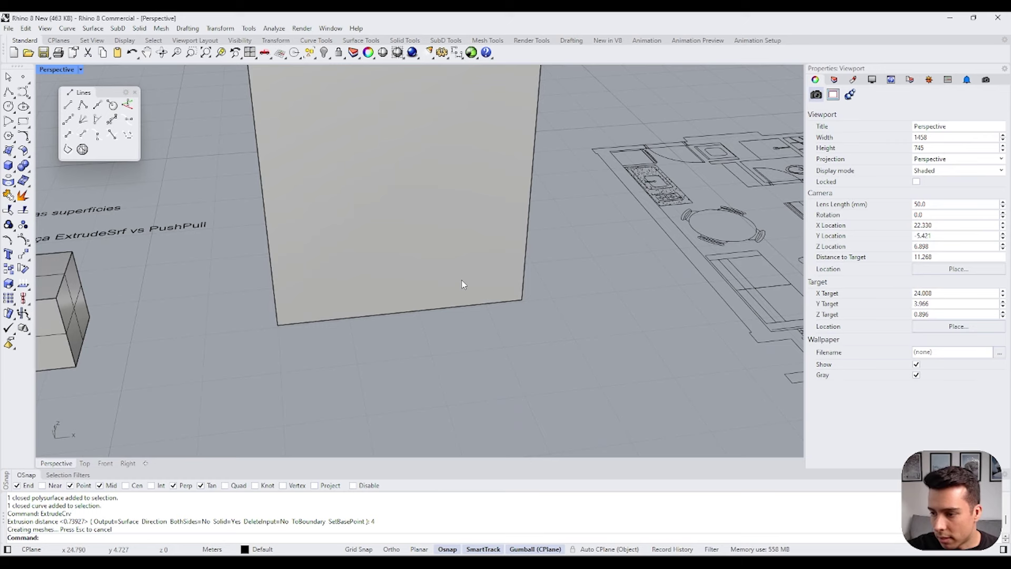
pyautogui.hotkey('ctrl', 'z')
# Step: Extrude the long thin rectangle 3 m upward into a solid wall with ExtrudeCrv
pyautogui.press('Return')
pyautogui.click(488, 298)
pyautogui.press('Return')
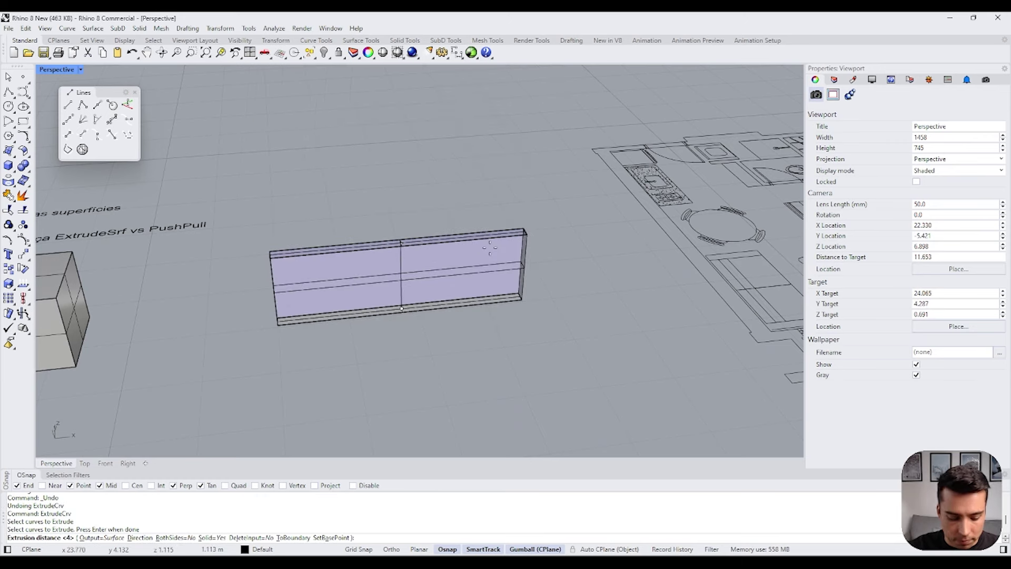
pyautogui.write('3')
pyautogui.press('Return')
pyautogui.moveTo(491, 245); pyautogui.dragTo(481, 252, button='right')
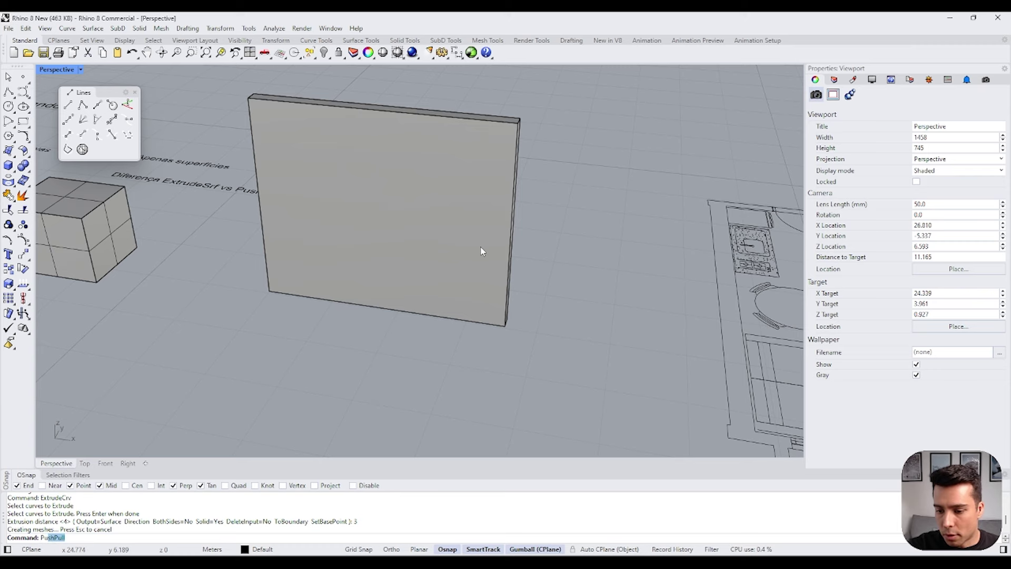
# Step: Push-pull the straight wall's narrow end face by about 0.48 m and try PushPull on its top face
pyautogui.write('Pu')
pyautogui.press('Return')
pyautogui.moveTo(481, 250); pyautogui.dragTo(438, 232, button='right')
pyautogui.click(433, 230)
pyautogui.click(439, 234)
pyautogui.rightClick(439, 233)
pyautogui.click(435, 154)
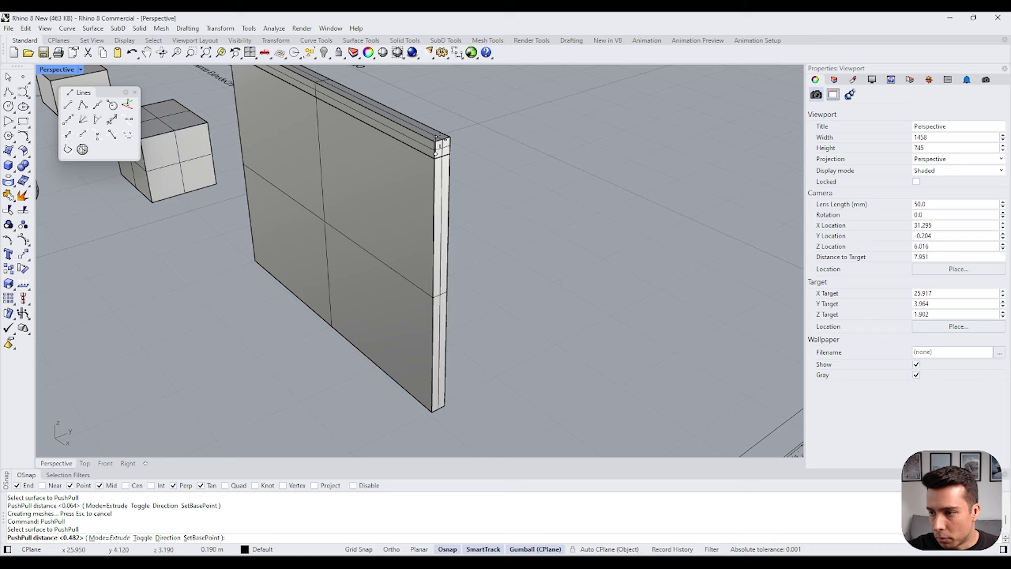
pyautogui.click(439, 151)
pyautogui.scroll(-3, 426, 236)
pyautogui.moveTo(426, 237); pyautogui.dragTo(441, 233, button='right')
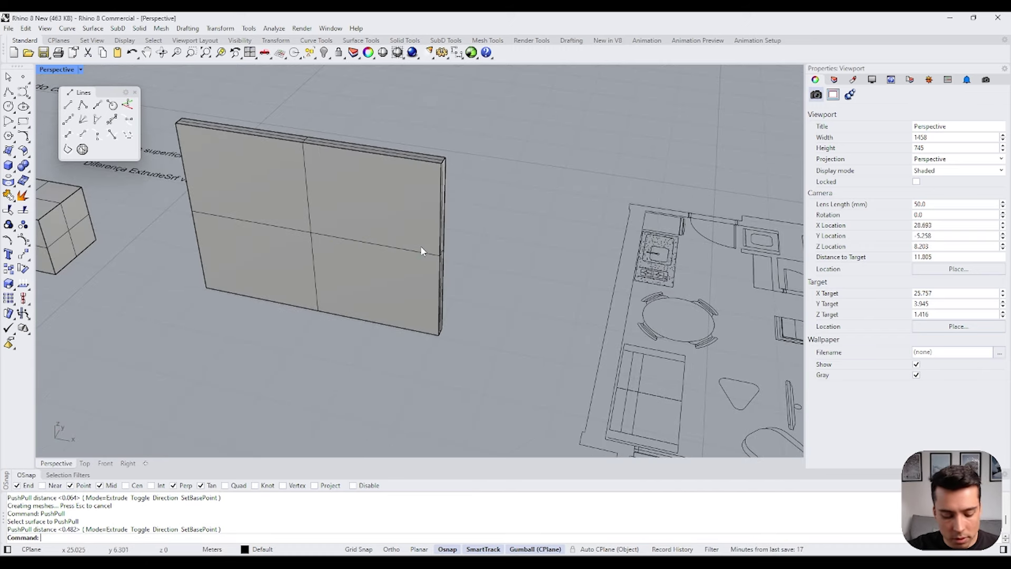
# Step: Extrude the wall's narrow end face outward about 0.17 m with ExtrudeSrf
pyautogui.press('Return')
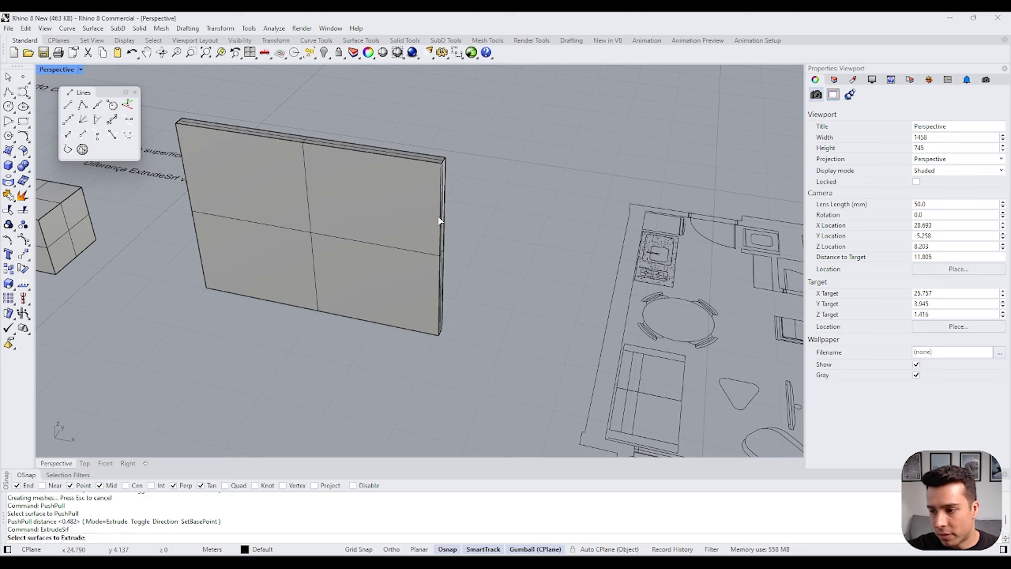
pyautogui.scroll(5, 441, 221)
pyautogui.click(448, 174)
pyautogui.press('Escape')
pyautogui.press('Return')
pyautogui.click(447, 169)
pyautogui.press('Return')
pyautogui.press('Return')
pyautogui.press('Return')
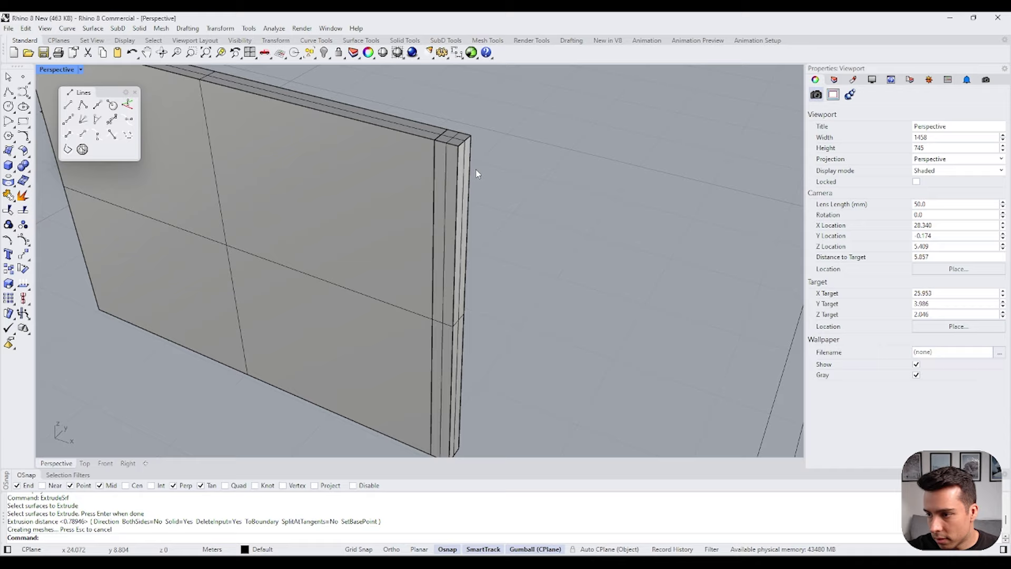
# Step: Extrude the new end face outward about 0.15 m and the first added block's front face forward with ExtrudeSrf
pyautogui.scroll(2, 471, 173)
pyautogui.click(468, 170)
pyautogui.press('Return')
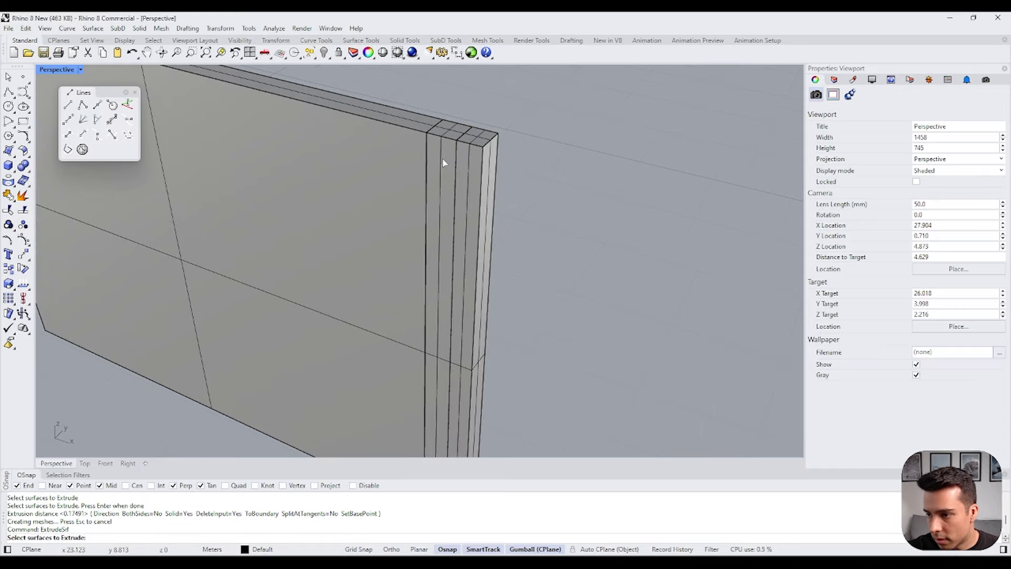
pyautogui.scroll(-3, 400, 221)
pyautogui.click(375, 272)
pyautogui.moveTo(325, 285); pyautogui.dragTo(327, 229, button='right')
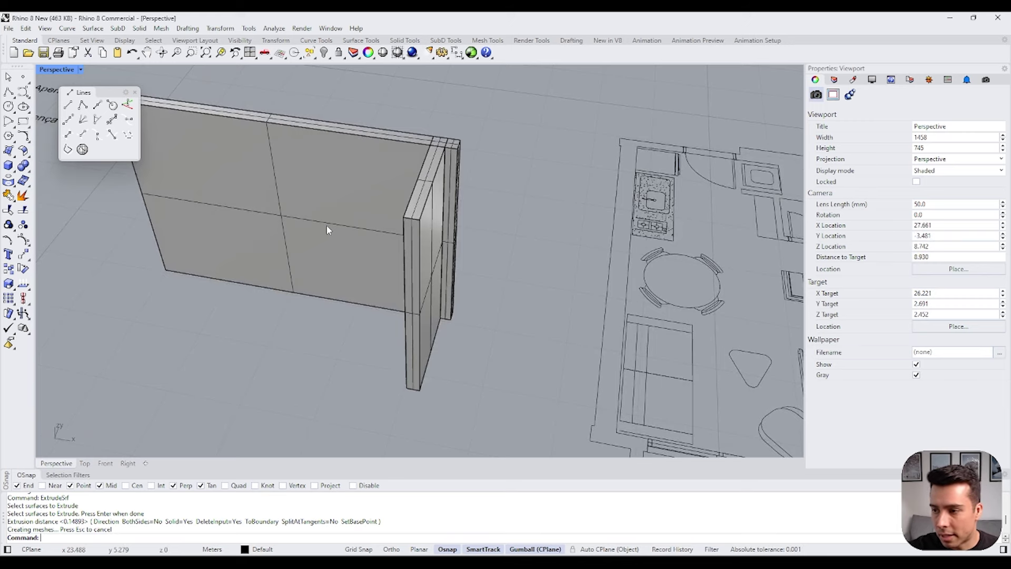
# Step: Undo the ExtrudeSrf extrusions at the wall's end until only the plain wall is left
pyautogui.scroll(-5, 474, 237)
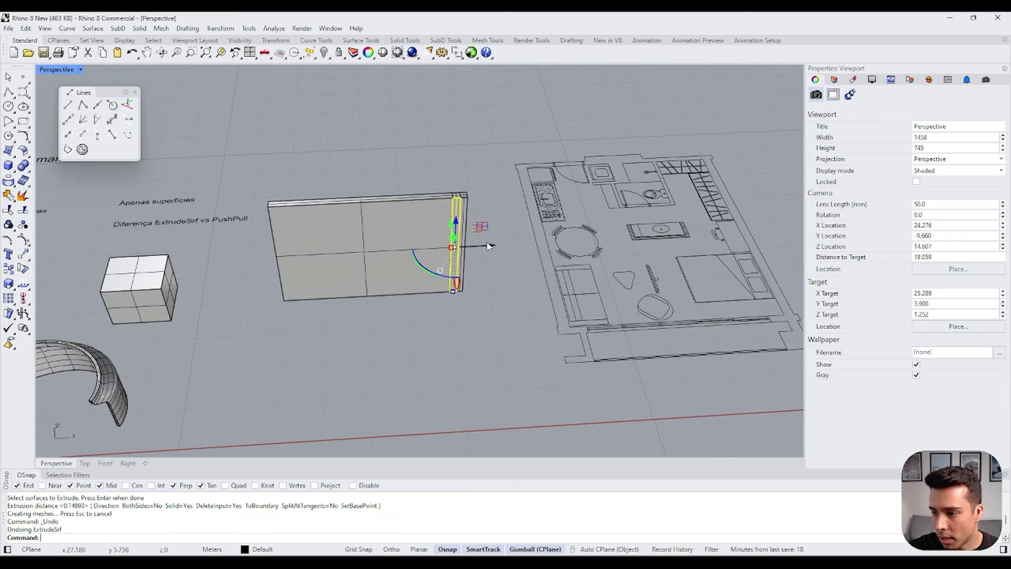
pyautogui.hotkey('ctrl', 'z')
pyautogui.hotkey('ctrl', 'z')
pyautogui.hotkey('ctrl', 'z')
pyautogui.scroll(4, 393, 223)
pyautogui.click(456, 157)
pyautogui.moveTo(456, 157); pyautogui.dragTo(421, 130, button='right')
pyautogui.click(68, 104)
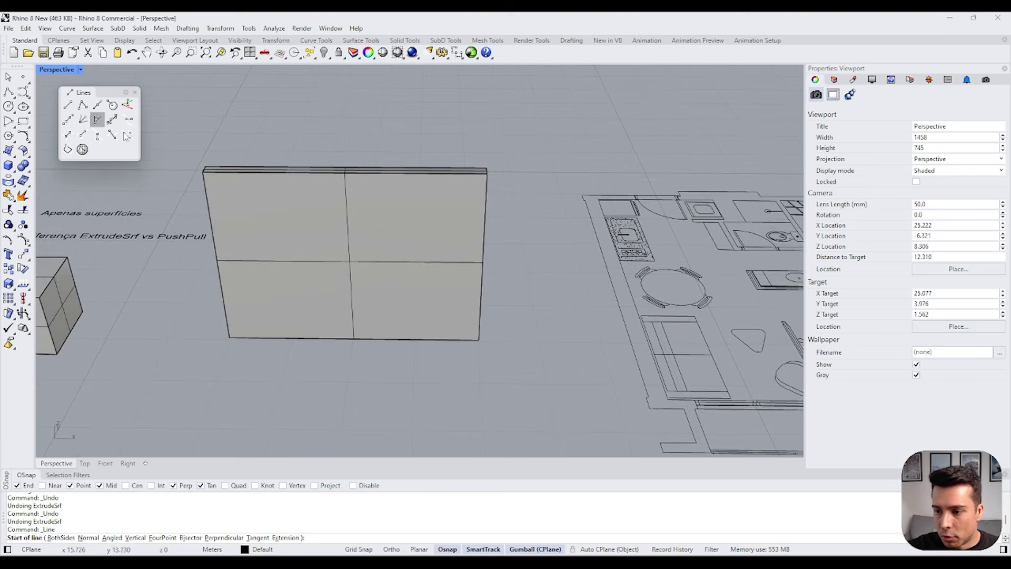
pyautogui.scroll(4, 458, 251)
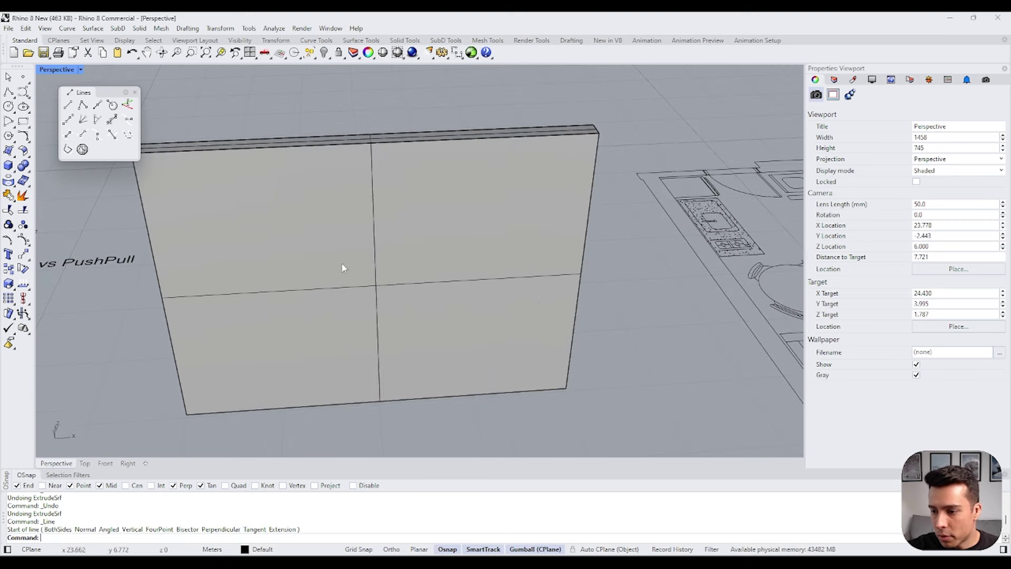
pyautogui.scroll(-3, 431, 244)
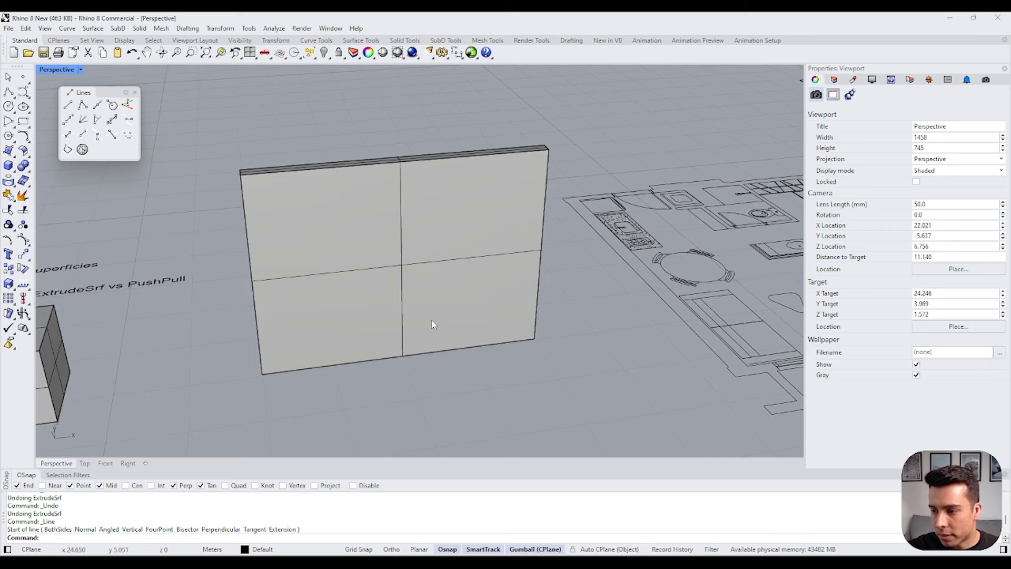
pyautogui.click(440, 330)
pyautogui.moveTo(441, 330); pyautogui.dragTo(393, 244, button='right')
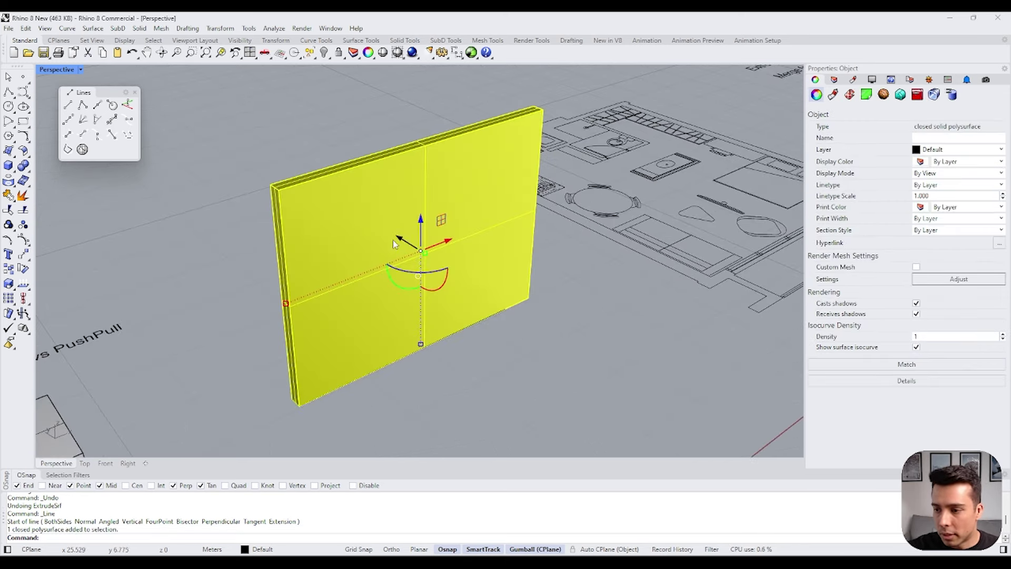
pyautogui.click(305, 152)
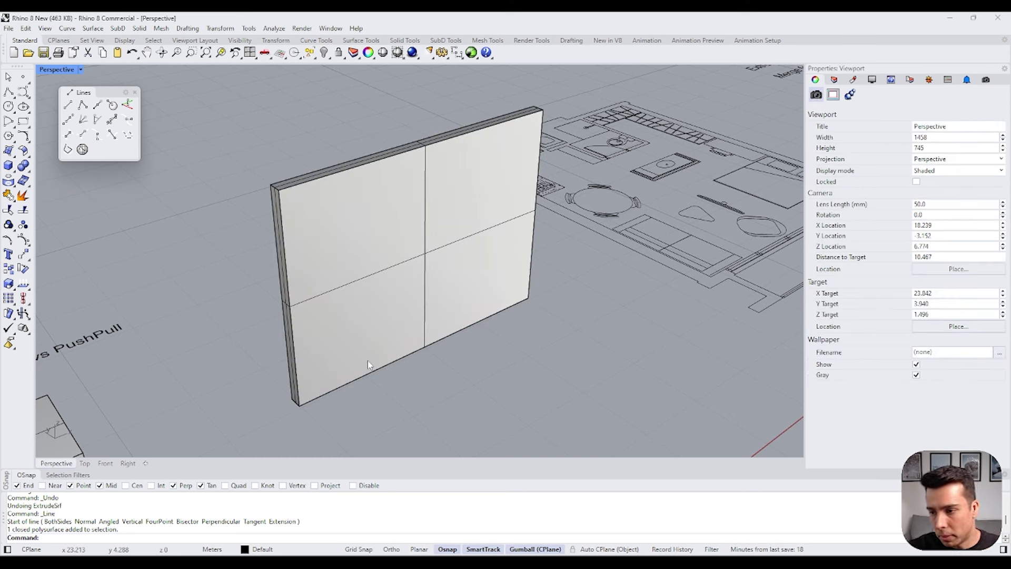
# Step: Draw a vertical line across the wall's front face from its bottom edge to its top edge
pyautogui.click(69, 108)
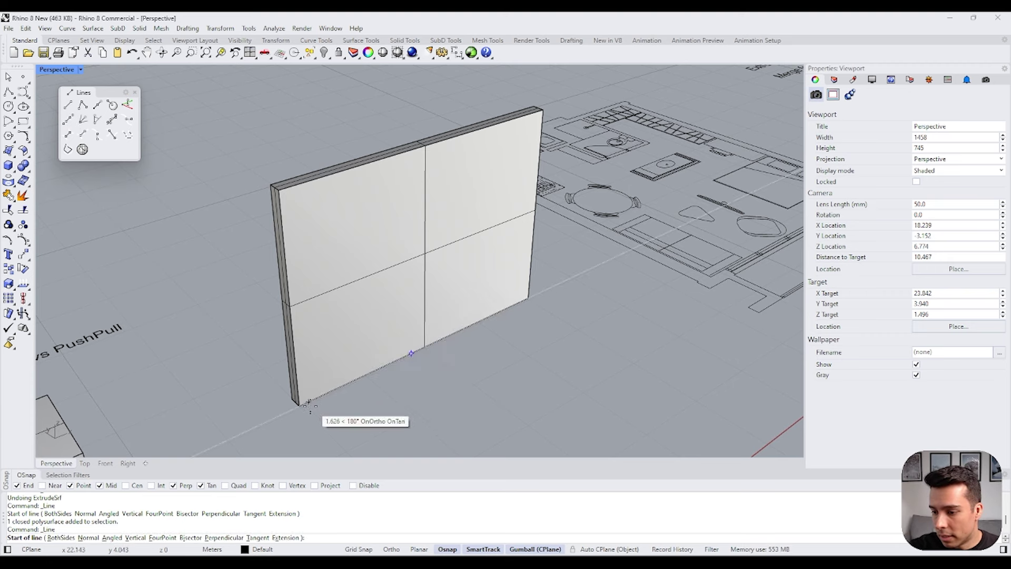
pyautogui.click(388, 363)
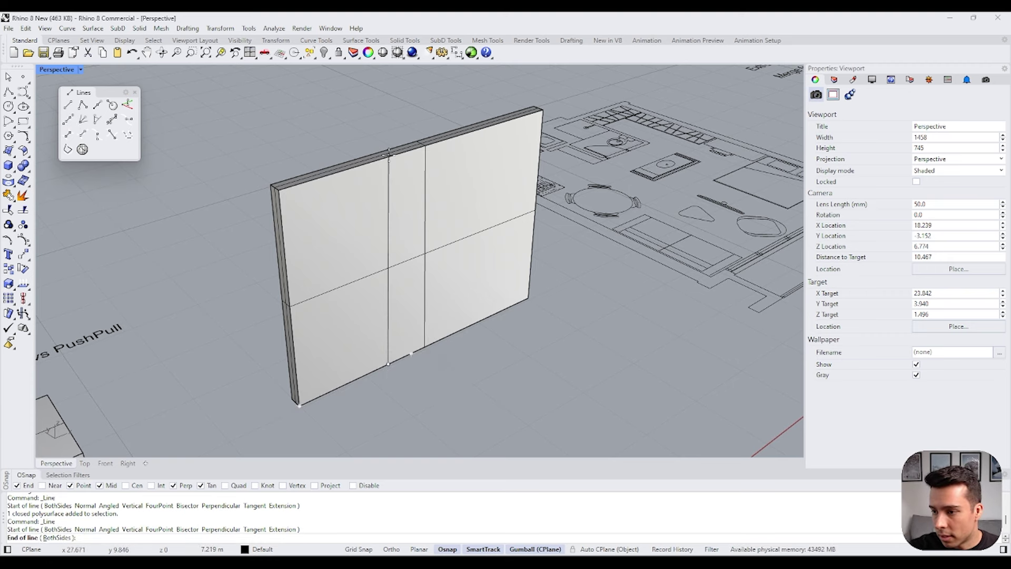
pyautogui.click(389, 157)
pyautogui.rightClick(390, 170)
pyautogui.moveTo(437, 231); pyautogui.dragTo(397, 264, button='right')
pyautogui.press('Escape')
# Step: Hide the surface isocurves of the straight wall
pyautogui.click(419, 238)
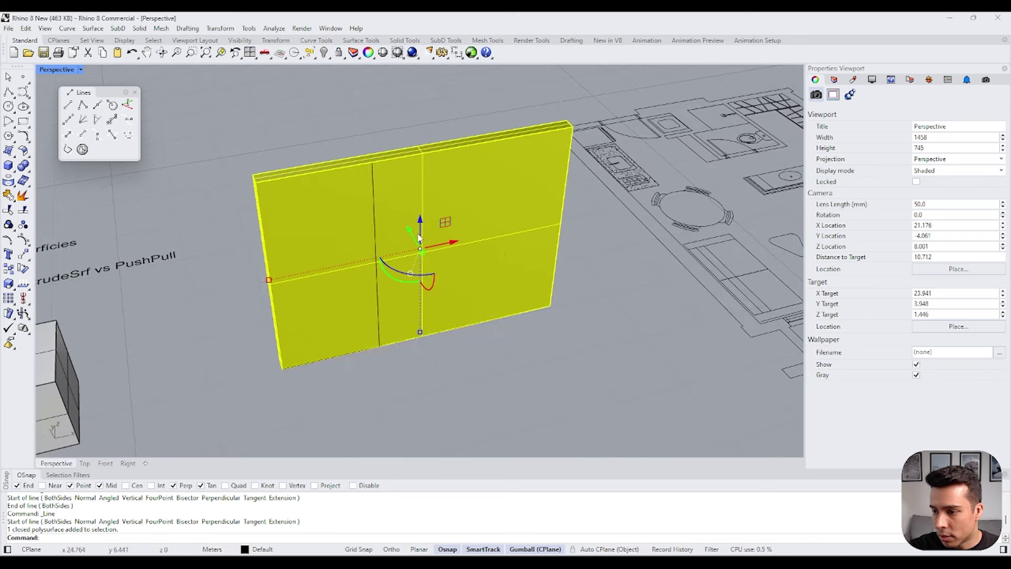
pyautogui.click(454, 392)
pyautogui.moveTo(453, 389); pyautogui.dragTo(395, 261, button='right')
# Step: Pull the vertical line forward off the wall's front face twice with the gumball, undoing each move
pyautogui.click(373, 188)
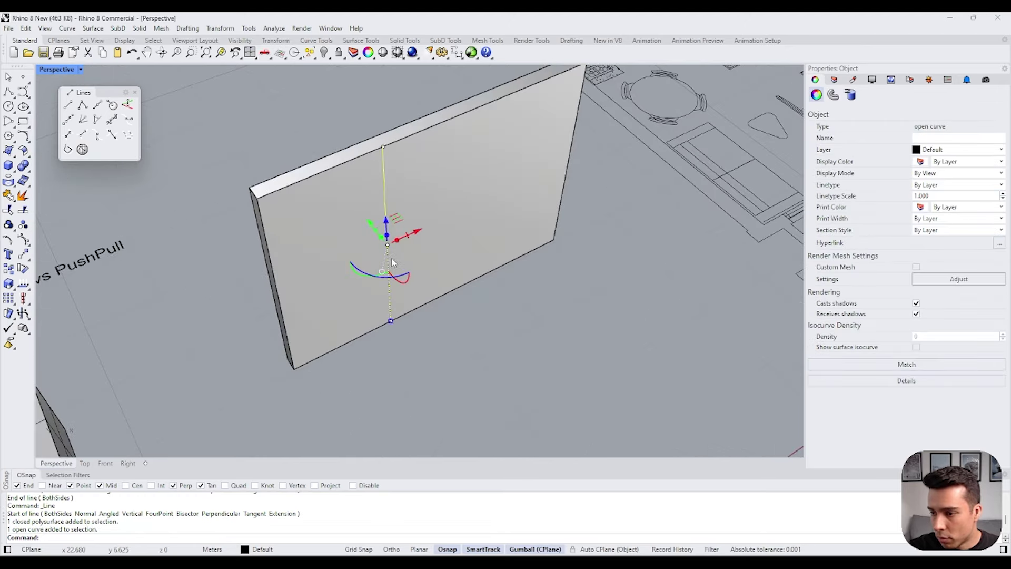
pyautogui.moveTo(368, 220); pyautogui.dragTo(398, 257)
pyautogui.moveTo(367, 195); pyautogui.dragTo(389, 194, button='right')
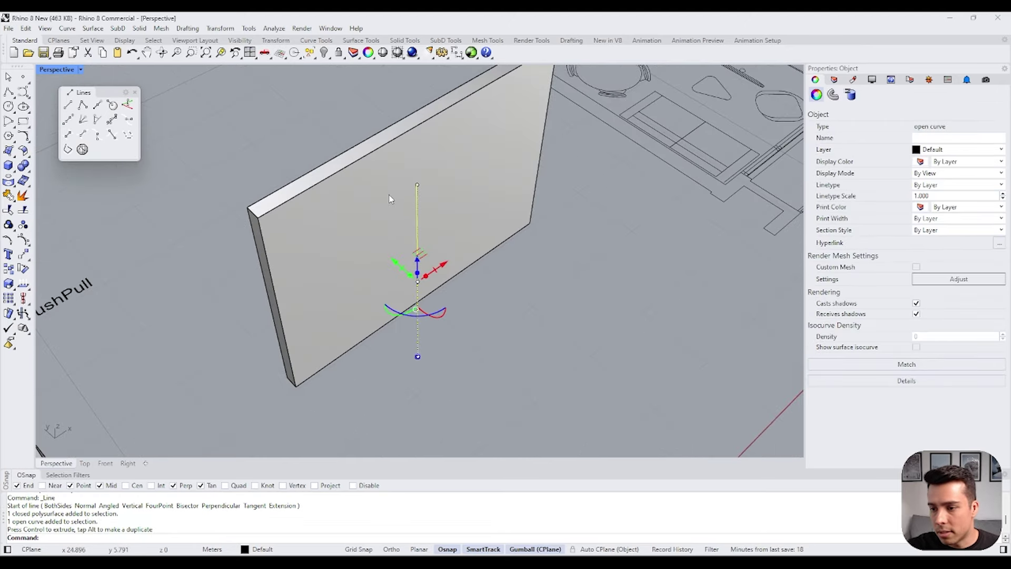
pyautogui.hotkey('ctrl', 'z')
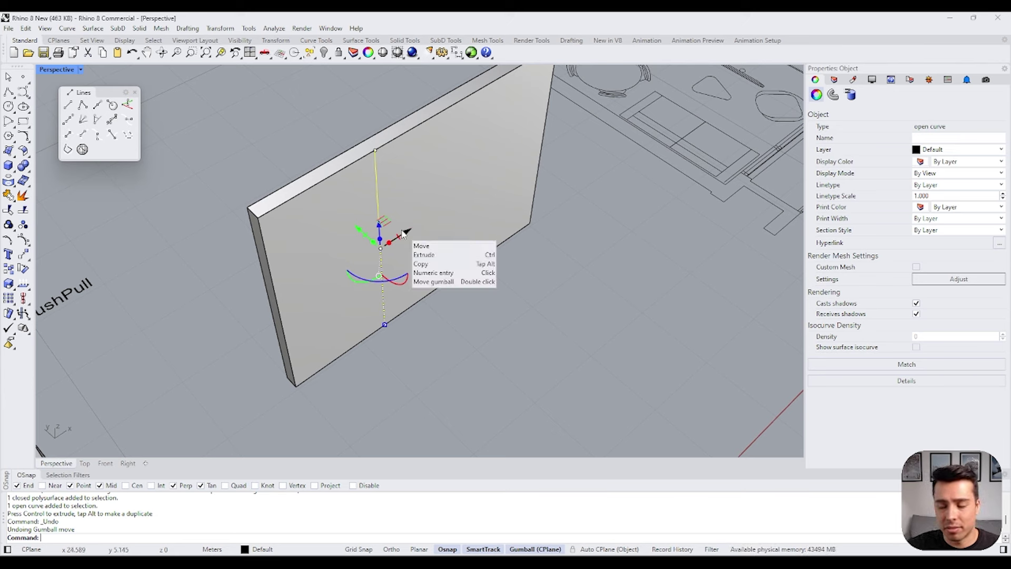
pyautogui.moveTo(390, 228); pyautogui.dragTo(389, 210, button='right')
pyautogui.moveTo(361, 233); pyautogui.dragTo(371, 239)
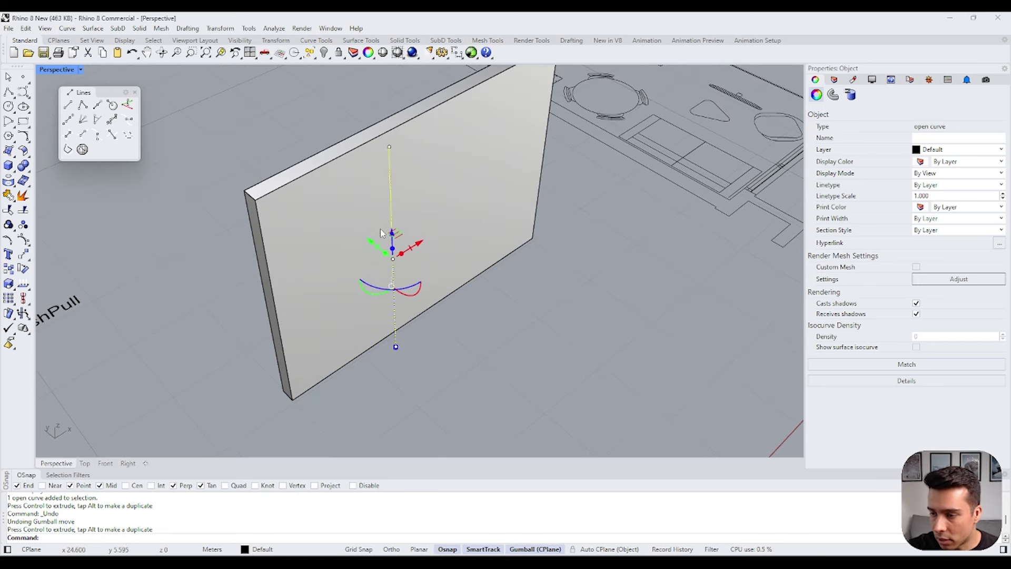
pyautogui.hotkey('ctrl', 'z')
pyautogui.press('Escape')
pyautogui.moveTo(369, 162); pyautogui.dragTo(342, 202, button='right')
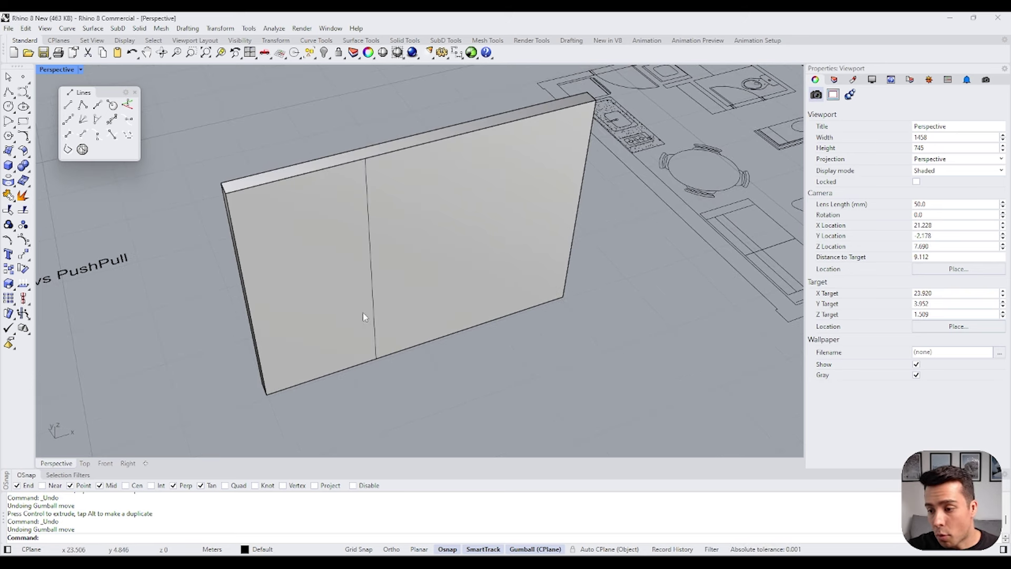
# Step: Try moving the dividing line off the wall's front face and shifting its endpoint with the gumball, and undo the moves
pyautogui.click(74, 109)
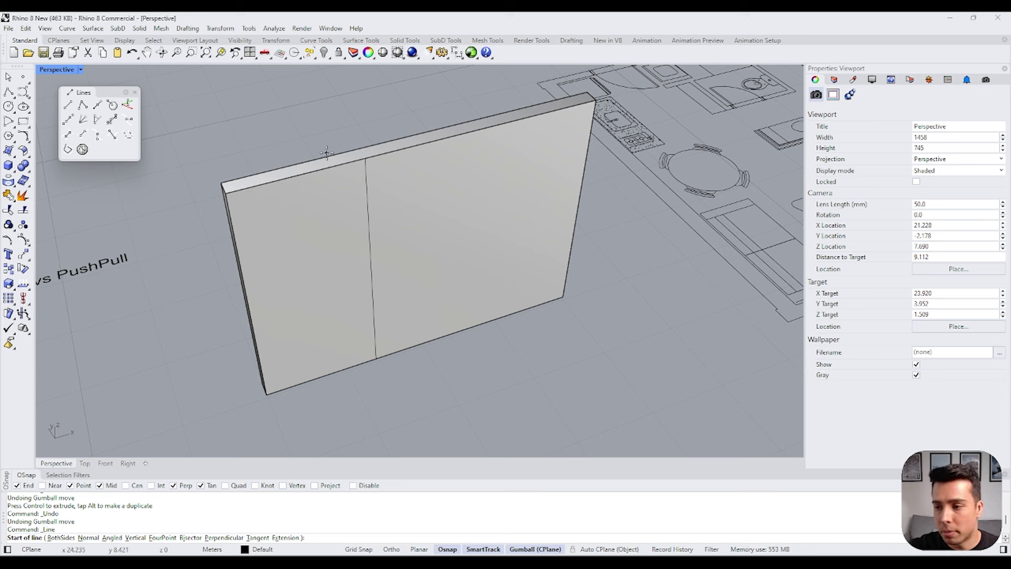
pyautogui.press('Escape')
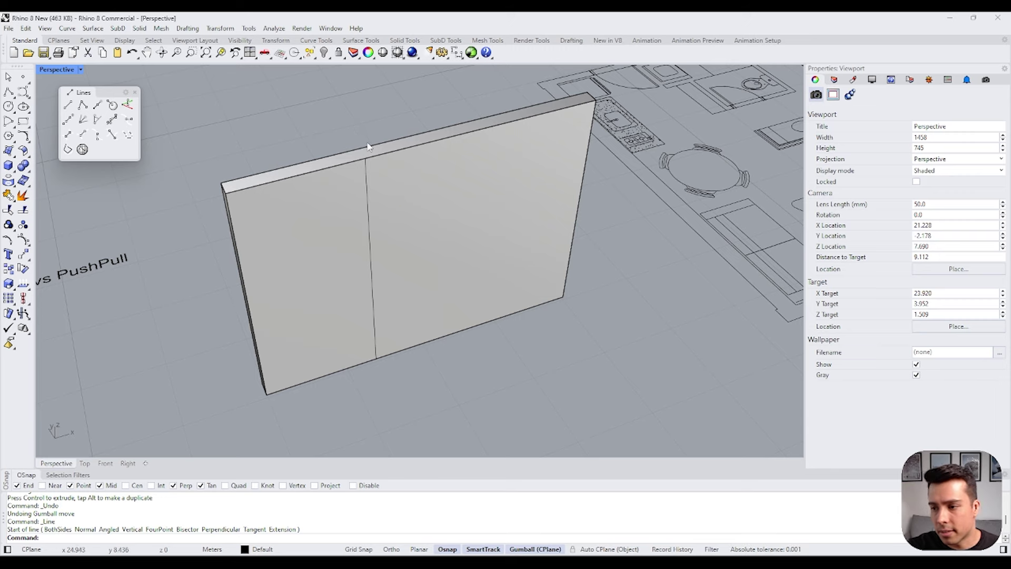
pyautogui.click(368, 192)
pyautogui.scroll(3, 405, 227)
pyautogui.moveTo(390, 255); pyautogui.dragTo(474, 258, button='right')
pyautogui.moveTo(358, 186); pyautogui.dragTo(337, 221, button='right')
pyautogui.moveTo(310, 103); pyautogui.dragTo(369, 161)
pyautogui.moveTo(411, 221); pyautogui.dragTo(419, 266, button='right')
pyautogui.moveTo(322, 127); pyautogui.dragTo(330, 132)
pyautogui.moveTo(383, 208); pyautogui.dragTo(452, 219, button='right')
pyautogui.hotkey('ctrl', 'z')
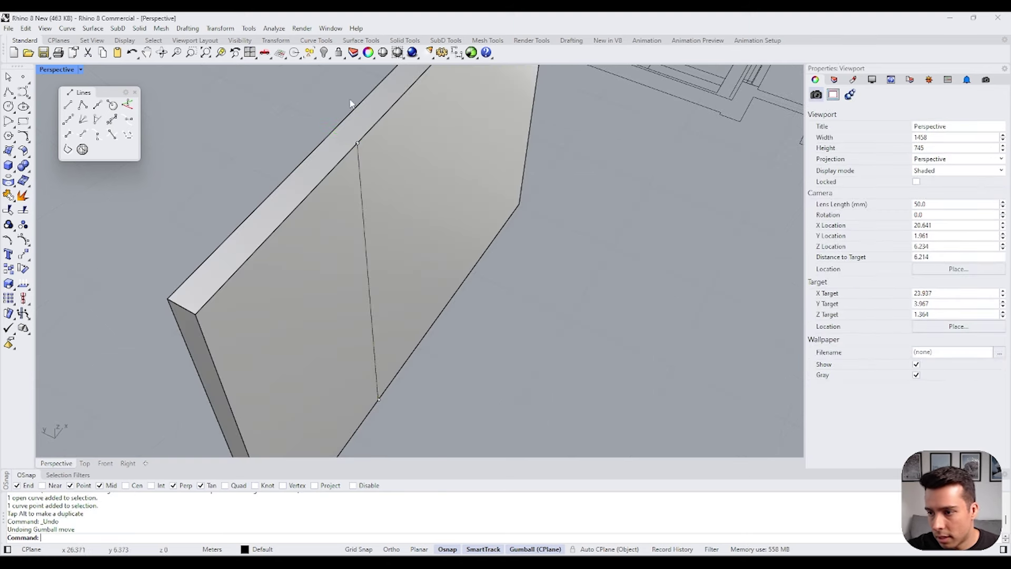
# Step: PushPull the larger part of the wall's front face outward, beginning at the dividing line
pyautogui.scroll(-4, 376, 250)
pyautogui.moveTo(387, 226); pyautogui.dragTo(346, 167, button='right')
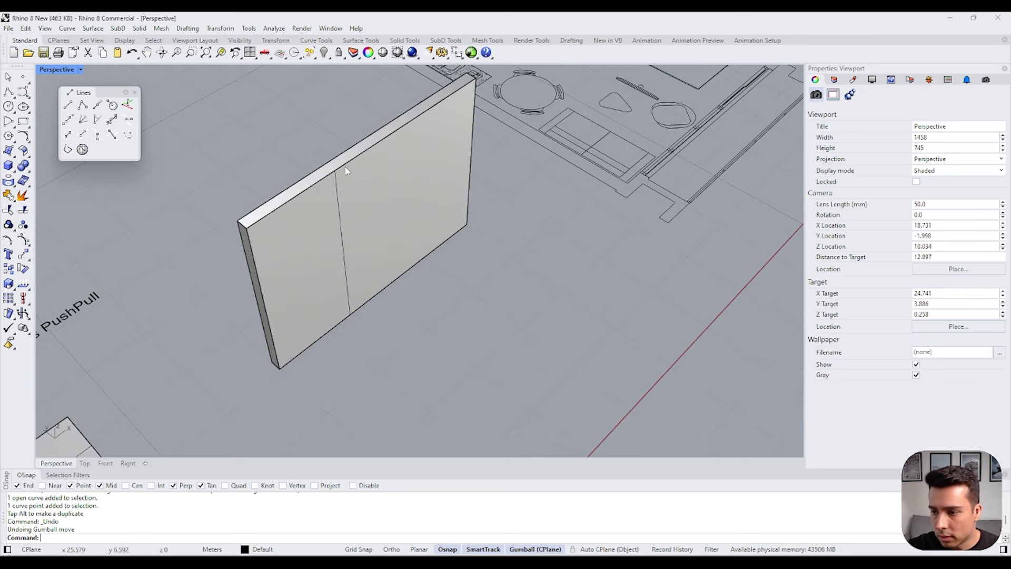
pyautogui.moveTo(338, 291); pyautogui.dragTo(176, 145, button='right')
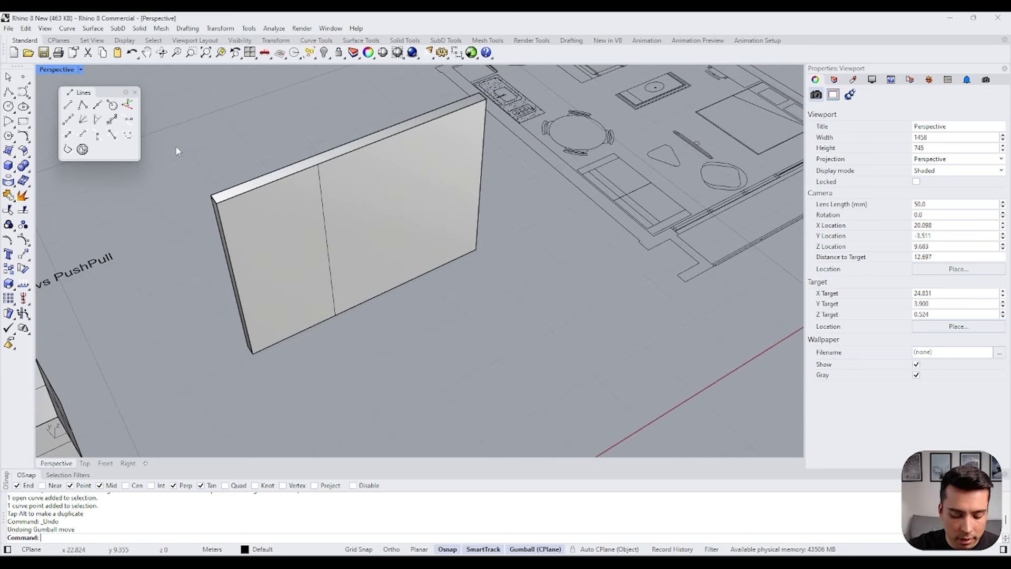
pyautogui.press('Return')
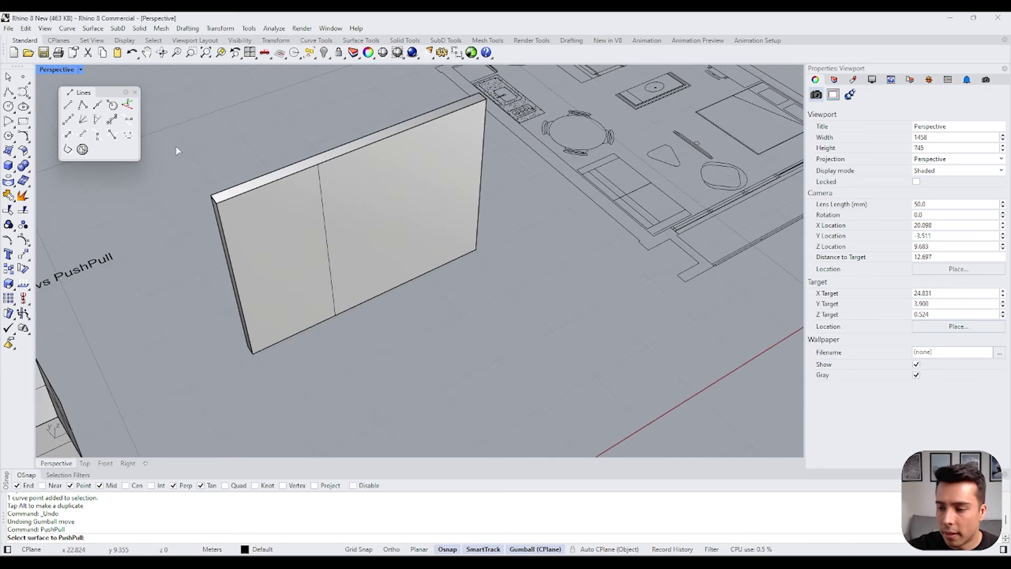
pyautogui.click(381, 207)
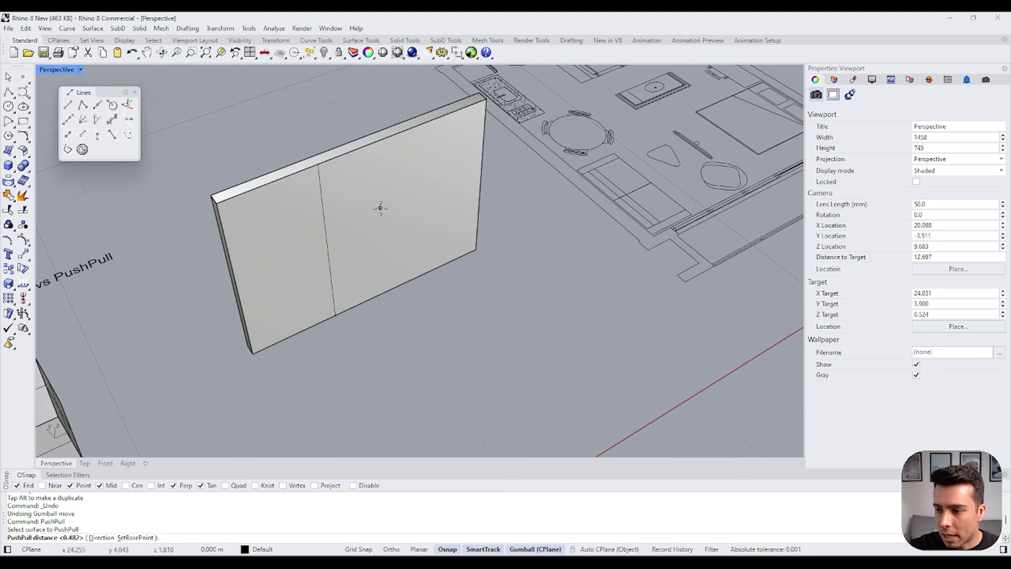
pyautogui.click(399, 226)
# Step: Repeat PushPull three more times on the faces beside the dividing line to offset them from each other
pyautogui.rightClick(311, 255)
pyautogui.moveTo(309, 255); pyautogui.dragTo(293, 175, button='right')
pyautogui.click(302, 241)
pyautogui.click(302, 239)
pyautogui.rightClick(330, 235)
pyautogui.click(335, 210)
pyautogui.scroll(3, 359, 201)
pyautogui.click(361, 176)
pyautogui.scroll(2, 293, 174)
pyautogui.press('Return')
pyautogui.scroll(2, 316, 171)
pyautogui.click(317, 160)
pyautogui.click(304, 169)
pyautogui.moveTo(305, 170); pyautogui.dragTo(285, 157, button='right')
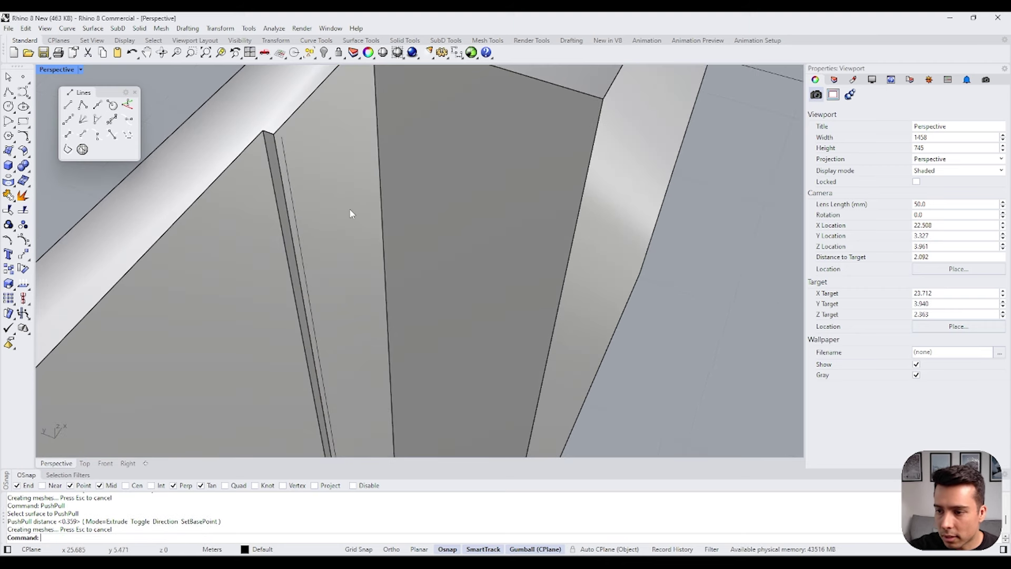
# Step: Undo all the PushPull edits until the wall is plain again with only the dividing line on it
pyautogui.scroll(-3, 349, 210)
pyautogui.hotkey('ctrl', 'z')
pyautogui.hotkey('ctrl', 'z')
pyautogui.hotkey('ctrl', 'z')
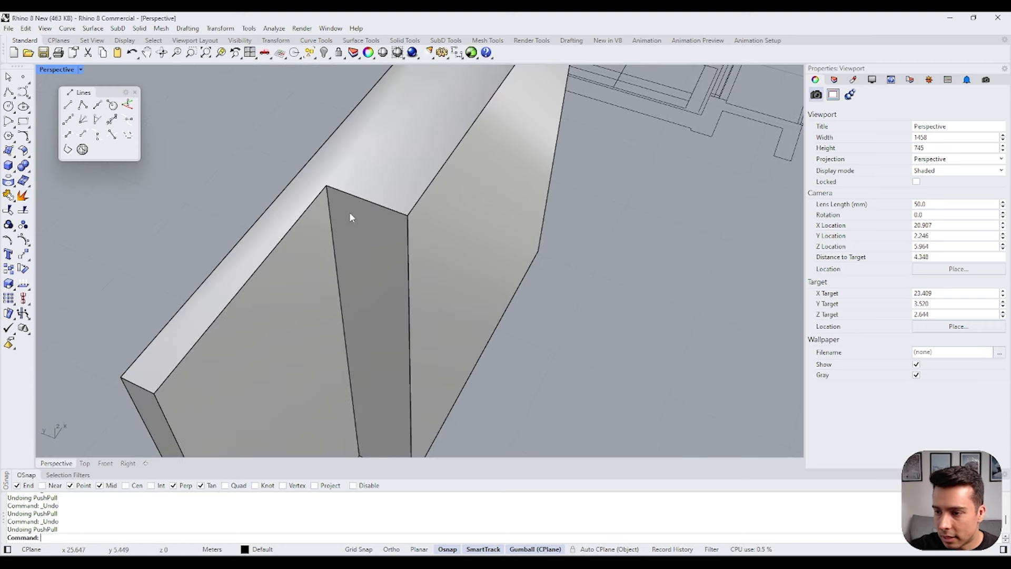
pyautogui.hotkey('ctrl', 'z')
# Step: PushPull the larger front region beside the dividing line outward to form a vertical step in the wall
pyautogui.click(330, 206)
pyautogui.press('Return')
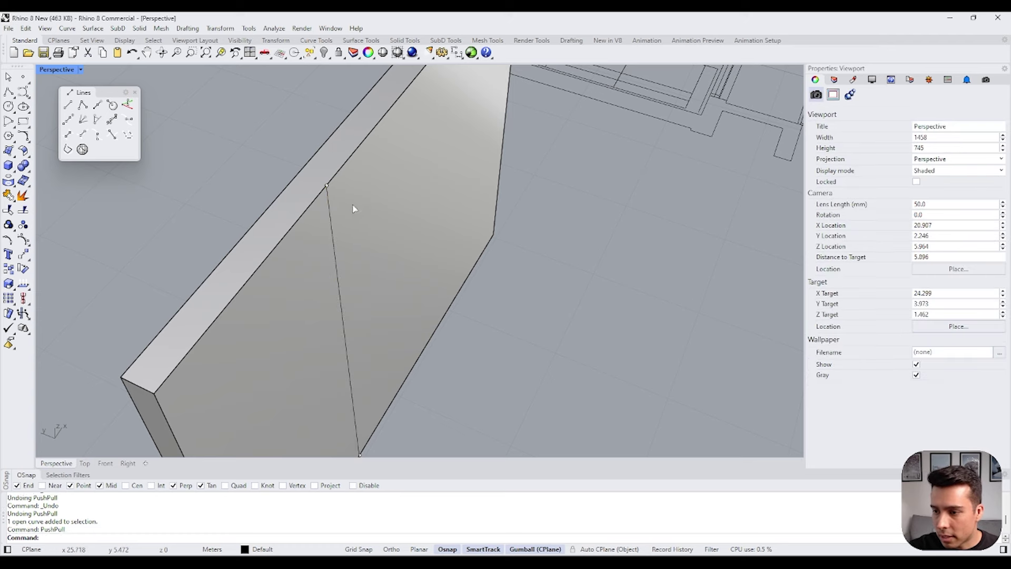
pyautogui.click(353, 208)
pyautogui.click(395, 216)
# Step: Tilt the dividing line across the wall's thinner part and PushPull the region between it and the step
pyautogui.click(332, 204)
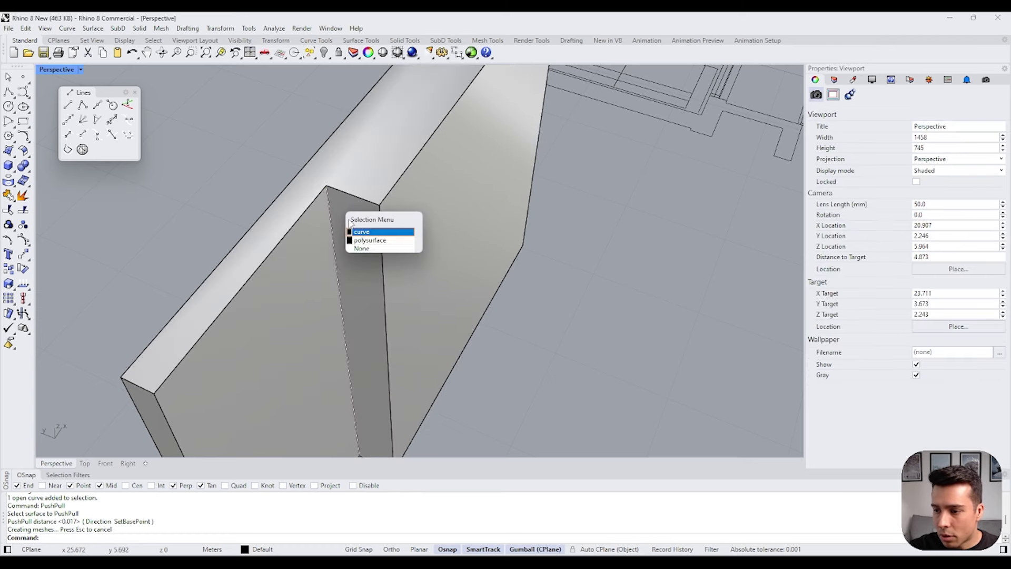
pyautogui.click(358, 230)
pyautogui.moveTo(332, 202); pyautogui.dragTo(271, 121, button='right')
pyautogui.moveTo(342, 219); pyautogui.dragTo(336, 210, button='right')
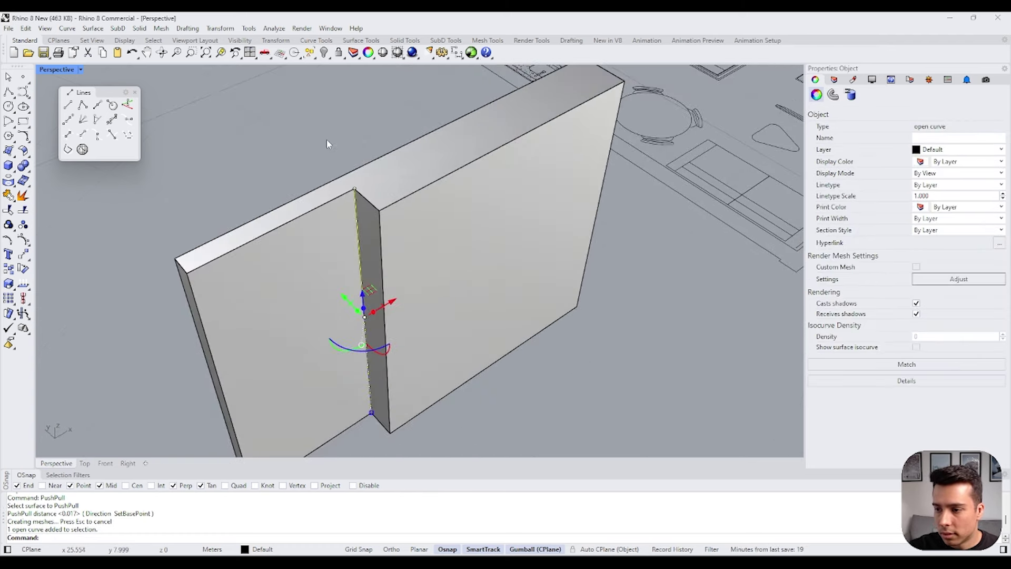
pyautogui.moveTo(326, 140); pyautogui.dragTo(293, 221)
pyautogui.click(301, 153)
pyautogui.press('space')
pyautogui.moveTo(333, 235); pyautogui.dragTo(399, 284, button='right')
pyautogui.click(346, 239)
pyautogui.click(348, 254)
# Step: Slide the tilted line away from the pushed region, and undo both line moves and the last PushPull
pyautogui.click(369, 238)
pyautogui.click(396, 261)
pyautogui.moveTo(420, 287); pyautogui.dragTo(389, 286)
pyautogui.press('Escape')
pyautogui.moveTo(389, 287); pyautogui.dragTo(417, 240, button='right')
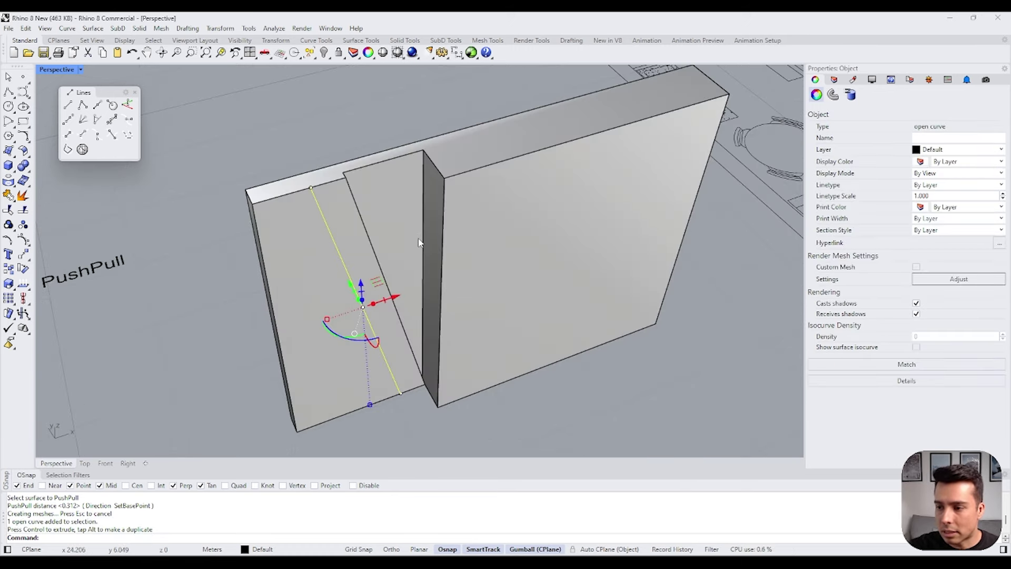
pyautogui.hotkey('ctrl', 'z')
pyautogui.hotkey('ctrl', 'z')
pyautogui.hotkey('ctrl', 'z')
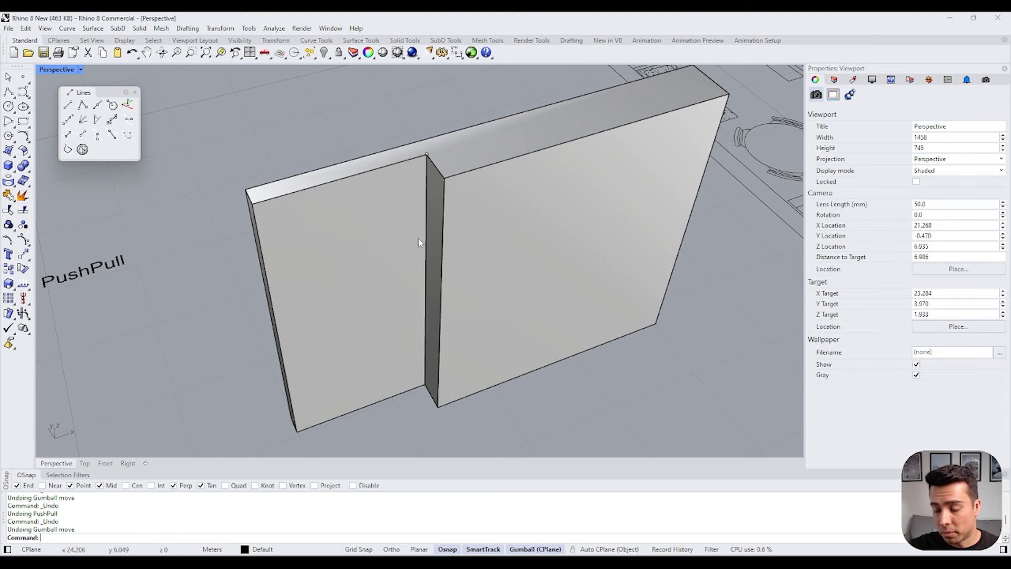
# Step: Examine the Auto Cplane section among the feature headings on the board and return to the stepped wall
pyautogui.scroll(-3, 315, 221)
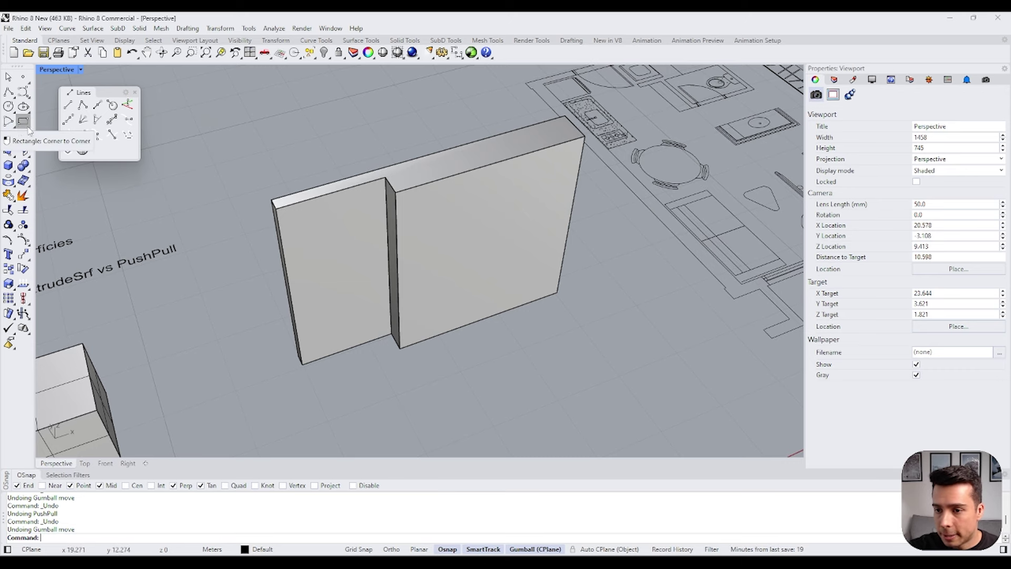
pyautogui.moveTo(397, 196); pyautogui.dragTo(396, 192, button='right')
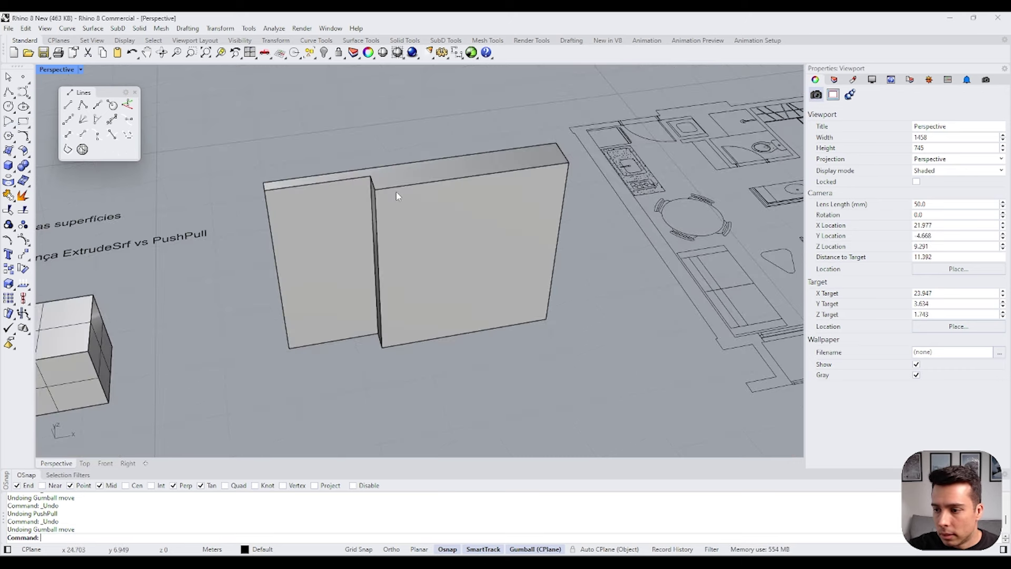
pyautogui.scroll(-10, 370, 240)
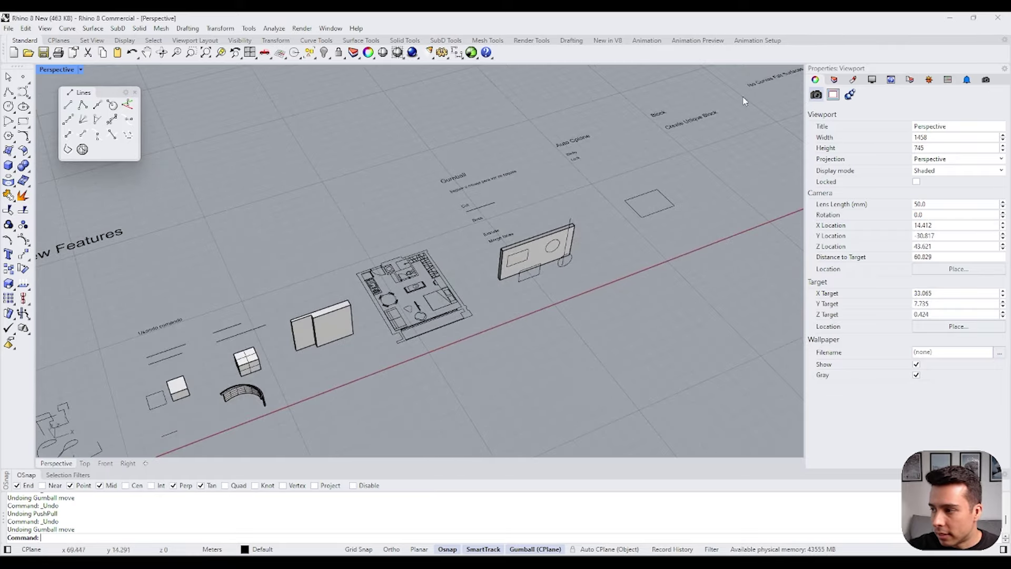
pyautogui.scroll(-4, 757, 87)
pyautogui.scroll(6, 500, 214)
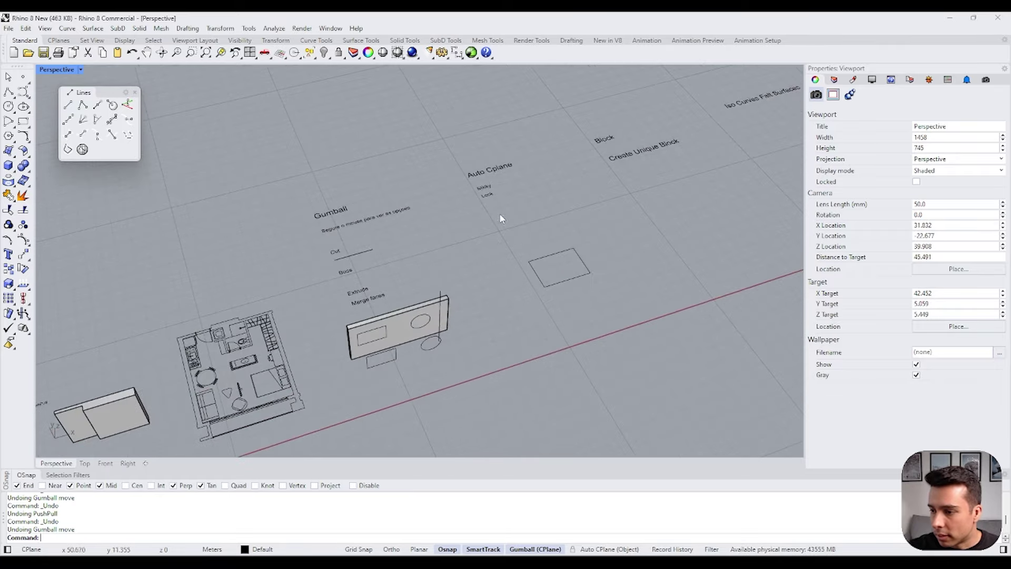
pyautogui.click(488, 170)
pyautogui.moveTo(488, 170); pyautogui.dragTo(485, 176, button='right')
pyautogui.scroll(3, 397, 183)
pyautogui.click(397, 182)
pyautogui.scroll(8, 360, 277)
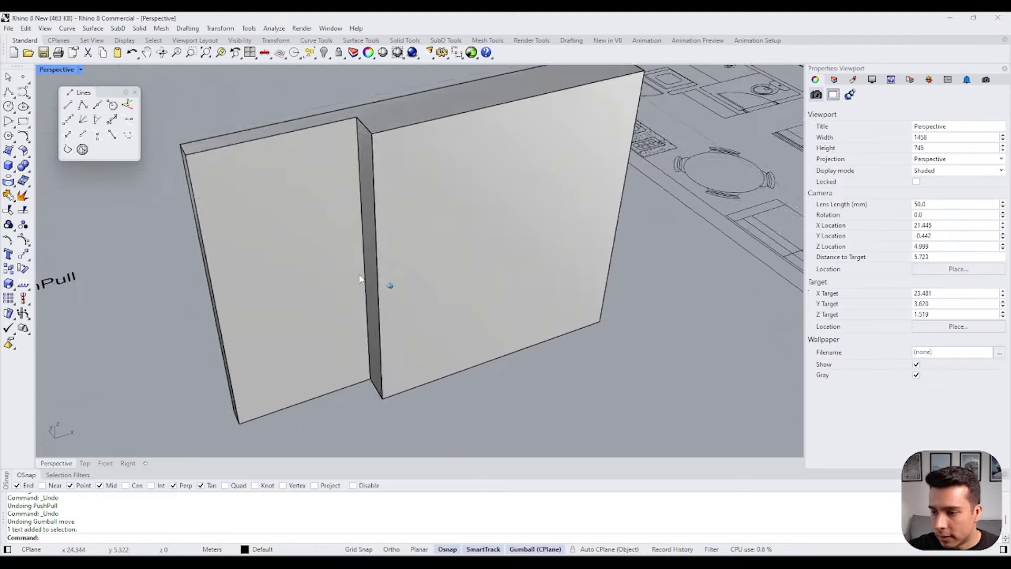
# Step: Enable Auto CPlane on the wall's protruding front face and lock the construction plane there
pyautogui.scroll(-2, 360, 280)
pyautogui.keyDown('ctrl'); pyautogui.keyDown('shift'); pyautogui.click(408, 247); pyautogui.keyUp('shift'); pyautogui.keyUp('ctrl')
pyautogui.click(589, 550)
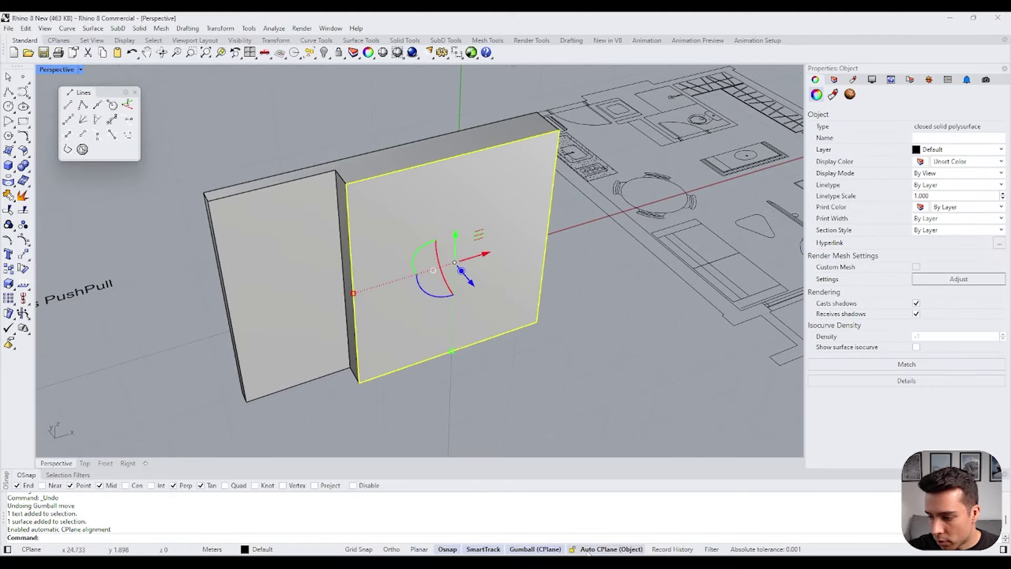
pyautogui.moveTo(405, 223); pyautogui.dragTo(360, 226, button='right')
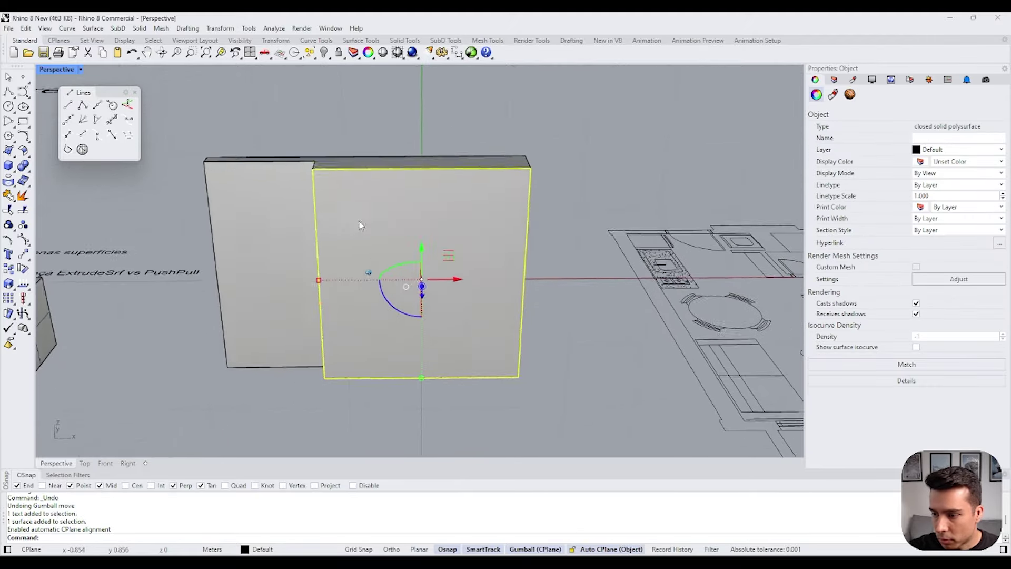
pyautogui.click(257, 120)
pyautogui.click(393, 261)
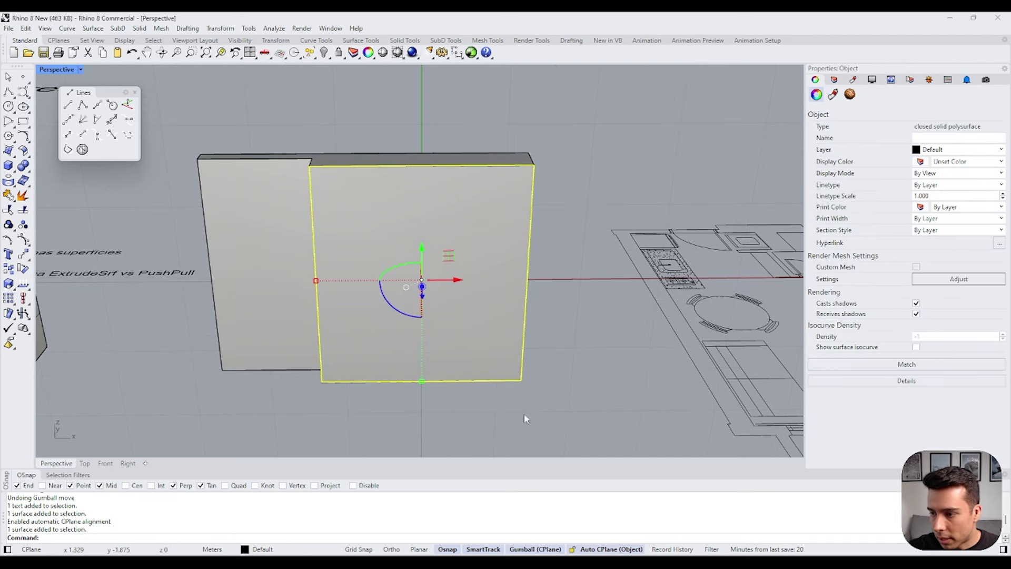
pyautogui.click(282, 144)
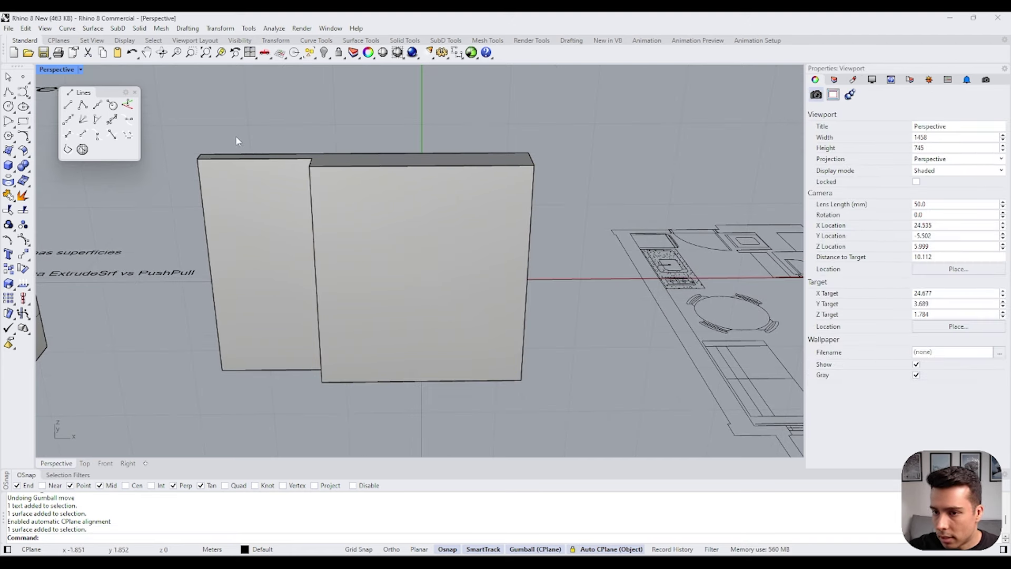
# Step: Draw a slanted ellipse on the protruding front face, near the vertical step
pyautogui.click(23, 106)
pyautogui.click(367, 251)
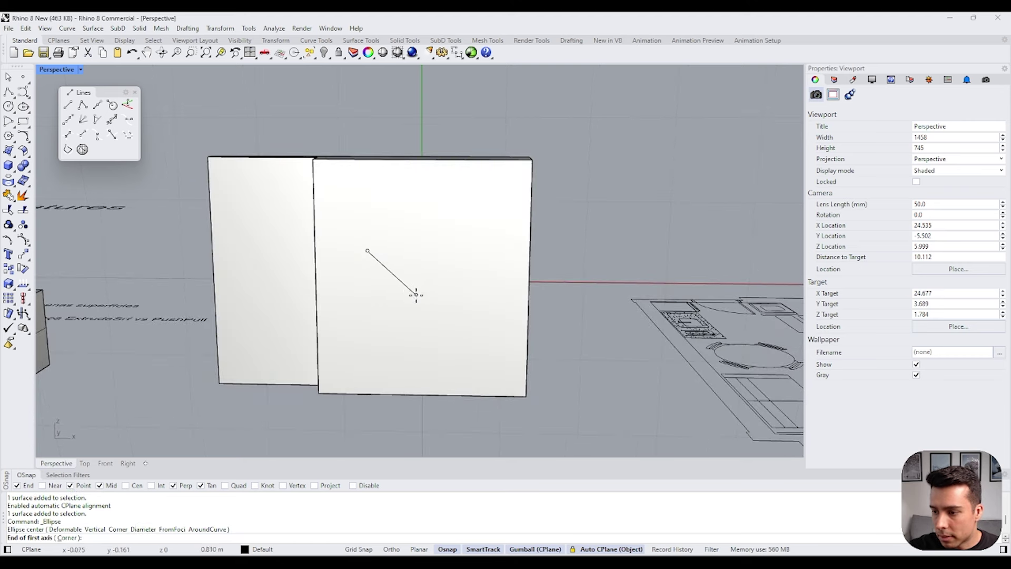
pyautogui.click(390, 259)
pyautogui.click(398, 221)
# Step: Draw a closed freeform control-point curve beside the ellipse on the protruding front face
pyautogui.moveTo(397, 222); pyautogui.dragTo(422, 277, button='right')
pyautogui.click(23, 91)
pyautogui.moveTo(500, 237); pyautogui.dragTo(427, 191, button='right')
pyautogui.click(422, 190)
pyautogui.click(485, 192)
pyautogui.click(485, 260)
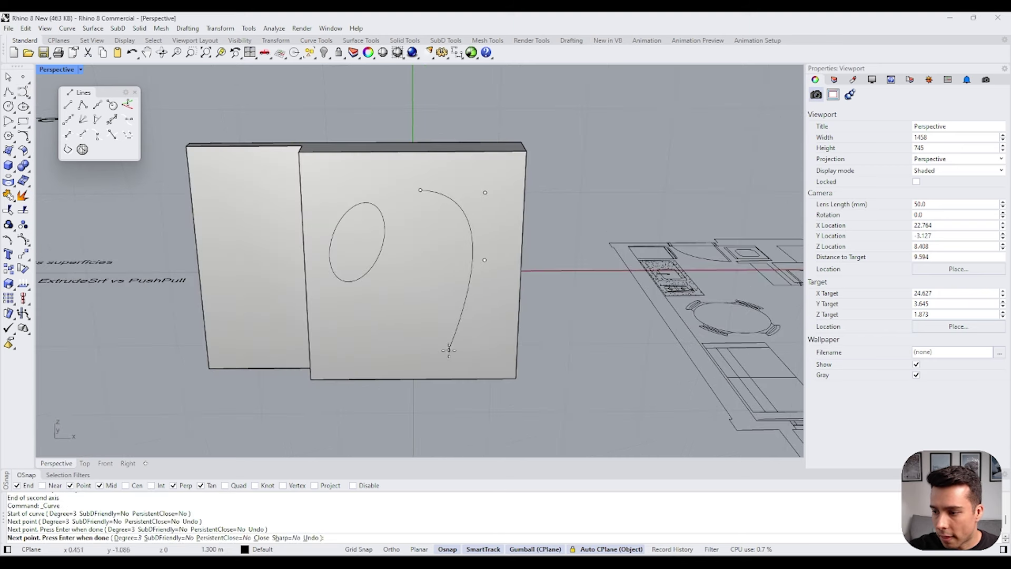
pyautogui.click(449, 351)
pyautogui.click(387, 341)
pyautogui.click(425, 275)
pyautogui.click(420, 190)
pyautogui.moveTo(463, 253)
pyautogui.mouseDown(button='right')
pyautogui.moveTo(498, 299)
pyautogui.moveTo(420, 260)
pyautogui.moveTo(474, 237)
pyautogui.mouseUp(button='right')
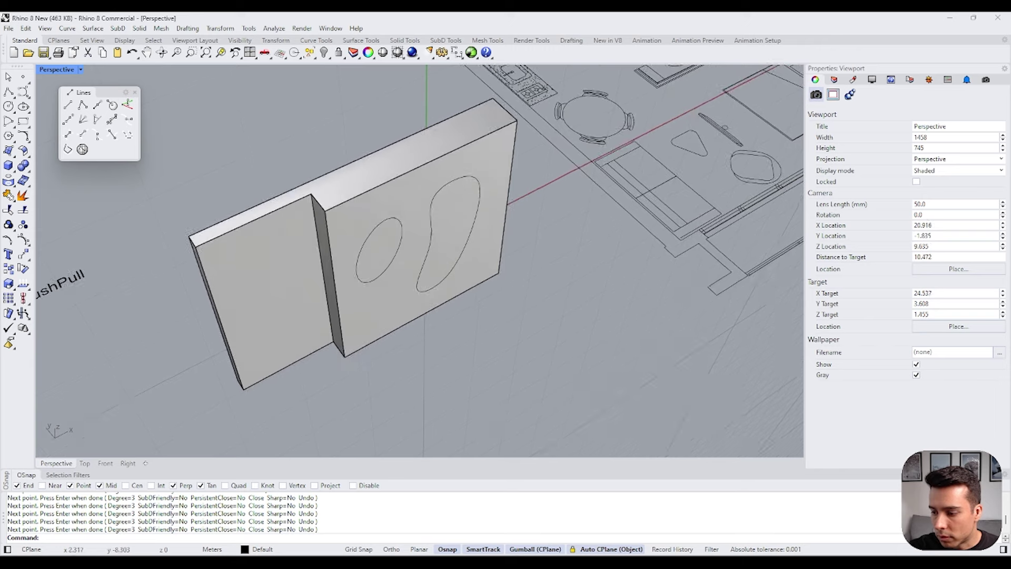
# Step: Turn off Auto CPlane and leave the freeform curve unselected
pyautogui.click(598, 549)
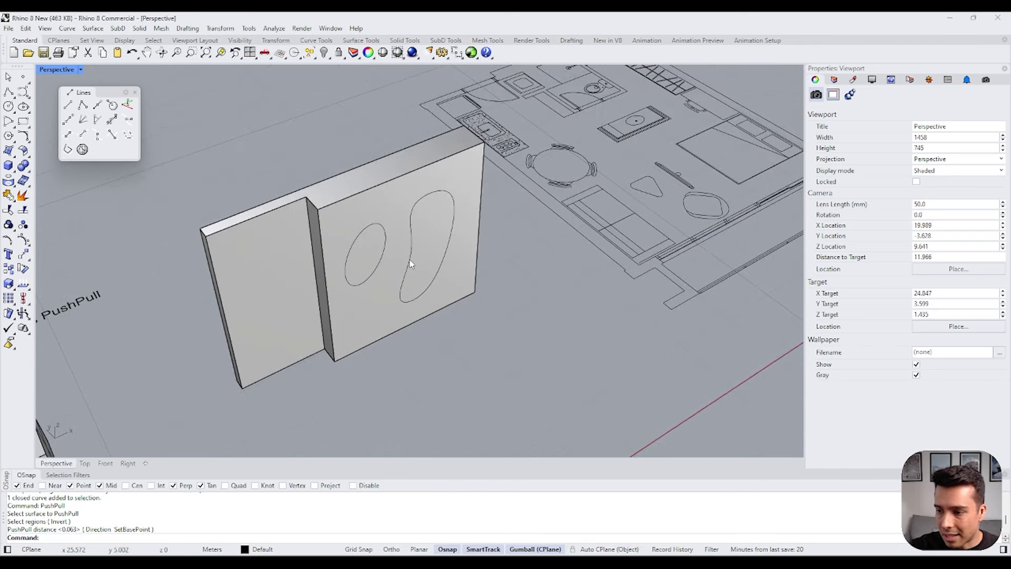
pyautogui.click(411, 260)
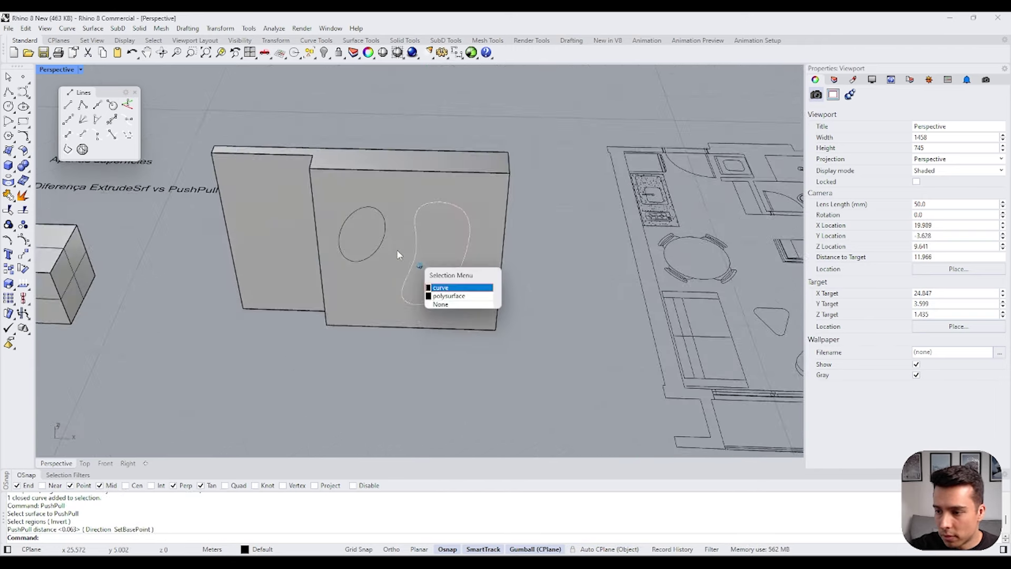
pyautogui.click(398, 250)
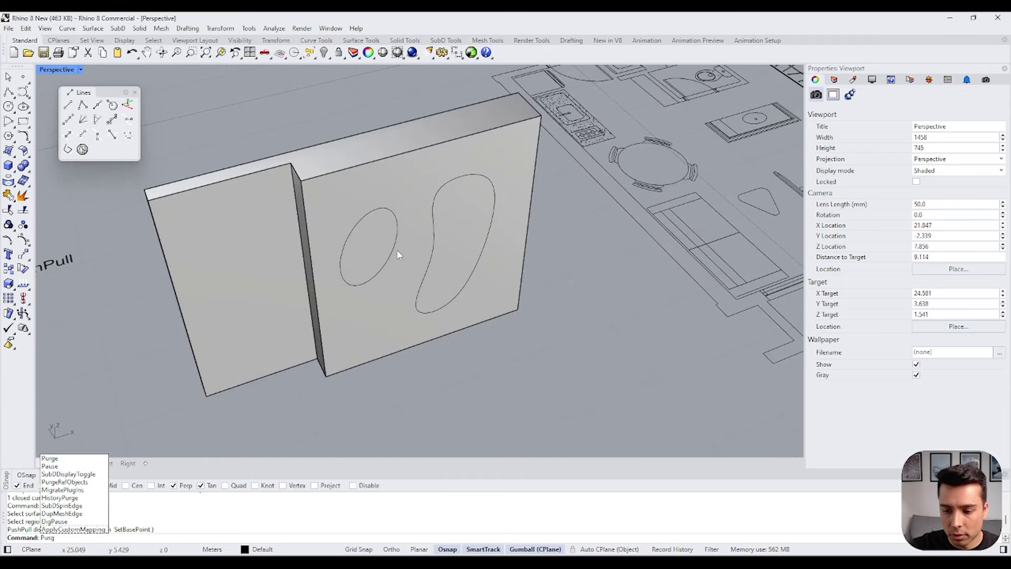
# Step: PushPull the region inside the ellipse outward from the wall, toggling Invert on and back off before setting the distance
pyautogui.press('Return')
pyautogui.scroll(3, 389, 256)
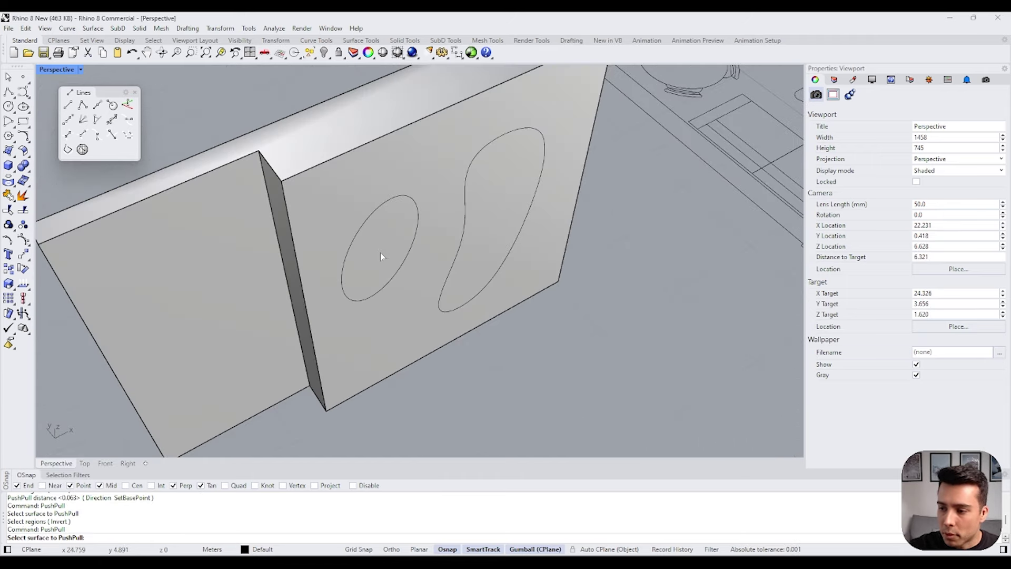
pyautogui.click(381, 253)
pyautogui.moveTo(379, 264); pyautogui.dragTo(414, 322, button='right')
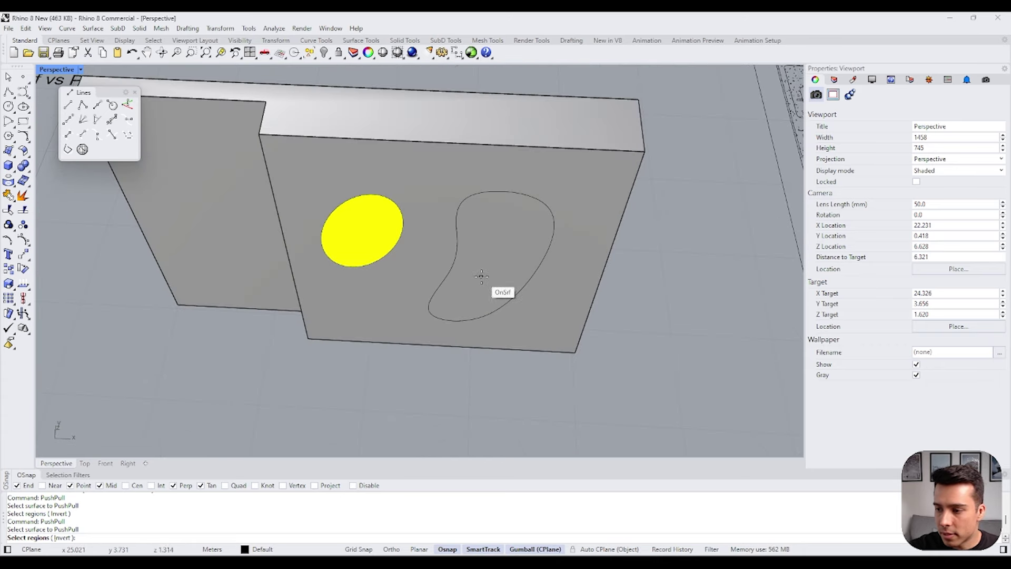
pyautogui.click(61, 537)
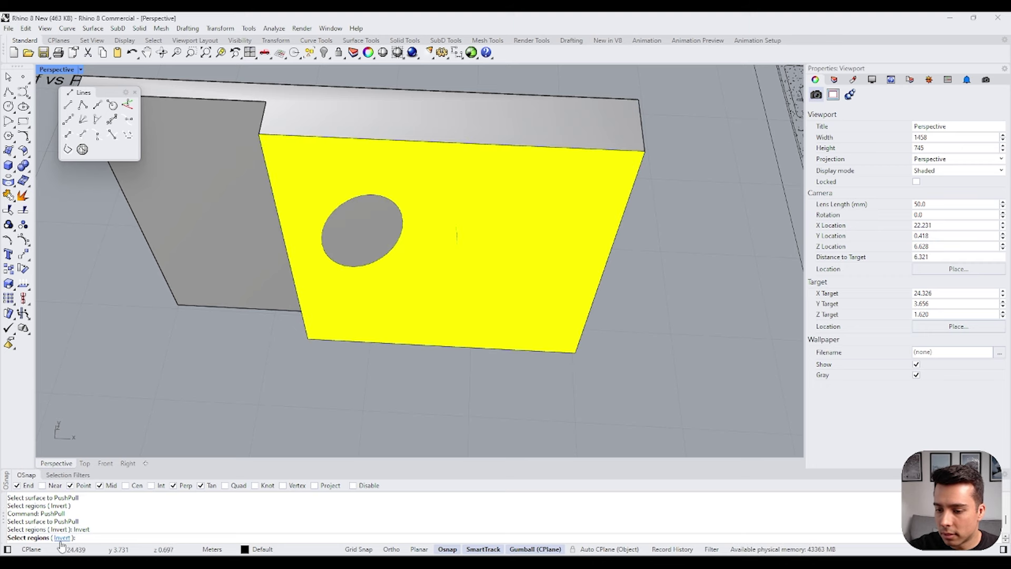
pyautogui.click(61, 538)
pyautogui.moveTo(292, 281); pyautogui.dragTo(378, 278, button='right')
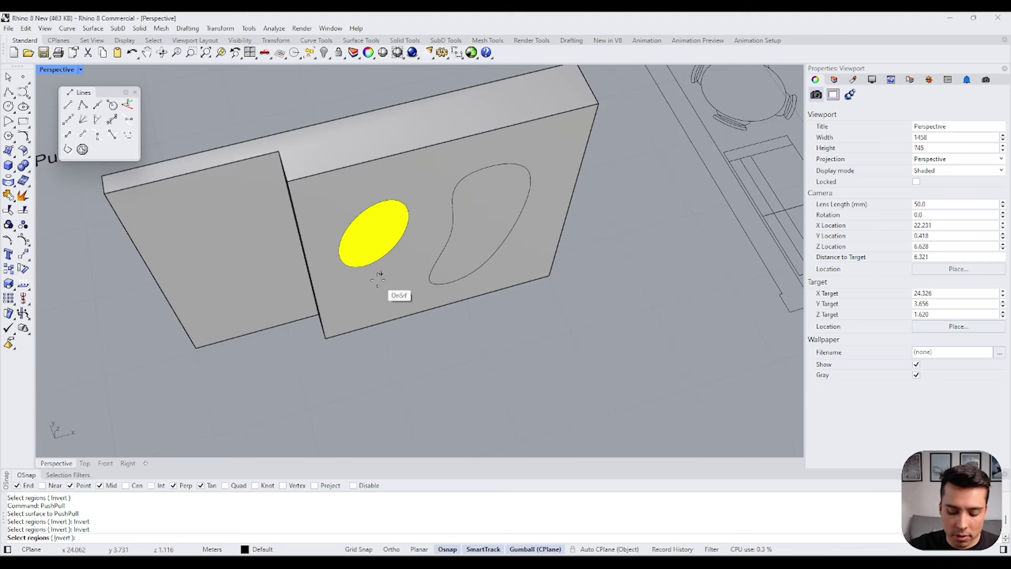
pyautogui.rightClick(378, 279)
pyautogui.click(394, 295)
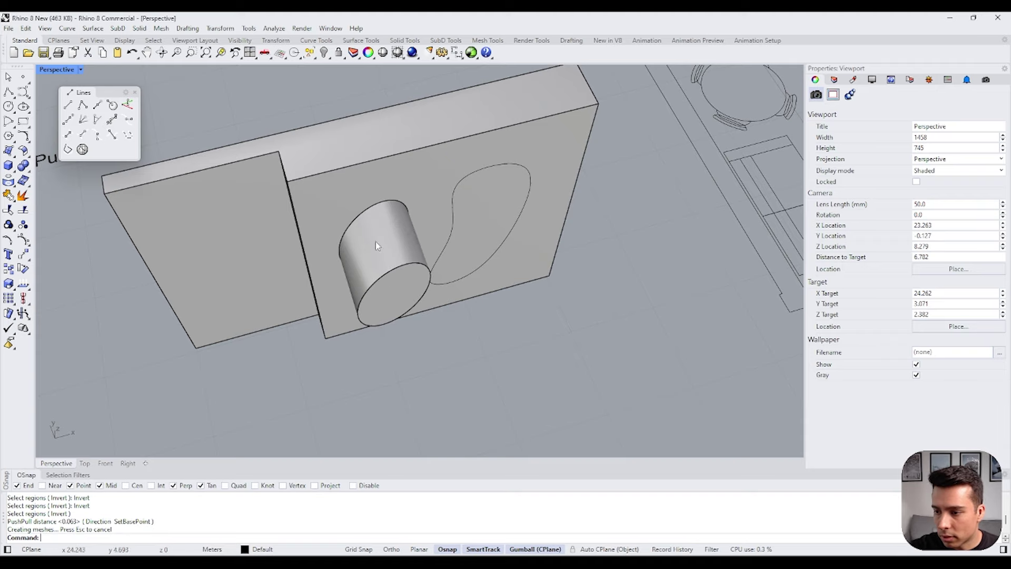
# Step: Move the ellipse curve away from the extruded cylinder with the gumball, and undo the move
pyautogui.click(370, 208)
pyautogui.click(398, 238)
pyautogui.moveTo(392, 311)
pyautogui.mouseDown(button='right')
pyautogui.moveTo(401, 275)
pyautogui.moveTo(380, 298)
pyautogui.moveTo(365, 288)
pyautogui.moveTo(385, 301)
pyautogui.mouseUp(button='right')
pyautogui.moveTo(414, 240); pyautogui.dragTo(398, 221)
pyautogui.hotkey('ctrl', 'z')
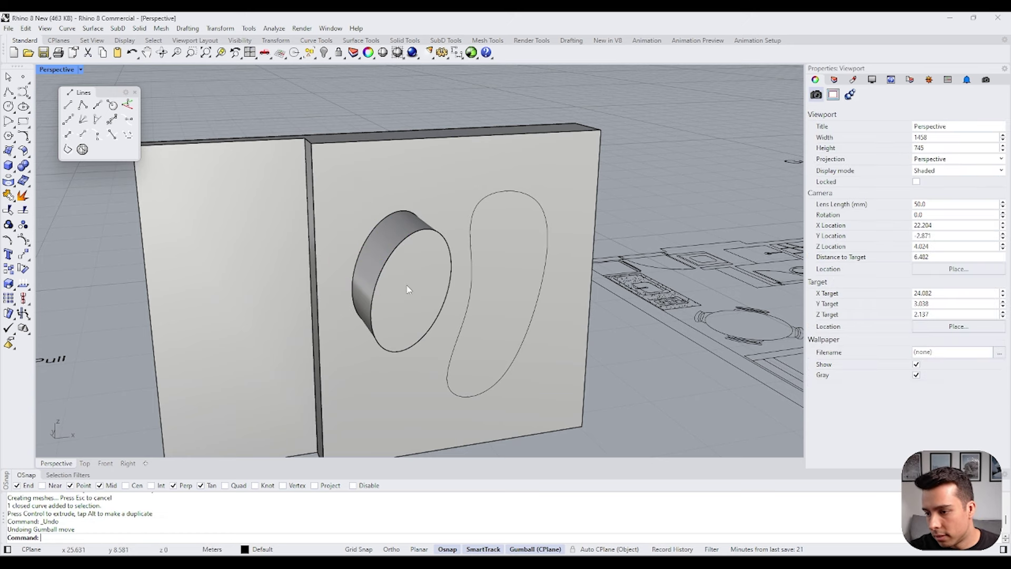
# Step: PushPull the elliptical cylinder's end face back flush with the wall face
pyautogui.press('Return')
pyautogui.click(407, 282)
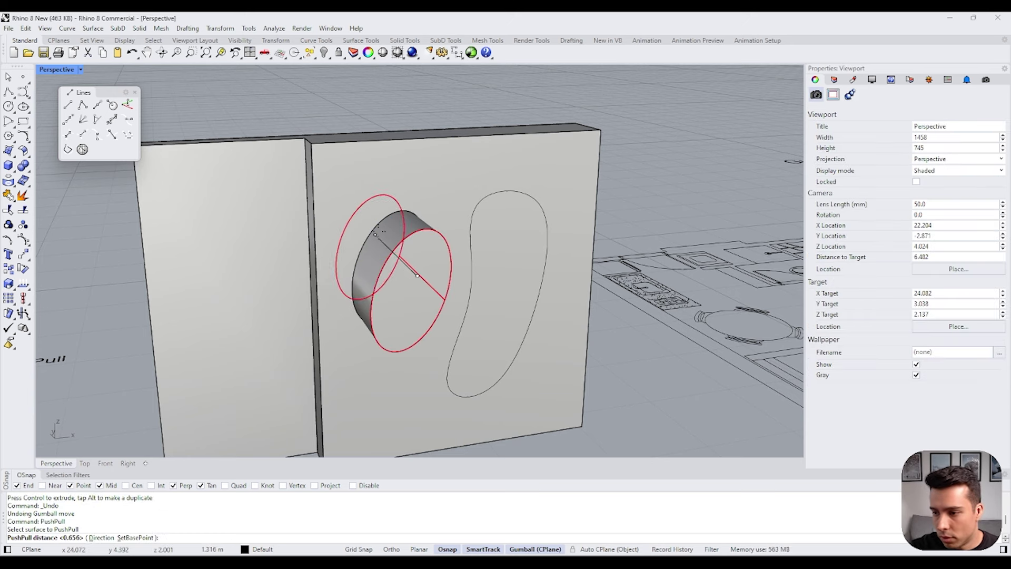
pyautogui.click(318, 154)
# Step: Deform the ellipse by moving one of its curve points toward the freeform curve
pyautogui.scroll(-2, 389, 283)
pyautogui.click(422, 223)
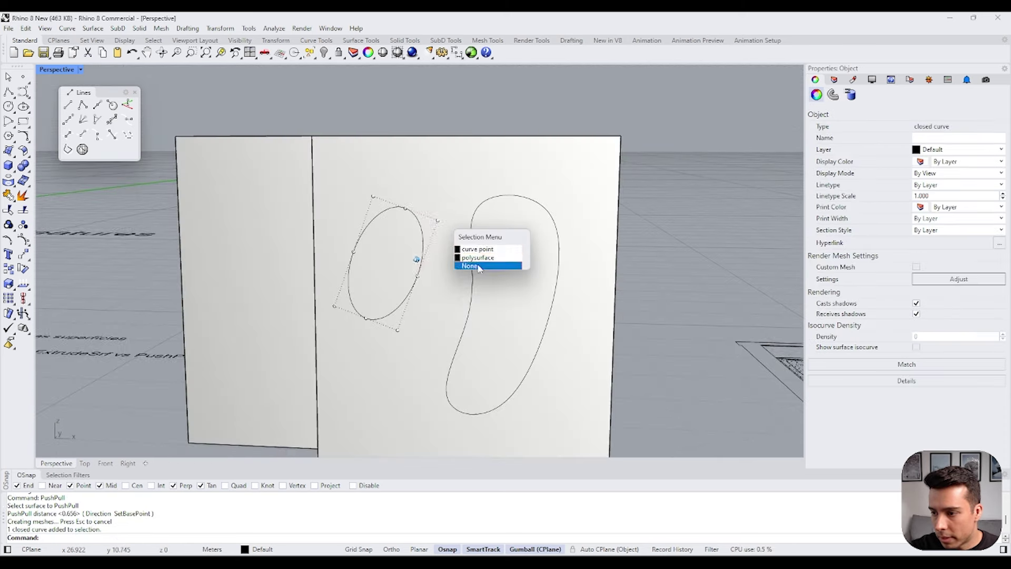
pyautogui.click(474, 250)
pyautogui.moveTo(463, 196); pyautogui.dragTo(490, 294)
# Step: PushPull the region inside the deformed ellipse outward from the wall
pyautogui.moveTo(486, 315); pyautogui.dragTo(387, 289, button='right')
pyautogui.middleClick(387, 290)
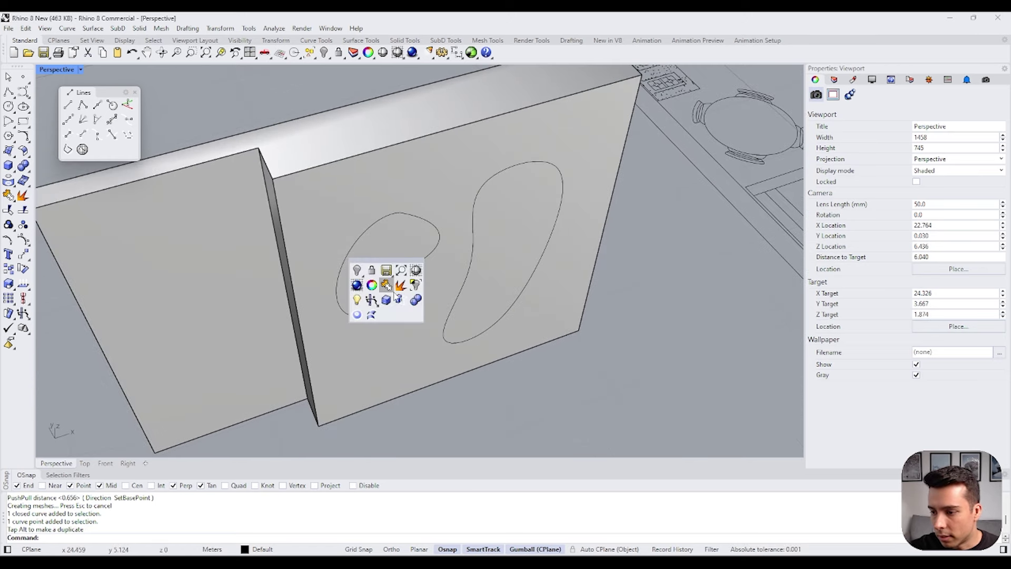
pyautogui.click(372, 298)
pyautogui.press('Return')
pyautogui.click(371, 263)
pyautogui.press('Return')
pyautogui.click(397, 296)
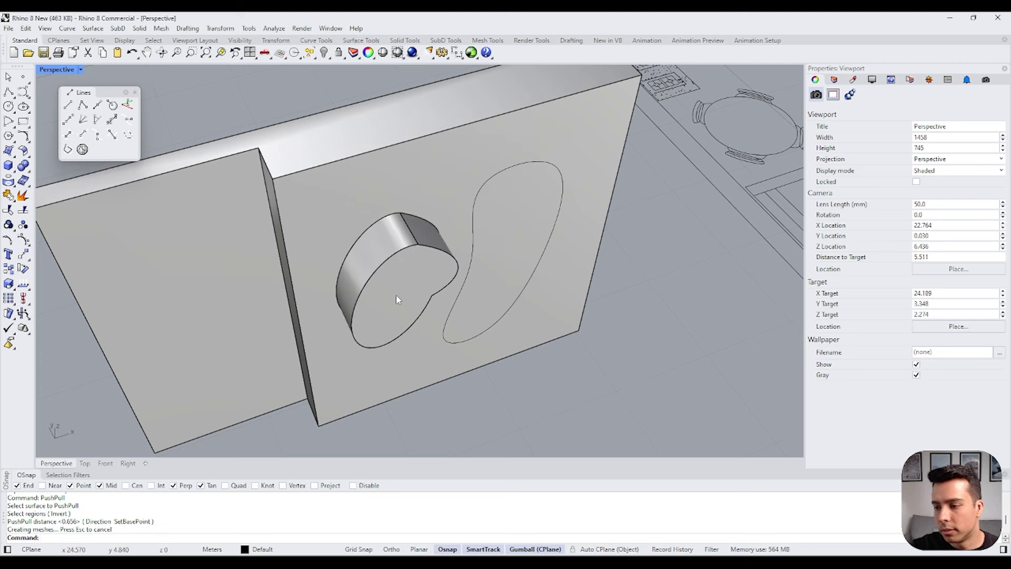
# Step: Undo the last PushPull and the ellipse's curve point move, and leave the curve unselected
pyautogui.hotkey('ctrl', 'z')
pyautogui.hotkey('ctrl', 'z')
pyautogui.press('Escape')
pyautogui.click(409, 284)
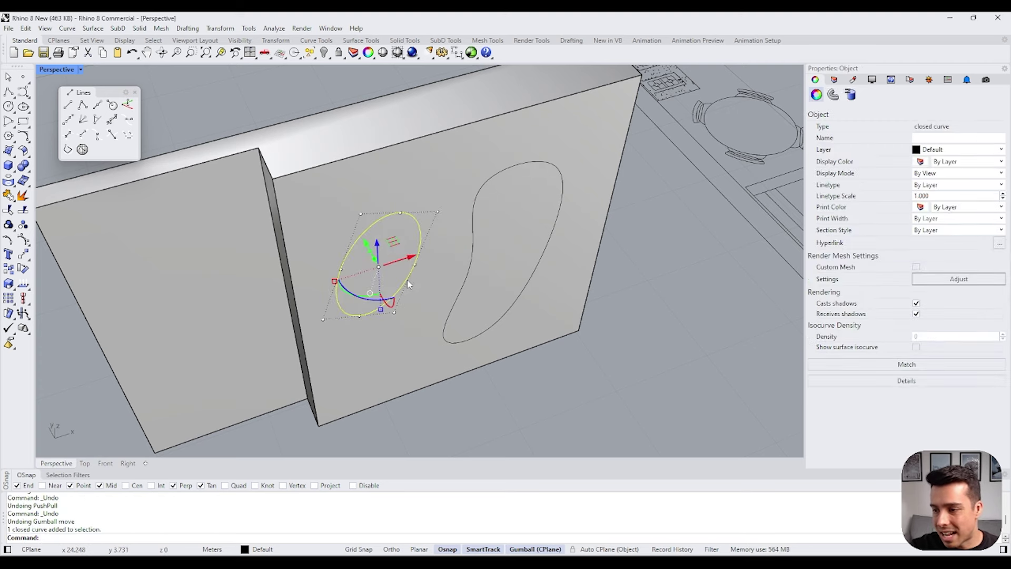
pyautogui.moveTo(407, 277); pyautogui.dragTo(385, 272, button='right')
pyautogui.press('Escape')
pyautogui.click(375, 277)
pyautogui.press('Escape')
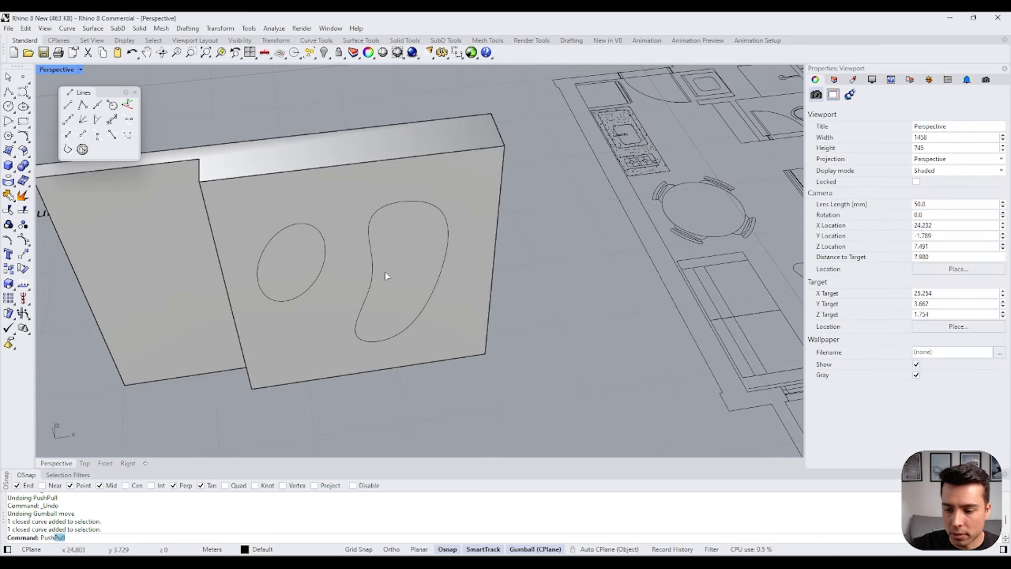
# Step: Try a PushPull on the region inside the freeform curve, and undo it
pyautogui.press('Return')
pyautogui.click(385, 272)
pyautogui.press('Return')
pyautogui.press('Return')
pyautogui.moveTo(425, 291)
pyautogui.mouseDown(button='right')
pyautogui.moveTo(369, 295)
pyautogui.moveTo(424, 289)
pyautogui.mouseUp(button='right')
pyautogui.hotkey('ctrl', 'z')
# Step: PushPull the wall region surrounding the ellipse and the freeform curve by about 0.104 m, and undo it
pyautogui.press('Return')
pyautogui.click(399, 257)
pyautogui.click(398, 254)
pyautogui.moveTo(397, 253); pyautogui.dragTo(398, 251, button='right')
pyautogui.click(398, 249)
pyautogui.press('Return')
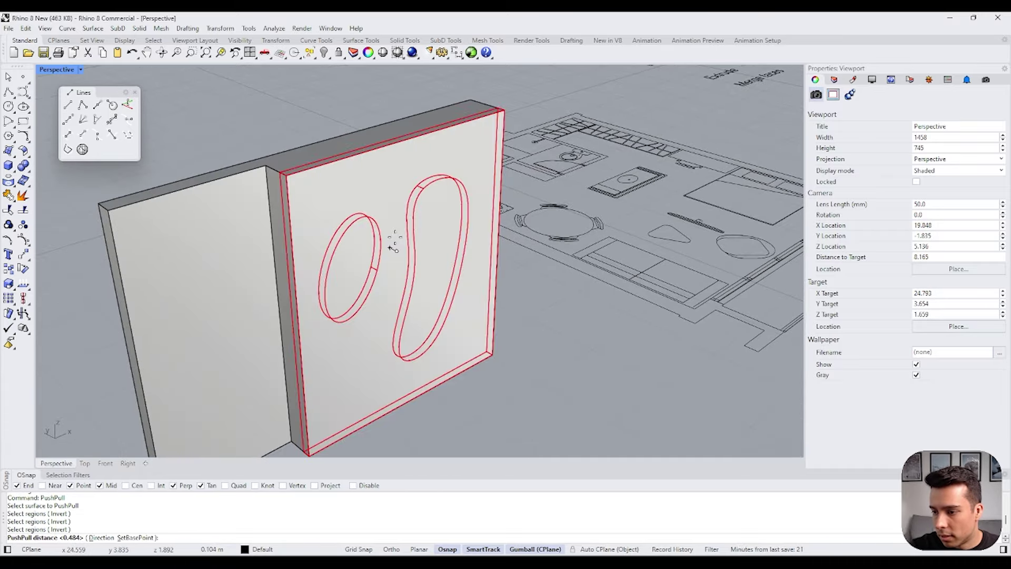
pyautogui.press('Return')
pyautogui.hotkey('ctrl', 'z')
# Step: PushPull the ellipse and freeform curve regions together outward from the wall
pyautogui.press('Return')
pyautogui.click(437, 259)
pyautogui.click(369, 271)
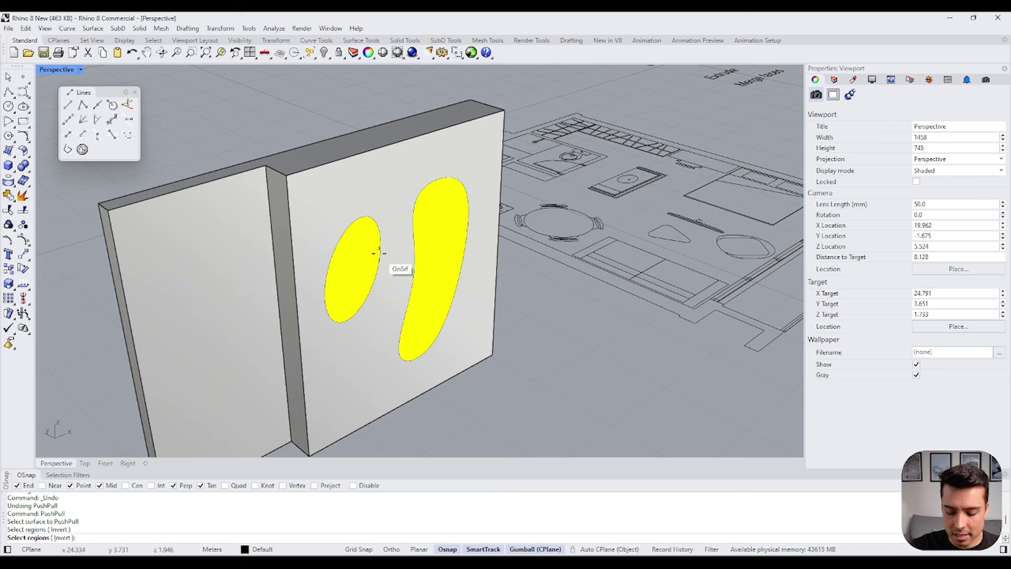
pyautogui.press('Return')
pyautogui.click(414, 289)
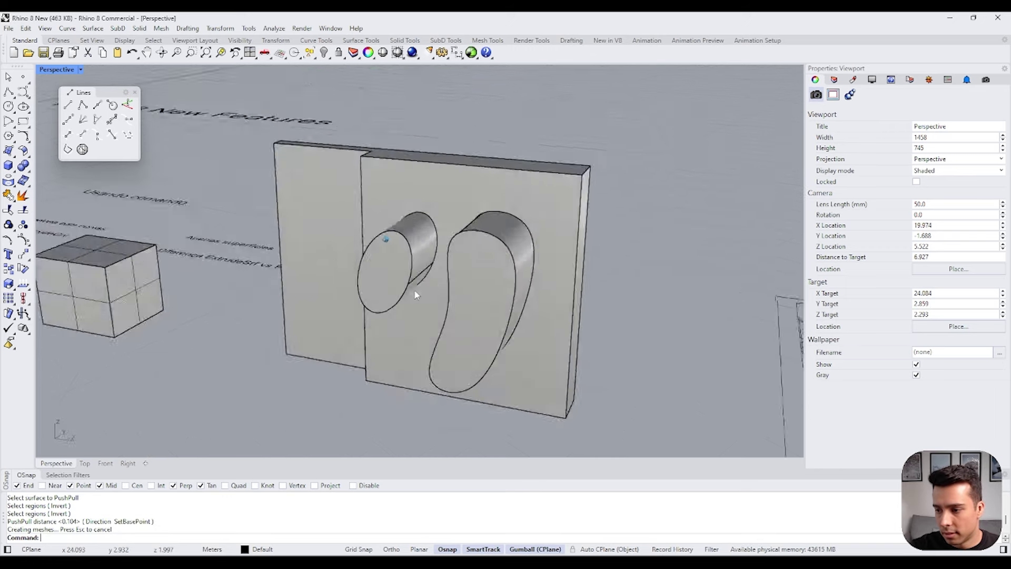
pyautogui.press('Home')
pyautogui.hotkey('ctrl', 'z')
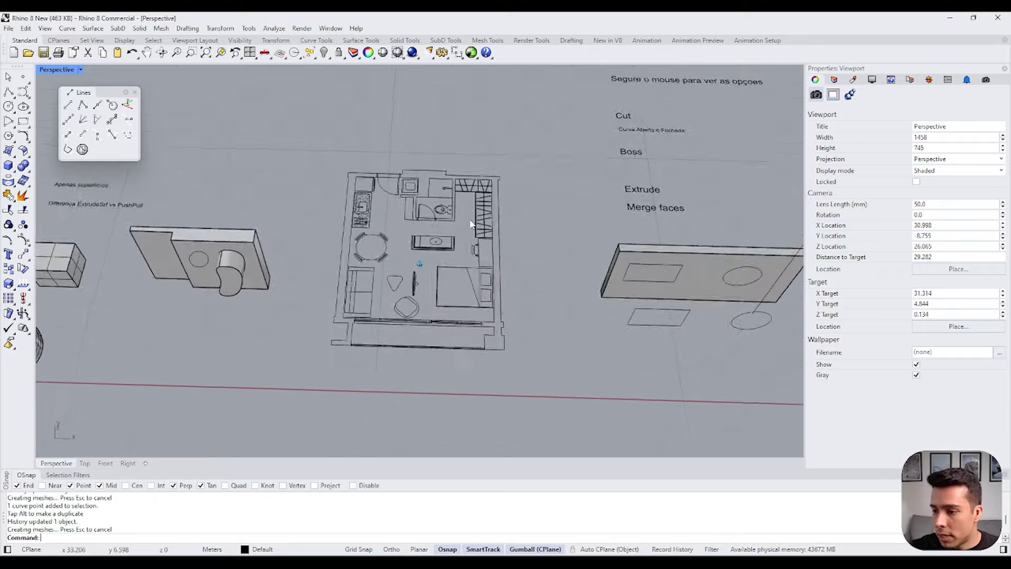
pyautogui.scroll(5, 469, 219)
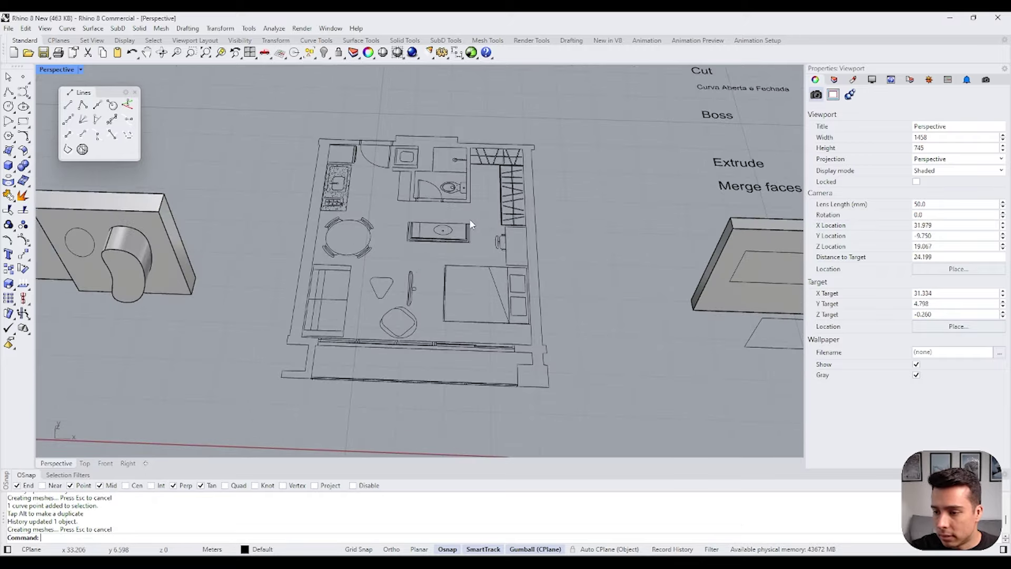
pyautogui.scroll(-1, 470, 219)
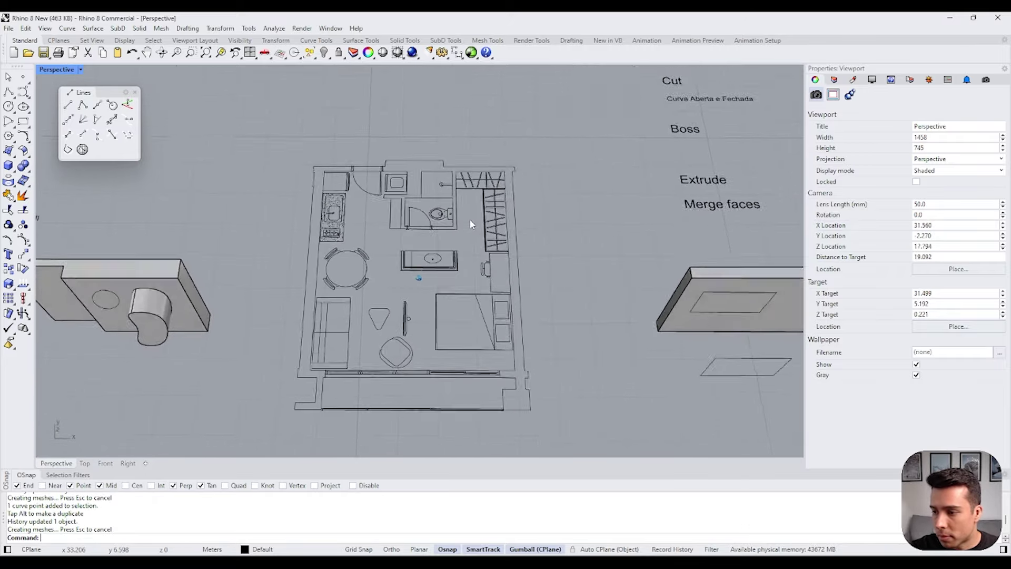
pyautogui.press('Down')
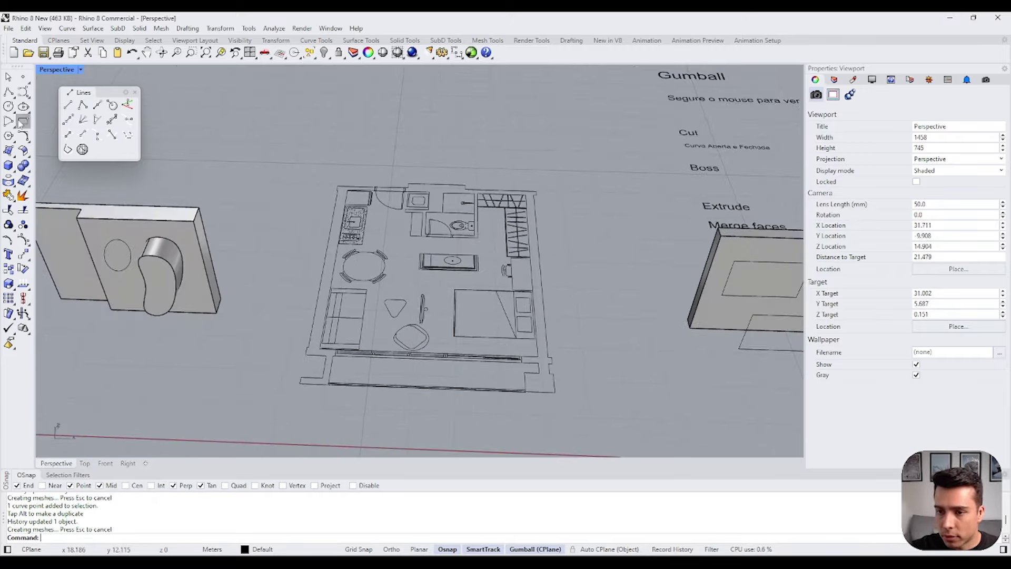
pyautogui.click(8, 165)
pyautogui.press('Up')
pyautogui.press('Up')
pyautogui.scroll(2, 411, 207)
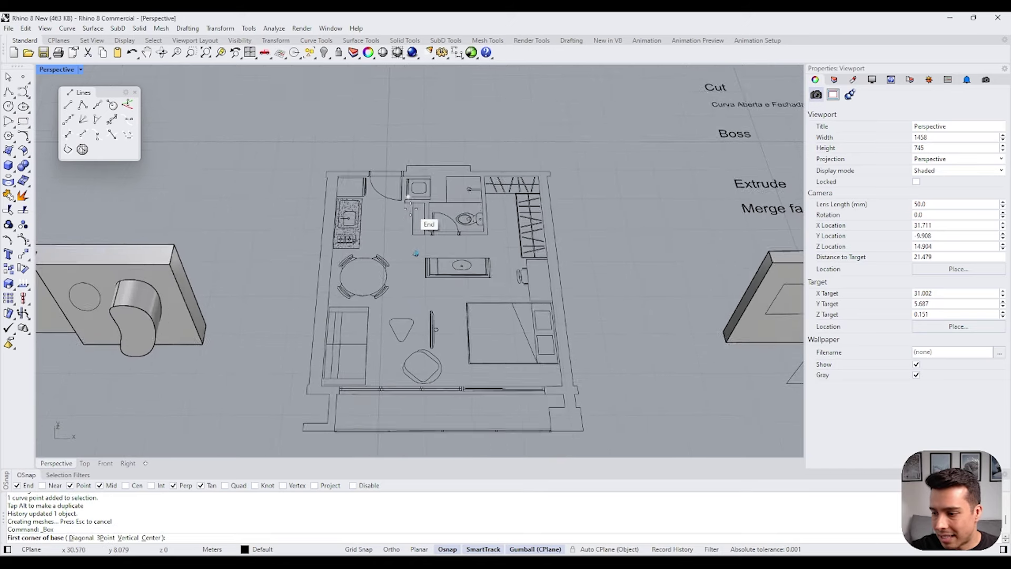
pyautogui.scroll(3, 318, 165)
pyautogui.click(319, 166)
pyautogui.press('Escape')
pyautogui.press('Up')
pyautogui.press('Up')
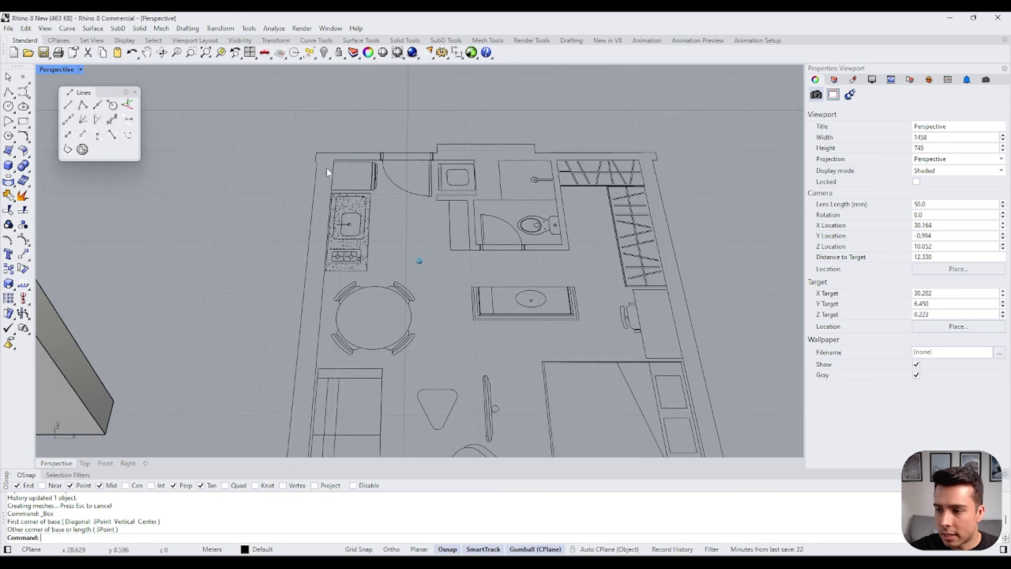
# Step: Draw a solid box over the floor plan's side wall beside the kitchen and sofa, and set its height
pyautogui.scroll(-2, 326, 171)
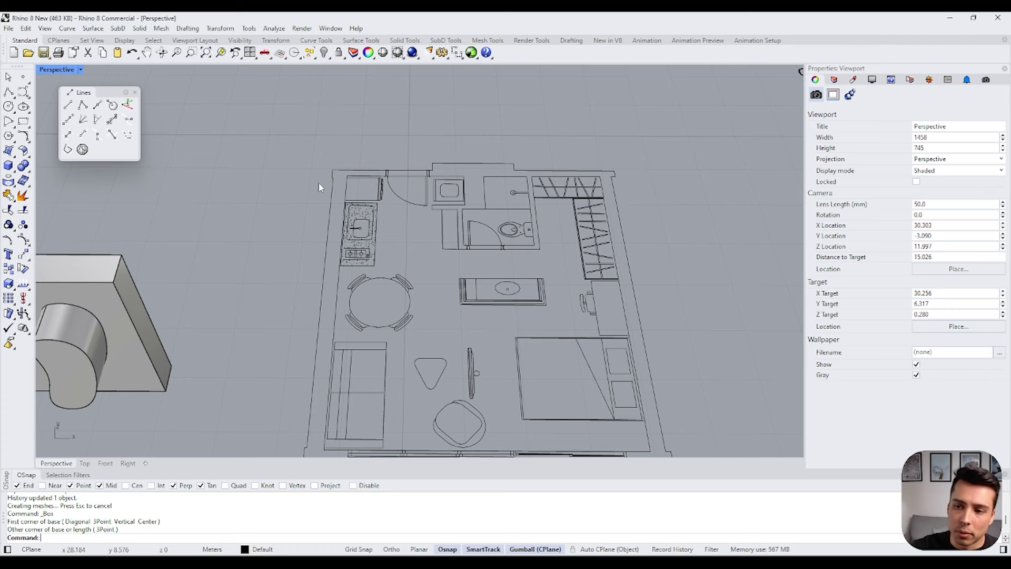
pyautogui.click(9, 167)
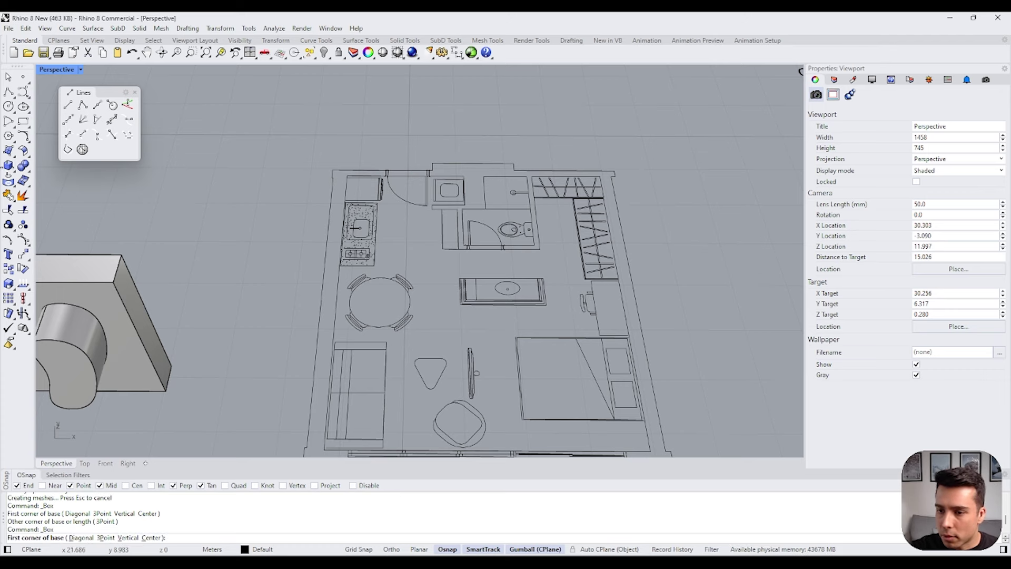
pyautogui.click(9, 167)
pyautogui.scroll(5, 401, 159)
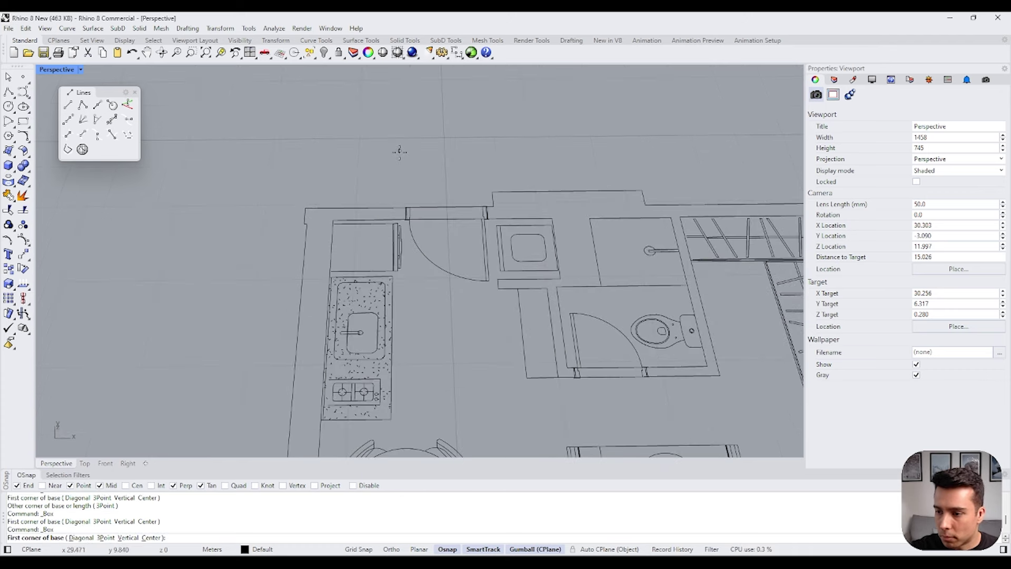
pyautogui.scroll(1, 402, 169)
pyautogui.scroll(-1, 379, 221)
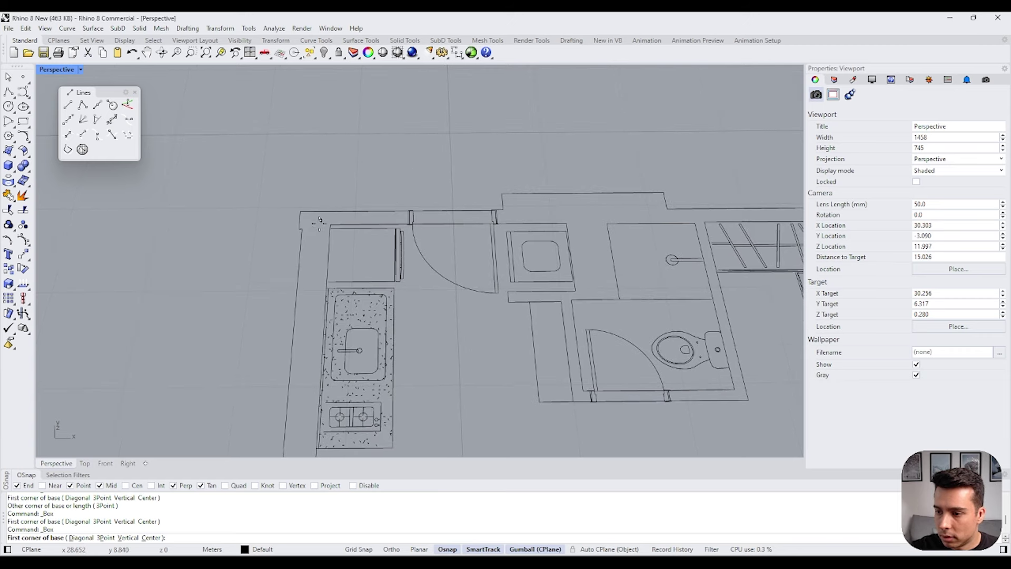
pyautogui.click(341, 236)
pyautogui.scroll(-4, 343, 274)
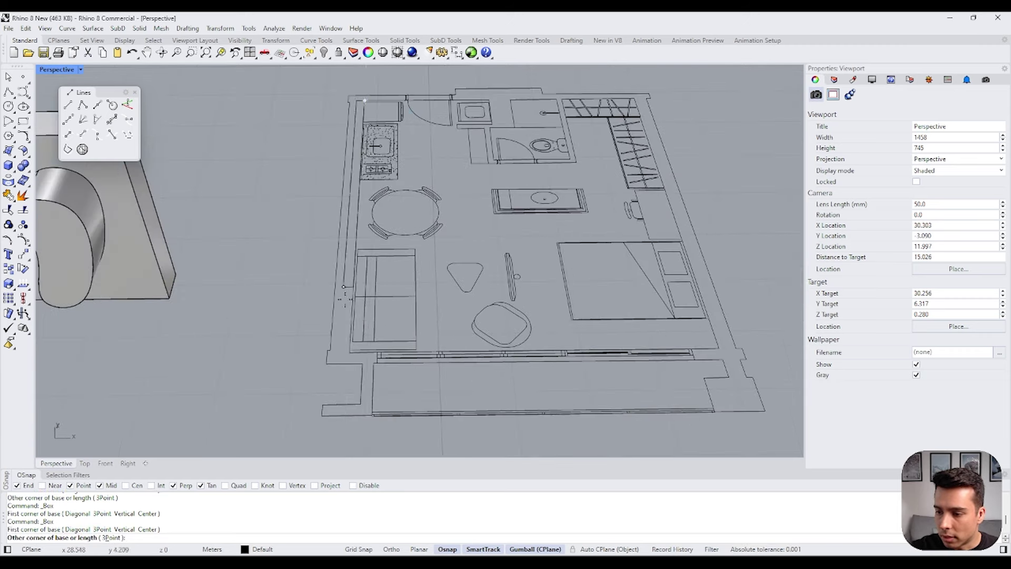
pyautogui.click(330, 350)
pyautogui.moveTo(330, 350); pyautogui.dragTo(337, 248, button='right')
pyautogui.click(200, 96)
pyautogui.moveTo(200, 96); pyautogui.dragTo(369, 165, button='right')
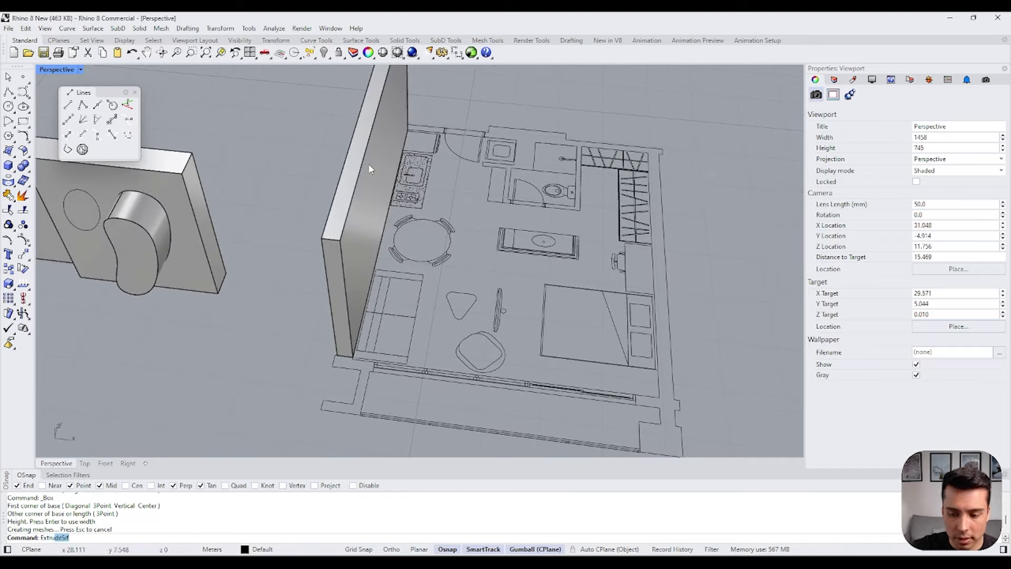
# Step: Extend the box wall's end face to the next corner of the plan outline with ExtrudeSrf
pyautogui.write('r')
pyautogui.press('Return')
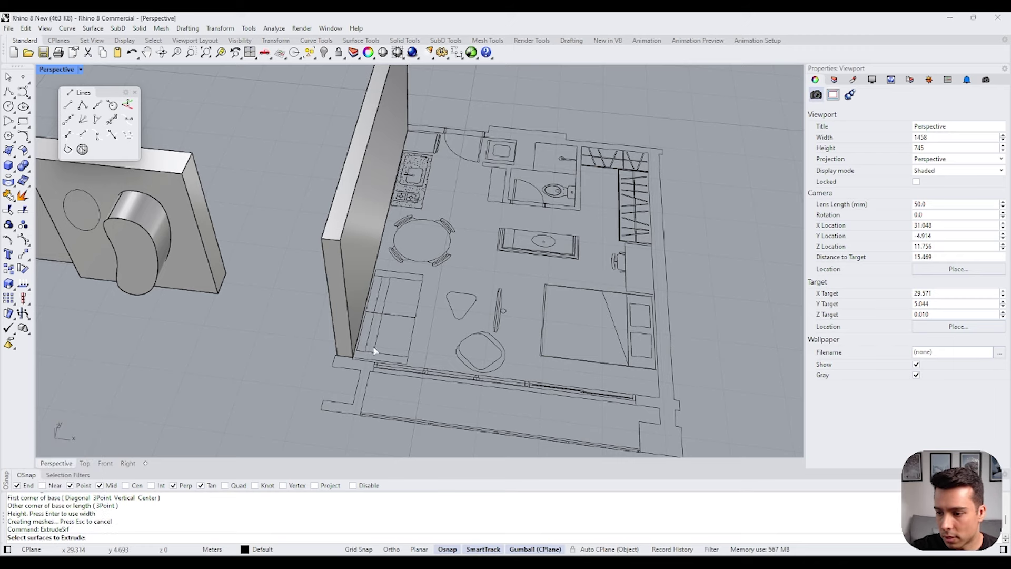
pyautogui.scroll(4, 363, 359)
pyautogui.click(340, 342)
pyautogui.press('Return')
pyautogui.click(359, 371)
pyautogui.moveTo(359, 371); pyautogui.dragTo(326, 317, button='right')
pyautogui.scroll(4, 322, 321)
pyautogui.press('Return')
pyautogui.press('Escape')
pyautogui.click(320, 312)
pyautogui.press('Escape')
# Step: Widen the wall's end with two further ExtrudeSrf operations on its side faces, matching the plan corners near the window line
pyautogui.press('Return')
pyautogui.click(323, 319)
pyautogui.press('Return')
pyautogui.click(336, 352)
pyautogui.press('Return')
pyautogui.click(352, 357)
pyautogui.press('Return')
pyautogui.click(357, 363)
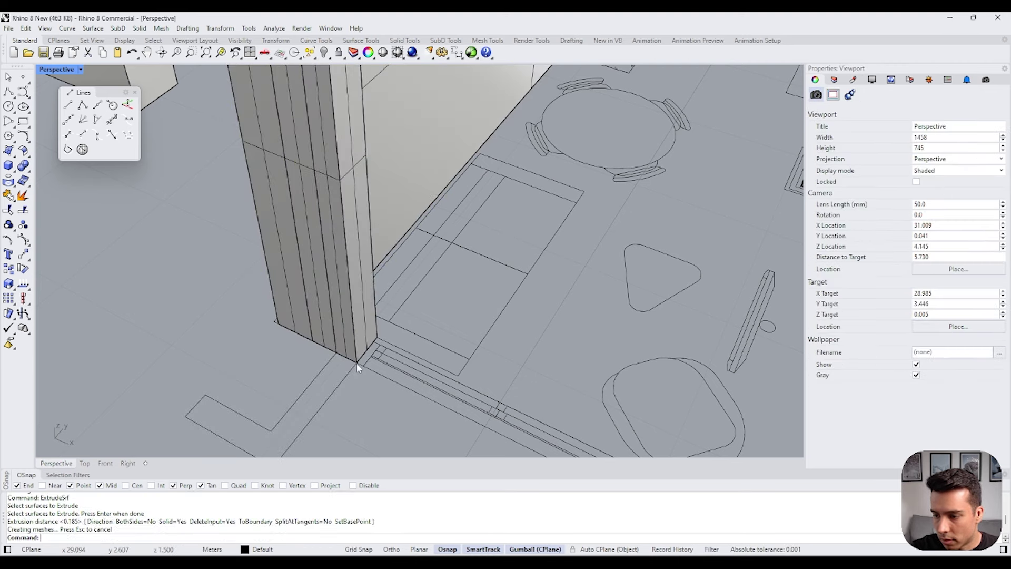
# Step: Extrude the window-side face of the widened wall end 0.05 m to the next plan corner
pyautogui.press('Return')
pyautogui.scroll(5, 358, 343)
pyautogui.click(363, 346)
pyautogui.press('Return')
pyautogui.click(361, 390)
# Step: Extrude the narrow balcony-facing strip of the wall end 0.86 m along the balcony side wall
pyautogui.press('Return')
pyautogui.click(335, 366)
pyautogui.scroll(-3, 334, 363)
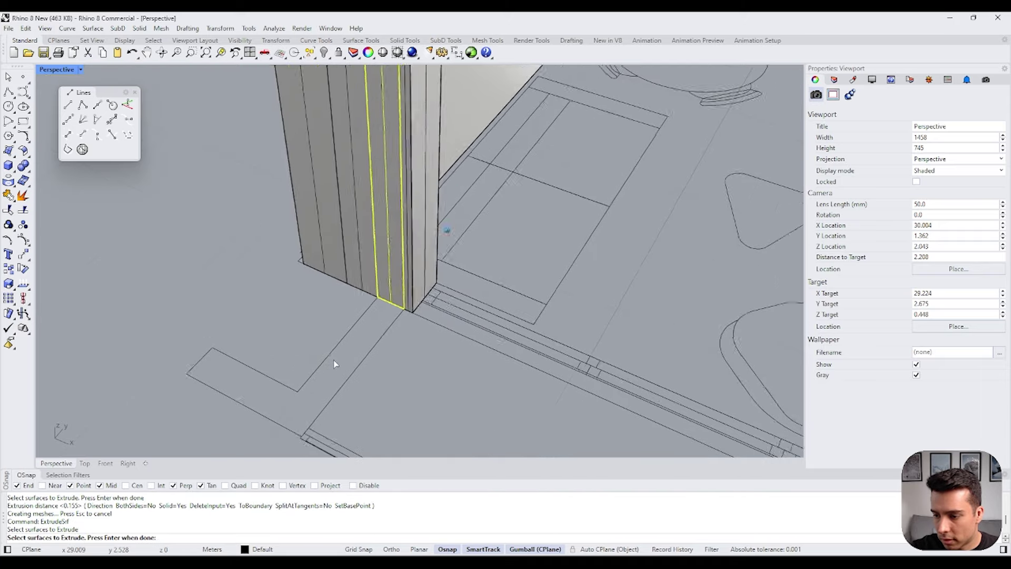
pyautogui.press('Return')
pyautogui.click(306, 431)
# Step: Extrude the interior-facing side of the wall end 4.4 m along the window line to the plan's opposite side
pyautogui.scroll(-6, 328, 328)
pyautogui.scroll(-3, 349, 269)
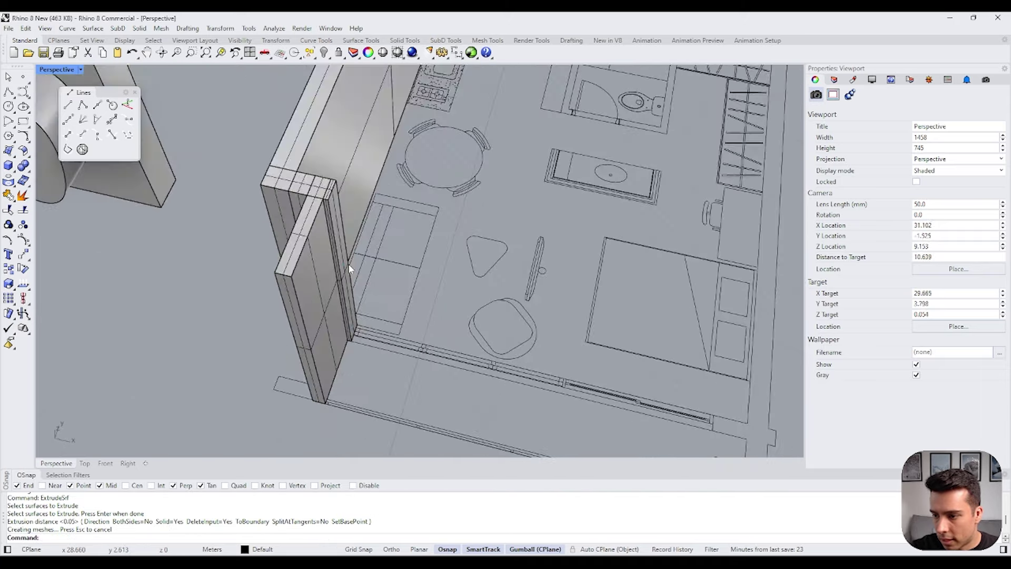
pyautogui.moveTo(349, 267); pyautogui.dragTo(368, 284, button='right')
pyautogui.press('Return')
pyautogui.click(335, 171)
pyautogui.keyDown('shift'); pyautogui.moveTo(579, 453); pyautogui.dragTo(451, 371, button='right'); pyautogui.keyUp('shift')
pyautogui.scroll(3, 438, 319)
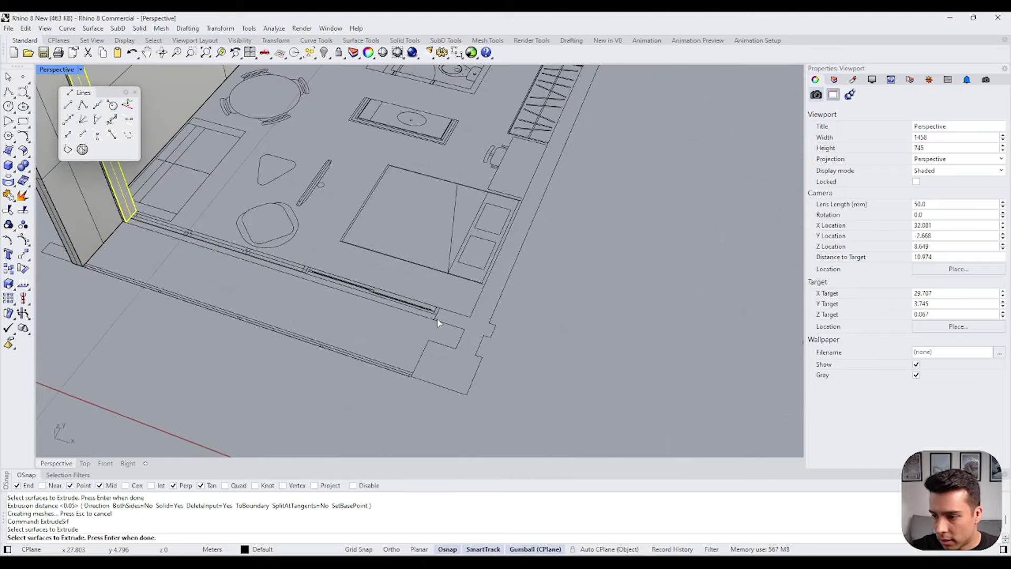
pyautogui.press('Return')
pyautogui.click(440, 321)
# Step: Extrude the far end face of the window wall to the corner of the plan's opposite pier
pyautogui.moveTo(440, 324); pyautogui.dragTo(434, 317, button='right')
pyautogui.scroll(3, 435, 308)
pyautogui.press('Return')
pyautogui.click(437, 310)
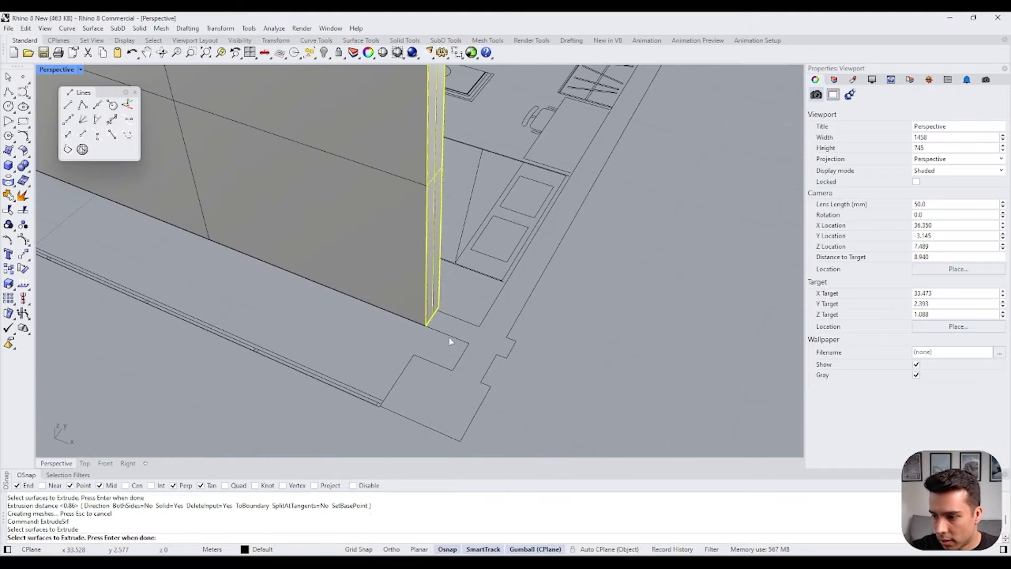
pyautogui.press('Return')
pyautogui.click(484, 362)
pyautogui.scroll(-4, 467, 350)
pyautogui.scroll(3, 323, 219)
pyautogui.moveTo(356, 175); pyautogui.dragTo(376, 247, button='right')
pyautogui.click(9, 91)
pyautogui.scroll(3, 293, 338)
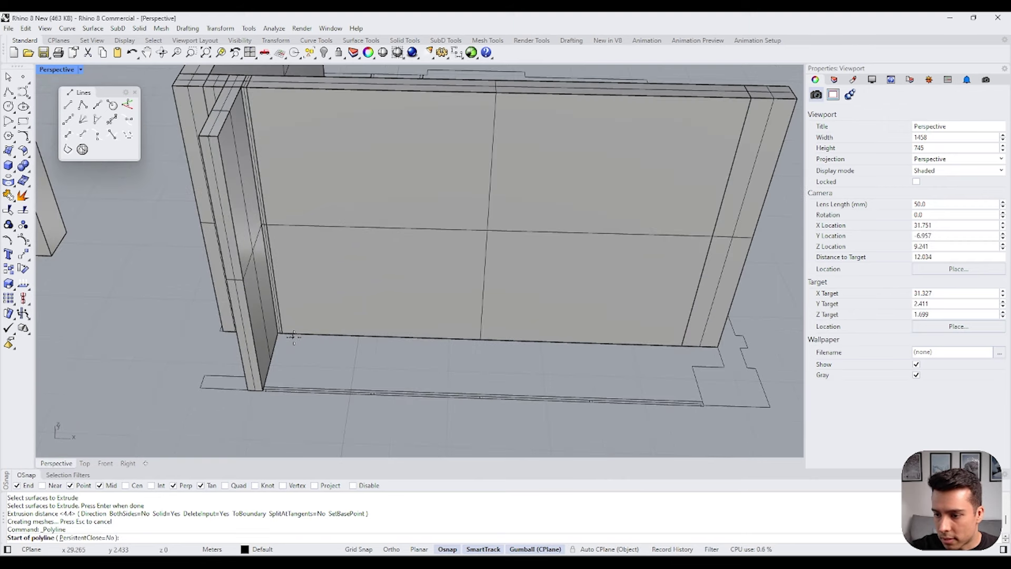
pyautogui.click(297, 333)
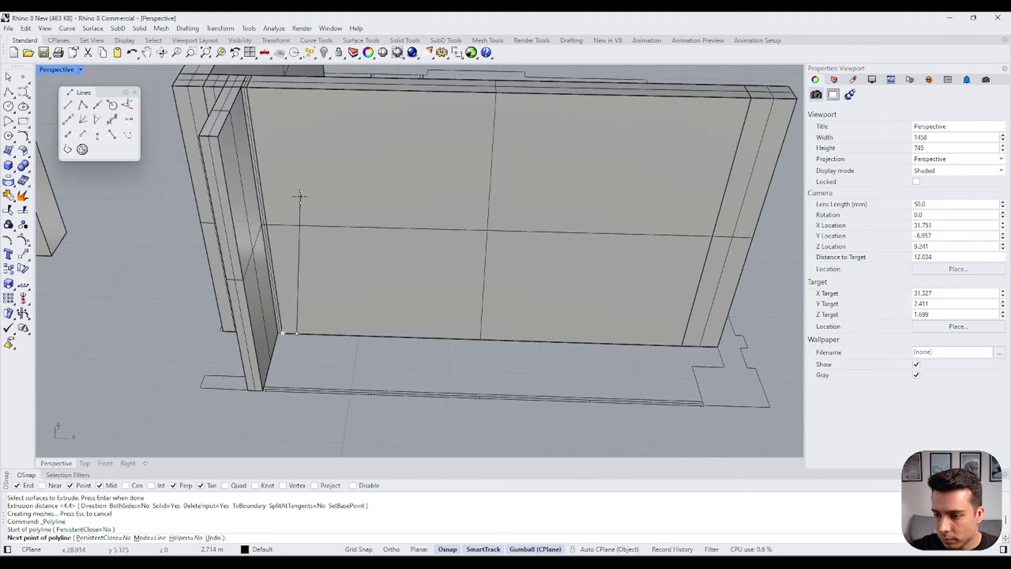
pyautogui.press('Escape')
# Step: With Ortho and the Near snap on, draw a three-segment opening outline on the window wall, starting and ending at its base
pyautogui.click(395, 552)
pyautogui.press('Return')
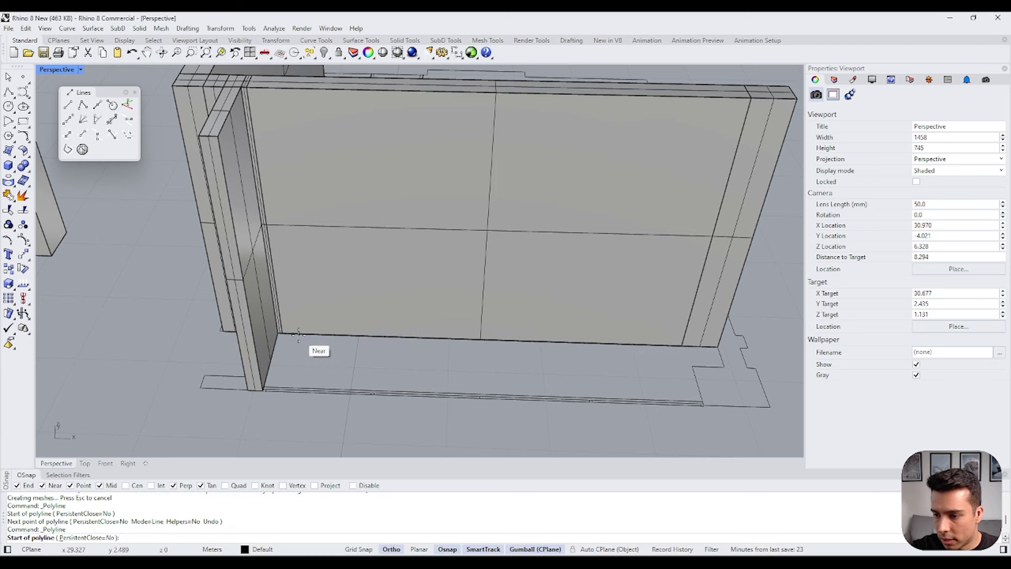
pyautogui.click(299, 334)
pyautogui.click(272, 116)
pyautogui.scroll(-3, 301, 124)
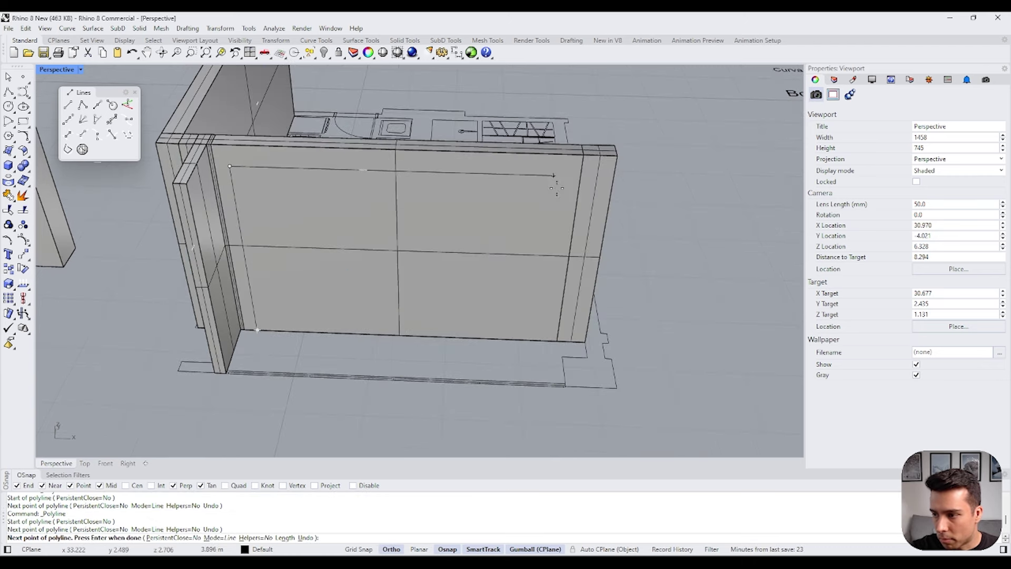
pyautogui.click(565, 176)
pyautogui.click(543, 340)
pyautogui.press('Return')
# Step: Cut an opening through the window wall by PushPulling the region inside the polyline 0.235 m
pyautogui.moveTo(499, 263); pyautogui.dragTo(483, 259, button='right')
pyautogui.write('PushPull')
pyautogui.press('Return')
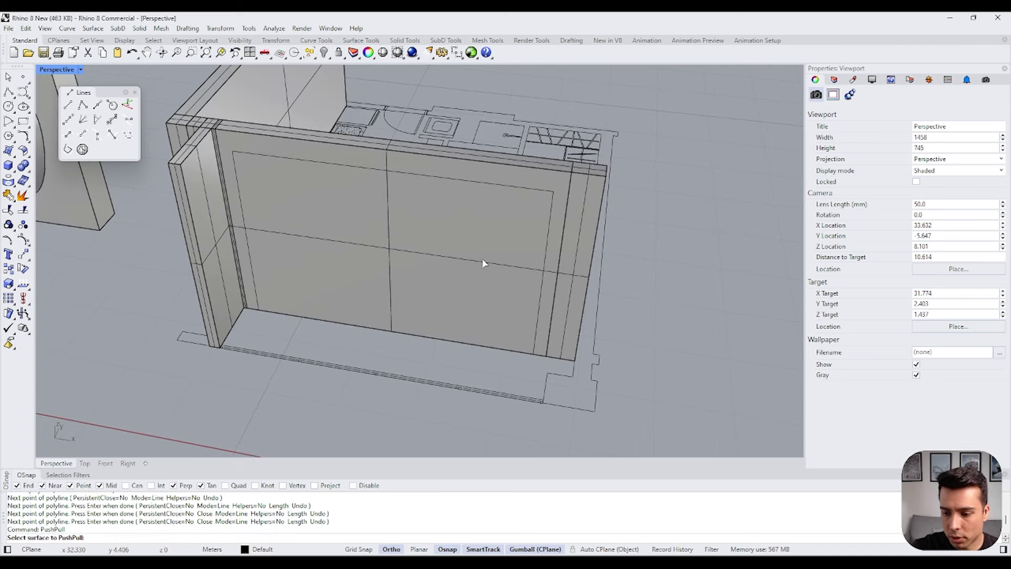
pyautogui.click(482, 258)
pyautogui.moveTo(482, 258); pyautogui.dragTo(503, 222, button='right')
pyautogui.scroll(-3, 499, 193)
pyautogui.moveTo(440, 263); pyautogui.dragTo(456, 255, button='right')
pyautogui.scroll(1, 456, 255)
pyautogui.scroll(-2, 667, 160)
pyautogui.scroll(5, 594, 226)
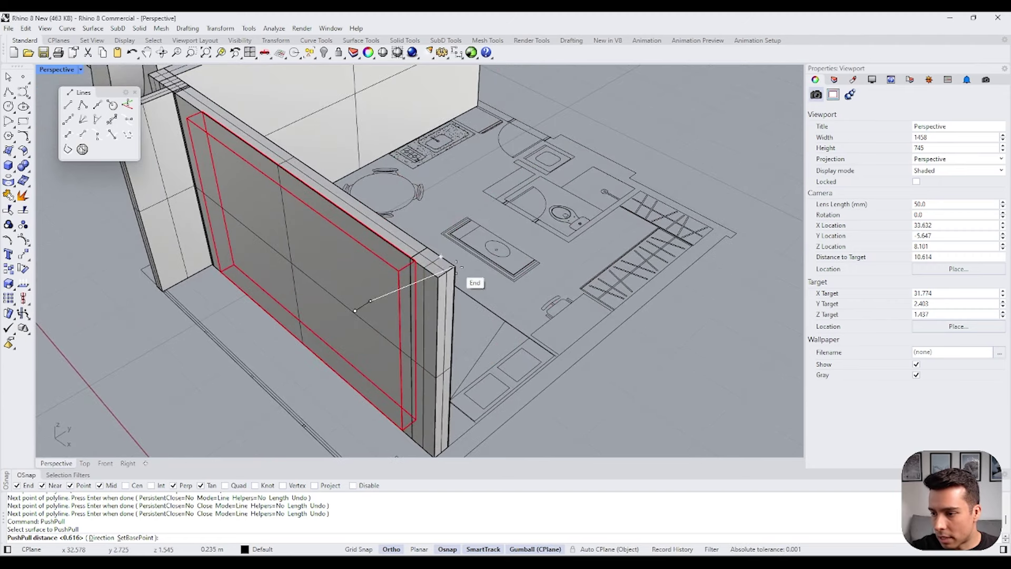
pyautogui.click(455, 268)
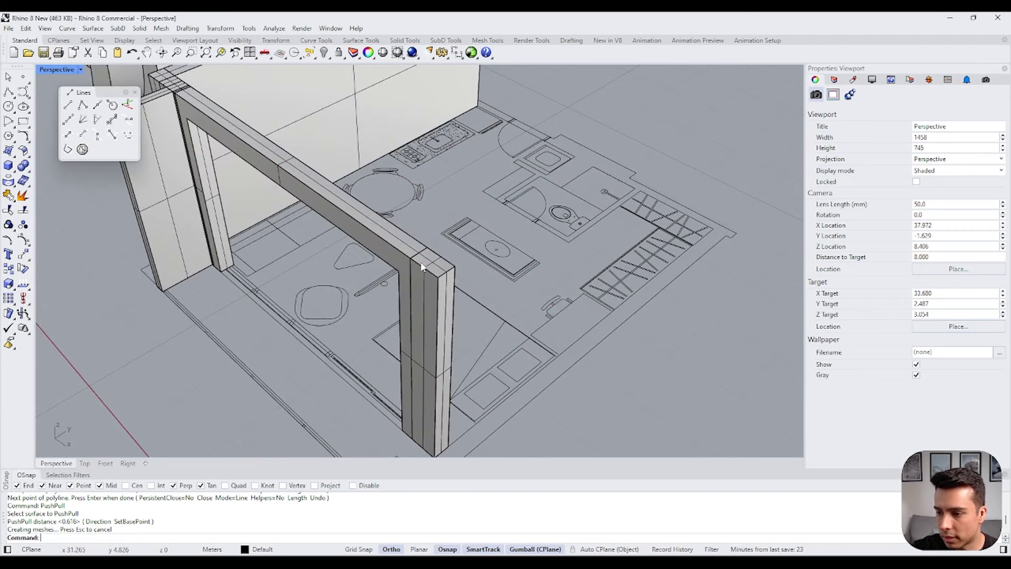
# Step: Undo the last PushPull and cut the window opening again, pushing the region inside the polyline about 6.6 m through the wall
pyautogui.hotkey('ctrl', 'z')
pyautogui.scroll(-4, 384, 282)
pyautogui.press('Return')
pyautogui.click(365, 302)
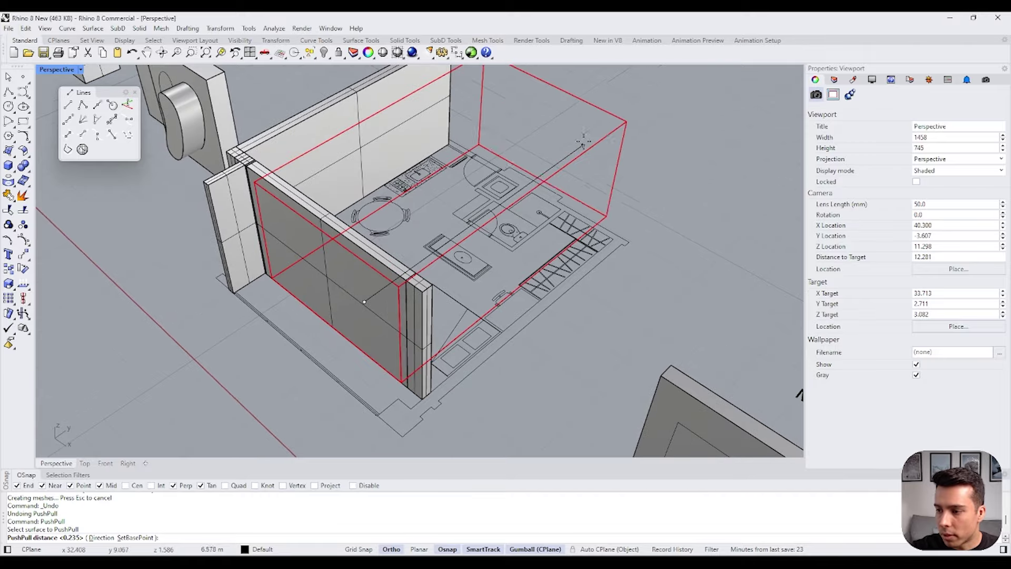
pyautogui.click(583, 141)
pyautogui.moveTo(584, 142); pyautogui.dragTo(371, 318, button='right')
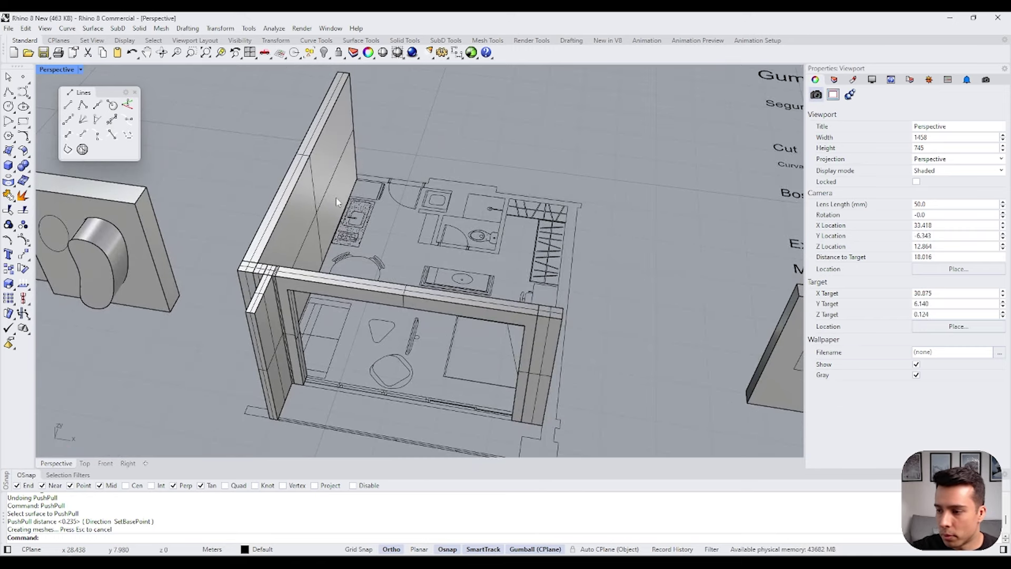
# Step: Look over the feature notes and highlight the Gumball notes together with their example slab and curves
pyautogui.scroll(3, 440, 279)
pyautogui.moveTo(440, 276); pyautogui.dragTo(450, 233, button='right')
pyautogui.scroll(-3, 451, 230)
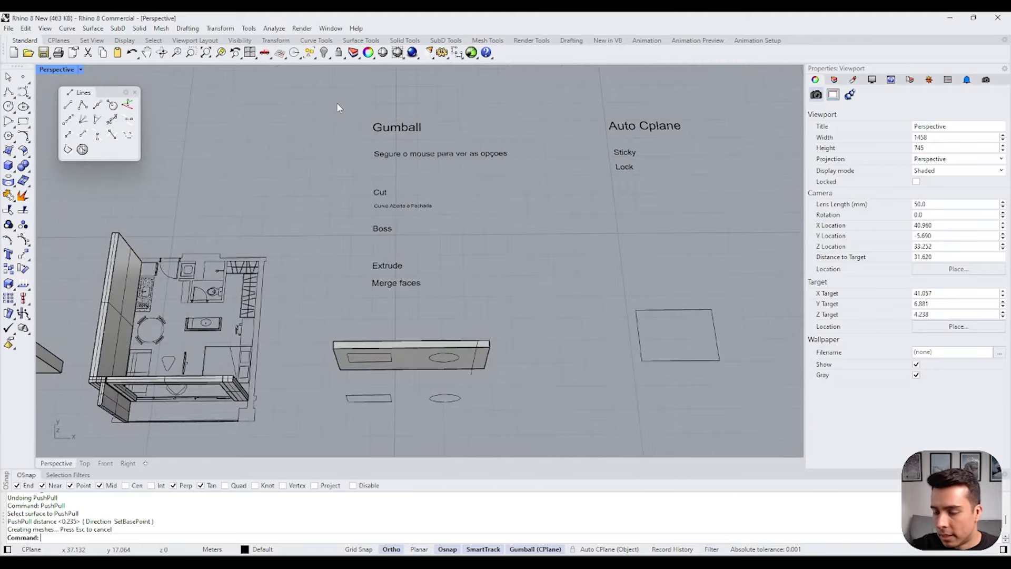
pyautogui.moveTo(392, 109); pyautogui.dragTo(578, 279)
pyautogui.moveTo(489, 275); pyautogui.dragTo(474, 276, button='right')
pyautogui.moveTo(184, 229); pyautogui.dragTo(451, 413)
pyautogui.scroll(2, 535, 235)
pyautogui.keyDown('shift'); pyautogui.moveTo(535, 234); pyautogui.dragTo(394, 226, button='right'); pyautogui.keyUp('shift')
pyautogui.press('Escape')
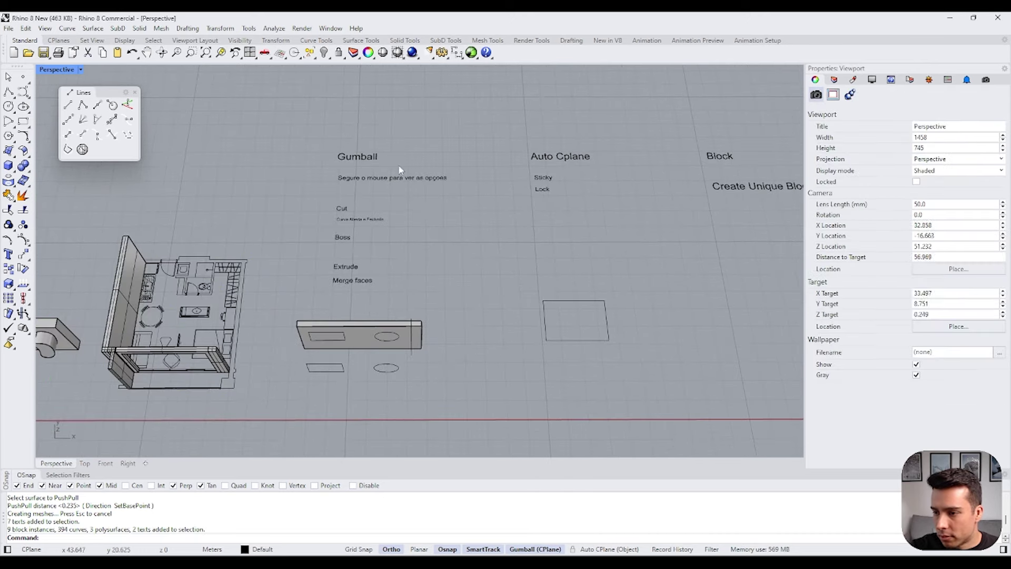
pyautogui.moveTo(267, 124); pyautogui.dragTo(485, 402)
pyautogui.scroll(1, 486, 403)
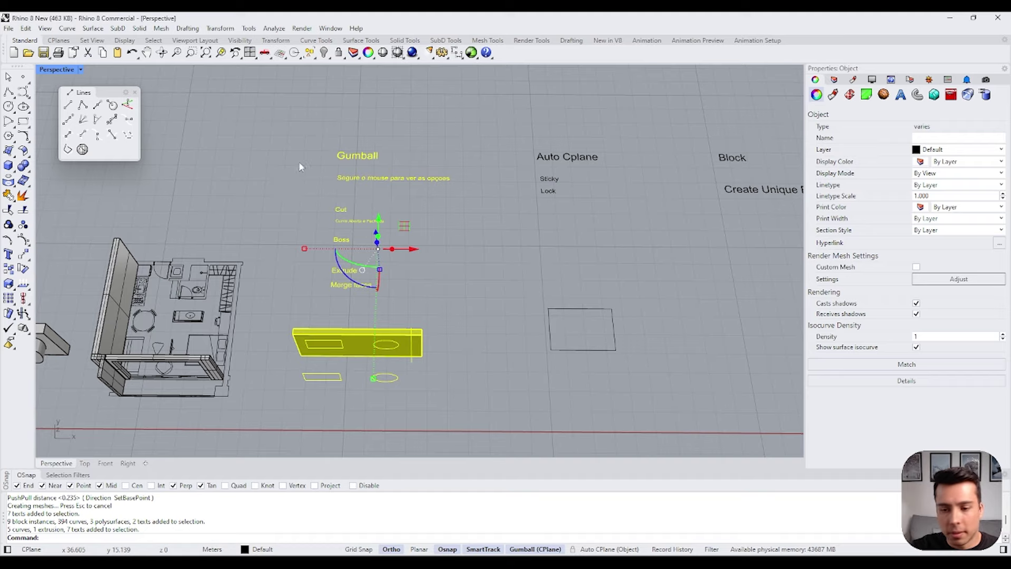
# Step: Examine the gumball on the Extrude text and review the list of Gumball notes
pyautogui.click(409, 172)
pyautogui.moveTo(379, 282); pyautogui.dragTo(437, 271, button='right')
pyautogui.click(357, 260)
pyautogui.scroll(2, 357, 261)
pyautogui.moveTo(346, 250); pyautogui.dragTo(369, 266, button='right')
pyautogui.scroll(2, 370, 266)
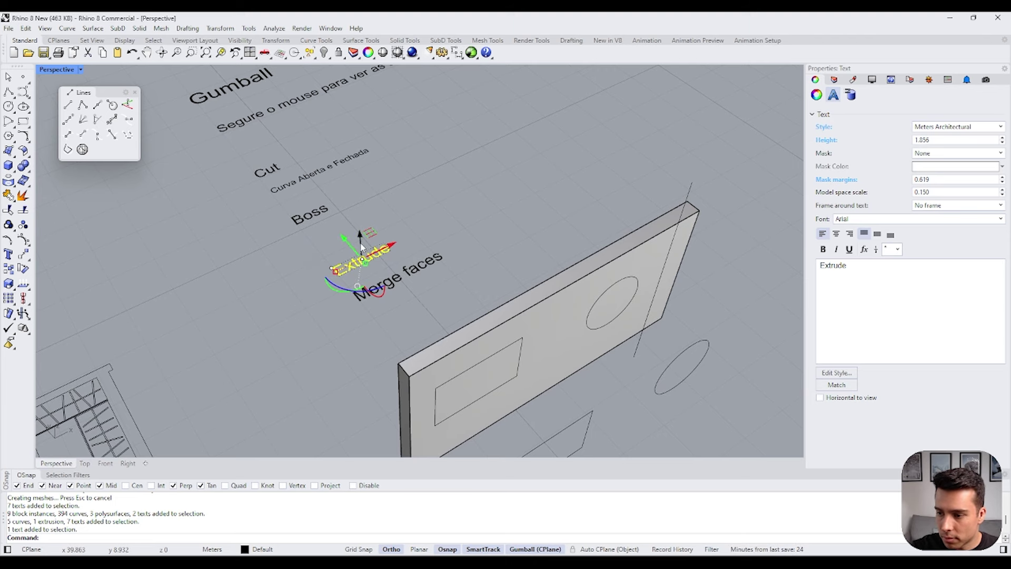
pyautogui.moveTo(348, 248); pyautogui.dragTo(455, 198, button='right')
pyautogui.click(455, 197)
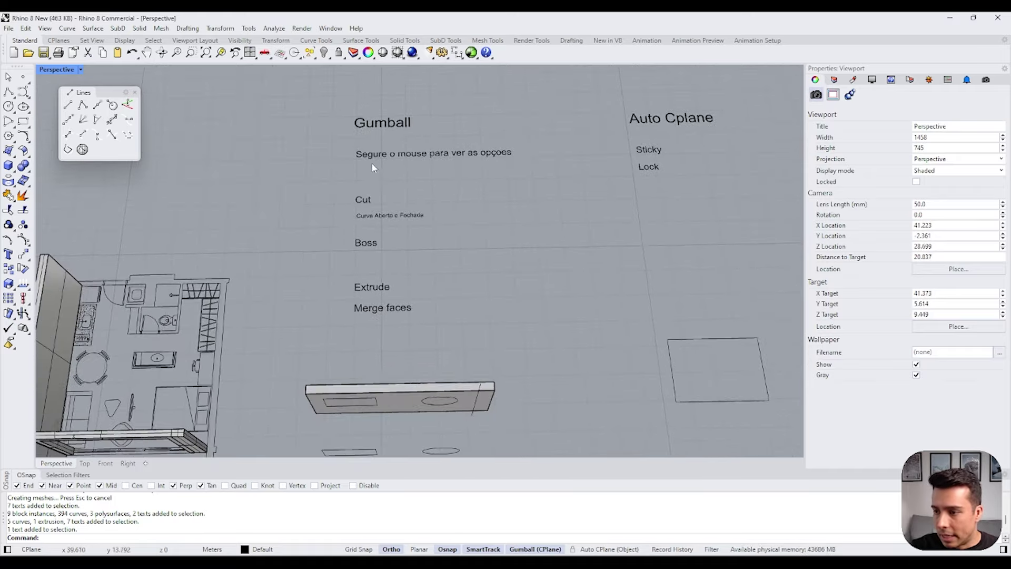
pyautogui.scroll(2, 407, 197)
pyautogui.scroll(-3, 384, 223)
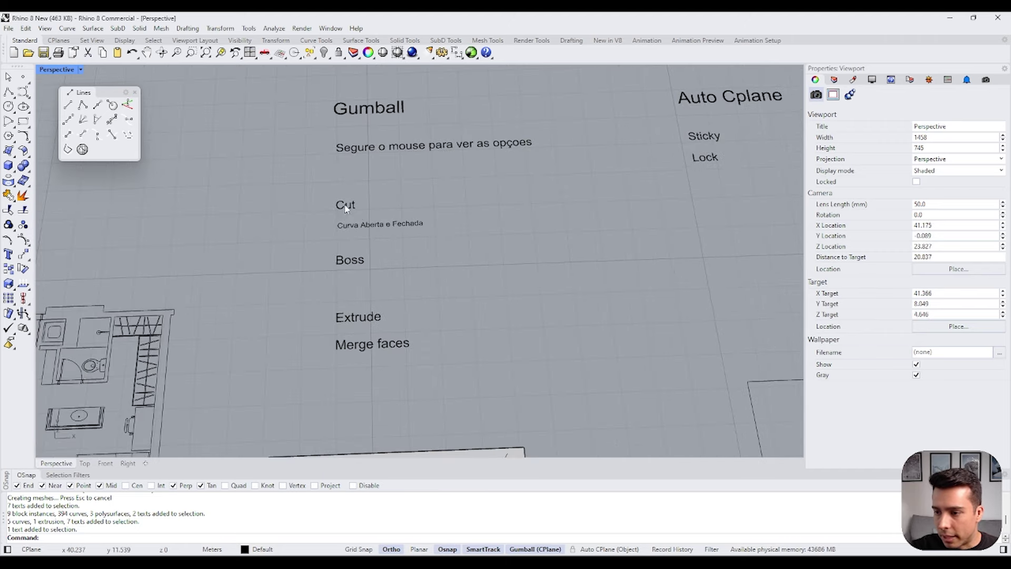
# Step: Select the example slab, examine the hints on its gumball handles, and move the slab slightly along the X axis
pyautogui.click(407, 355)
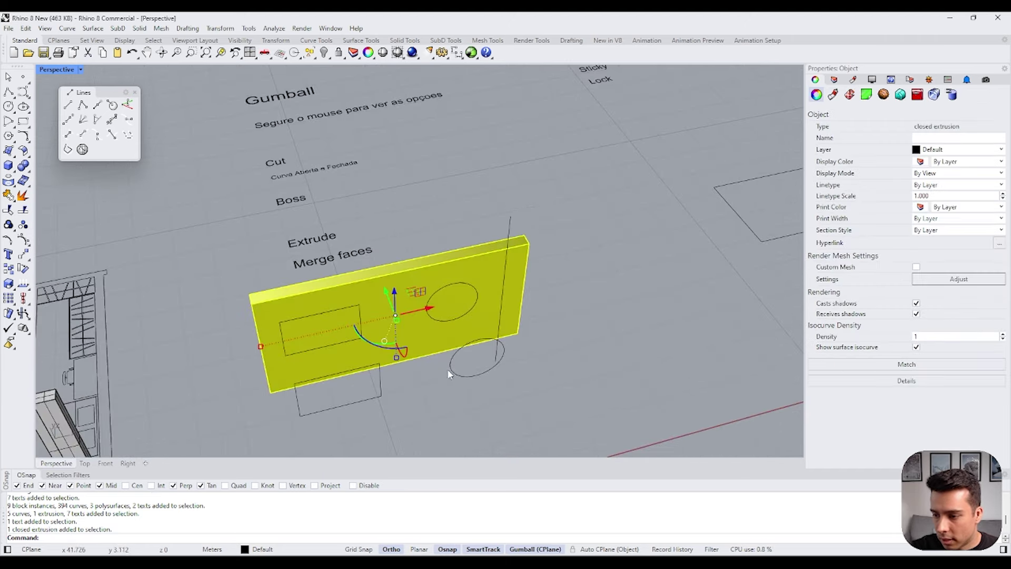
pyautogui.moveTo(422, 311)
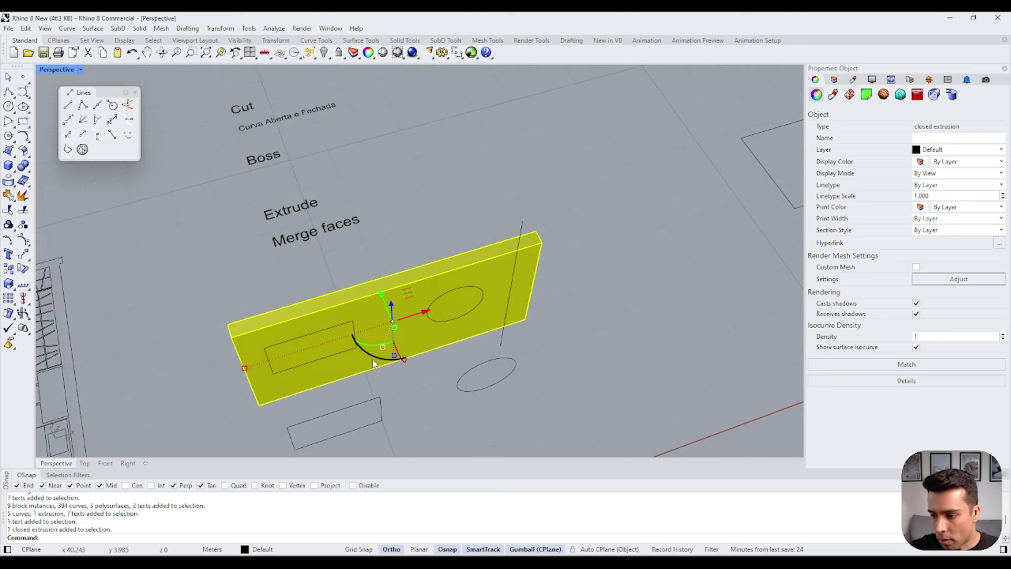
pyautogui.moveTo(373, 364)
pyautogui.scroll(3, 373, 364)
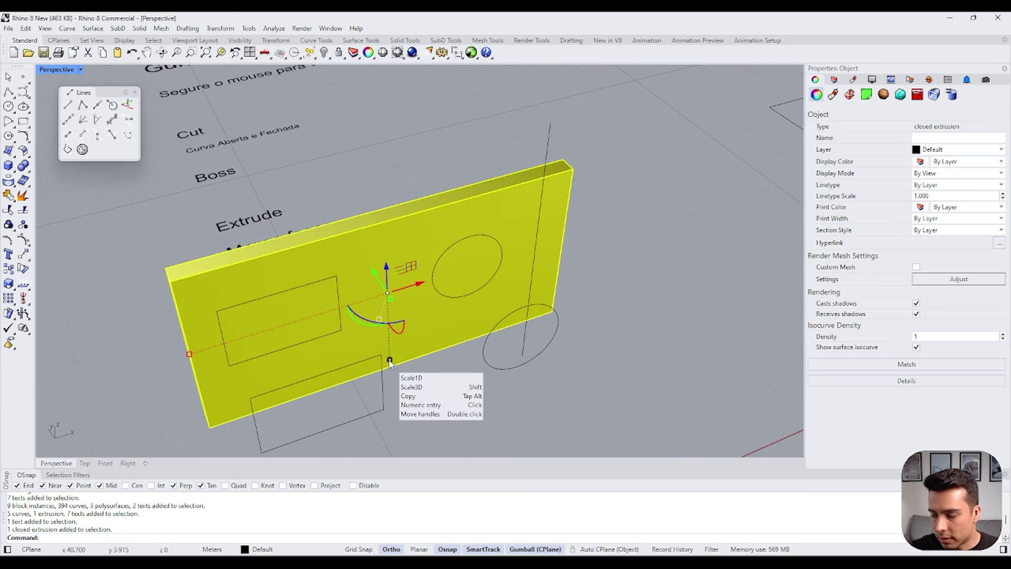
pyautogui.moveTo(399, 339)
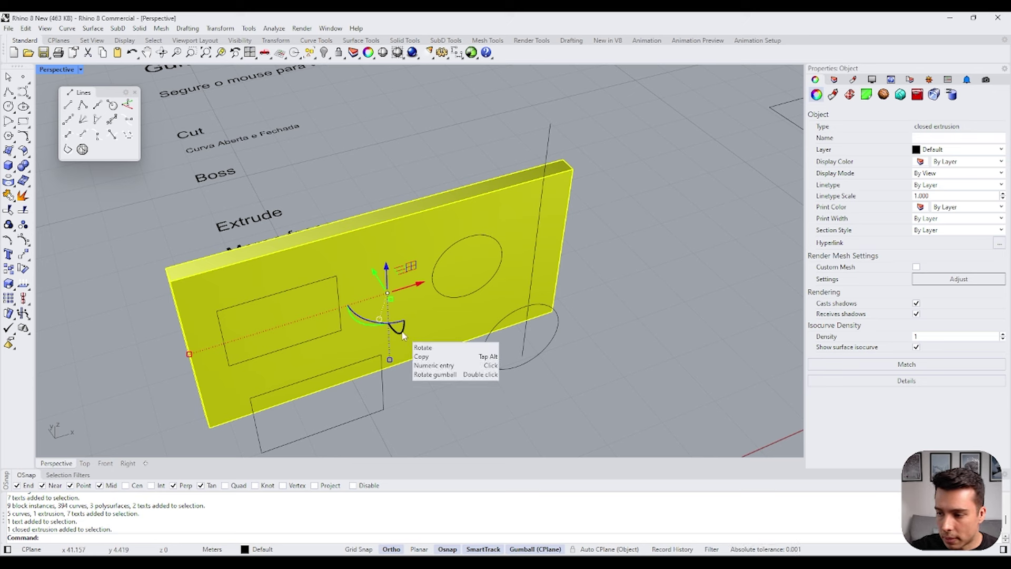
pyautogui.moveTo(407, 293)
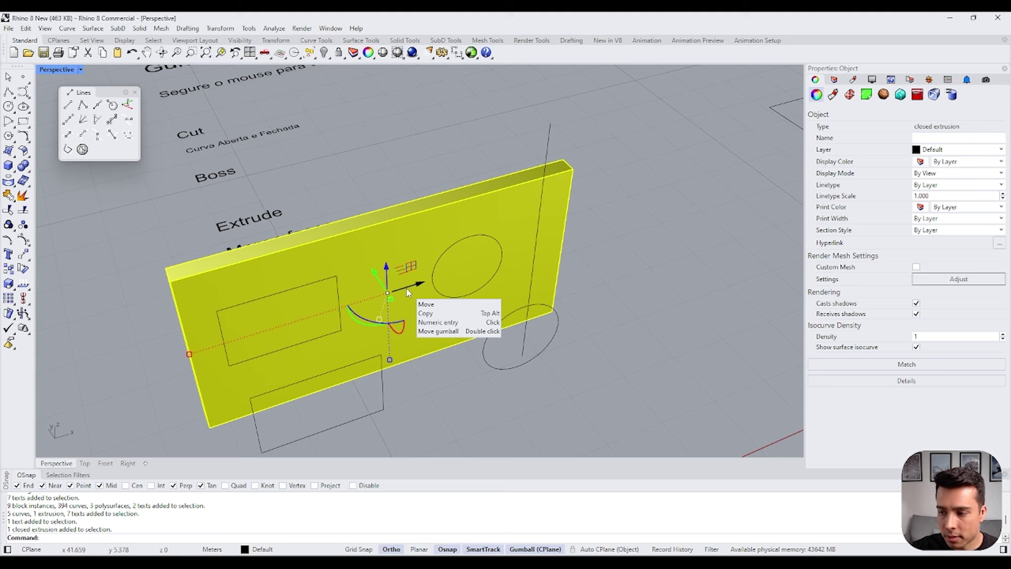
pyautogui.moveTo(407, 293); pyautogui.dragTo(418, 283)
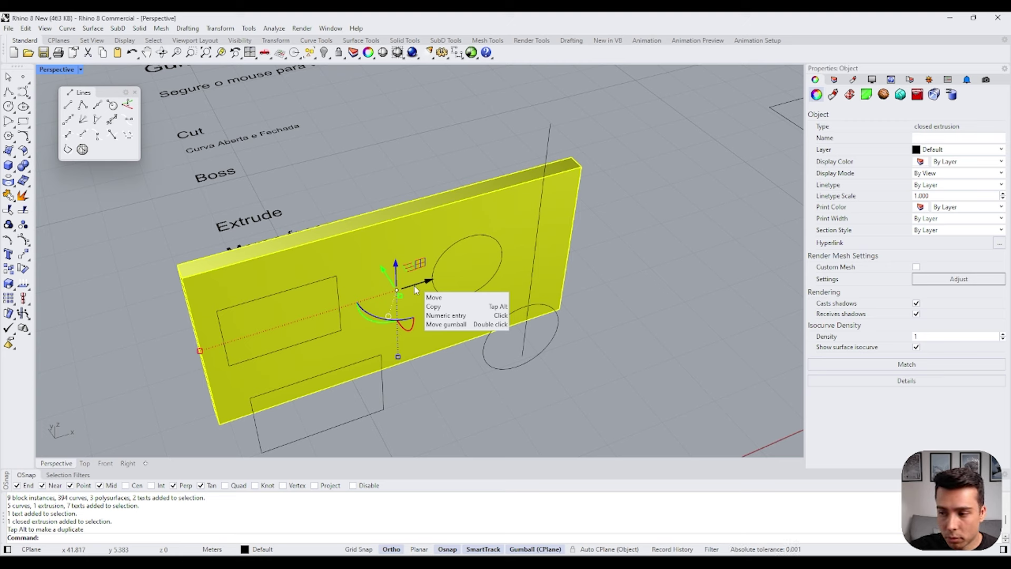
# Step: Try duplicating the slab along the X axis with the gumball, undo the copy, and leave the slab deselected
pyautogui.moveTo(416, 289); pyautogui.dragTo(454, 276)
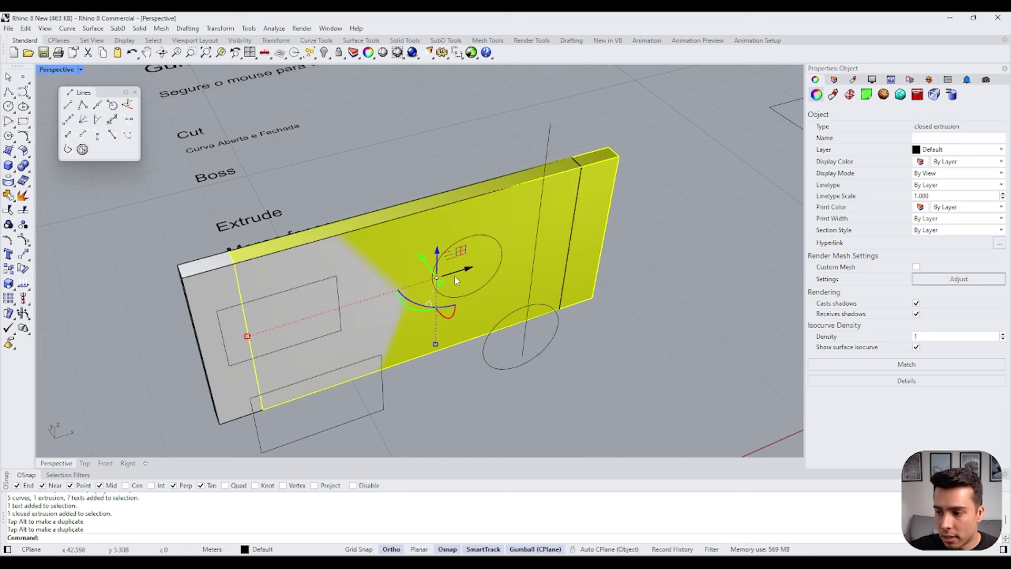
pyautogui.hotkey('ctrl', 'z')
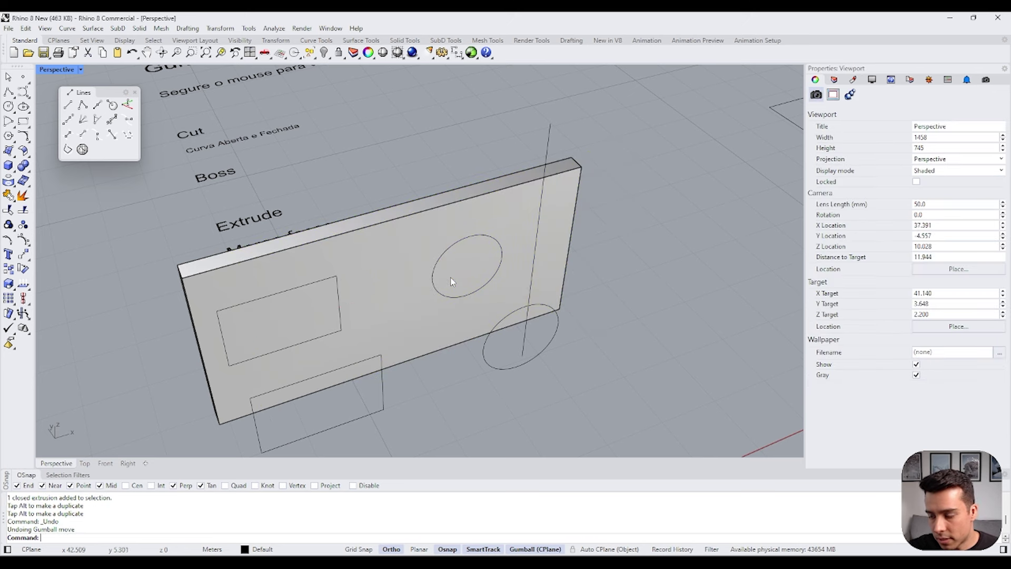
pyautogui.click(414, 292)
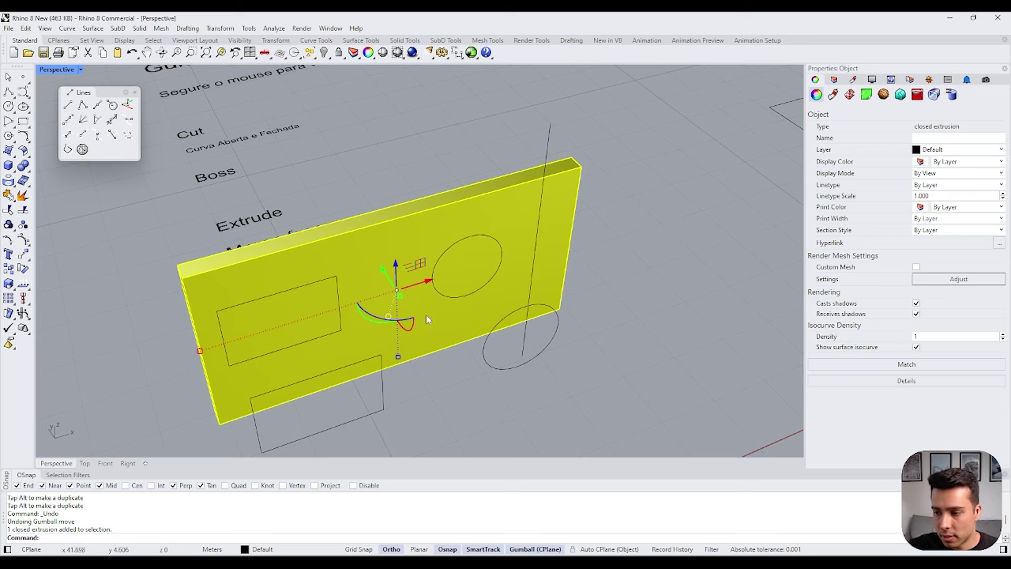
pyautogui.scroll(-4, 425, 315)
pyautogui.click(460, 244)
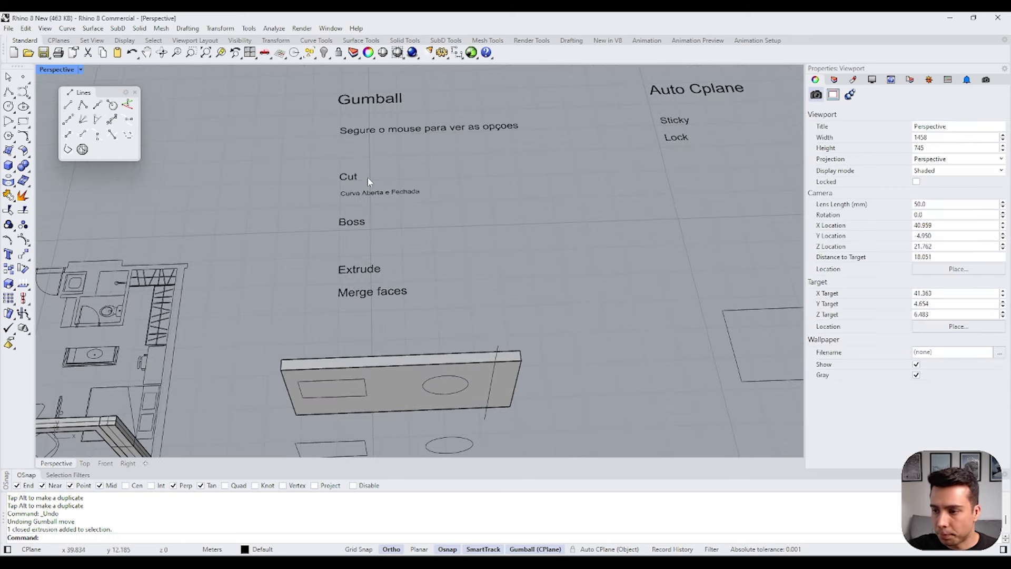
# Step: Review the Cut and Curva Aberta e Fechada notes alongside the earlier PushPull example and the Gumball slab
pyautogui.moveTo(304, 150); pyautogui.dragTo(395, 186)
pyautogui.click(487, 188)
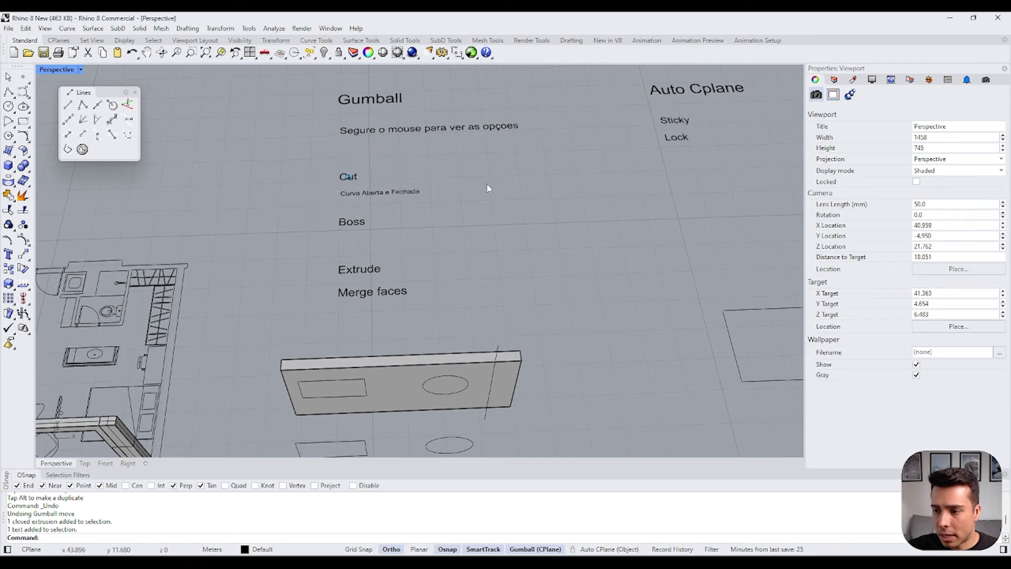
pyautogui.moveTo(285, 178); pyautogui.dragTo(431, 232)
pyautogui.moveTo(486, 253); pyautogui.dragTo(234, 253, button='right')
pyautogui.scroll(-2, 445, 259)
pyautogui.click(143, 251)
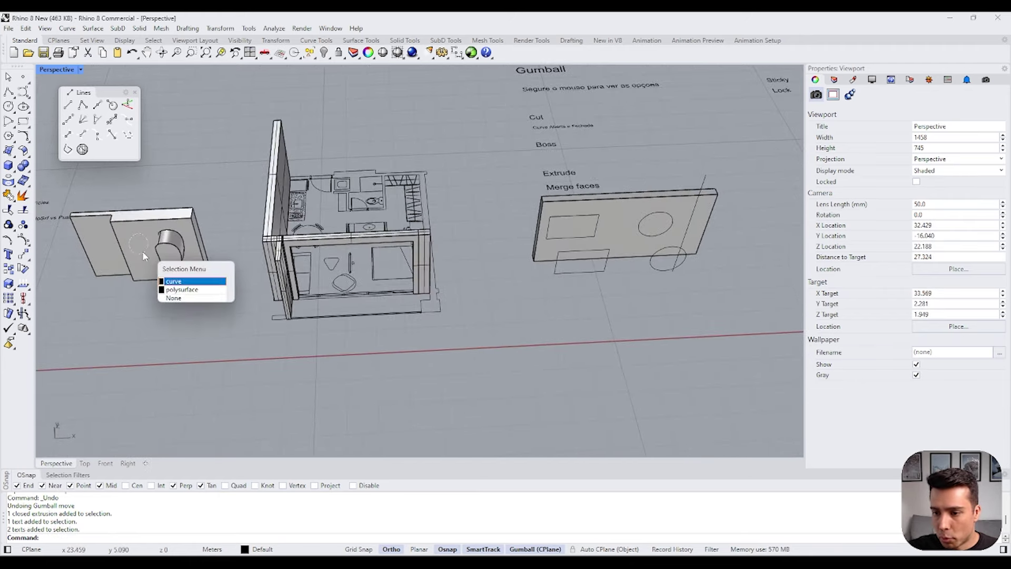
pyautogui.keyDown('shift'); pyautogui.moveTo(764, 227); pyautogui.dragTo(575, 257, button='right'); pyautogui.keyUp('shift')
pyautogui.scroll(1, 576, 257)
pyautogui.press('Escape')
pyautogui.scroll(3, 538, 250)
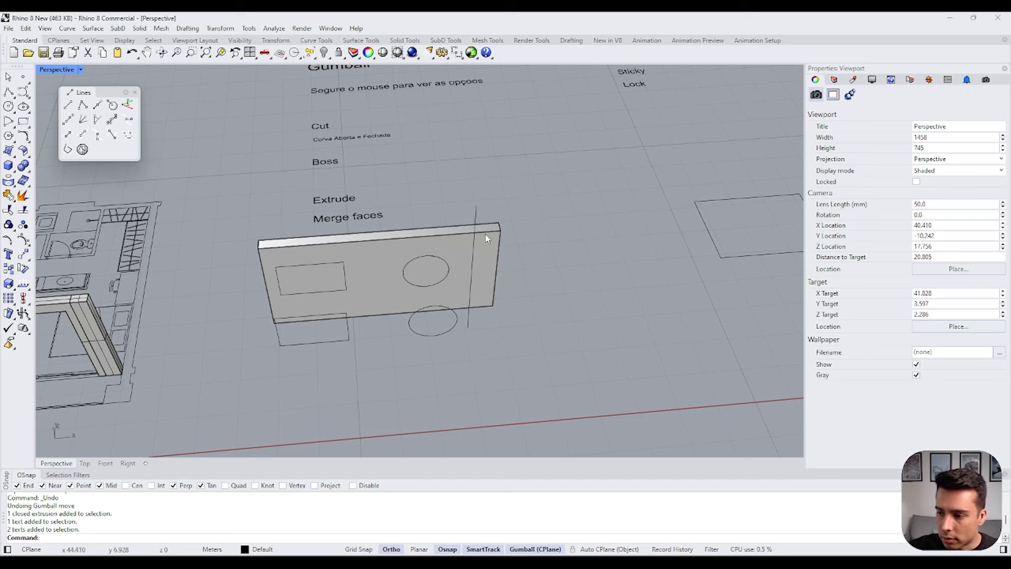
# Step: Try PushPull on the region inside the rectangle on the Gumball example slab, then undo it
pyautogui.scroll(3, 495, 232)
pyautogui.moveTo(488, 319); pyautogui.dragTo(374, 331, button='right')
pyautogui.click(388, 298)
pyautogui.click(359, 295)
pyautogui.press('Escape')
pyautogui.write('PushPull')
pyautogui.press('Return')
pyautogui.click(338, 270)
pyautogui.press('Return')
pyautogui.click(294, 218)
pyautogui.hotkey('ctrl', 'z')
# Step: Select the closed rectangle curve on the slab's front face to bring up its gumball
pyautogui.click(361, 276)
pyautogui.moveTo(365, 280); pyautogui.dragTo(390, 224, button='right')
pyautogui.scroll(3, 391, 287)
pyautogui.press('Escape')
pyautogui.click(390, 276)
pyautogui.scroll(2, 391, 275)
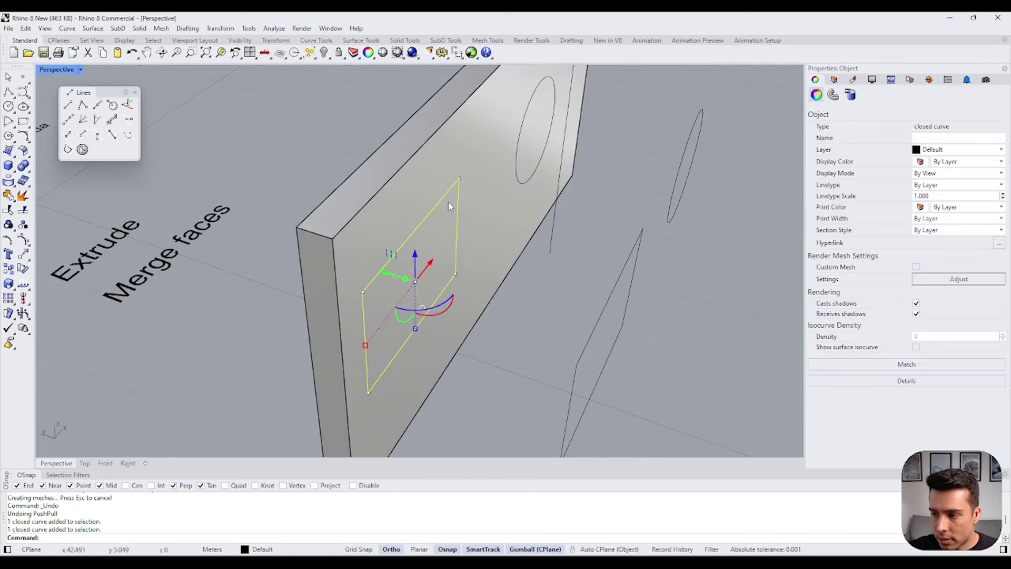
# Step: Try moving a corner point of the rectangle curve on the wall face and undo the move
pyautogui.moveTo(357, 299); pyautogui.dragTo(377, 288, button='right')
pyautogui.click(378, 286)
pyautogui.scroll(1, 379, 285)
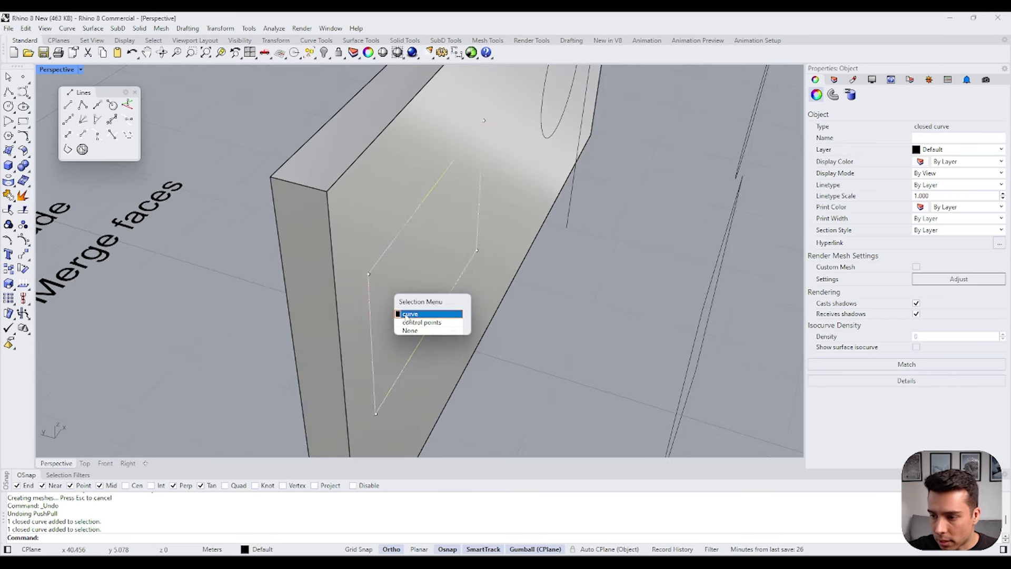
pyautogui.click(404, 313)
pyautogui.click(369, 274)
pyautogui.moveTo(352, 271); pyautogui.dragTo(358, 273)
pyautogui.moveTo(398, 251)
pyautogui.mouseDown(button='right')
pyautogui.moveTo(411, 250)
pyautogui.moveTo(424, 219)
pyautogui.moveTo(412, 252)
pyautogui.mouseUp(button='right')
pyautogui.hotkey('ctrl', 'z')
pyautogui.press('Escape')
# Step: Try moving the whole rectangle curve out from the wall face with the gumball and undo the move
pyautogui.click(394, 270)
pyautogui.keyDown('ctrl'); pyautogui.keyDown('shift'); pyautogui.click(389, 285); pyautogui.keyUp('shift'); pyautogui.keyUp('ctrl')
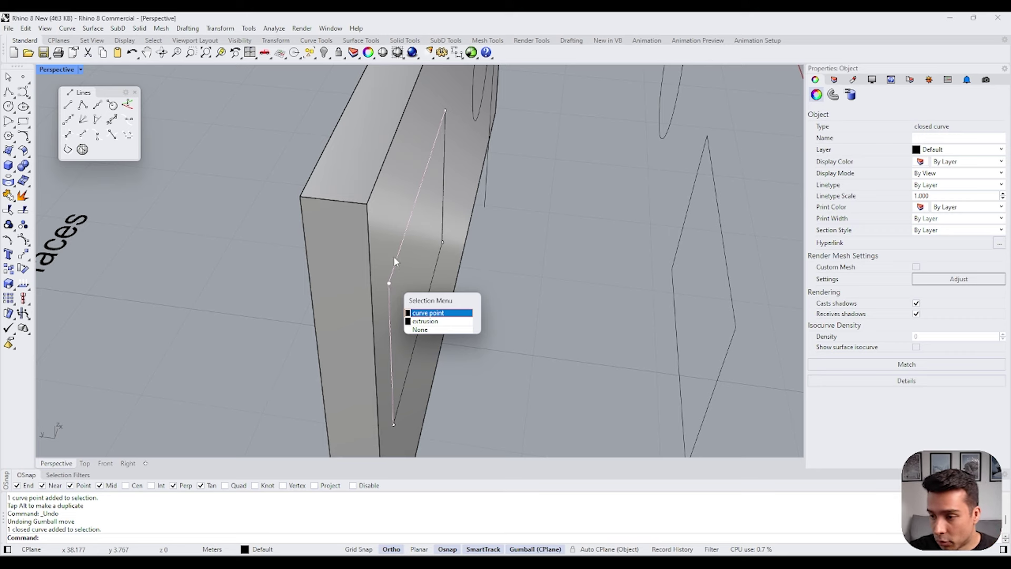
pyautogui.press('Escape')
pyautogui.click(398, 262)
pyautogui.moveTo(387, 256); pyautogui.dragTo(426, 262)
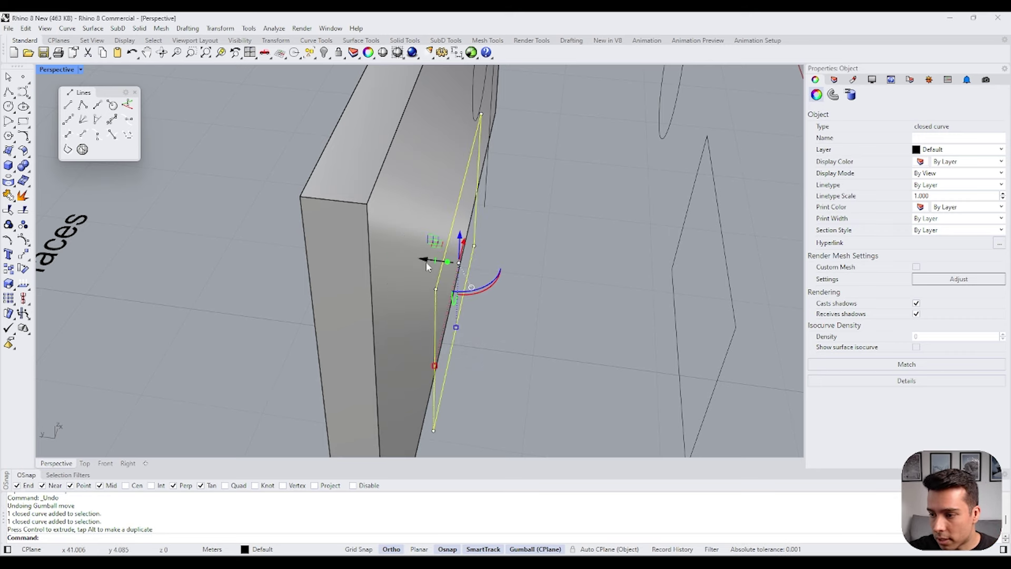
pyautogui.scroll(-7, 426, 263)
pyautogui.click(577, 269)
pyautogui.click(571, 270)
pyautogui.moveTo(575, 270); pyautogui.dragTo(542, 291, button='right')
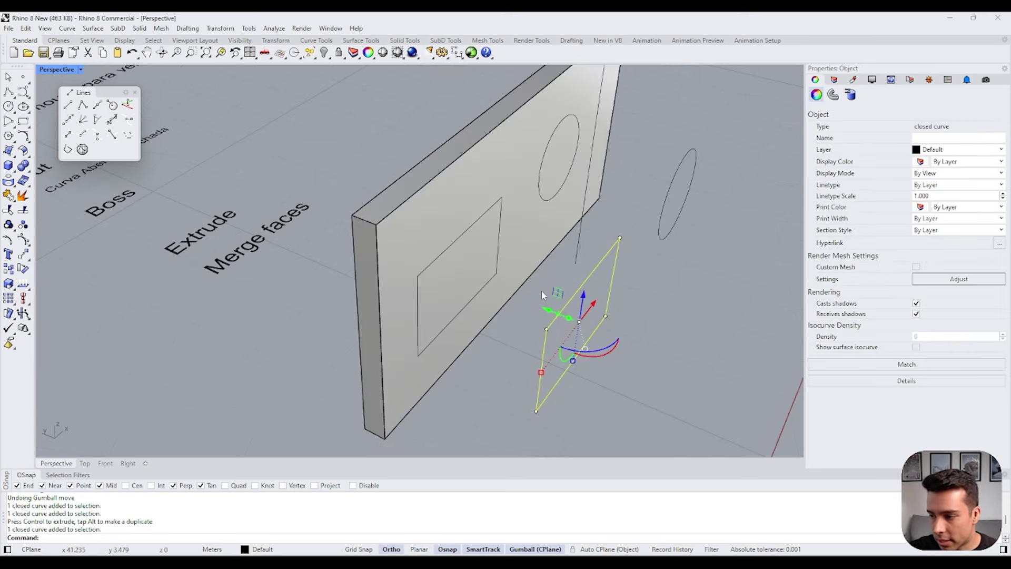
pyautogui.hotkey('ctrl', 'z')
pyautogui.press('Escape')
# Step: Examine the gumball extrusion handle's cut and boss options for the rectangle on the wall face
pyautogui.click(420, 255)
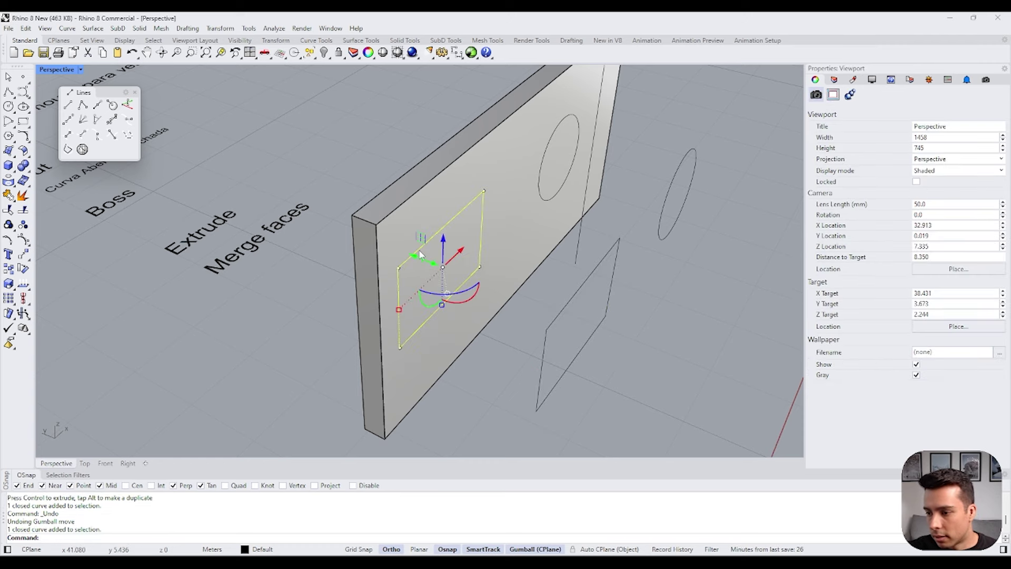
pyautogui.moveTo(430, 293); pyautogui.dragTo(427, 277, button='right')
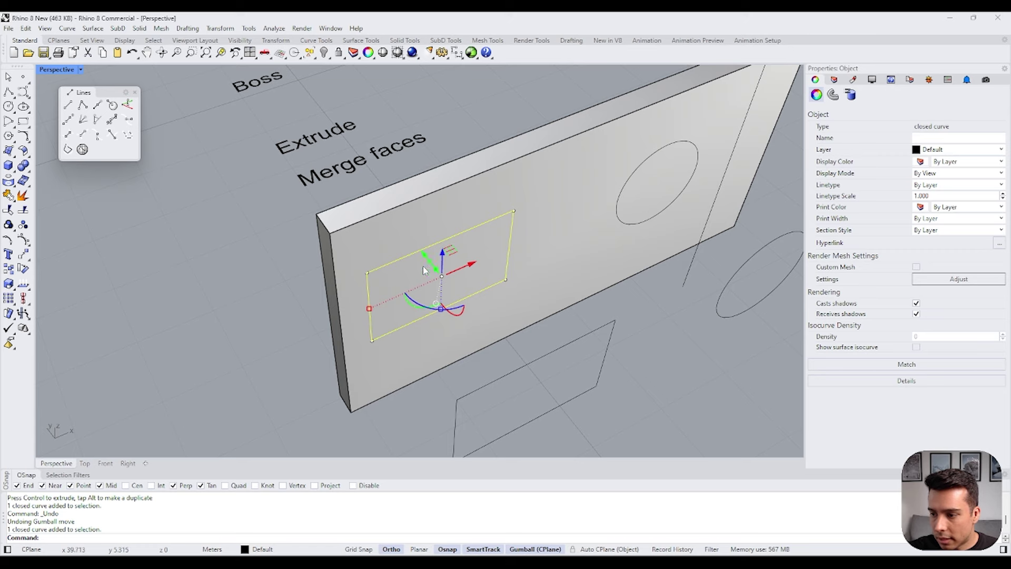
pyautogui.scroll(3, 426, 264)
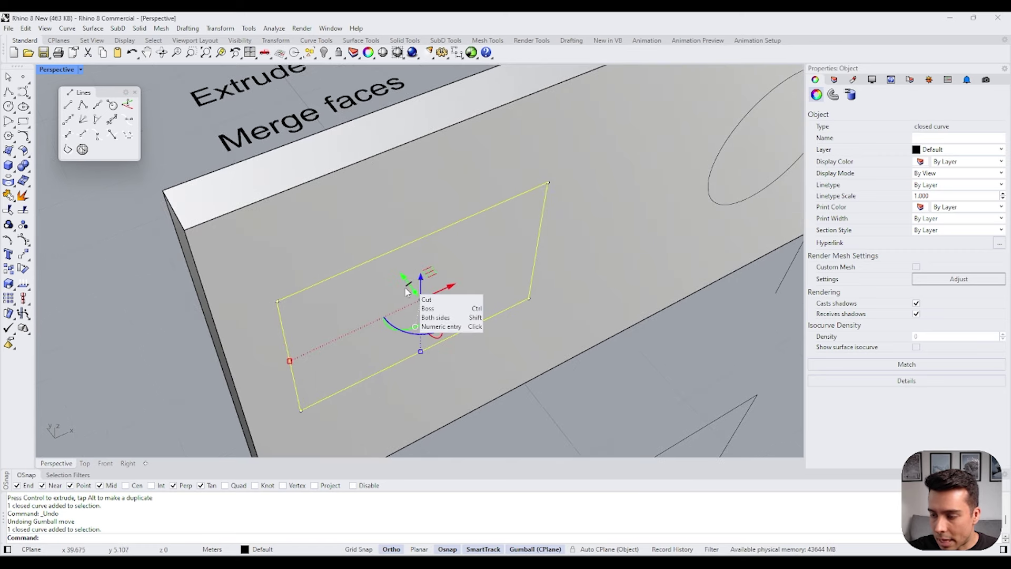
pyautogui.click(437, 294)
pyautogui.press('Escape')
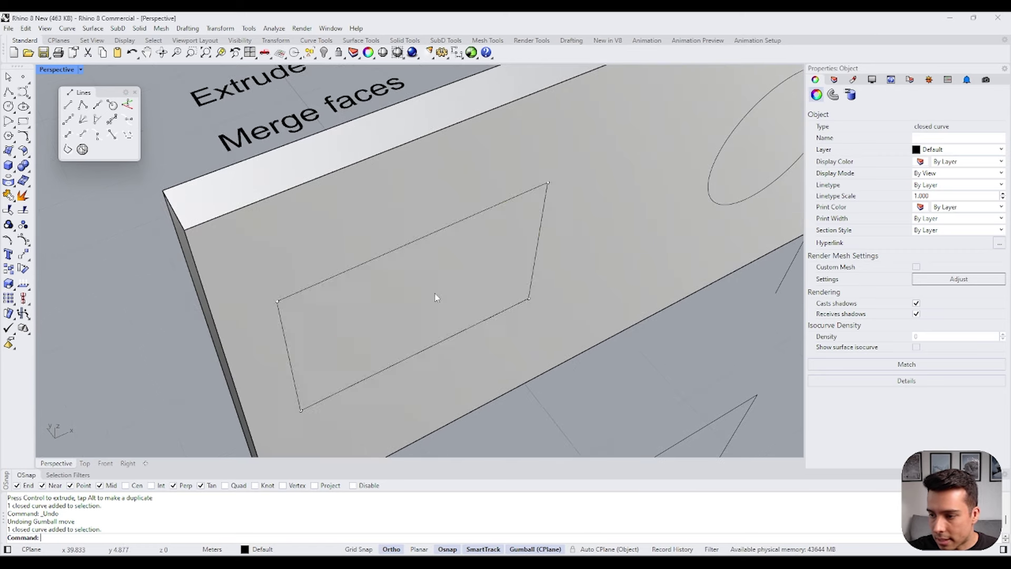
pyautogui.click(435, 295)
pyautogui.press('Escape')
# Step: Try cutting an opening through the wall with the rectangle on its face and undo the cut
pyautogui.click(425, 238)
pyautogui.moveTo(433, 287); pyautogui.dragTo(433, 265, button='right')
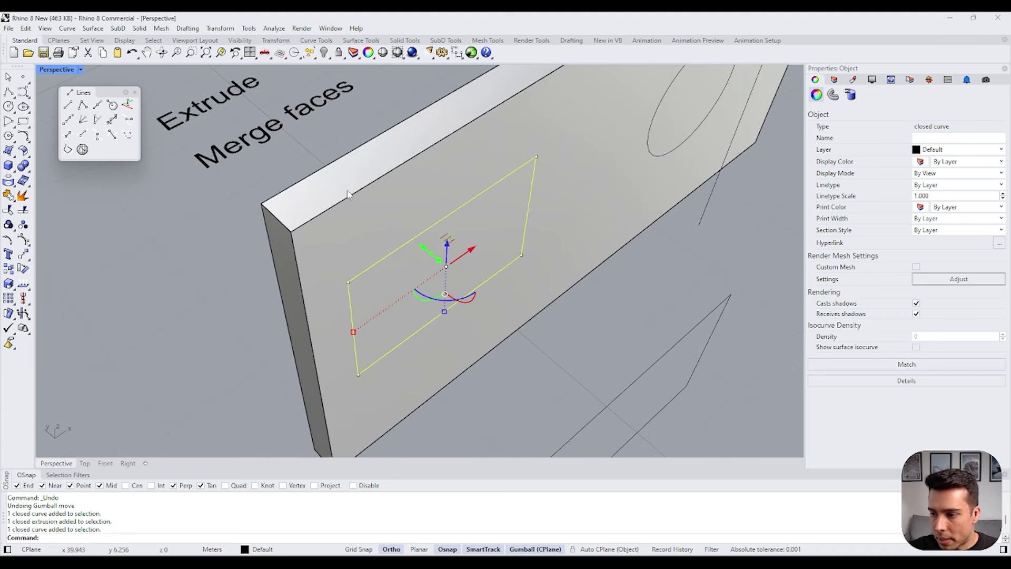
pyautogui.moveTo(348, 194); pyautogui.dragTo(454, 263, button='right')
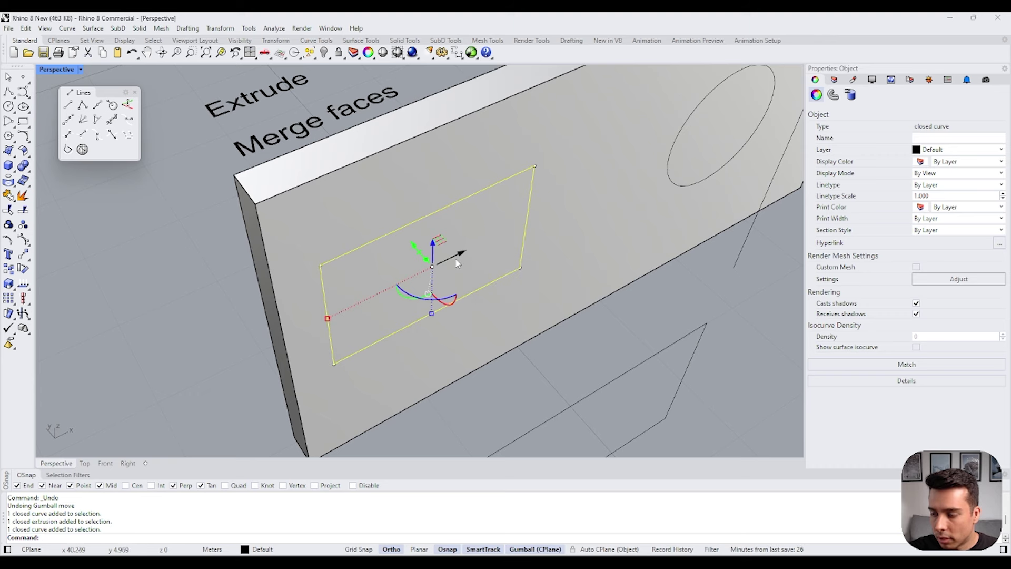
pyautogui.moveTo(409, 231)
pyautogui.mouseDown(button='right')
pyautogui.moveTo(432, 231)
pyautogui.moveTo(425, 224)
pyautogui.mouseUp(button='right')
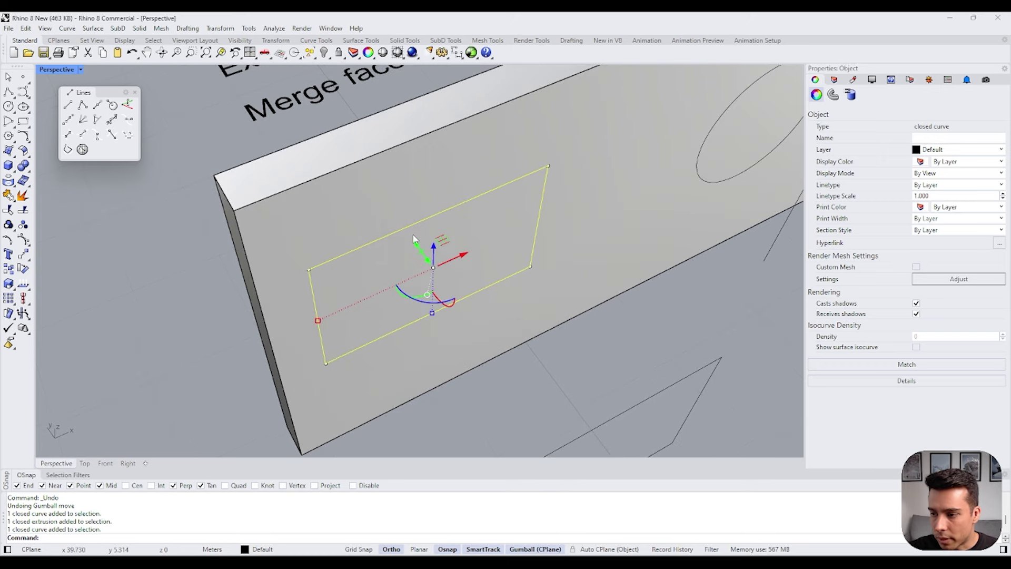
pyautogui.moveTo(437, 271); pyautogui.dragTo(430, 281, button='right')
pyautogui.moveTo(443, 266); pyautogui.dragTo(367, 160)
pyautogui.moveTo(368, 162); pyautogui.dragTo(337, 138, button='right')
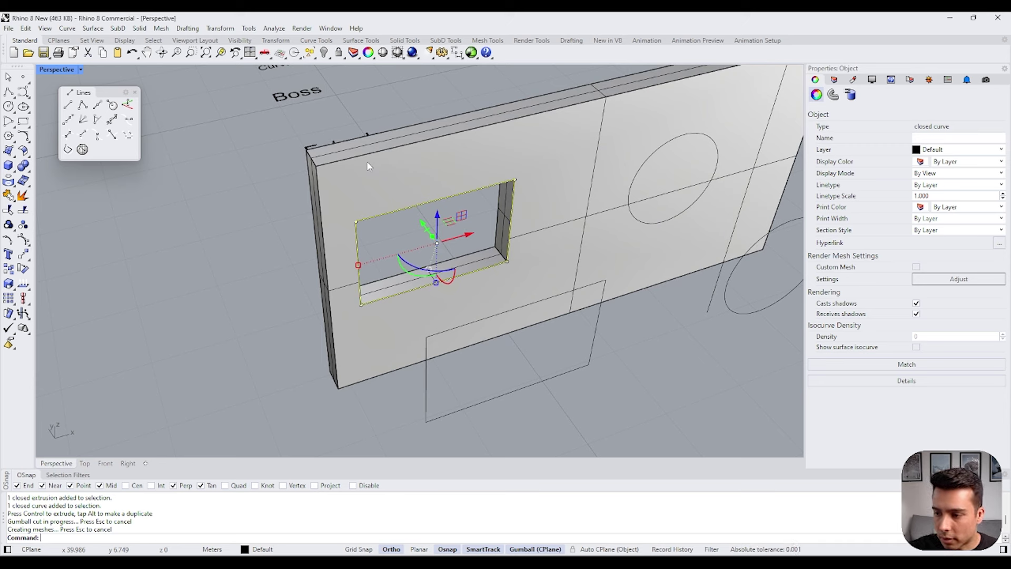
pyautogui.hotkey('ctrl', 'z')
# Step: Delete the rectangle curve lying on the wall face
pyautogui.click(362, 254)
pyautogui.click(357, 258)
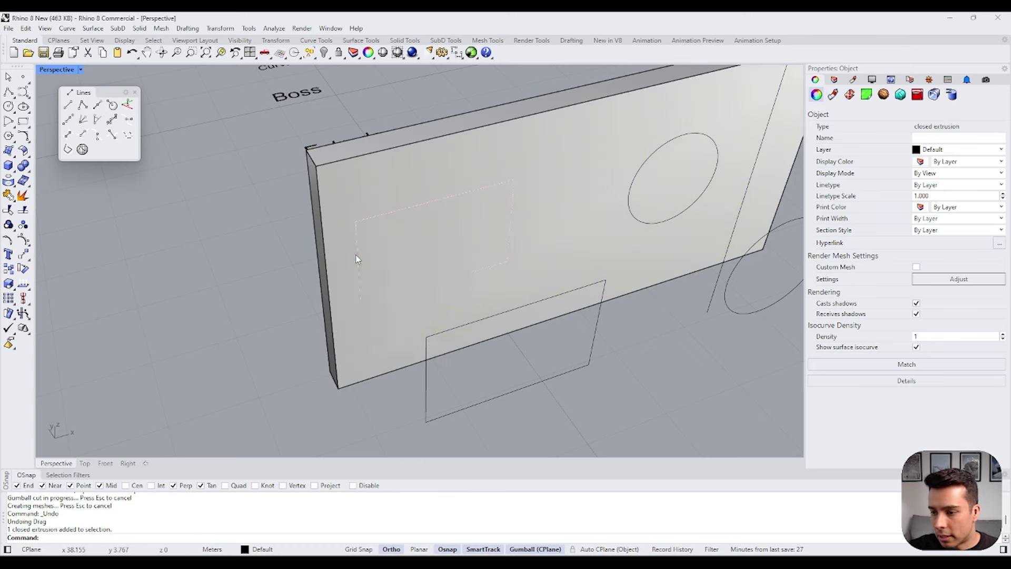
pyautogui.click(401, 285)
pyautogui.press('Delete')
# Step: Try cutting the wall with the rectangle curve standing in front of it and undo the cut
pyautogui.click(482, 354)
pyautogui.moveTo(506, 353); pyautogui.dragTo(481, 318, button='right')
pyautogui.moveTo(489, 322); pyautogui.dragTo(321, 148)
pyautogui.scroll(-3, 320, 148)
pyautogui.click(445, 296)
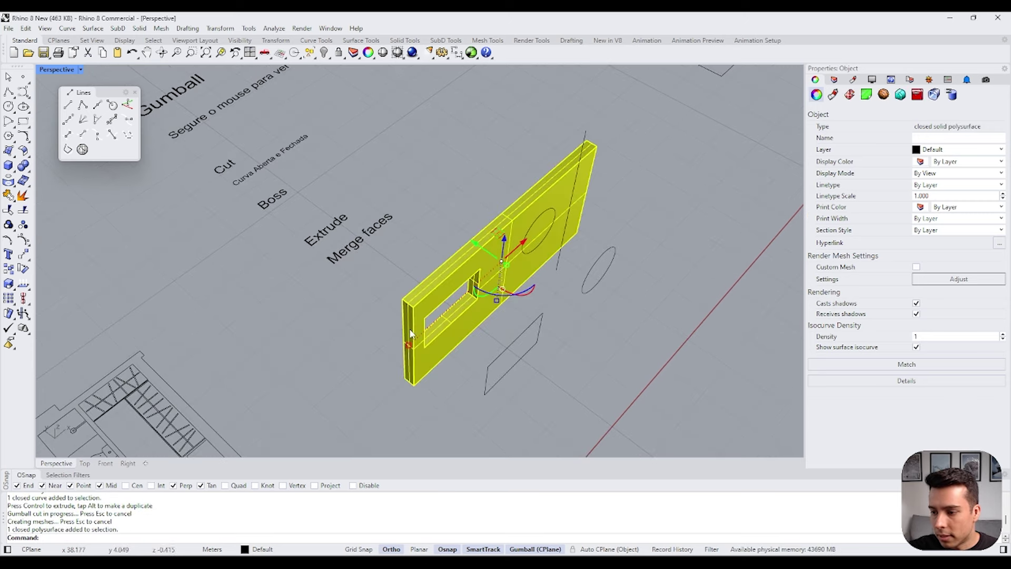
pyautogui.hotkey('ctrl', 'z')
# Step: Copy the wall a short distance behind itself with the gumball
pyautogui.click(466, 256)
pyautogui.moveTo(477, 248); pyautogui.dragTo(441, 221)
pyautogui.press('alt')
# Step: Cut a rectangular opening through both walls with the rectangle curve in front of them
pyautogui.click(489, 364)
pyautogui.keyDown('ctrl'); pyautogui.moveTo(496, 342); pyautogui.dragTo(358, 210); pyautogui.keyUp('ctrl')
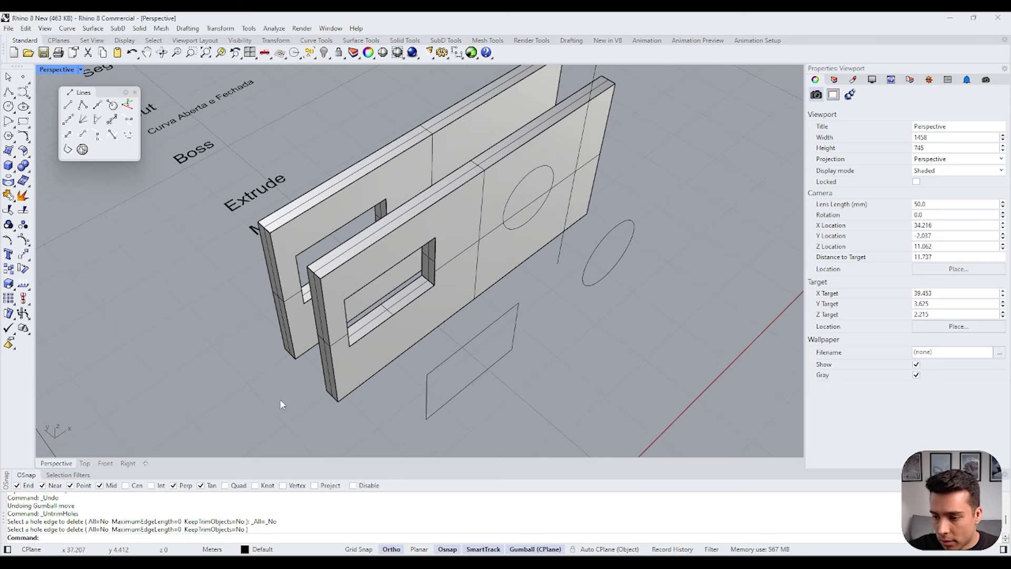
pyautogui.moveTo(258, 405); pyautogui.dragTo(260, 404, button='right')
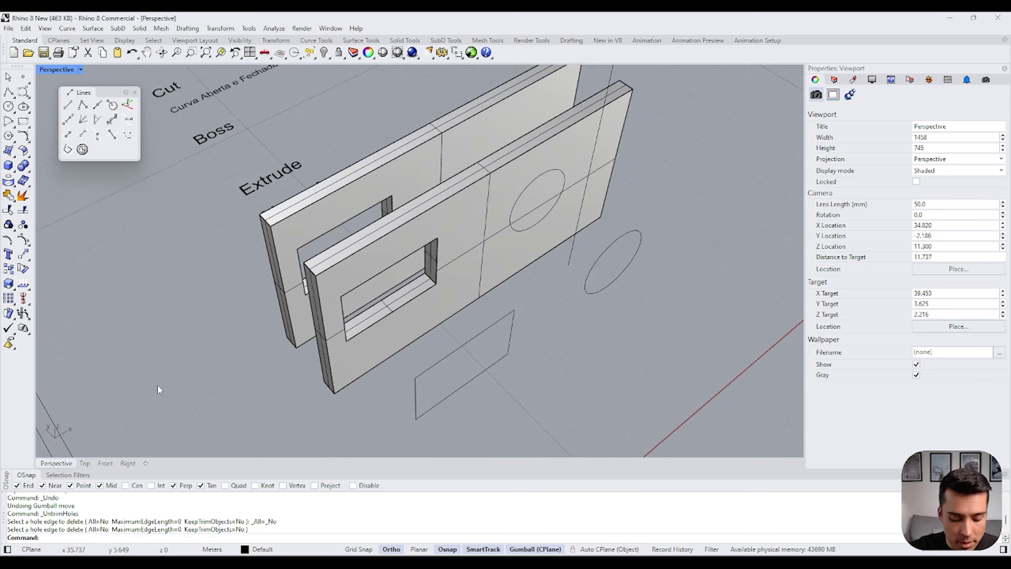
# Step: Fill the rectangular openings in both walls with the UntrimHoles command
pyautogui.write('im')
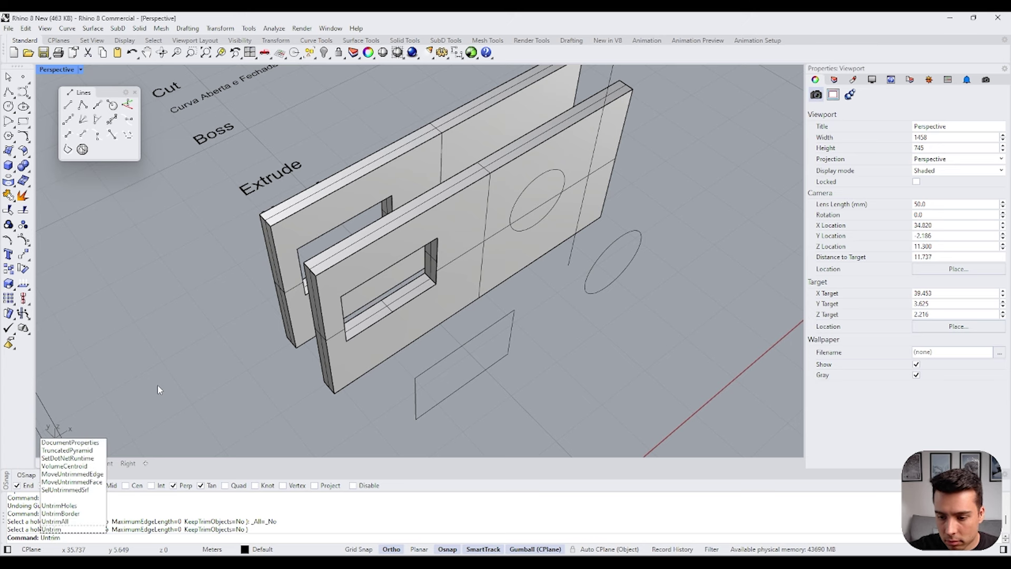
pyautogui.click(87, 507)
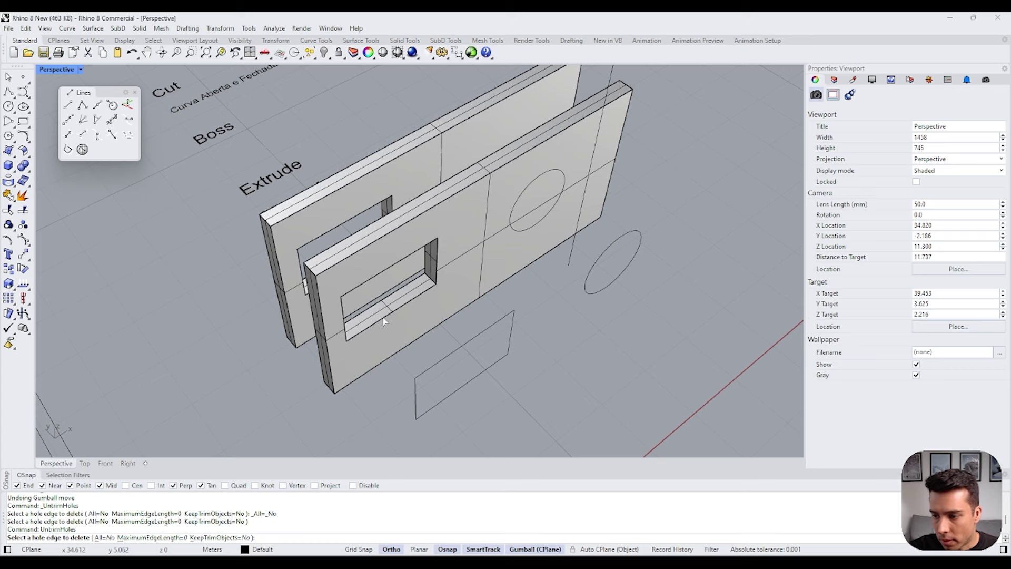
pyautogui.click(381, 320)
pyautogui.moveTo(326, 261); pyautogui.dragTo(356, 245, button='right')
pyautogui.rightClick(311, 326)
pyautogui.rightClick(311, 325)
pyautogui.click(311, 325)
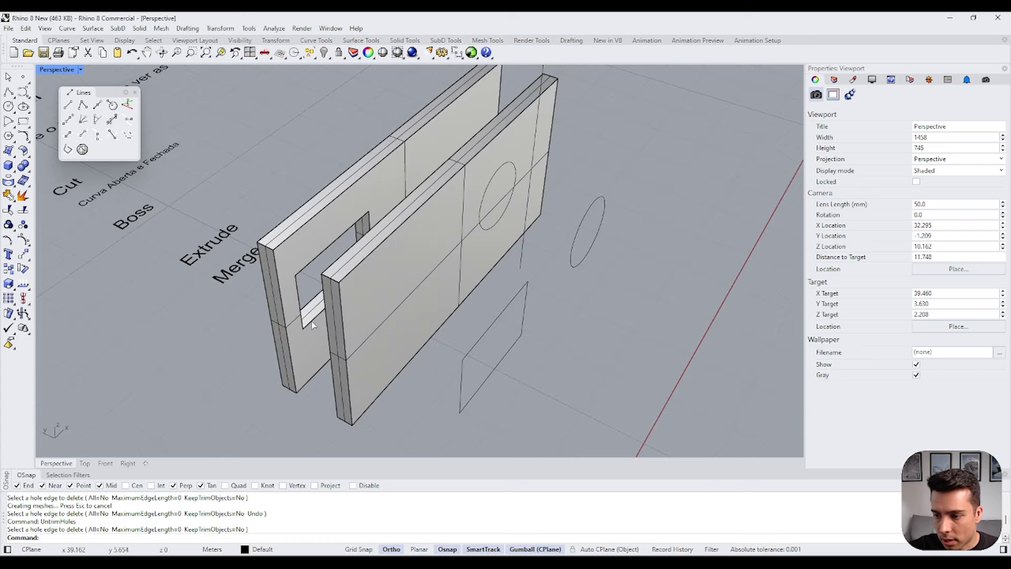
pyautogui.moveTo(320, 380); pyautogui.dragTo(429, 346, button='right')
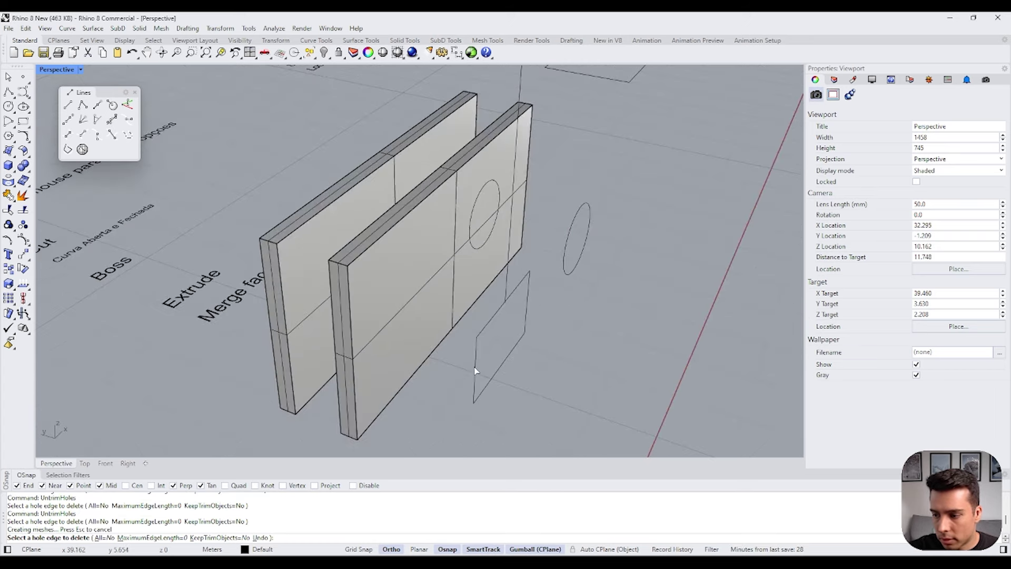
pyautogui.rightClick(474, 391)
# Step: Skew the rectangle curve in front of the walls by moving its outer lower corner point outward
pyautogui.click(474, 392)
pyautogui.click(473, 402)
pyautogui.moveTo(486, 386); pyautogui.dragTo(477, 399)
# Step: Try cutting both walls with the skewed rectangle curve and undo the cut
pyautogui.click(470, 383)
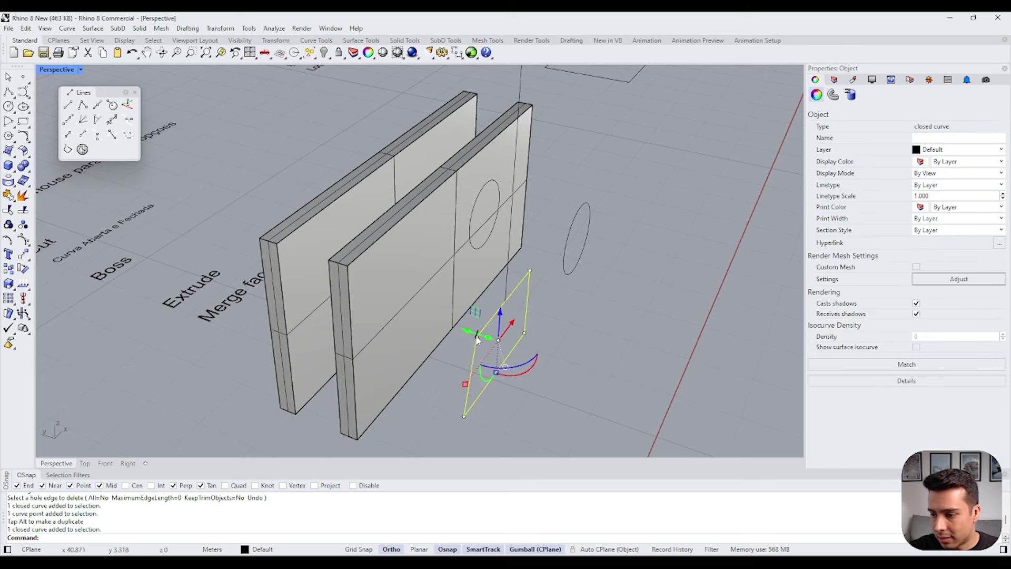
pyautogui.keyDown('ctrl'); pyautogui.moveTo(477, 337); pyautogui.dragTo(223, 249); pyautogui.keyUp('ctrl')
pyautogui.moveTo(337, 295); pyautogui.dragTo(417, 290, button='right')
pyautogui.click(232, 255)
pyautogui.hotkey('ctrl', 'z')
# Step: Cut a round hole through the front wall with the circle on its face and delete the rear wall
pyautogui.click(389, 287)
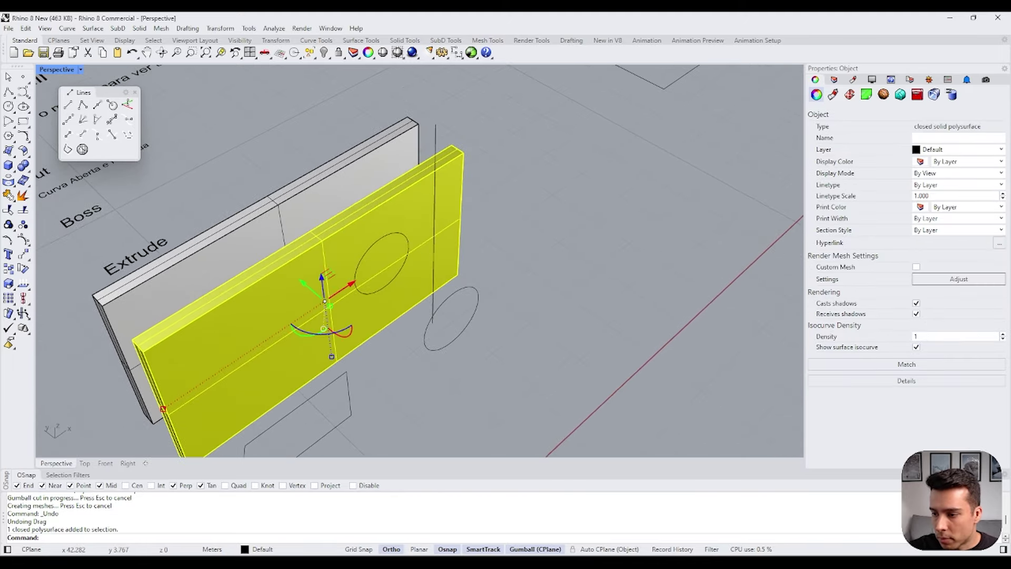
pyautogui.click(400, 276)
pyautogui.keyDown('ctrl'); pyautogui.moveTo(374, 257); pyautogui.dragTo(342, 228); pyautogui.keyUp('ctrl')
pyautogui.moveTo(343, 232); pyautogui.dragTo(359, 191, button='right')
pyautogui.click(360, 192)
pyautogui.press('Delete')
# Step: Shift the vertical line farther in front of the wall and cut the wall in two with it
pyautogui.moveTo(442, 295); pyautogui.dragTo(429, 217, button='right')
pyautogui.scroll(-2, 429, 216)
pyautogui.click(429, 217)
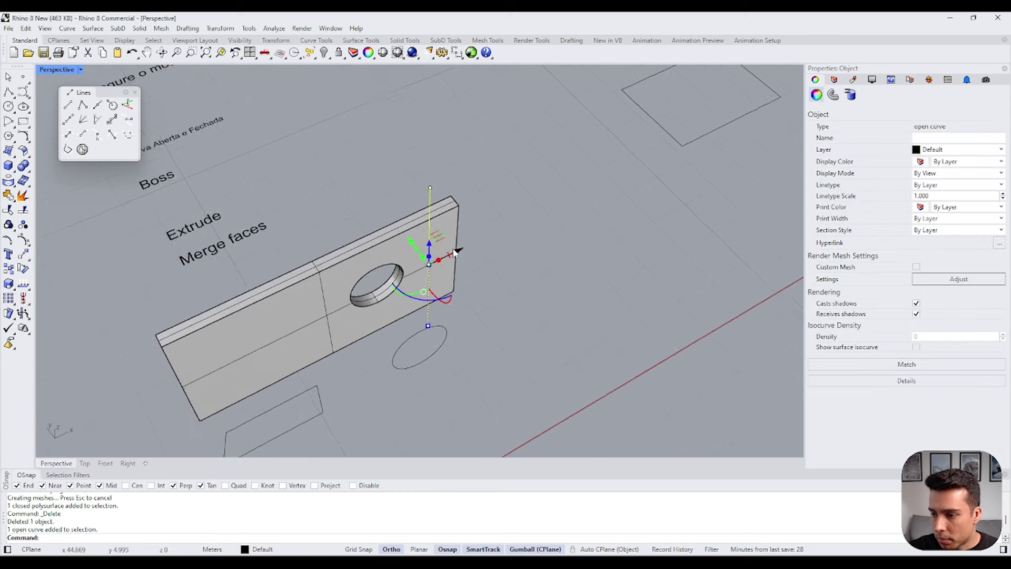
pyautogui.moveTo(411, 240); pyautogui.dragTo(432, 267)
pyautogui.moveTo(432, 266); pyautogui.dragTo(426, 182, button='right')
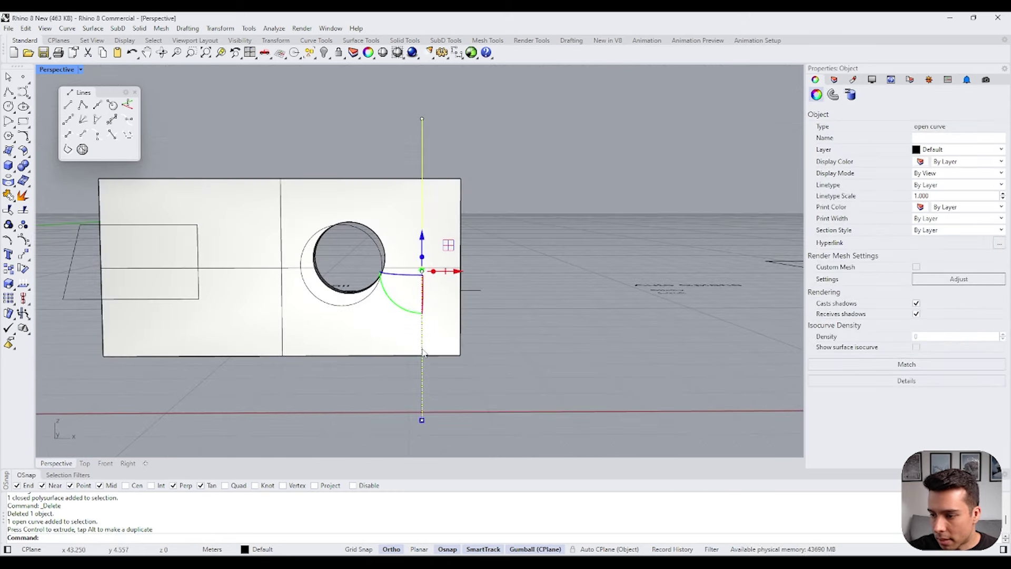
pyautogui.moveTo(425, 358); pyautogui.dragTo(425, 361, button='right')
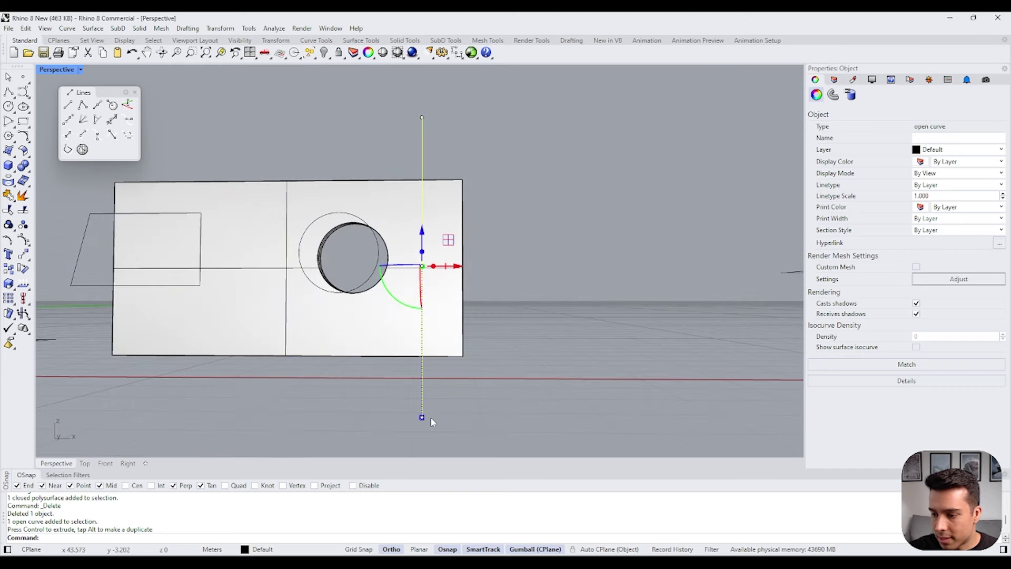
pyautogui.moveTo(432, 422); pyautogui.dragTo(451, 453, button='right')
pyautogui.keyDown('ctrl'); pyautogui.moveTo(429, 269); pyautogui.dragTo(340, 168); pyautogui.keyUp('ctrl')
pyautogui.moveTo(439, 229); pyautogui.dragTo(432, 222, button='right')
# Step: Move the cut-off end piece away from the wall along the wall's length
pyautogui.click(432, 223)
pyautogui.moveTo(467, 239); pyautogui.dragTo(497, 230)
pyautogui.click(525, 236)
pyautogui.moveTo(528, 238)
pyautogui.mouseDown(button='right')
pyautogui.moveTo(474, 210)
pyautogui.moveTo(498, 266)
pyautogui.moveTo(524, 248)
pyautogui.mouseUp(button='right')
pyautogui.scroll(-3, 525, 236)
pyautogui.moveTo(290, 141); pyautogui.dragTo(397, 178)
pyautogui.click(440, 196)
pyautogui.scroll(-3, 438, 196)
pyautogui.moveTo(379, 135); pyautogui.dragTo(373, 145, button='right')
pyautogui.scroll(1, 365, 207)
pyautogui.click(343, 193)
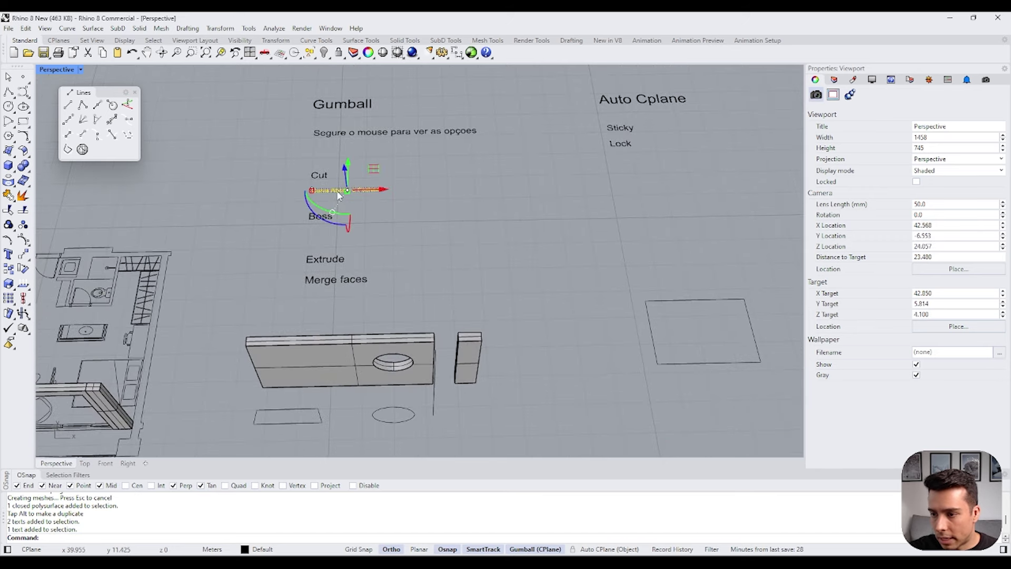
pyautogui.press('Escape')
# Step: Shift the skewed rectangle curve past the wall's end and cut an open notch in the wall with it
pyautogui.moveTo(332, 316); pyautogui.dragTo(343, 290, button='right')
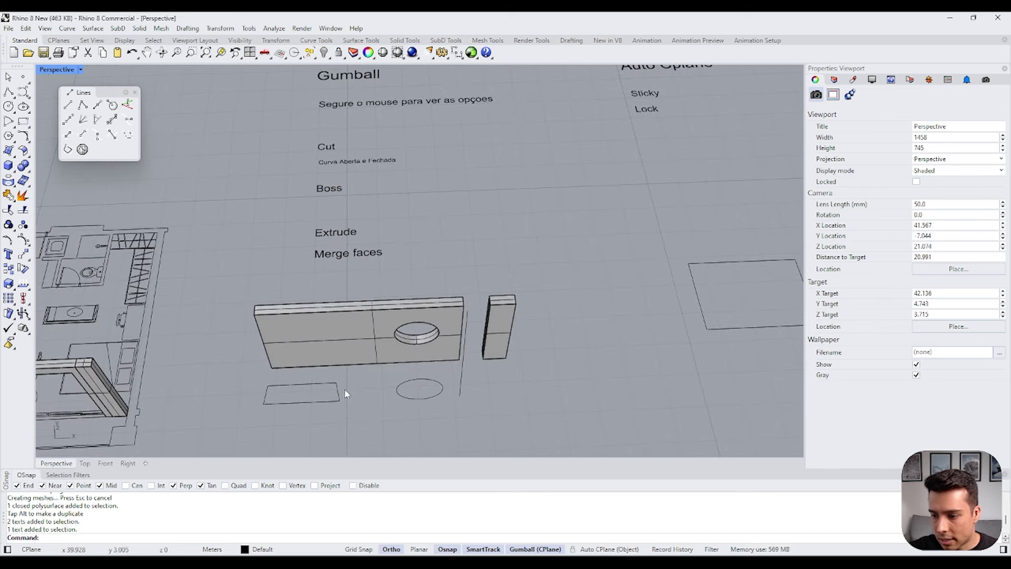
pyautogui.click(339, 392)
pyautogui.scroll(1, 337, 392)
pyautogui.moveTo(337, 393); pyautogui.dragTo(372, 353, button='right')
pyautogui.click(350, 373)
pyautogui.moveTo(378, 340); pyautogui.dragTo(283, 236)
pyautogui.moveTo(283, 236); pyautogui.dragTo(372, 331, button='right')
# Step: Place the vertical line mid-wall, shortened to the wall's height, and try to cut the wall with it
pyautogui.click(418, 326)
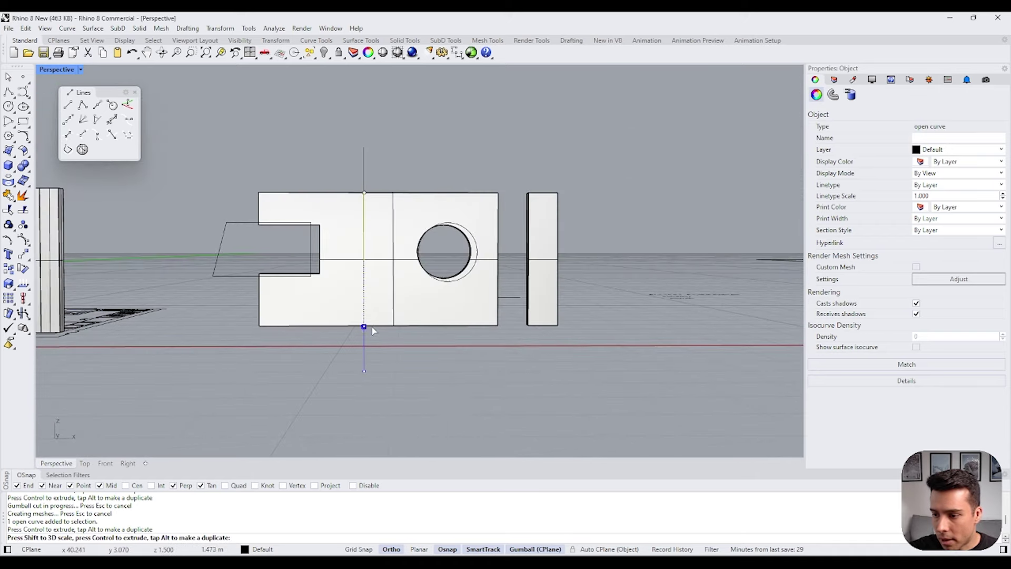
pyautogui.moveTo(386, 298); pyautogui.dragTo(386, 296)
pyautogui.moveTo(386, 296); pyautogui.dragTo(437, 369, button='right')
pyautogui.keyDown('ctrl'); pyautogui.moveTo(368, 244); pyautogui.dragTo(305, 164); pyautogui.keyUp('ctrl')
pyautogui.press('Escape')
# Step: Try the cut again with the shortened line and lengthen the line beyond the wall's top and bottom edges
pyautogui.moveTo(378, 236); pyautogui.dragTo(386, 271, button='right')
pyautogui.click(388, 271)
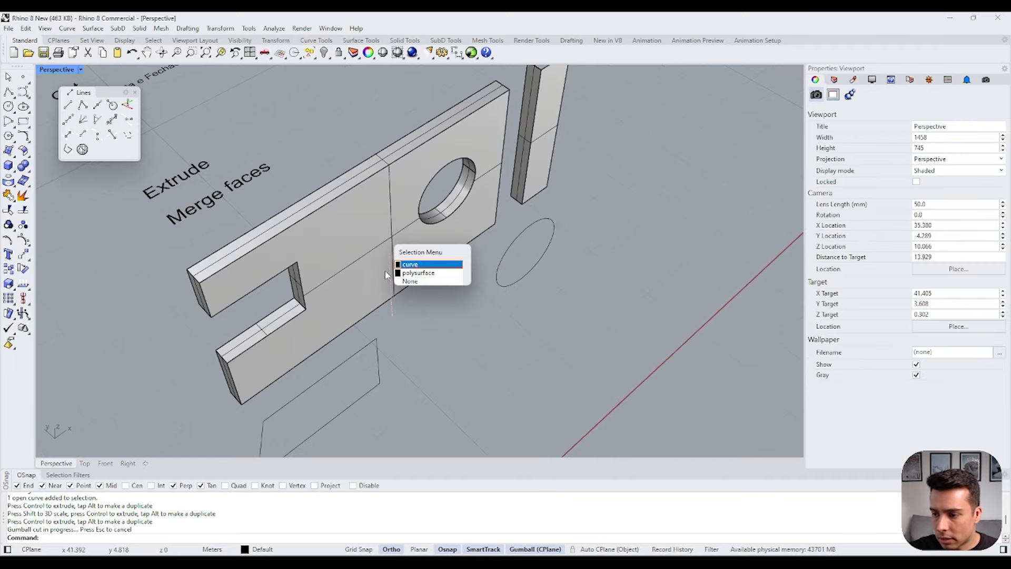
pyautogui.click(405, 265)
pyautogui.keyDown('ctrl'); pyautogui.moveTo(373, 270); pyautogui.dragTo(311, 191); pyautogui.keyUp('ctrl')
pyautogui.moveTo(432, 358); pyautogui.dragTo(421, 313, button='right')
pyautogui.moveTo(408, 300); pyautogui.dragTo(412, 388)
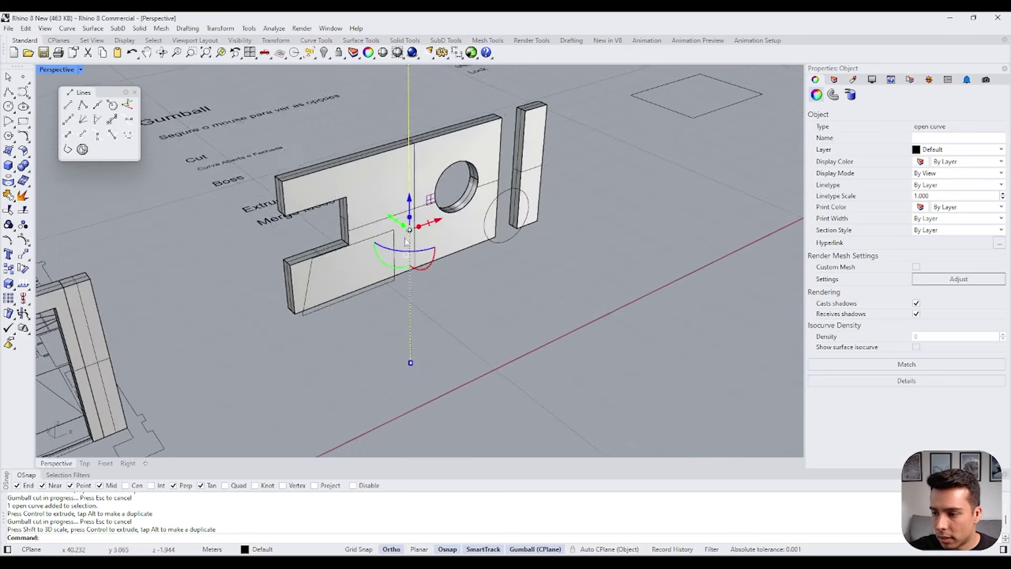
# Step: Try cutting the wall with the lengthened vertical line and undo the cut
pyautogui.moveTo(398, 223); pyautogui.dragTo(334, 164)
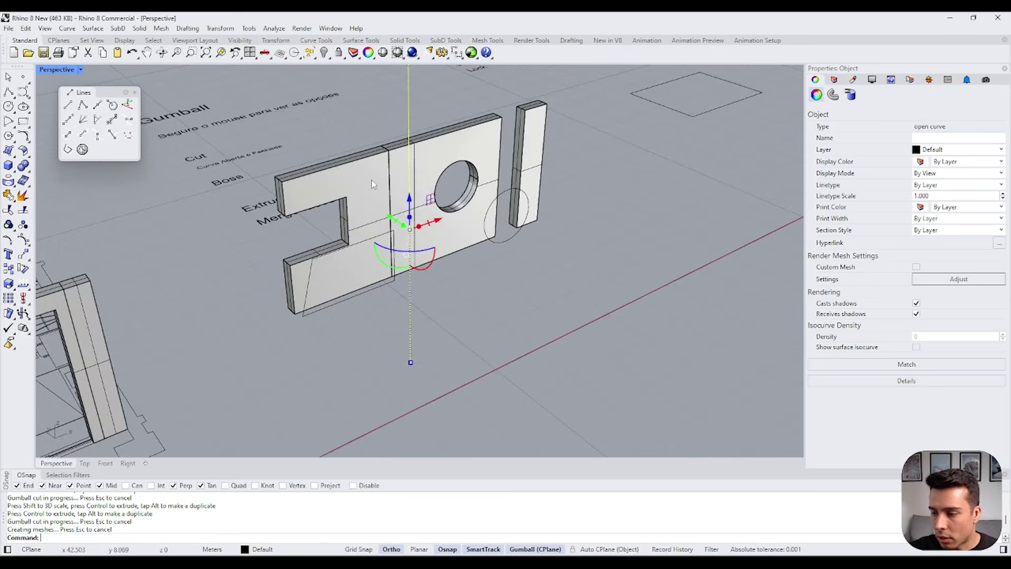
pyautogui.scroll(6, 395, 156)
pyautogui.hotkey('ctrl', 'z')
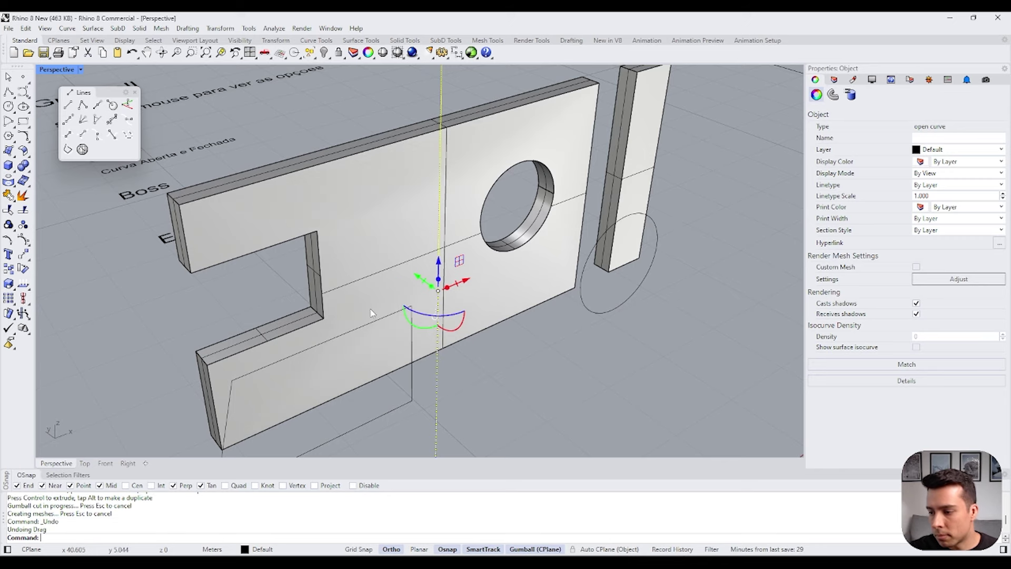
pyautogui.scroll(-8, 375, 311)
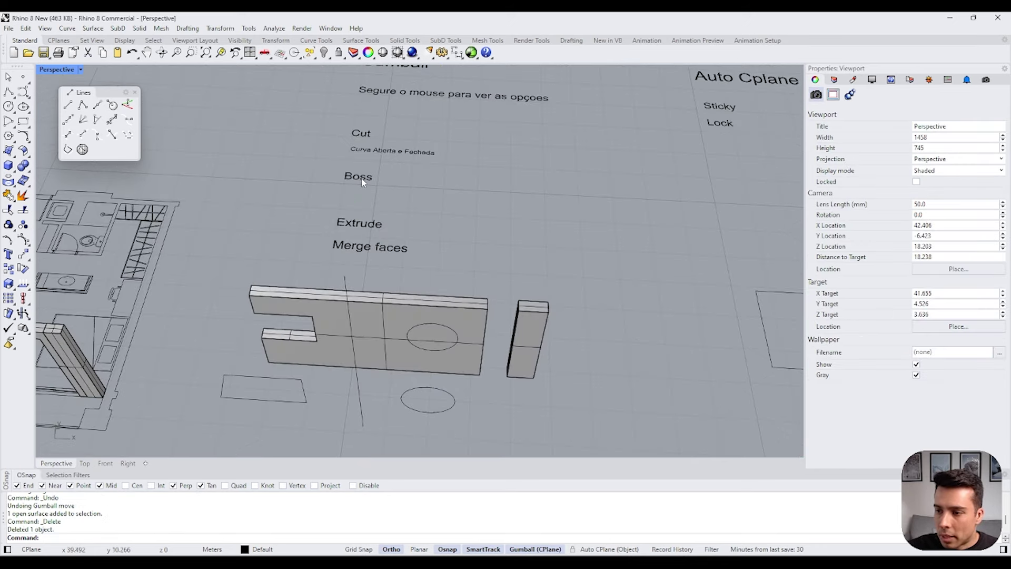
pyautogui.click(361, 178)
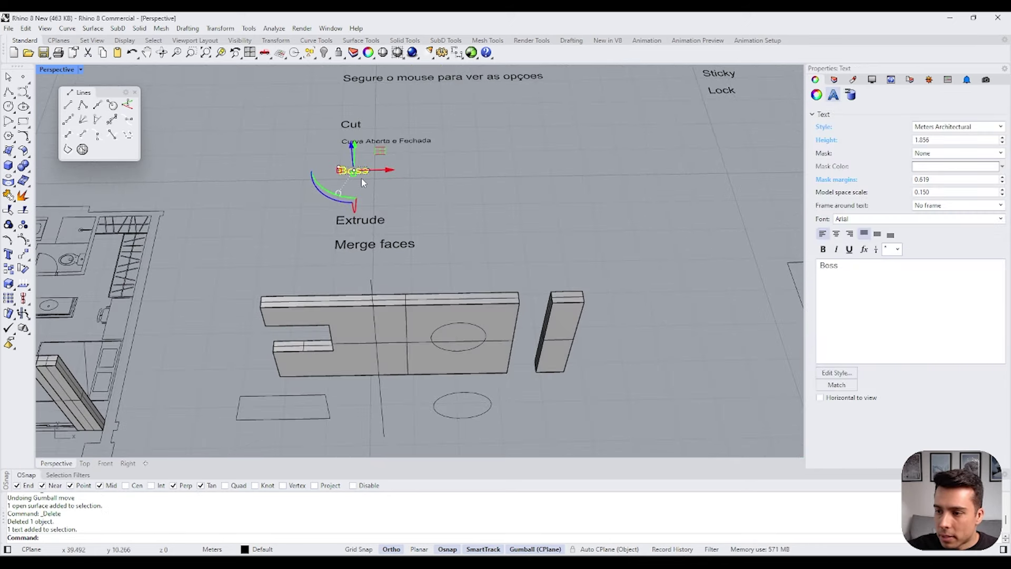
pyautogui.press('Escape')
# Step: Examine the gumball's extrusion options for the ellipse on the wall's face, including Cut, Boss and Both sides
pyautogui.click(484, 340)
pyautogui.click(512, 369)
pyautogui.moveTo(449, 328); pyautogui.dragTo(428, 315, button='right')
pyautogui.moveTo(428, 315)
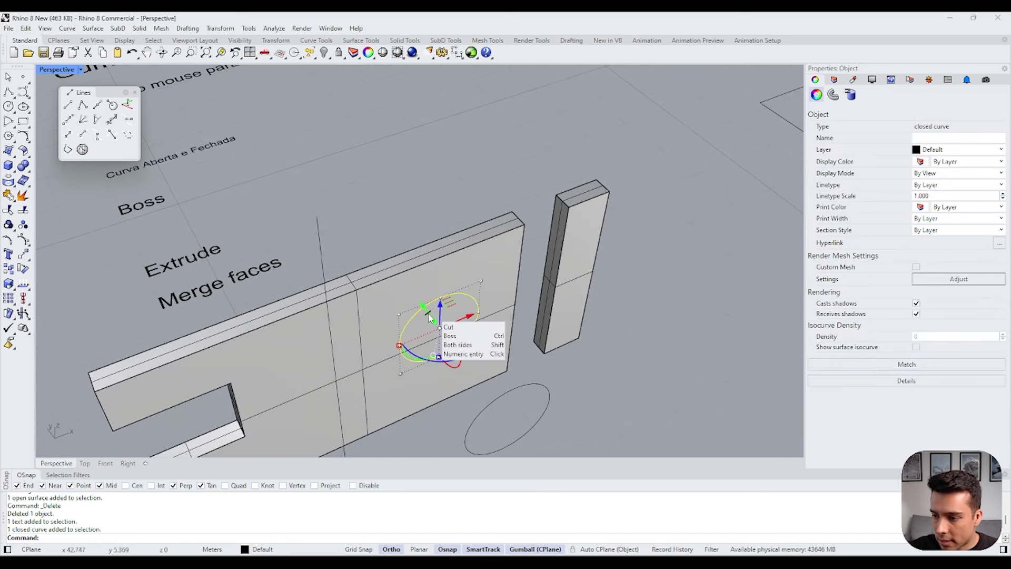
pyautogui.scroll(3, 427, 315)
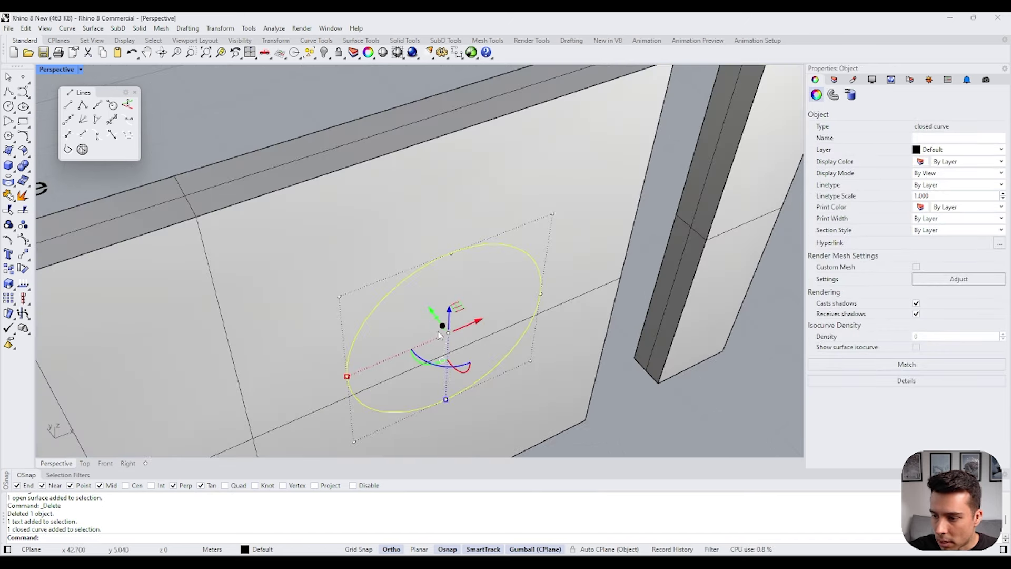
pyautogui.moveTo(439, 325); pyautogui.dragTo(445, 315, button='right')
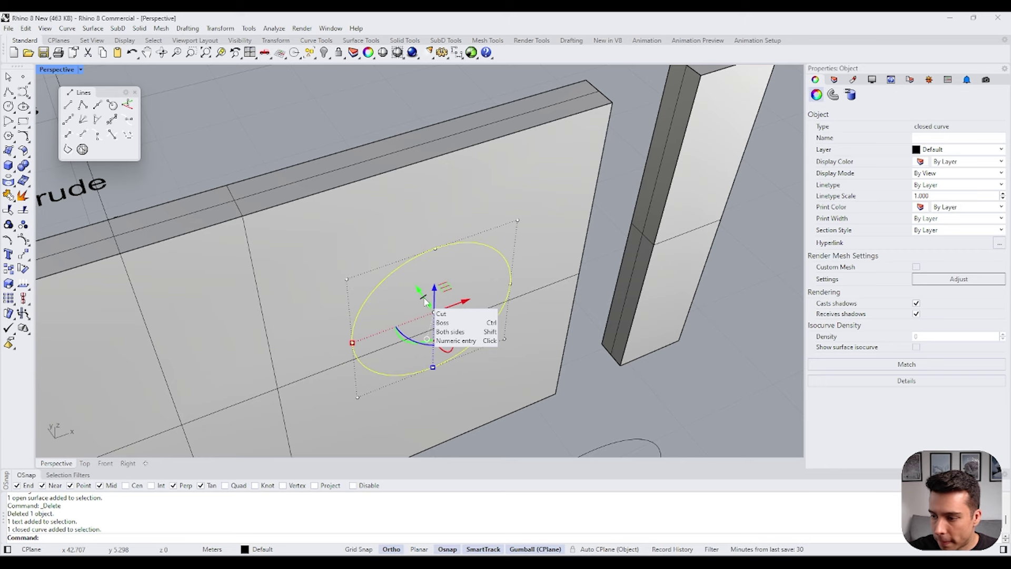
pyautogui.scroll(-2, 425, 301)
pyautogui.moveTo(424, 298); pyautogui.dragTo(457, 295, button='right')
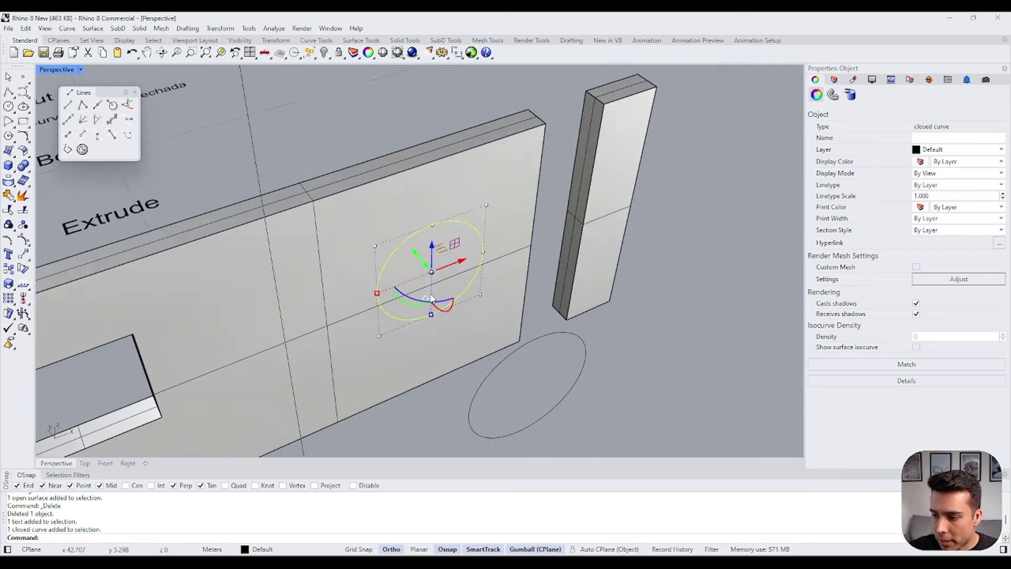
pyautogui.scroll(-1, 460, 302)
# Step: Delete the ellipse on the wall's face and the vertical line, repositioning the remaining ellipse in front of the wall
pyautogui.press('Delete')
pyautogui.click(482, 330)
pyautogui.moveTo(482, 331); pyautogui.dragTo(375, 396, button='right')
pyautogui.scroll(-2, 444, 289)
pyautogui.click(377, 396)
pyautogui.press('Delete')
# Step: Extrude the ellipse in front of the wall through to the far side with the gumball's Boss option
pyautogui.scroll(3, 380, 292)
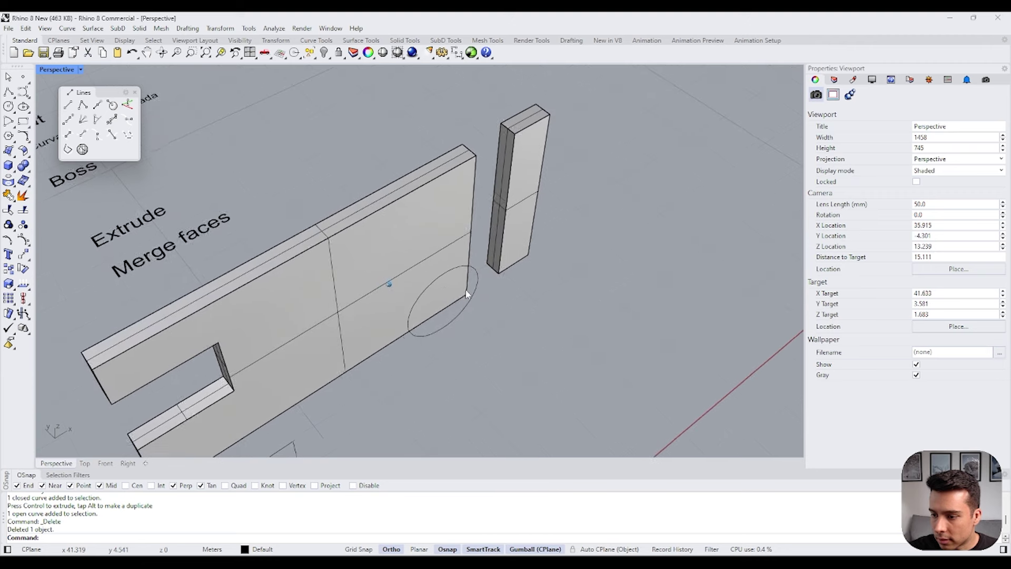
pyautogui.click(444, 308)
pyautogui.scroll(2, 445, 308)
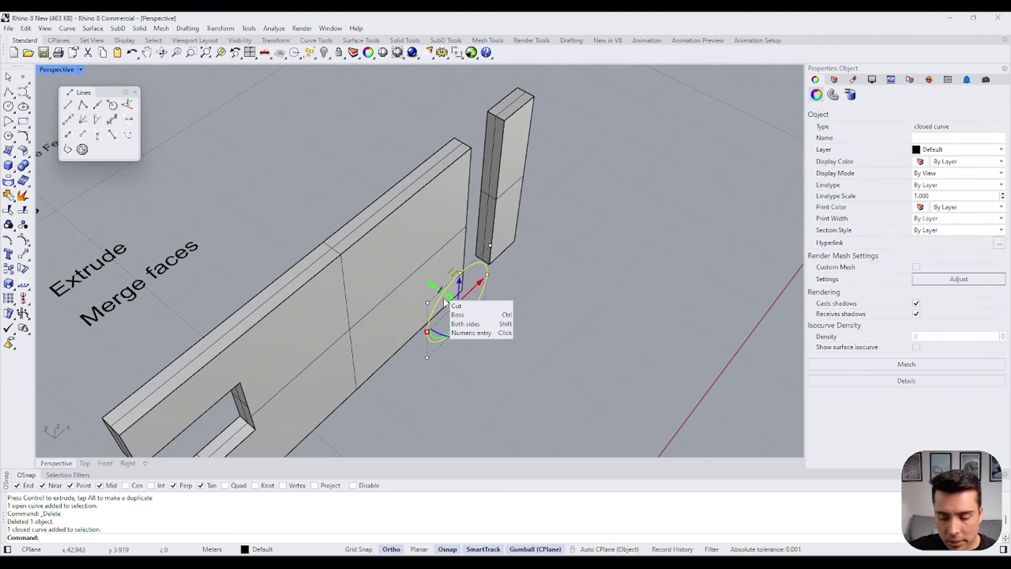
pyautogui.moveTo(442, 293); pyautogui.dragTo(363, 198)
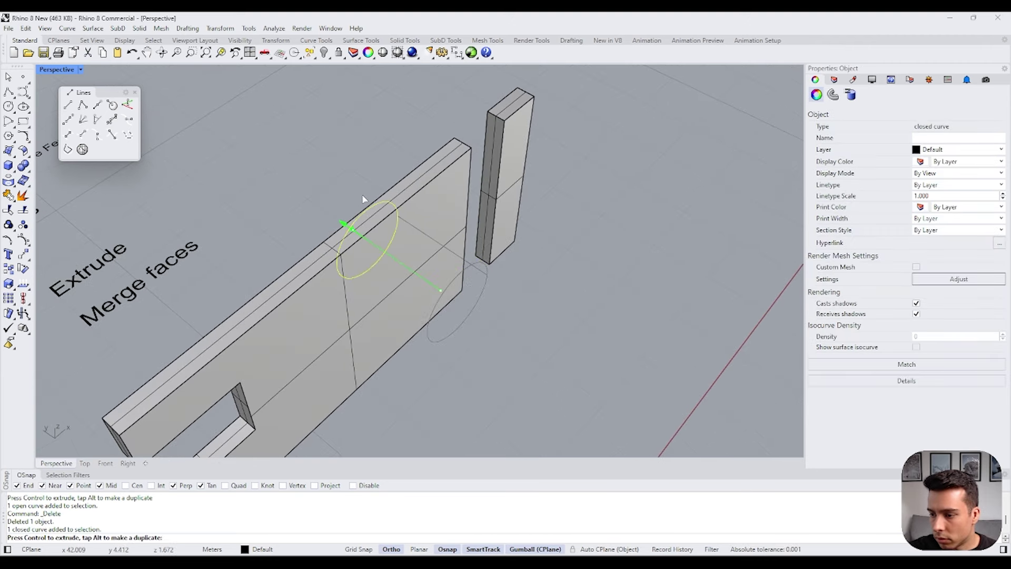
pyautogui.moveTo(285, 154); pyautogui.dragTo(285, 154)
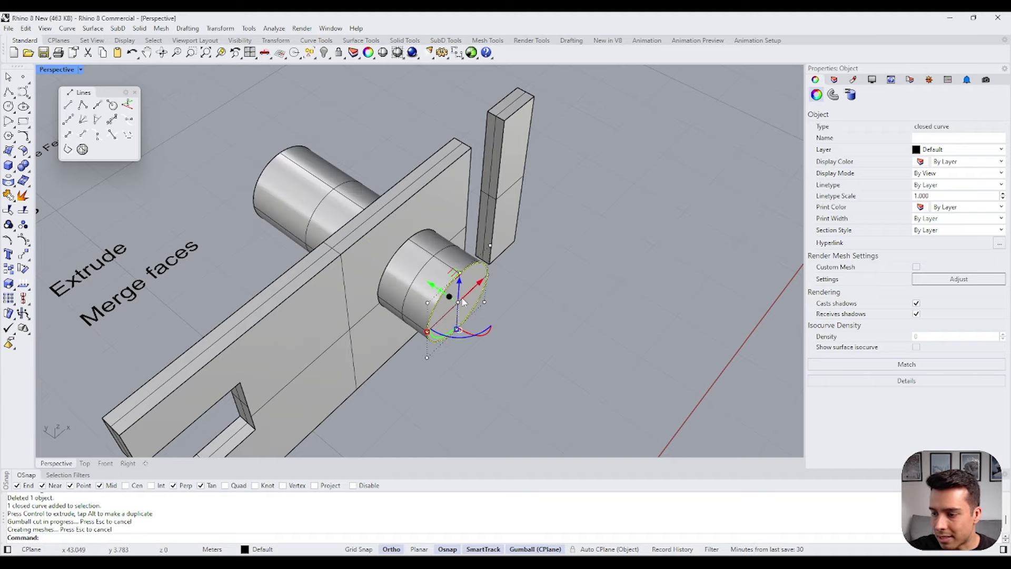
# Step: Examine the wall and its elliptical boss from several angles, checking whether they select as one solid
pyautogui.click(409, 217)
pyautogui.moveTo(409, 217)
pyautogui.mouseDown(button='right')
pyautogui.moveTo(480, 316)
pyautogui.moveTo(415, 213)
pyautogui.mouseUp(button='right')
pyautogui.click(421, 230)
pyautogui.scroll(-2, 416, 213)
pyautogui.moveTo(309, 105); pyautogui.dragTo(470, 203)
pyautogui.click(558, 363)
pyautogui.scroll(3, 558, 363)
pyautogui.moveTo(557, 363); pyautogui.dragTo(555, 359, button='right')
pyautogui.click(482, 278)
pyautogui.click(580, 237)
pyautogui.moveTo(587, 224); pyautogui.dragTo(566, 264, button='right')
pyautogui.scroll(-4, 389, 350)
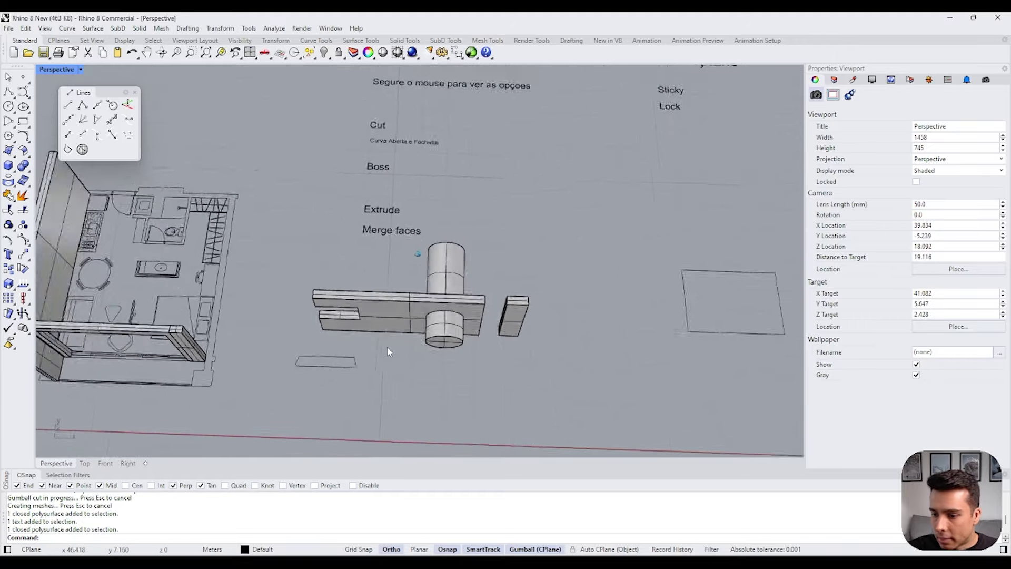
# Step: Draw a long, thin rectangle on the ground beside the Extrude and Merge faces headings
pyautogui.click(23, 121)
pyautogui.scroll(1, 730, 290)
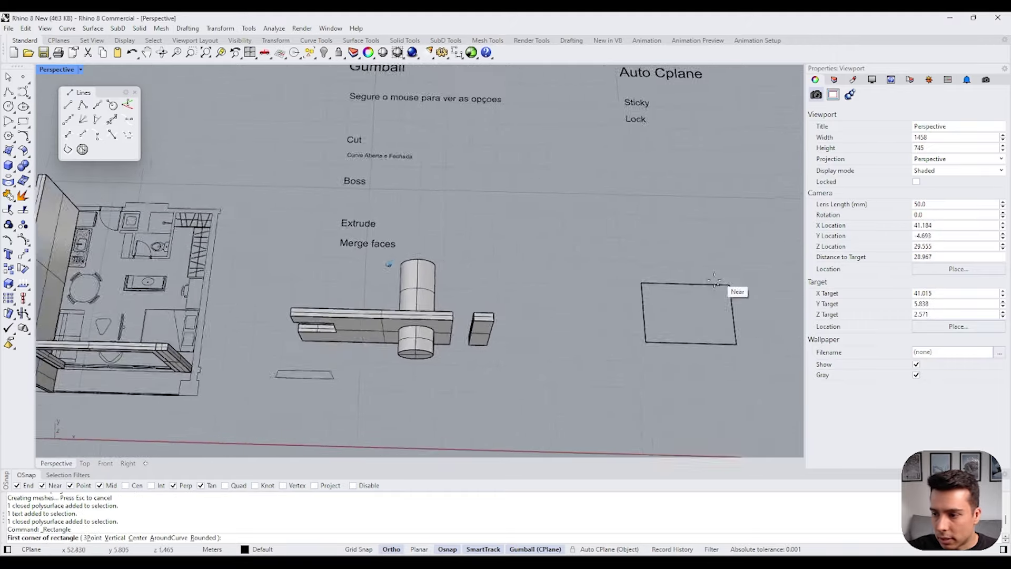
pyautogui.click(435, 226)
pyautogui.click(545, 230)
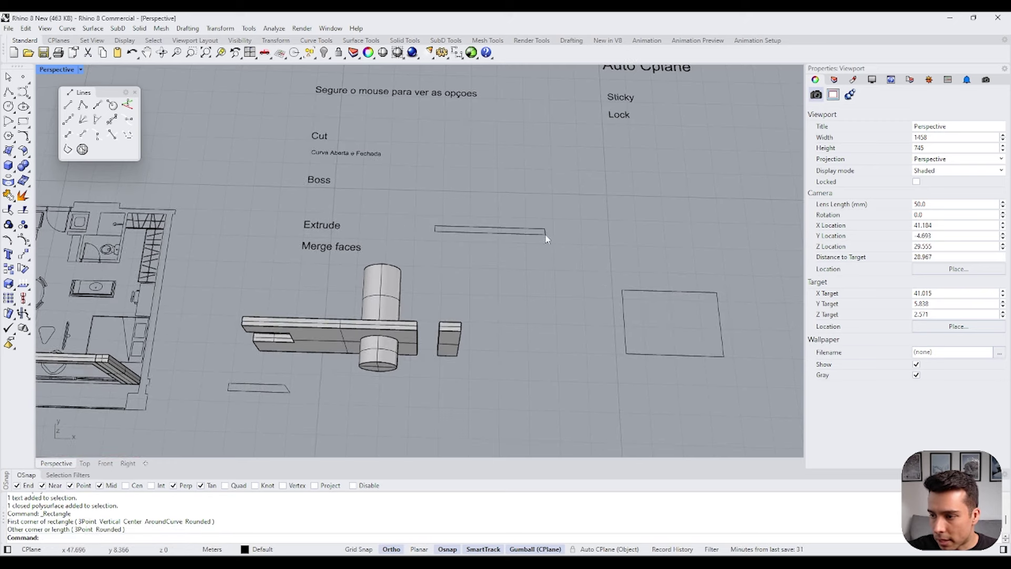
# Step: Delete the short separate wall piece standing beyond the end of the bossed wall
pyautogui.scroll(5, 507, 261)
pyautogui.click(551, 300)
pyautogui.scroll(2, 534, 273)
pyautogui.moveTo(551, 295); pyautogui.dragTo(495, 282, button='right')
pyautogui.scroll(-2, 476, 264)
pyautogui.click(367, 330)
pyautogui.press('Delete')
pyautogui.scroll(3, 400, 327)
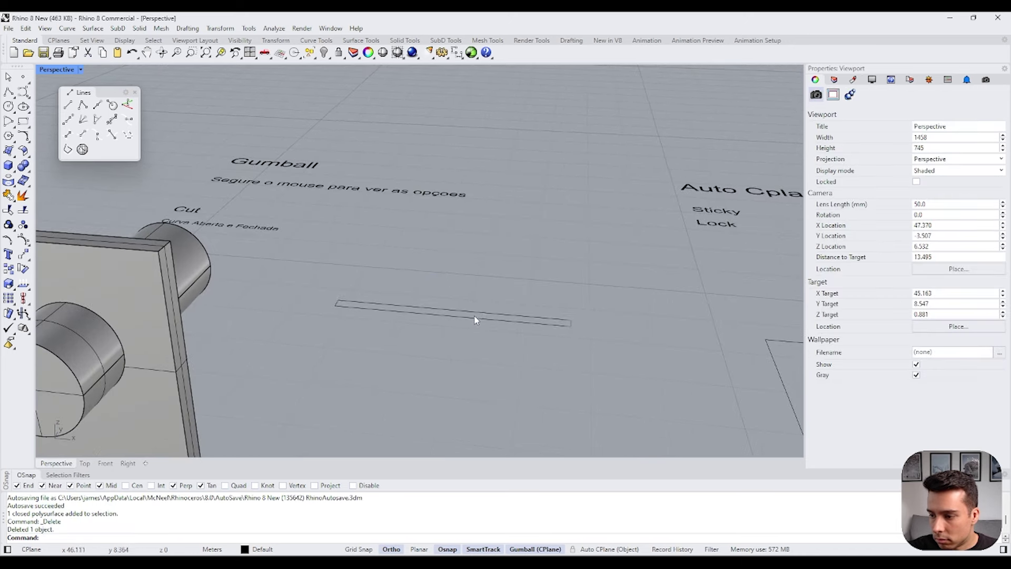
# Step: Try extruding the thin rectangle upward into a wall with the gumball and undo the extrusion
pyautogui.click(453, 324)
pyautogui.moveTo(447, 318); pyautogui.dragTo(465, 262)
pyautogui.moveTo(496, 251); pyautogui.dragTo(465, 251, button='right')
pyautogui.scroll(1, 464, 256)
pyautogui.click(465, 257)
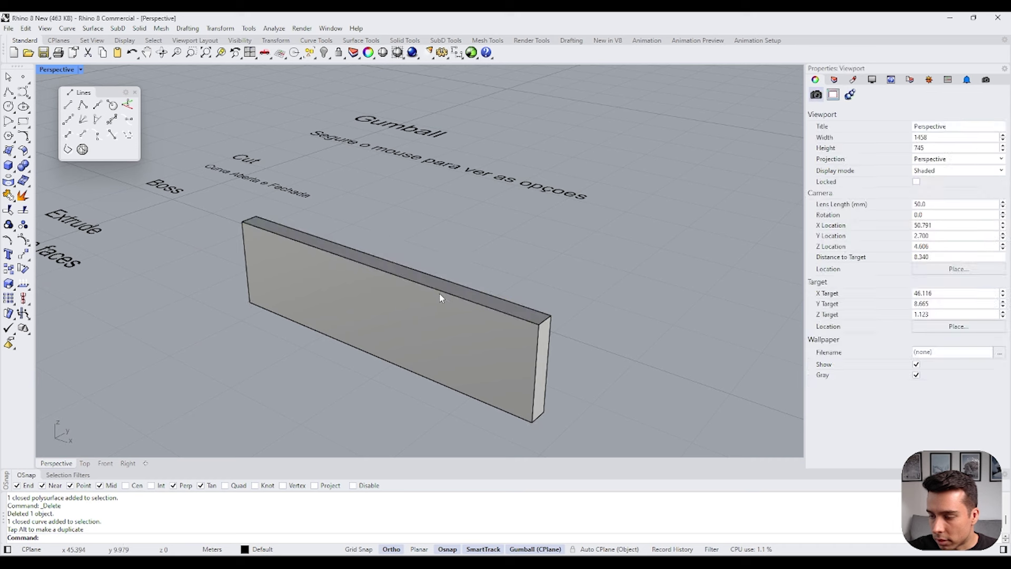
pyautogui.hotkey('ctrl', 'z')
# Step: Show the gumball's extrude options for the thin rectangle, extrude it vertically once more and undo it
pyautogui.click(408, 360)
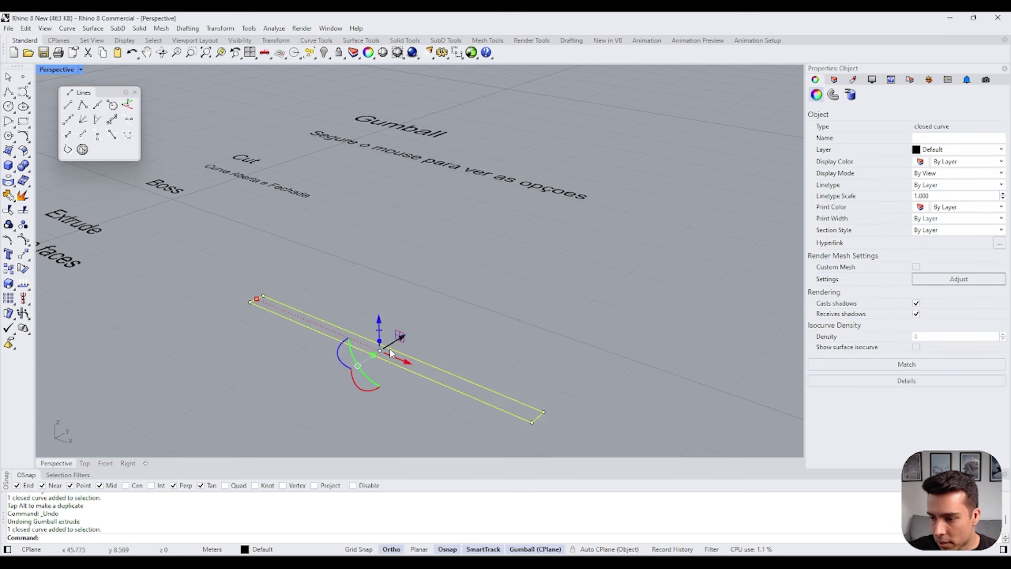
pyautogui.moveTo(381, 331)
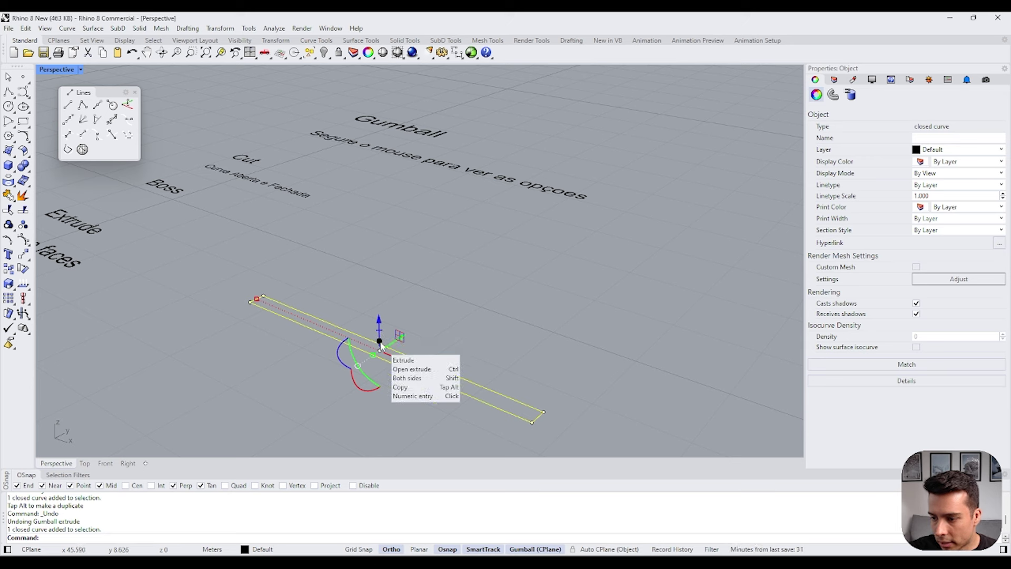
pyautogui.moveTo(381, 342); pyautogui.dragTo(379, 281)
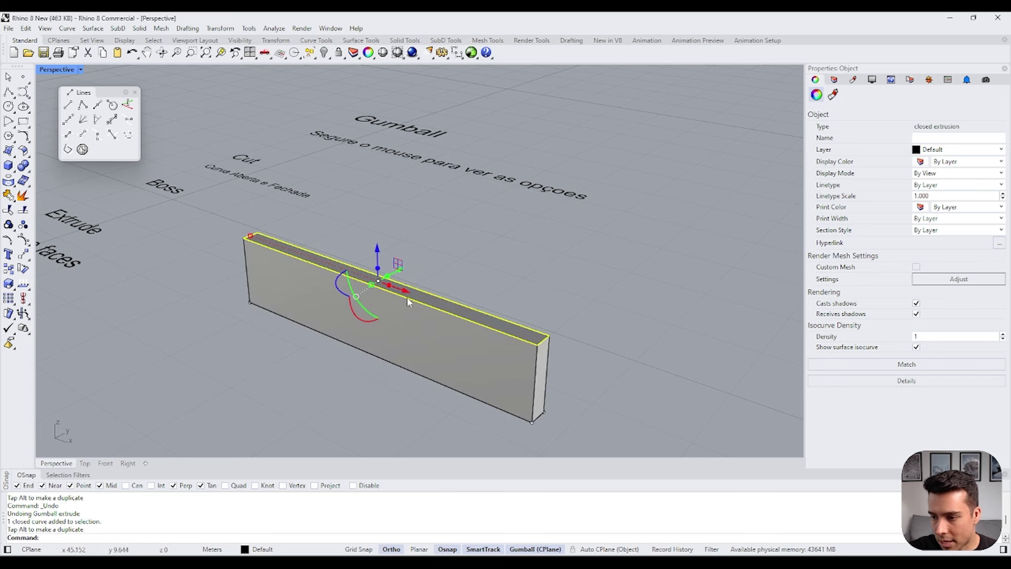
pyautogui.moveTo(408, 301); pyautogui.dragTo(385, 305, button='right')
pyautogui.hotkey('ctrl', 'z')
# Step: Try rotating the thin rectangle upright and extruding it horizontally, and undo both the extrusion and the rotation
pyautogui.click(390, 338)
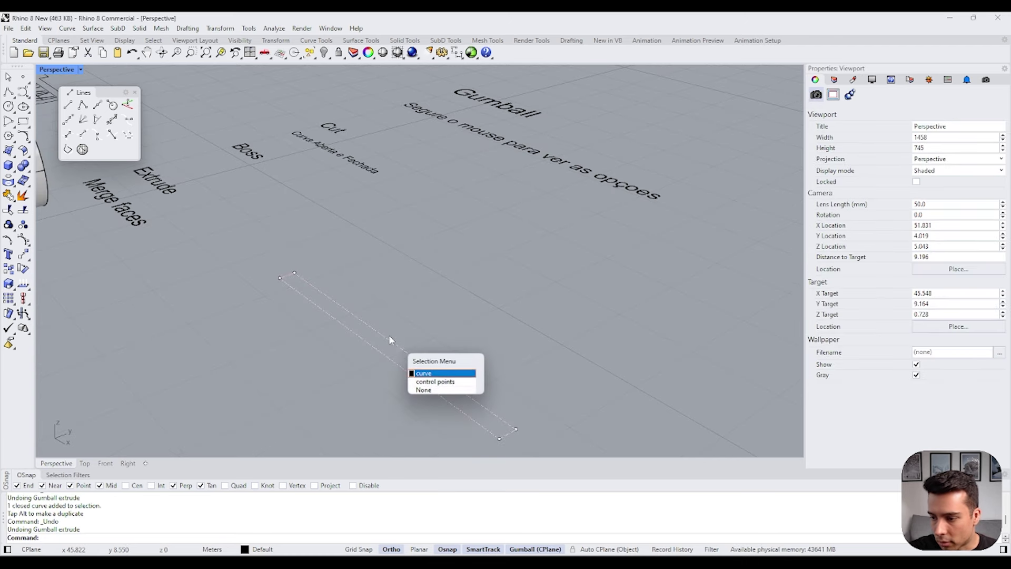
pyautogui.click(423, 374)
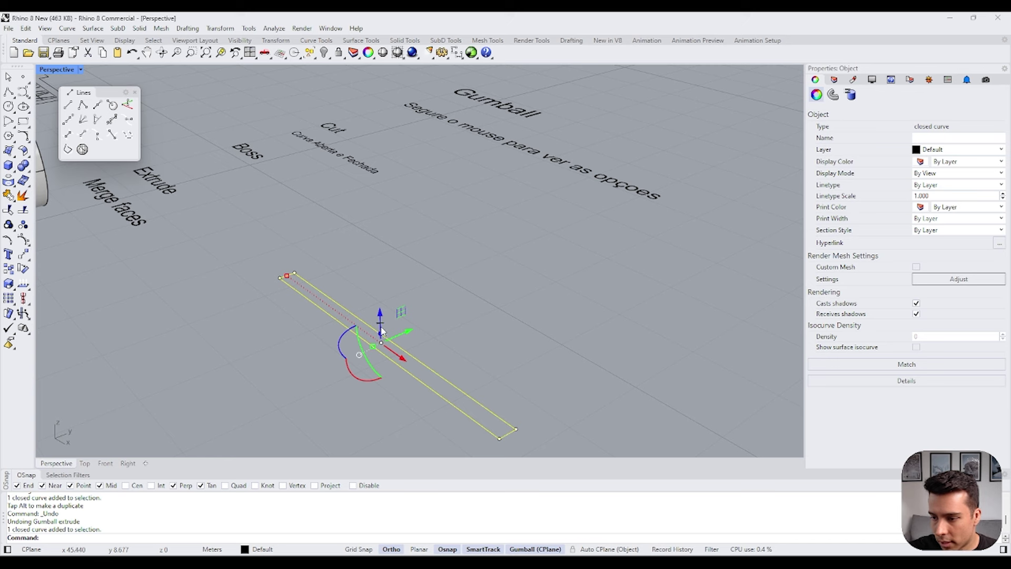
pyautogui.moveTo(360, 379); pyautogui.dragTo(331, 348)
pyautogui.press('Escape')
pyautogui.click(404, 353)
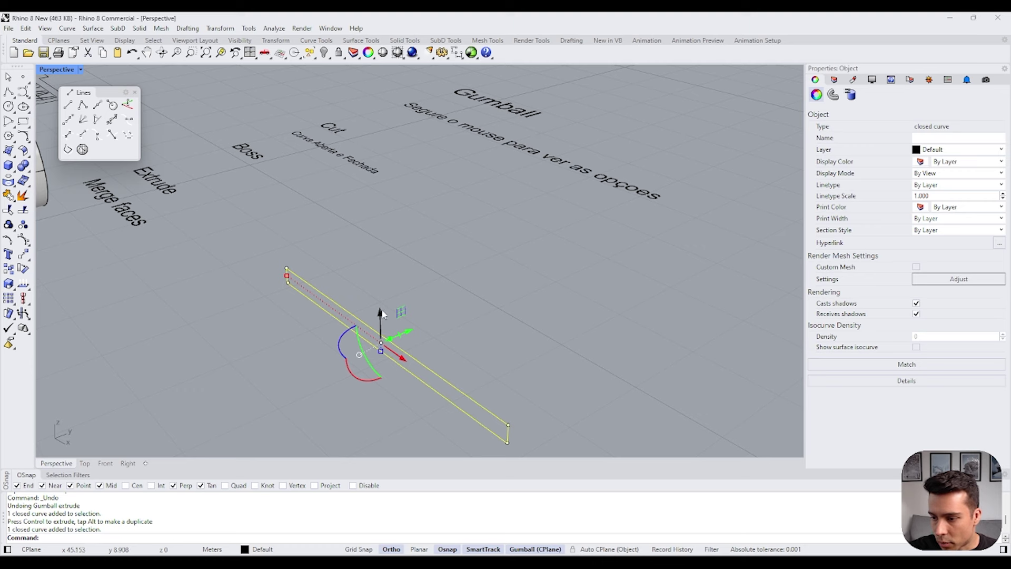
pyautogui.moveTo(409, 352); pyautogui.dragTo(374, 330, button='right')
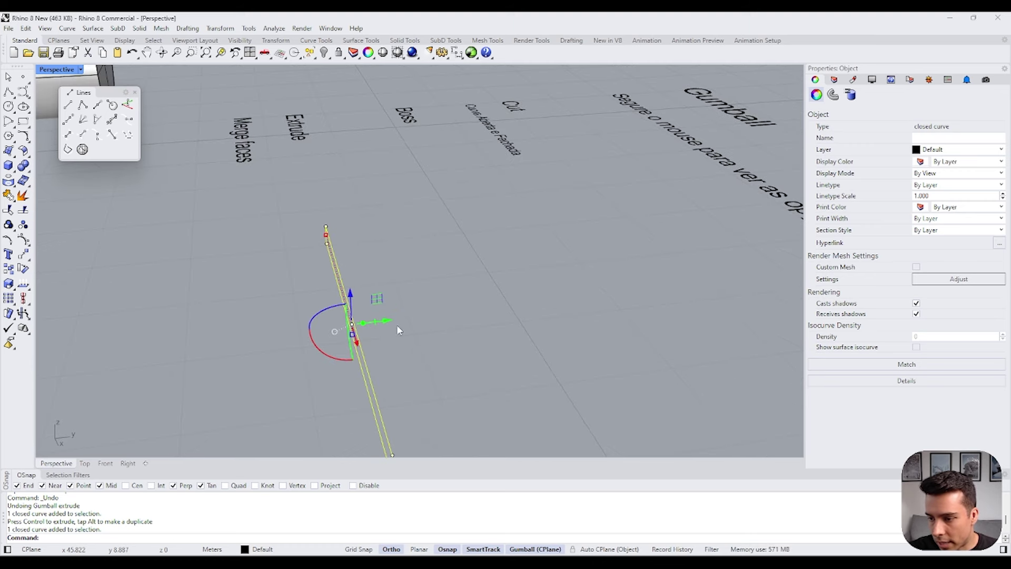
pyautogui.keyDown('ctrl'); pyautogui.moveTo(366, 323); pyautogui.dragTo(427, 320); pyautogui.keyUp('ctrl')
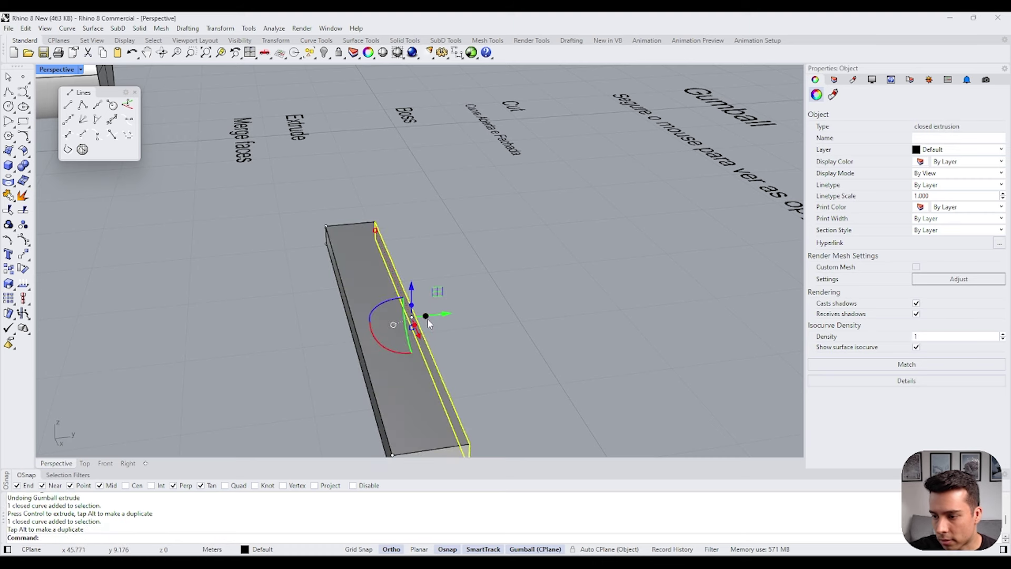
pyautogui.hotkey('ctrl', 'z')
pyautogui.hotkey('ctrl', 'z')
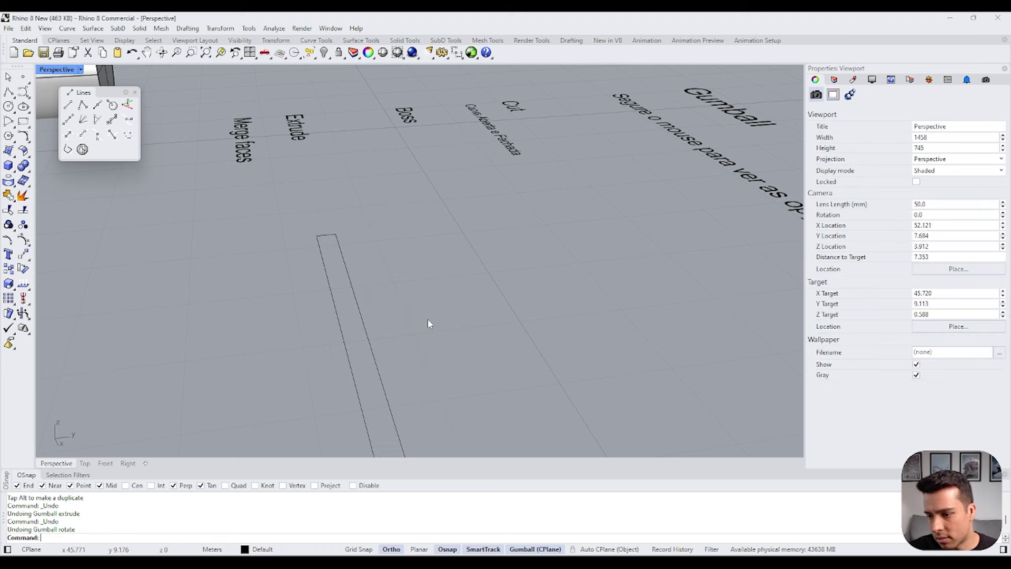
# Step: Extrude the thin rectangle upward into a wall and stack a second extrusion on top of it
pyautogui.click(363, 319)
pyautogui.moveTo(362, 319); pyautogui.dragTo(408, 128, button='right')
pyautogui.moveTo(422, 179); pyautogui.dragTo(397, 325, button='right')
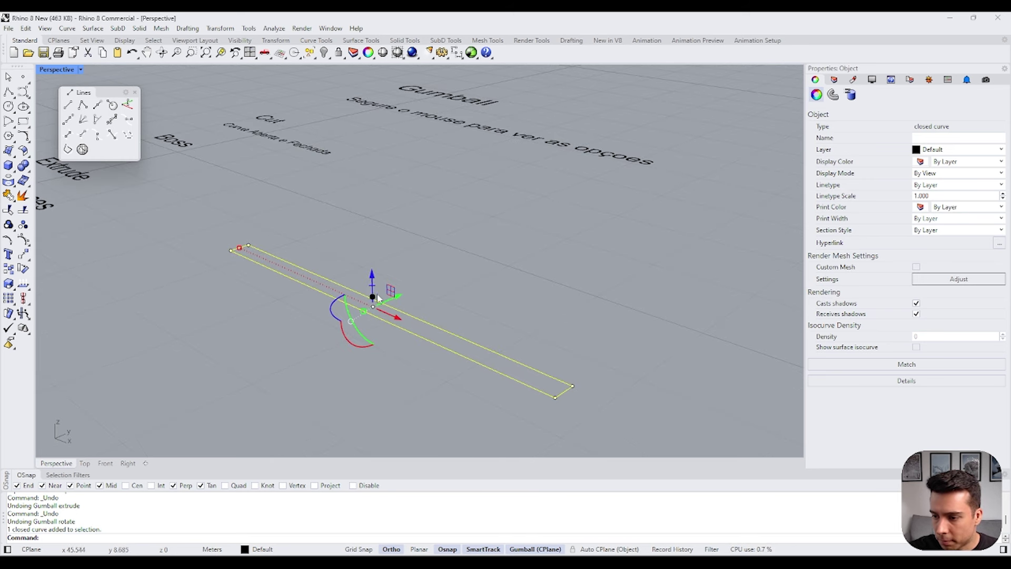
pyautogui.moveTo(375, 301); pyautogui.dragTo(381, 234)
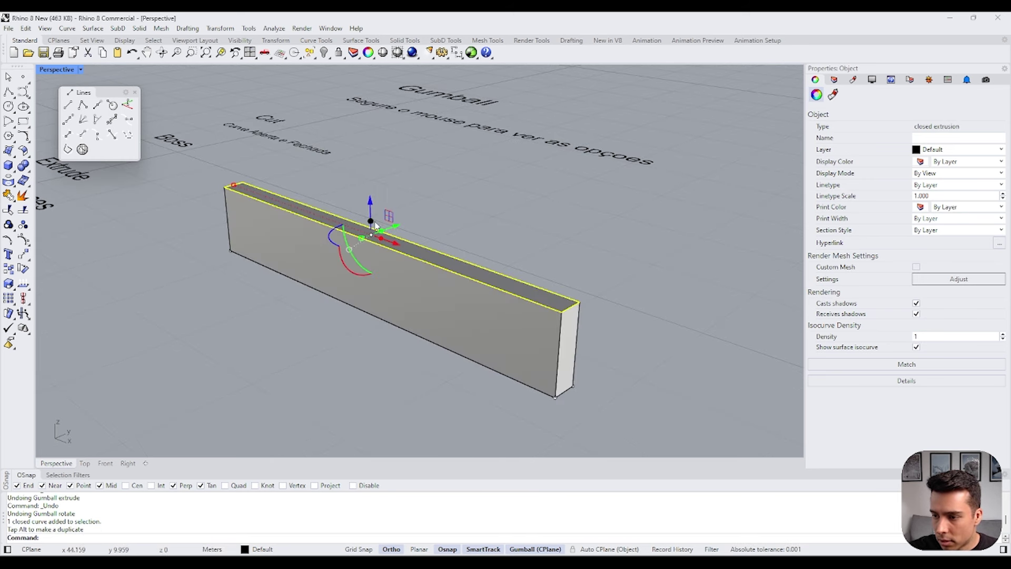
pyautogui.moveTo(369, 198); pyautogui.dragTo(369, 189)
pyautogui.click(388, 184)
pyautogui.moveTo(413, 213); pyautogui.dragTo(438, 246, button='right')
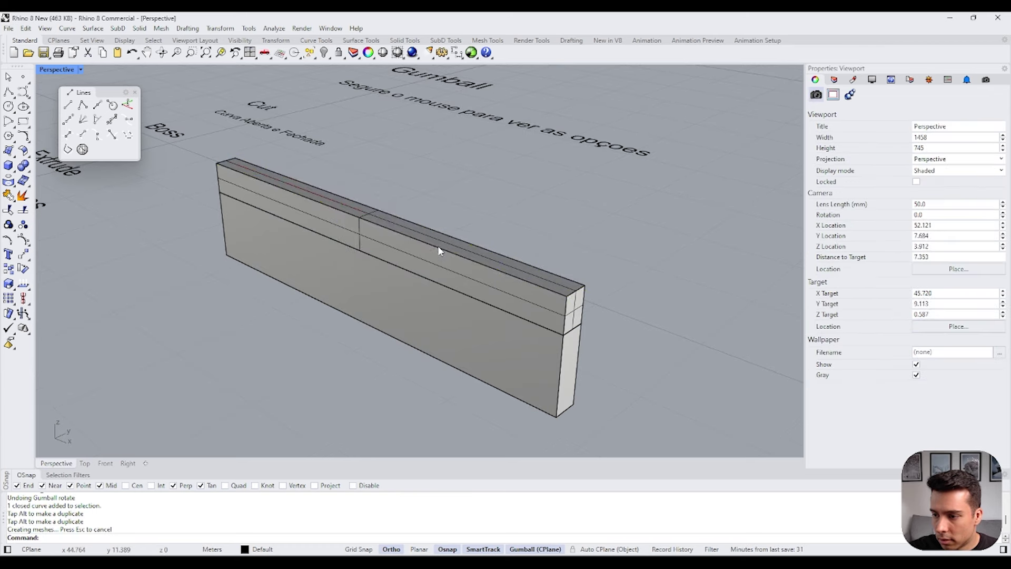
# Step: Extrude the top face of the upper wall block further upward and select the resulting block to check it
pyautogui.click(437, 245)
pyautogui.moveTo(362, 222); pyautogui.dragTo(373, 222, button='right')
pyautogui.click(426, 170)
pyautogui.scroll(1, 424, 171)
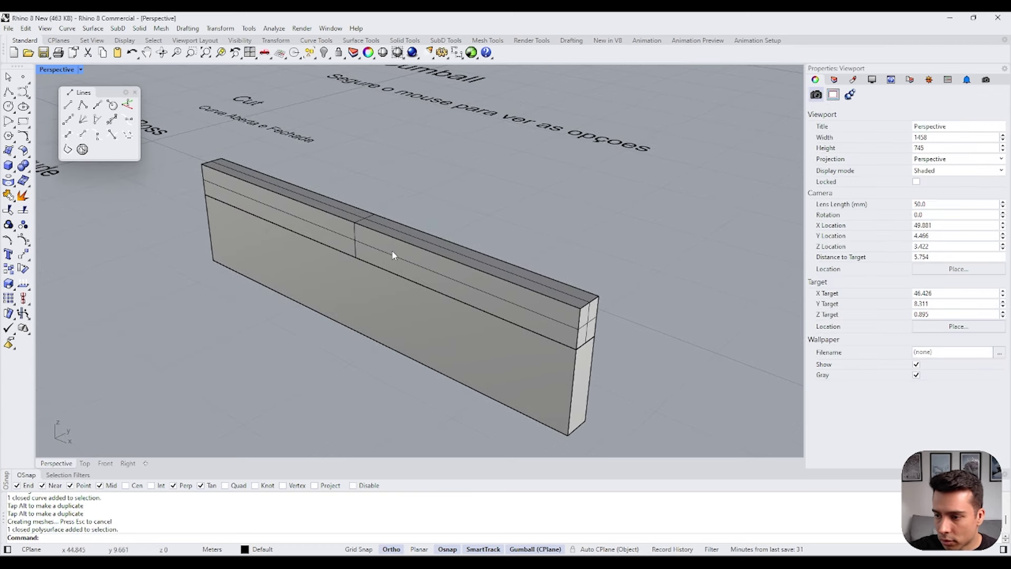
pyautogui.keyDown('ctrl'); pyautogui.keyDown('shift'); pyautogui.click(398, 233); pyautogui.keyUp('shift'); pyautogui.keyUp('ctrl')
pyautogui.scroll(2, 360, 214)
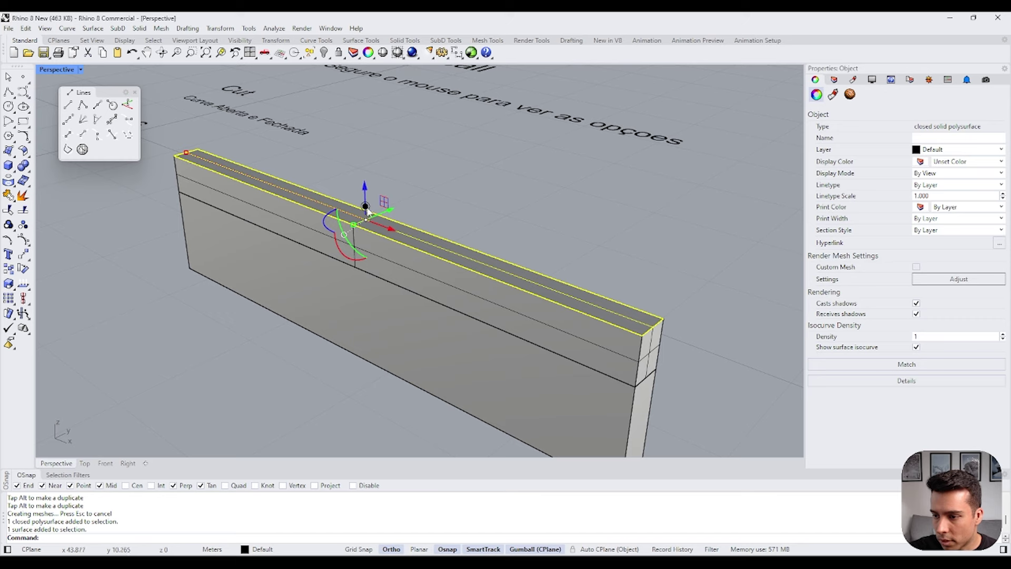
pyautogui.moveTo(367, 211); pyautogui.dragTo(367, 190)
pyautogui.click(513, 292)
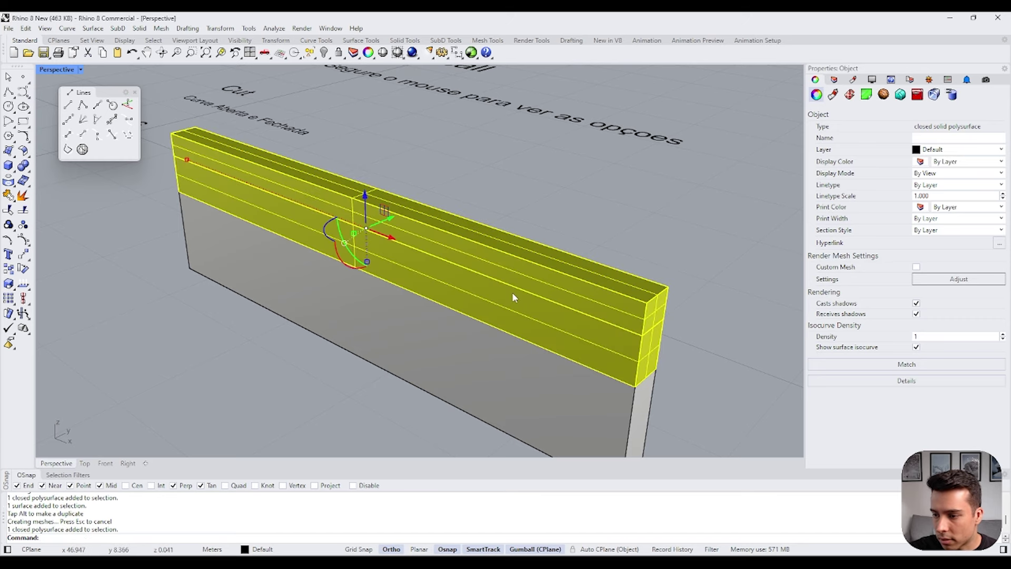
# Step: Undo the last three extrusions and extrude the thin rectangle upward into a low wall
pyautogui.hotkey('ctrl', 'z')
pyautogui.hotkey('ctrl', 'z')
pyautogui.hotkey('ctrl', 'z')
pyautogui.click(384, 342)
pyautogui.moveTo(369, 322); pyautogui.dragTo(350, 291)
# Step: Select only the low wall's top face and extrude it upward to make the wall taller
pyautogui.click(426, 255)
pyautogui.click(381, 299)
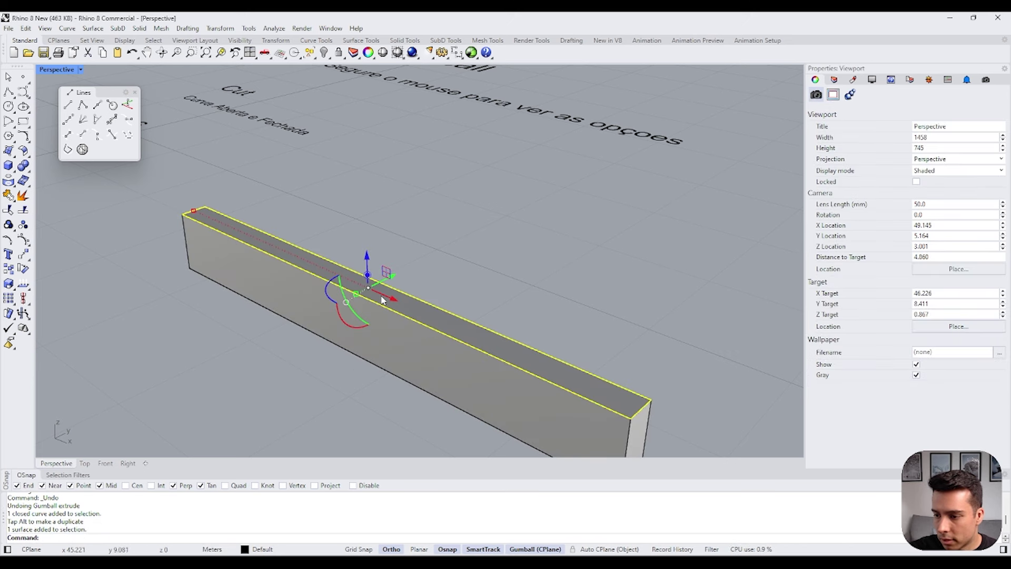
pyautogui.moveTo(368, 278)
pyautogui.moveTo(369, 276); pyautogui.dragTo(372, 236)
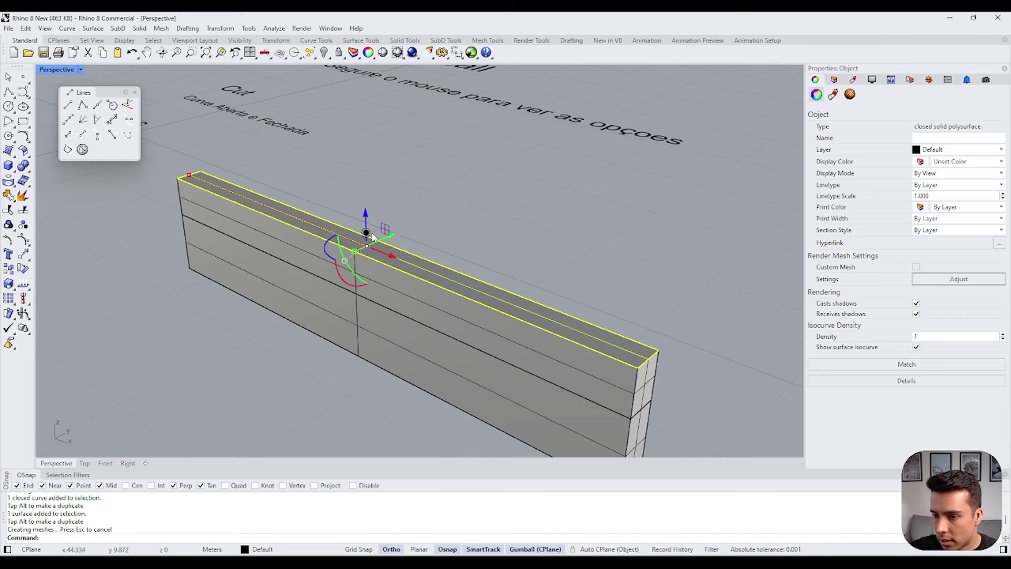
pyautogui.click(463, 310)
pyautogui.press('Escape')
# Step: Select the extended wall solid and hide its surface isocurves
pyautogui.click(415, 293)
pyautogui.click(512, 228)
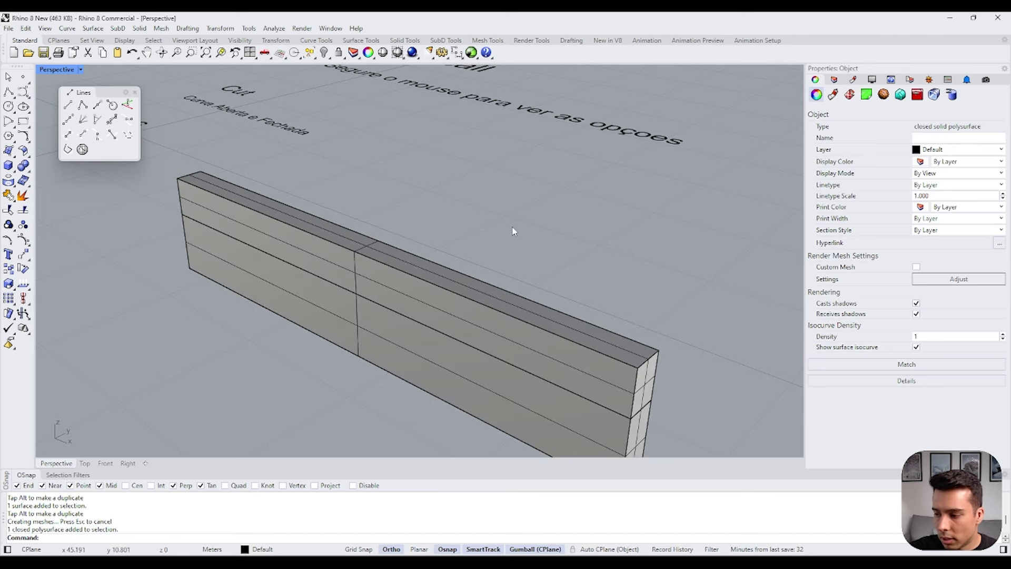
pyautogui.click(538, 385)
pyautogui.press('Escape')
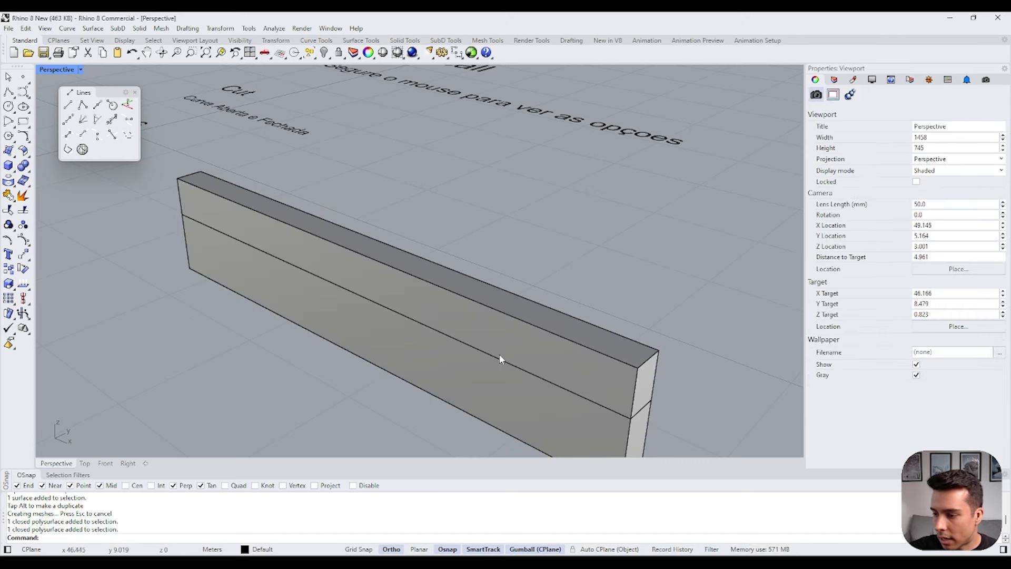
# Step: Turn on the gumball's Merge faces after extrude option while the wall solid is selected
pyautogui.click(367, 252)
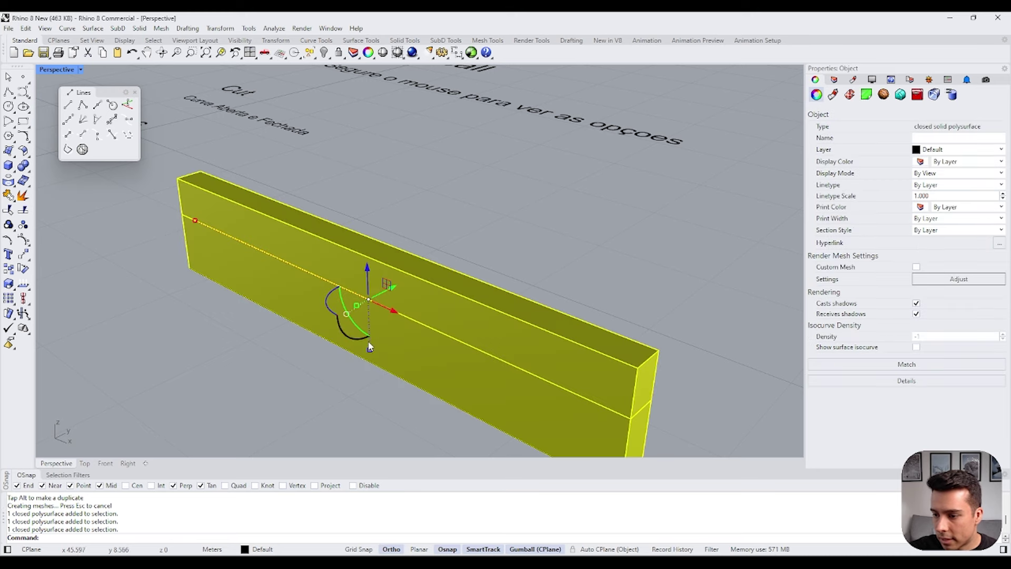
pyautogui.rightClick(347, 316)
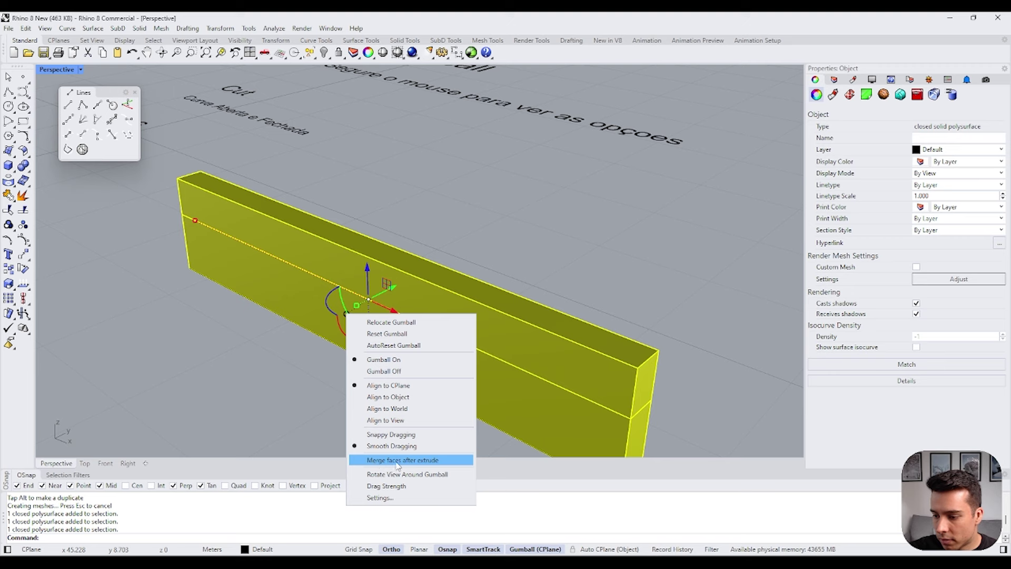
pyautogui.click(418, 460)
pyautogui.click(448, 174)
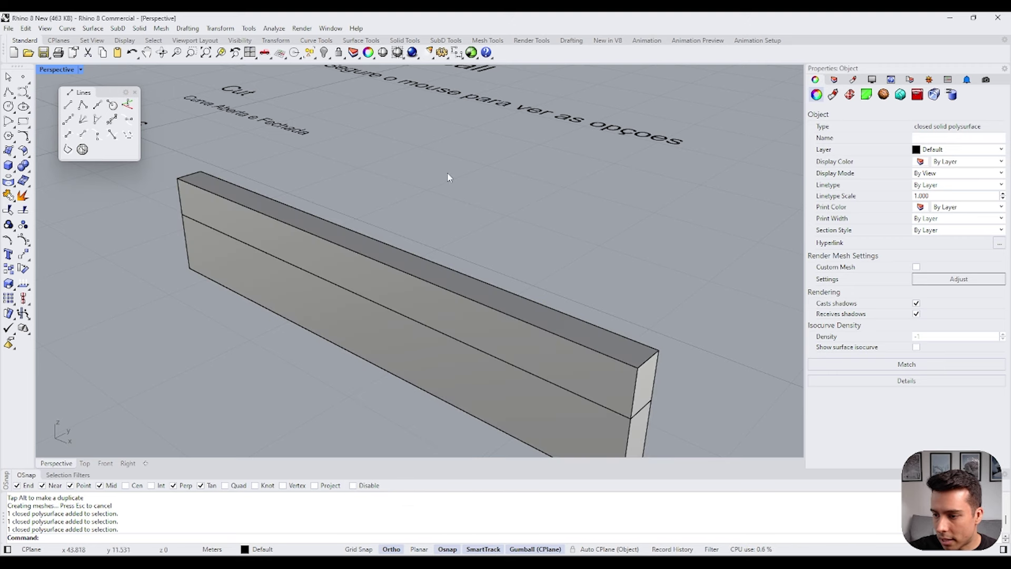
# Step: Select only the wall's top face and extrude it upward with face merging active
pyautogui.keyDown('ctrl'); pyautogui.keyDown('shift'); pyautogui.click(387, 244); pyautogui.keyUp('shift'); pyautogui.keyUp('ctrl')
pyautogui.moveTo(369, 238); pyautogui.dragTo(370, 175)
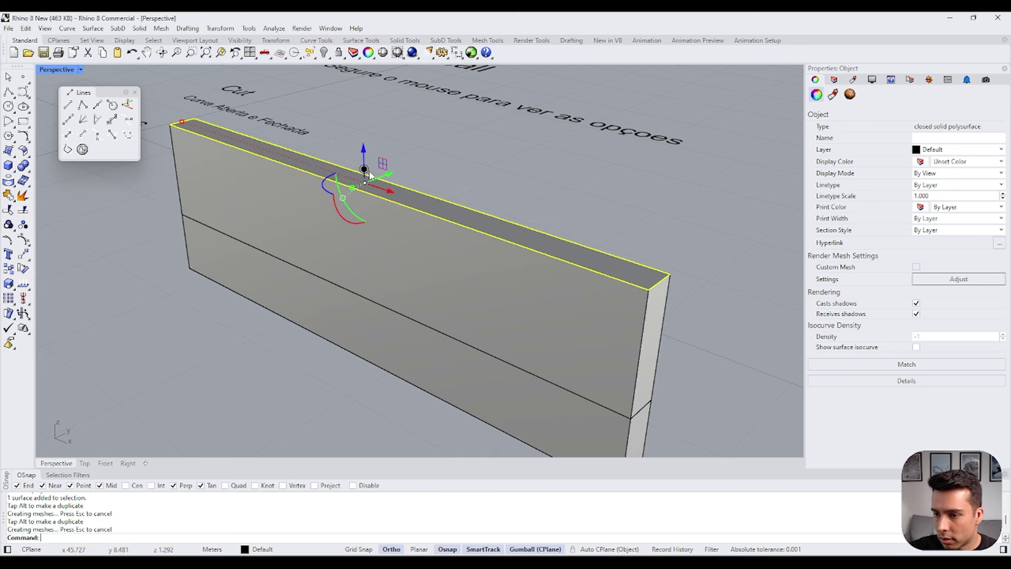
# Step: Turn off the gumball's Merge faces after extrude option and extrude the wall's top face upward again
pyautogui.click(343, 199)
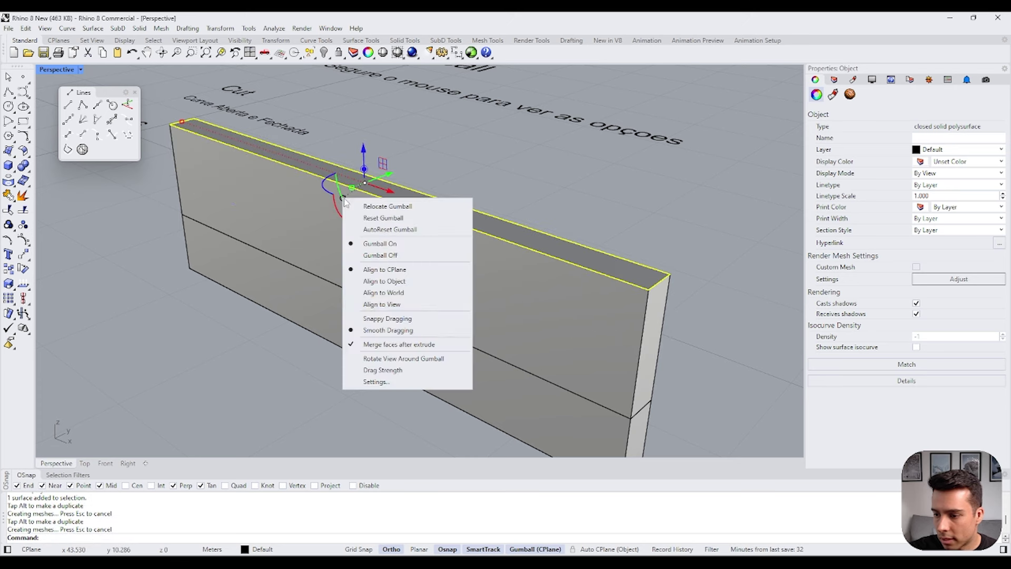
pyautogui.click(361, 346)
pyautogui.moveTo(364, 169); pyautogui.dragTo(363, 140)
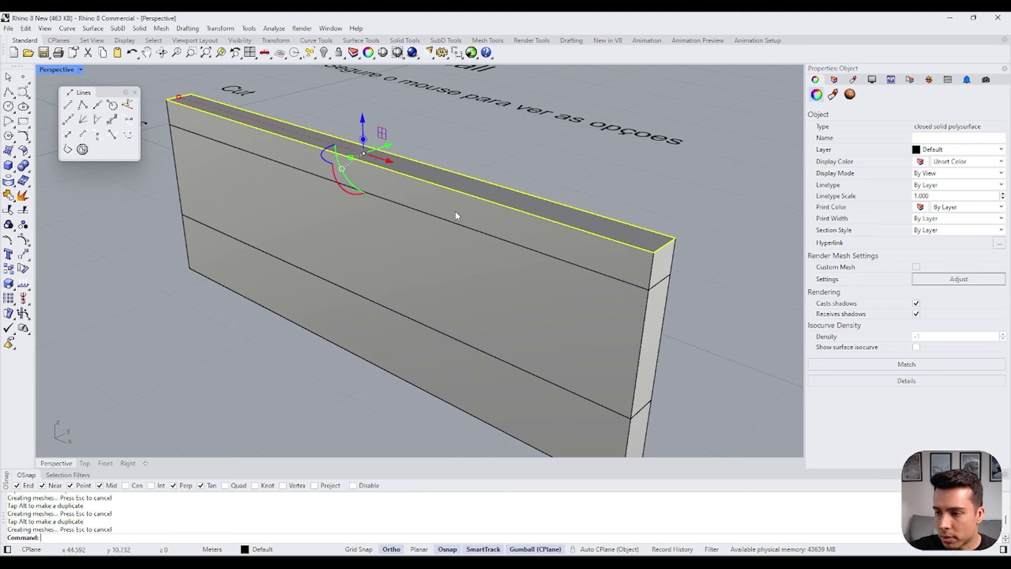
# Step: Look over the extended wall and the row of sample models from the earlier feature sections
pyautogui.click(457, 228)
pyautogui.scroll(-1, 472, 240)
pyautogui.click(463, 182)
pyautogui.moveTo(463, 182); pyautogui.dragTo(461, 228, button='right')
pyautogui.scroll(-3, 461, 228)
pyautogui.scroll(-5, 461, 228)
pyautogui.moveTo(158, 252); pyautogui.dragTo(342, 358, button='right')
pyautogui.keyDown('shift'); pyautogui.moveTo(151, 236); pyautogui.dragTo(297, 265, button='right'); pyautogui.keyUp('shift')
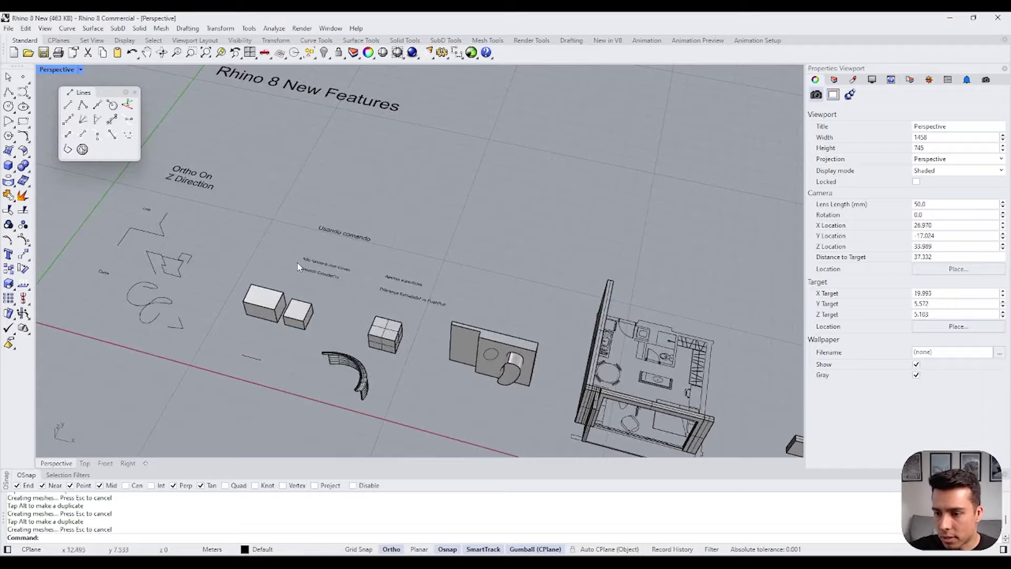
pyautogui.keyDown('shift'); pyautogui.moveTo(706, 368); pyautogui.dragTo(355, 246, button='right'); pyautogui.keyUp('shift')
pyautogui.scroll(3, 355, 246)
pyautogui.keyDown('shift'); pyautogui.moveTo(527, 251); pyautogui.dragTo(353, 239, button='right'); pyautogui.keyUp('shift')
pyautogui.scroll(4, 354, 238)
# Step: Delete the thin extruded wall together with its base curve
pyautogui.click(353, 238)
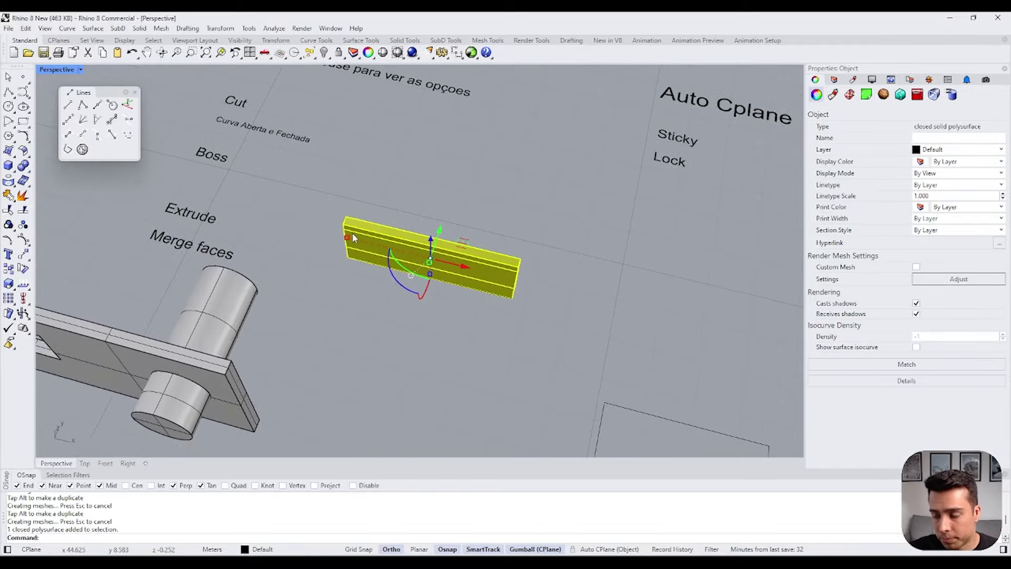
pyautogui.press('Home')
pyautogui.press('Home')
pyautogui.moveTo(421, 333); pyautogui.dragTo(442, 342, button='right')
pyautogui.moveTo(477, 343); pyautogui.dragTo(389, 232)
pyautogui.press('Delete')
# Step: Select the notched plate with the cylinders and review the options in its gumball menu without changing any
pyautogui.moveTo(289, 212); pyautogui.dragTo(274, 224, button='right')
pyautogui.moveTo(207, 196); pyautogui.dragTo(406, 432)
pyautogui.press('Escape')
pyautogui.moveTo(420, 354); pyautogui.dragTo(340, 347, button='right')
pyautogui.click(343, 391)
pyautogui.moveTo(342, 391); pyautogui.dragTo(327, 401, button='right')
pyautogui.click(325, 393)
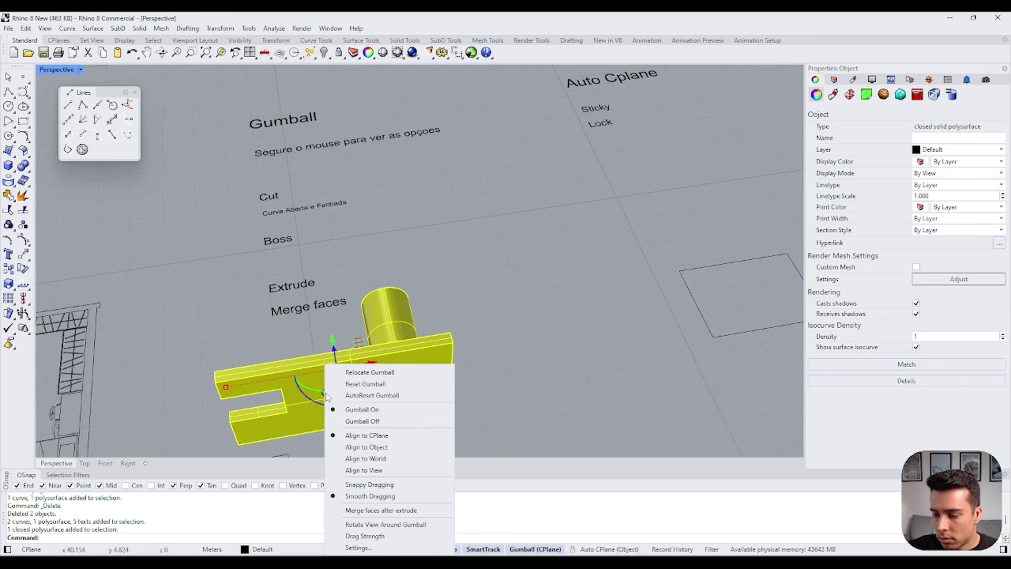
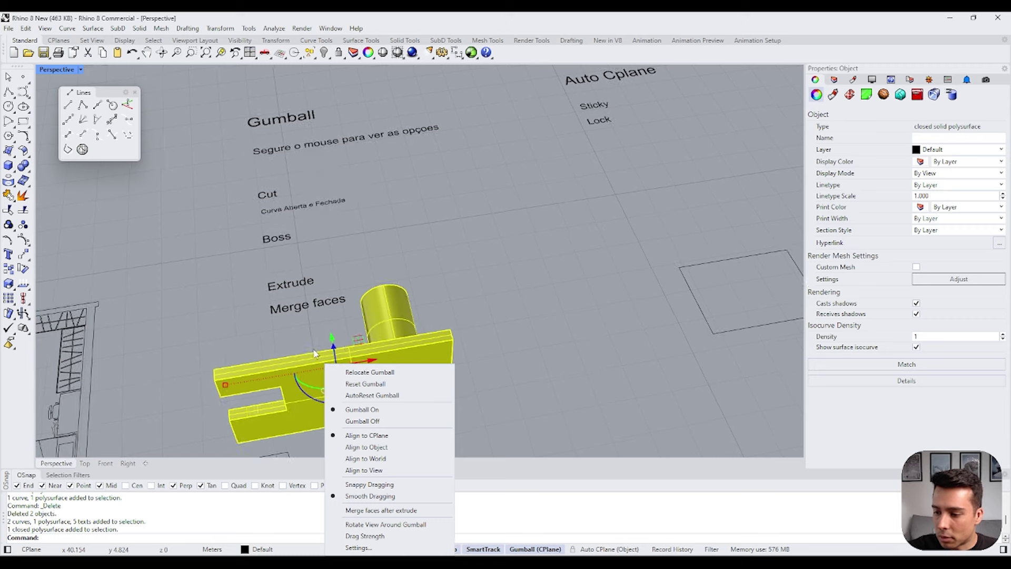
pyautogui.moveTo(482, 376); pyautogui.dragTo(480, 351, button='right')
pyautogui.press('Escape')
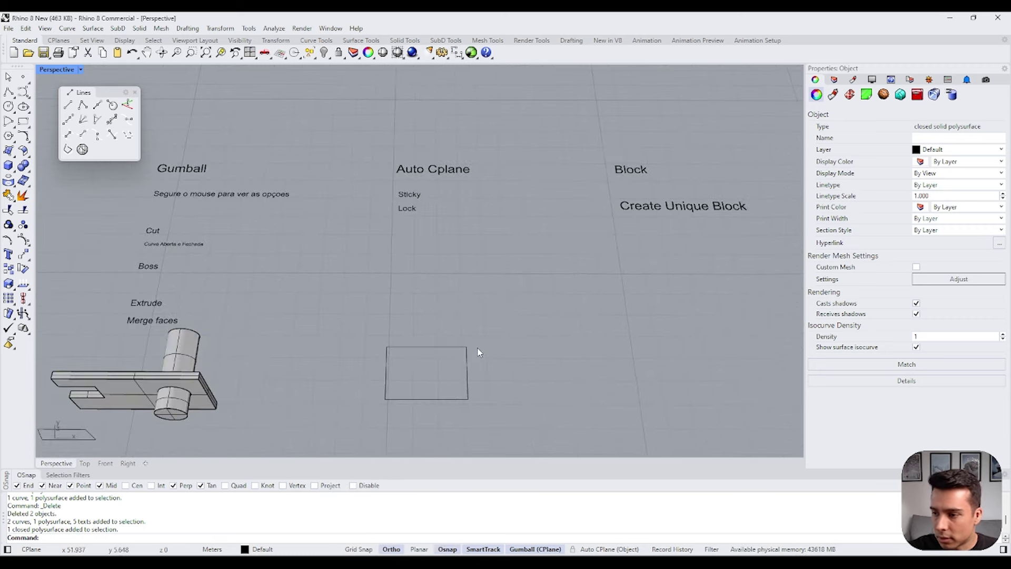
# Step: Examine the Gumball and Auto Cplane notes and the rectangle below the Auto Cplane heading
pyautogui.moveTo(86, 212); pyautogui.dragTo(261, 347)
pyautogui.press('Escape')
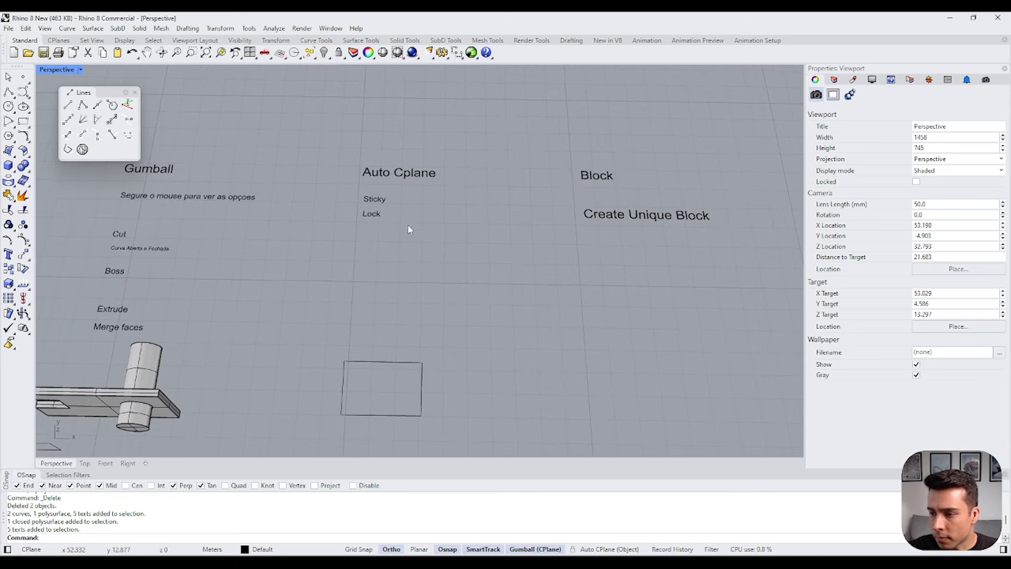
pyautogui.moveTo(324, 135); pyautogui.dragTo(491, 268)
pyautogui.press('Escape')
pyautogui.moveTo(308, 203); pyautogui.dragTo(457, 357)
pyautogui.press('Escape')
pyautogui.moveTo(325, 319); pyautogui.dragTo(403, 369)
pyautogui.press('Escape')
pyautogui.moveTo(348, 185); pyautogui.dragTo(561, 311)
pyautogui.click(447, 291)
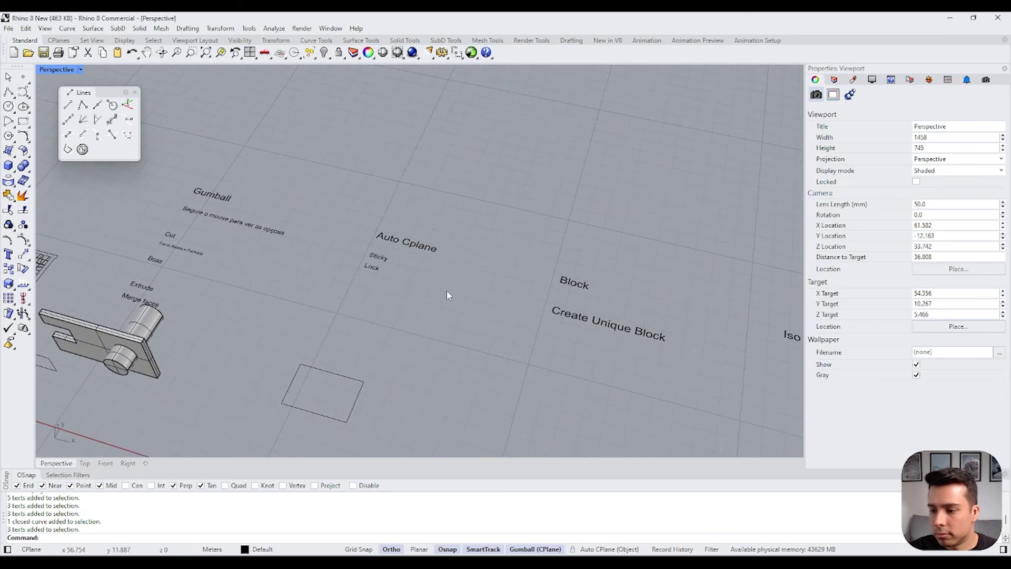
pyautogui.moveTo(361, 199); pyautogui.dragTo(488, 357)
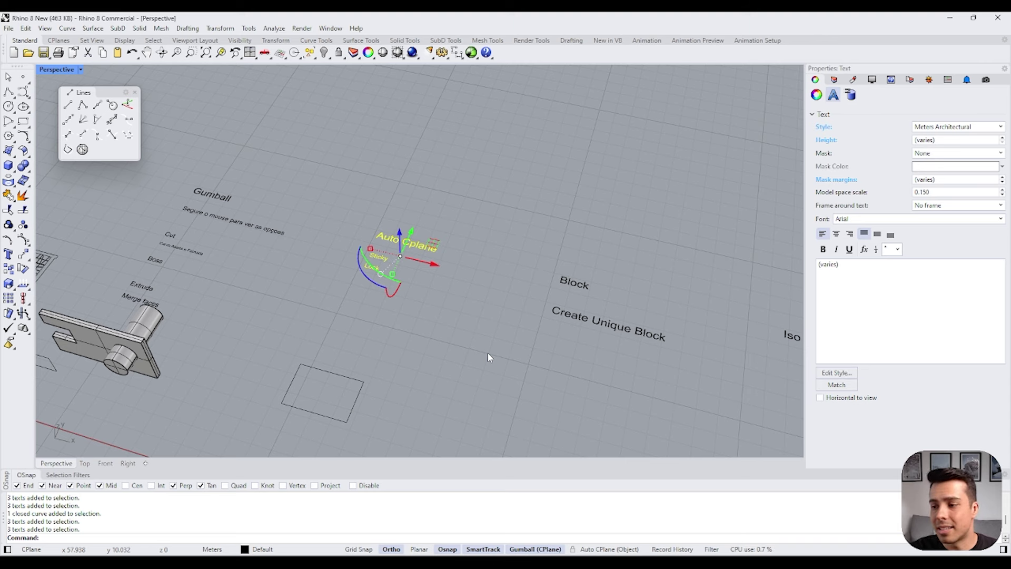
pyautogui.scroll(5, 444, 289)
pyautogui.press('Escape')
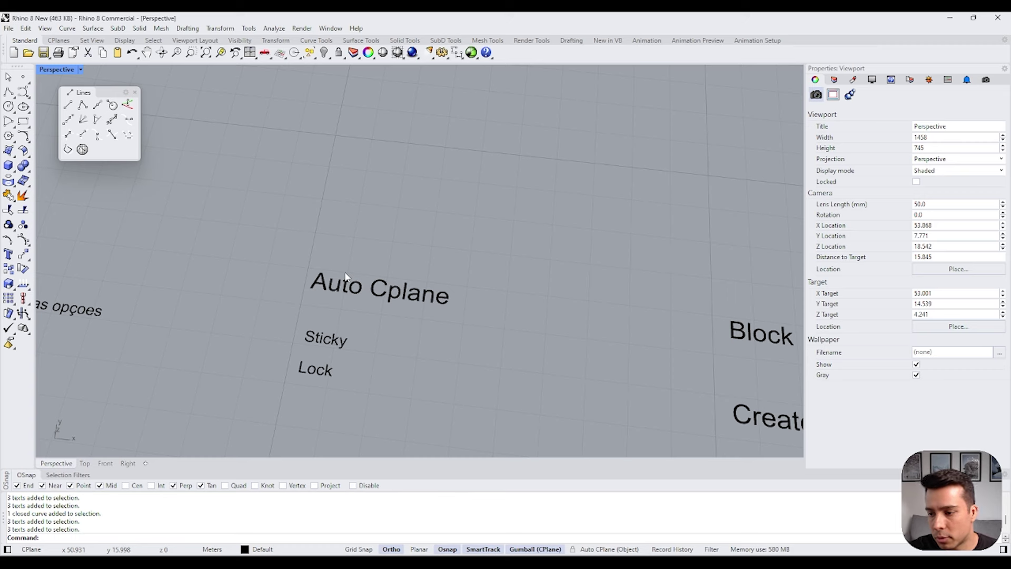
pyautogui.scroll(-4, 345, 273)
pyautogui.moveTo(359, 298); pyautogui.dragTo(353, 244, button='right')
pyautogui.scroll(-2, 353, 244)
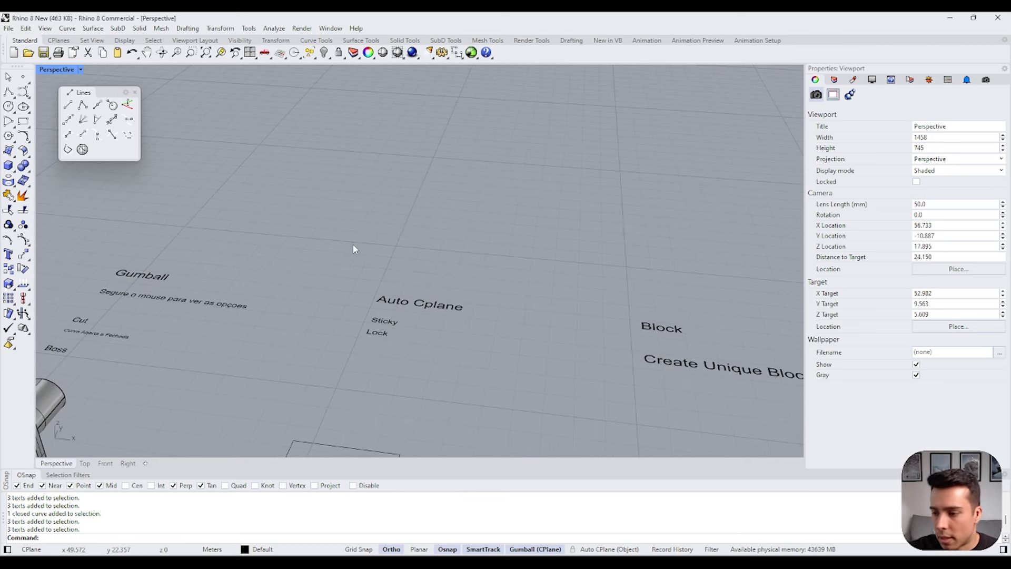
pyautogui.moveTo(334, 219); pyautogui.dragTo(515, 369)
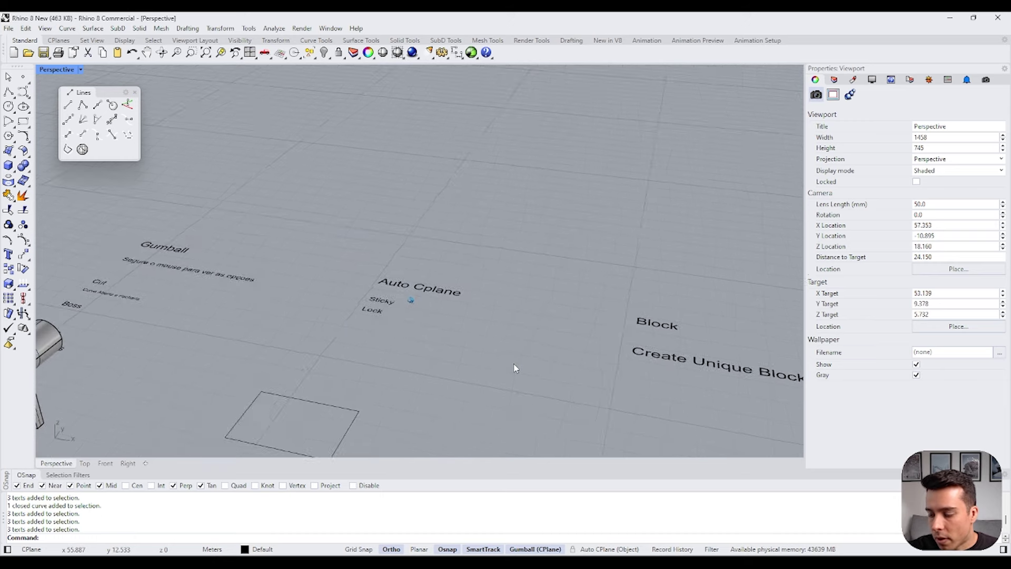
# Step: Examine the whole construction plane grid, its red and green axes, and the origin relative to the sample models
pyautogui.press('Right')
pyautogui.press('Right')
pyautogui.scroll(-10, 489, 349)
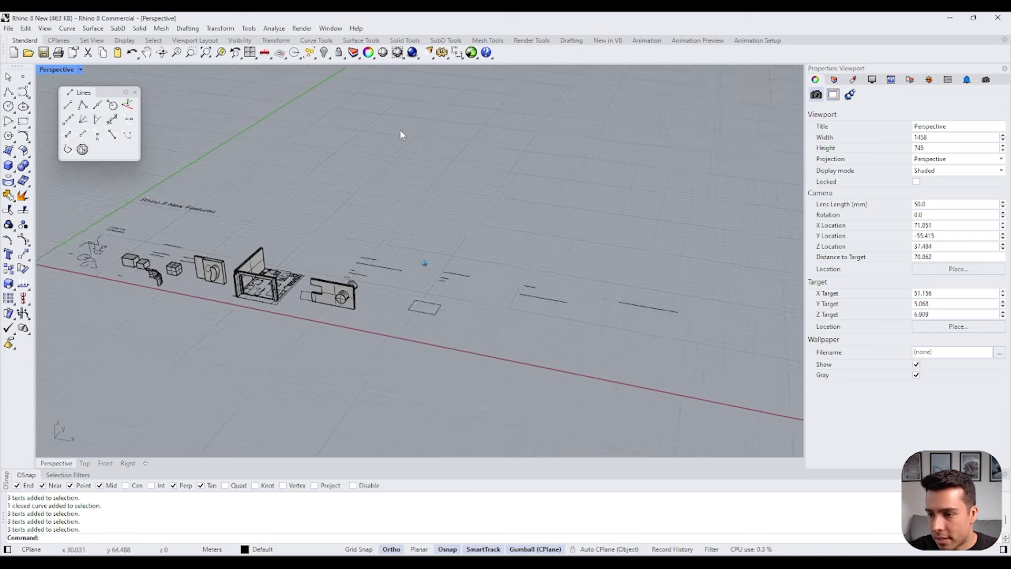
pyautogui.scroll(-4, 422, 274)
pyautogui.moveTo(468, 117); pyautogui.dragTo(239, 269, button='right')
pyautogui.moveTo(444, 430); pyautogui.dragTo(614, 247, button='right')
pyautogui.moveTo(698, 190); pyautogui.dragTo(305, 298, button='right')
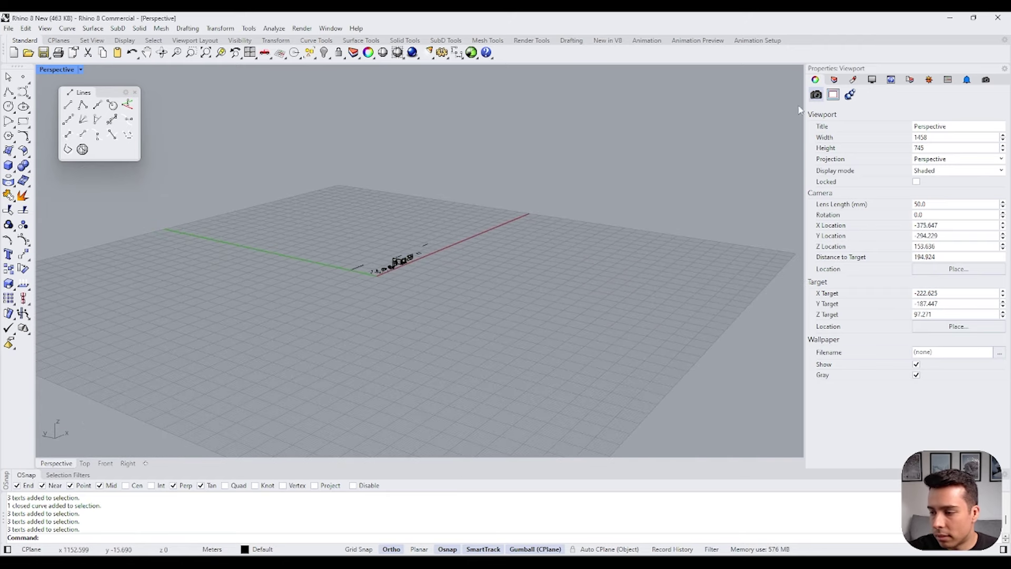
pyautogui.moveTo(750, 242); pyautogui.dragTo(480, 429, button='right')
pyautogui.scroll(5, 474, 234)
pyautogui.scroll(10, 400, 281)
pyautogui.moveTo(400, 277); pyautogui.dragTo(401, 277, button='right')
pyautogui.scroll(-1, 401, 276)
pyautogui.moveTo(398, 216); pyautogui.dragTo(79, 287, button='right')
pyautogui.scroll(-5, 423, 274)
pyautogui.scroll(-3, 223, 237)
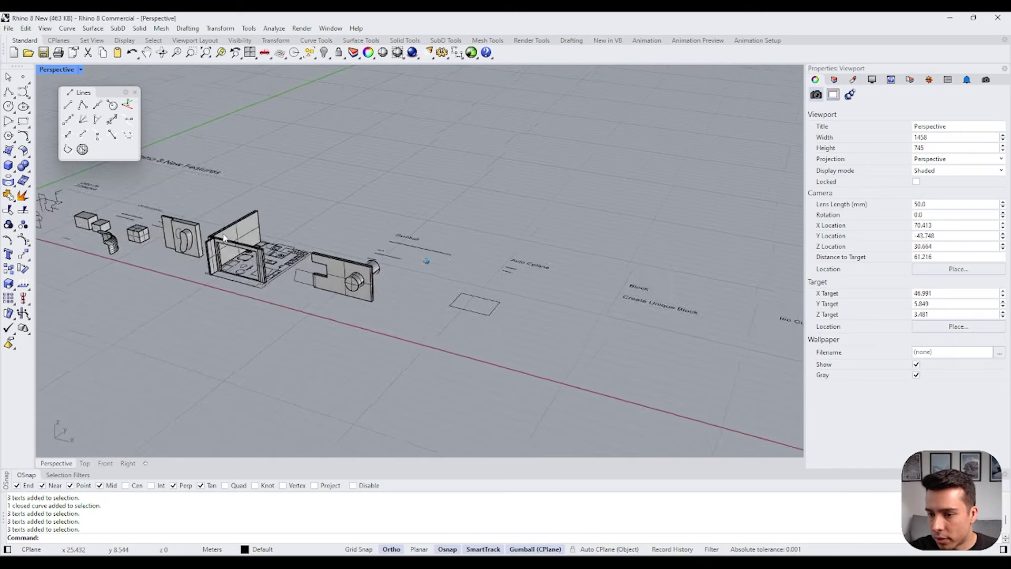
pyautogui.moveTo(223, 235); pyautogui.dragTo(101, 234, button='right')
pyautogui.scroll(-1, 101, 234)
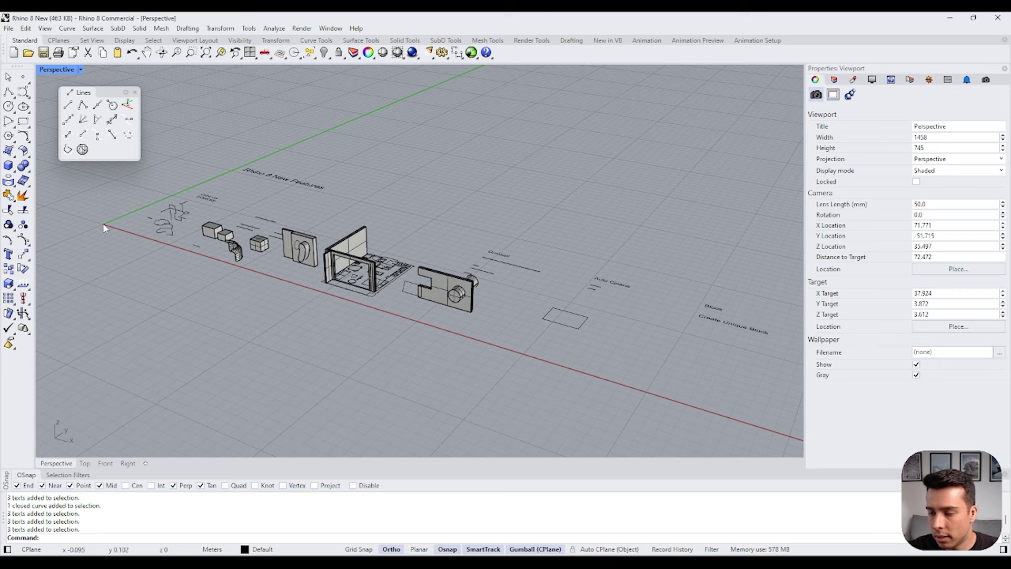
pyautogui.moveTo(104, 224); pyautogui.dragTo(392, 226, button='right')
pyautogui.scroll(2, 392, 226)
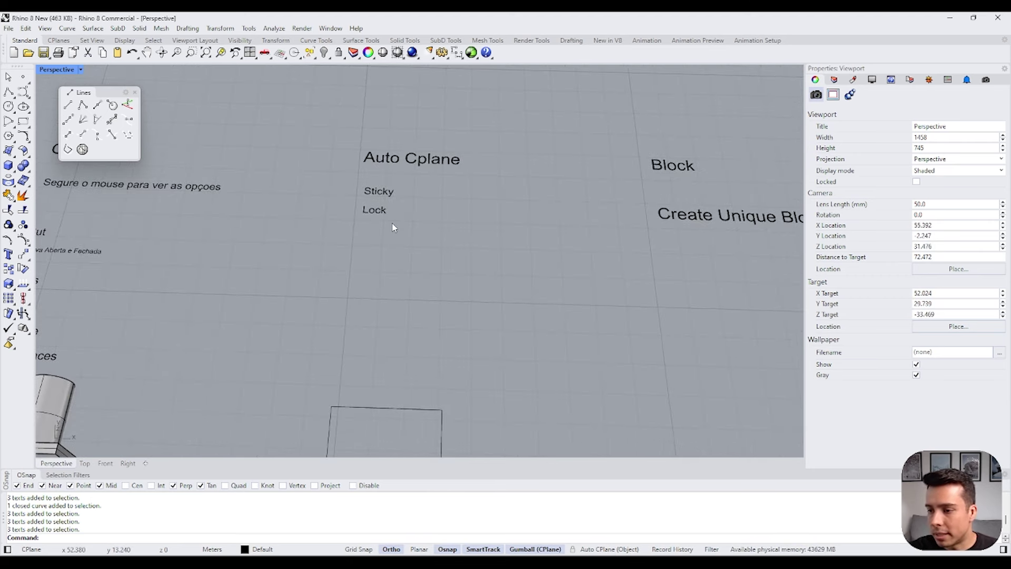
pyautogui.moveTo(393, 226); pyautogui.dragTo(453, 190, button='right')
pyautogui.scroll(-1, 422, 207)
# Step: Display the construction plane tools and review them, including Set CPlane perpendicular to curve, alongside the rectangle
pyautogui.click(59, 41)
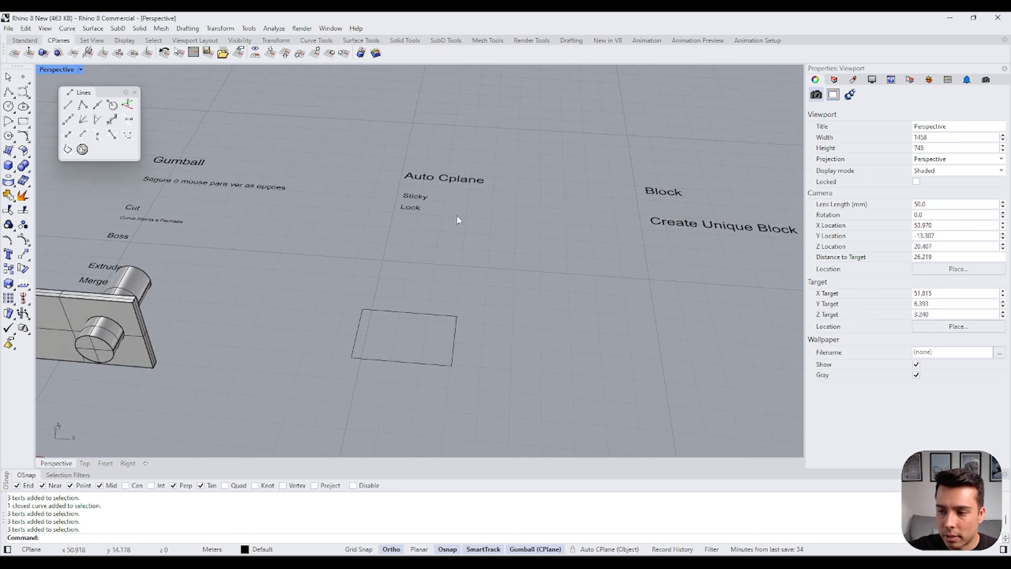
pyautogui.moveTo(510, 254); pyautogui.dragTo(509, 244, button='right')
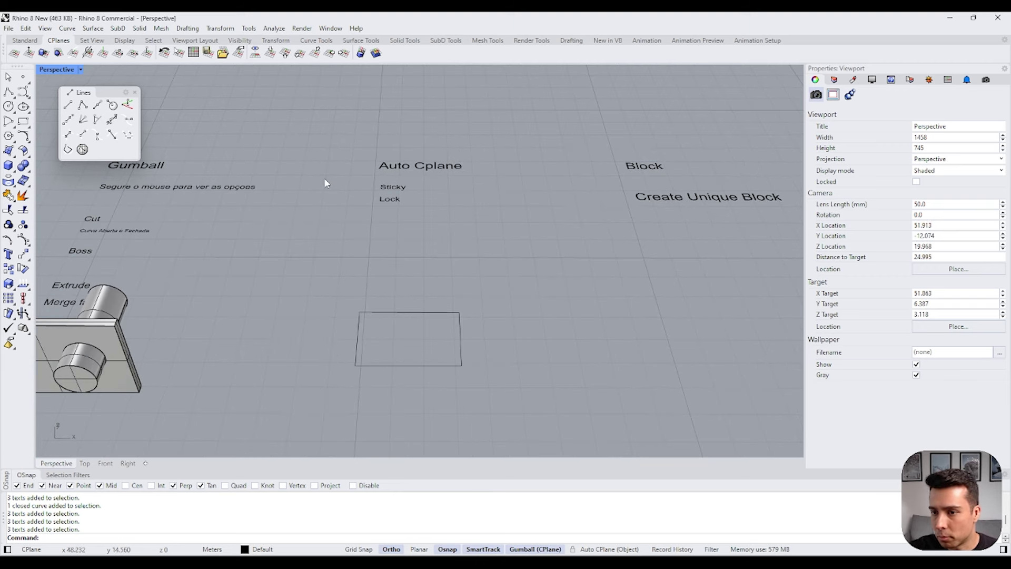
pyautogui.keyDown('shift'); pyautogui.moveTo(142, 339); pyautogui.dragTo(173, 327, button='right'); pyautogui.keyUp('shift')
pyautogui.click(507, 304)
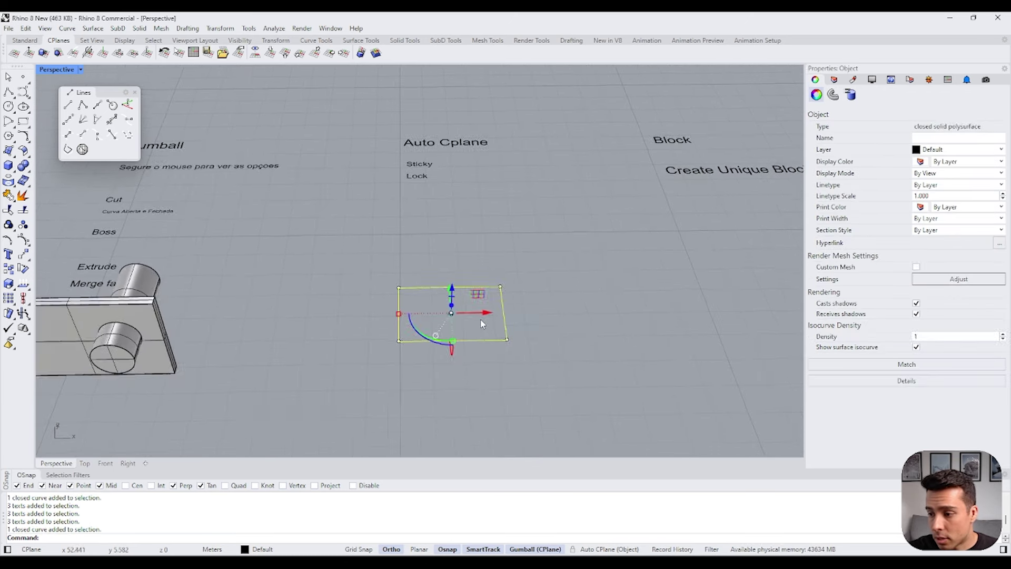
pyautogui.moveTo(362, 89); pyautogui.dragTo(500, 142)
pyautogui.click(484, 153)
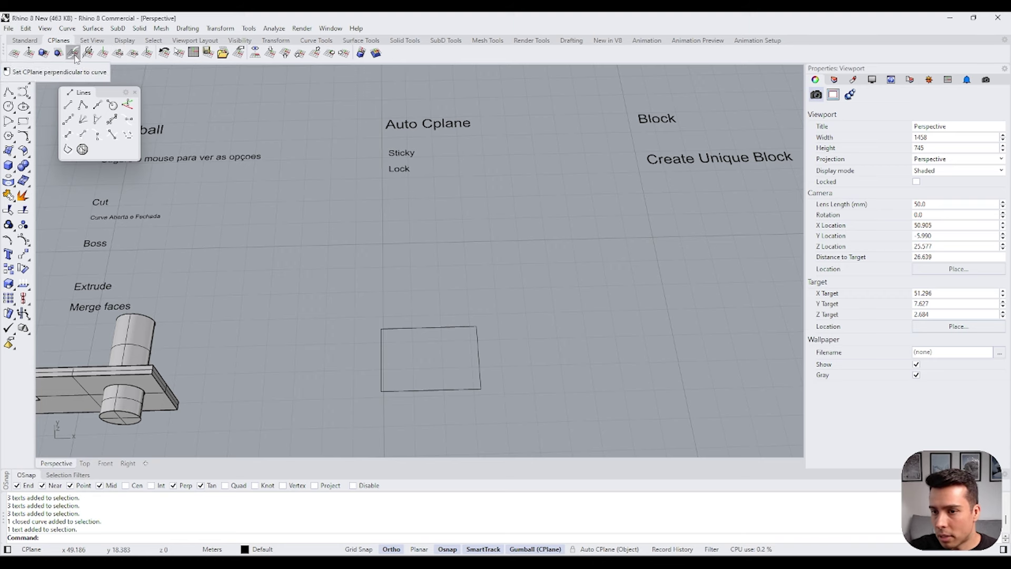
pyautogui.moveTo(315, 71); pyautogui.dragTo(318, 73, button='right')
pyautogui.moveTo(458, 242); pyautogui.dragTo(377, 310)
pyautogui.moveTo(438, 303); pyautogui.dragTo(443, 290)
pyautogui.press('Escape')
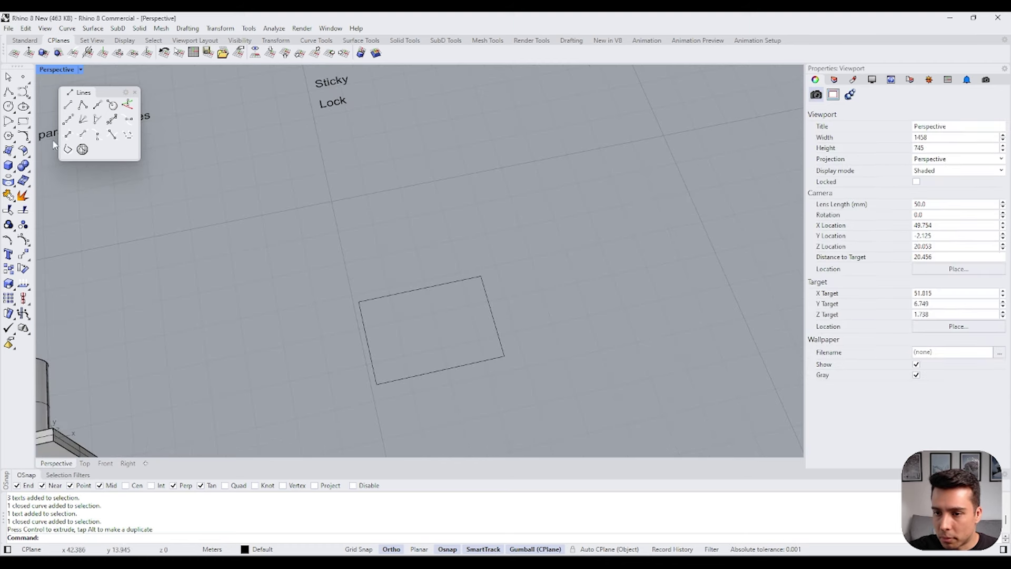
# Step: Draw a solid box between the Sticky and Lock labels and the rectangle
pyautogui.click(8, 165)
pyautogui.click(364, 190)
pyautogui.click(475, 232)
pyautogui.click(465, 176)
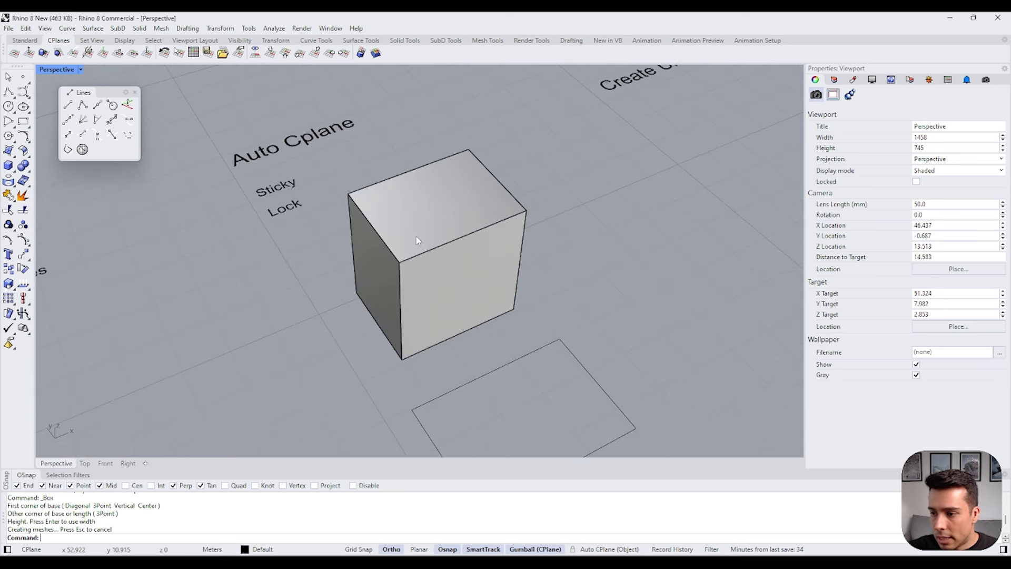
pyautogui.scroll(2, 435, 213)
pyautogui.scroll(3, 422, 228)
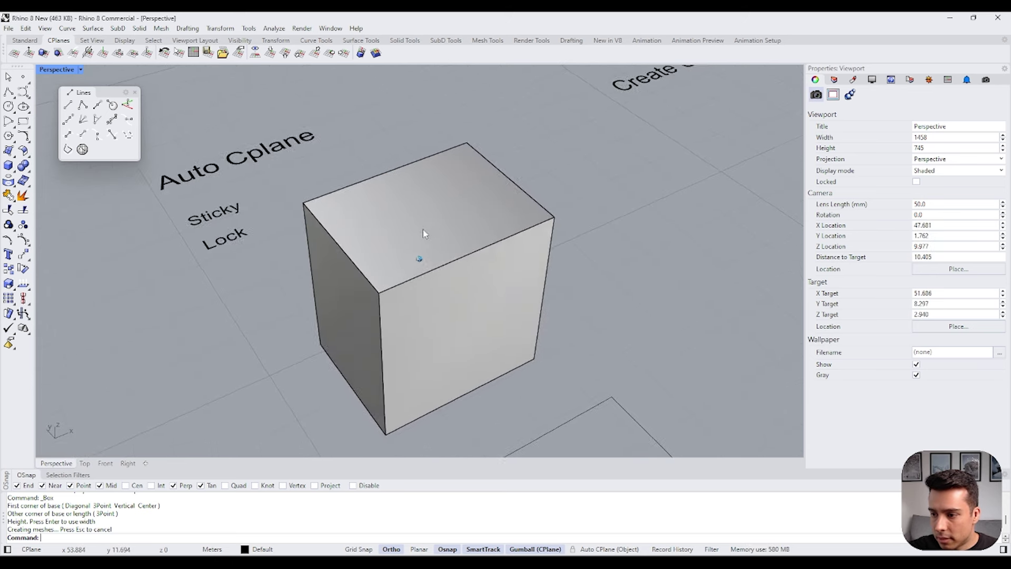
pyautogui.scroll(1, 430, 200)
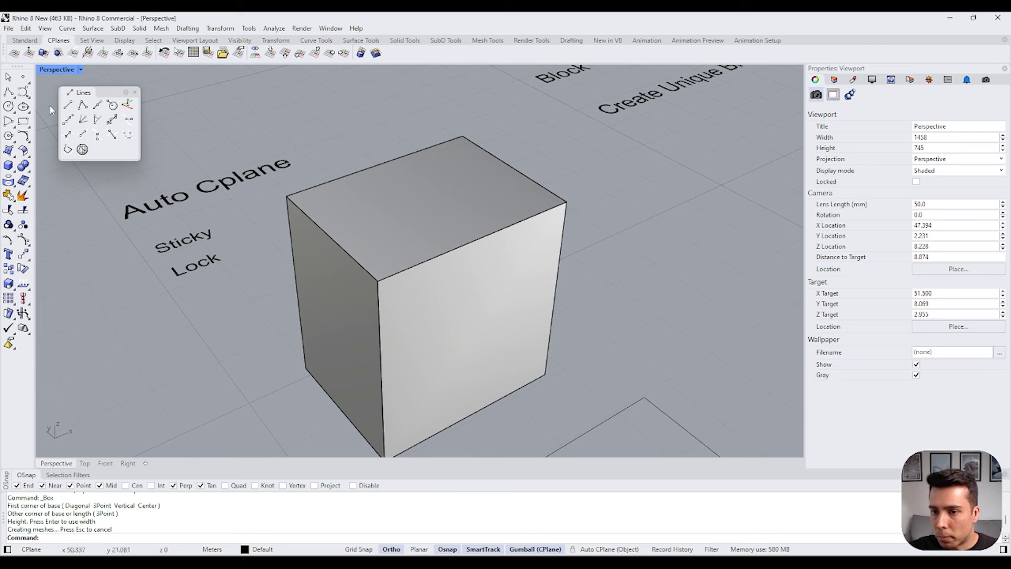
# Step: Try twice to draw a polyline across the box's top face without automatic construction plane alignment
pyautogui.click(82, 104)
pyautogui.scroll(-3, 474, 253)
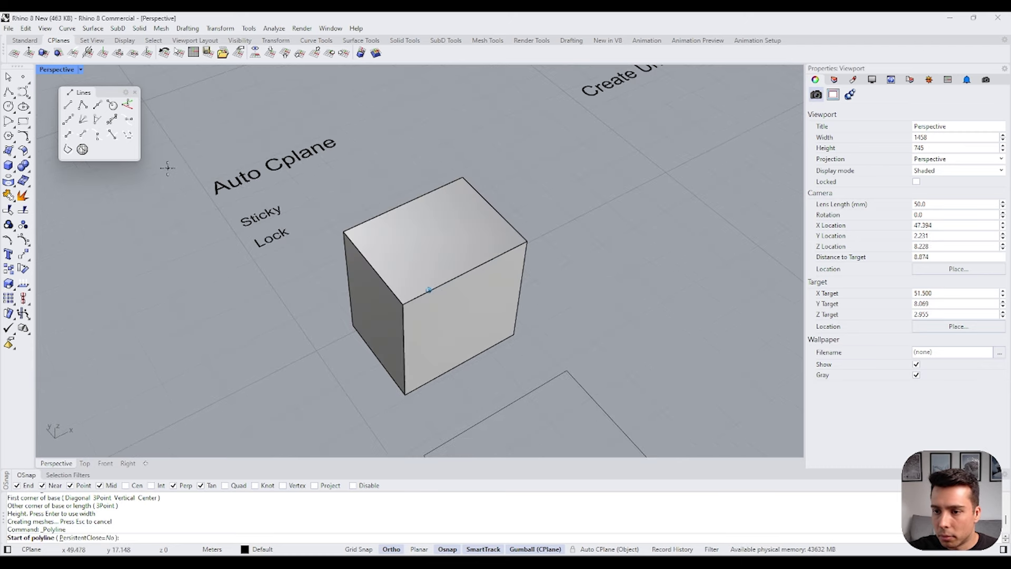
pyautogui.scroll(-3, 420, 262)
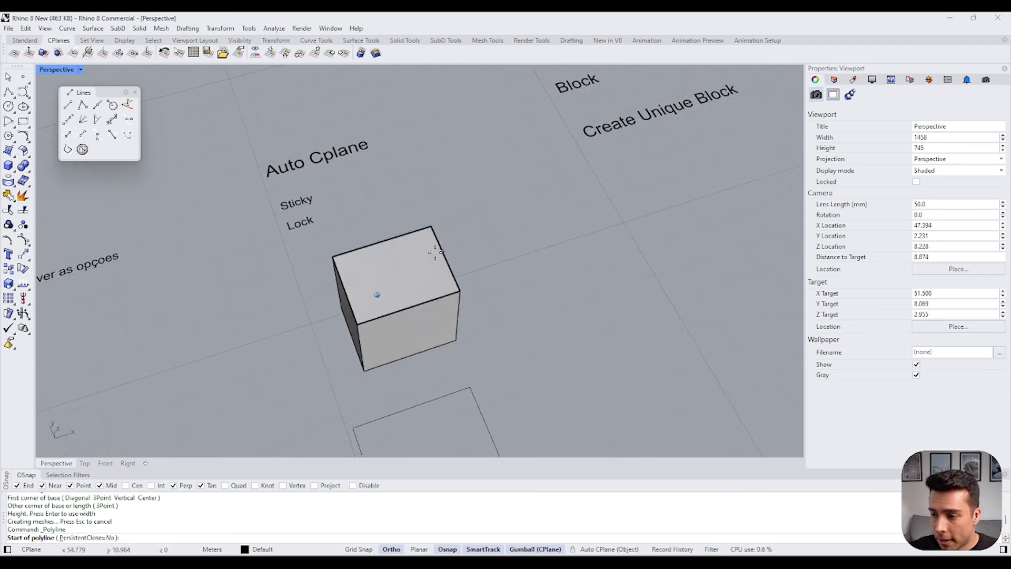
pyautogui.click(387, 285)
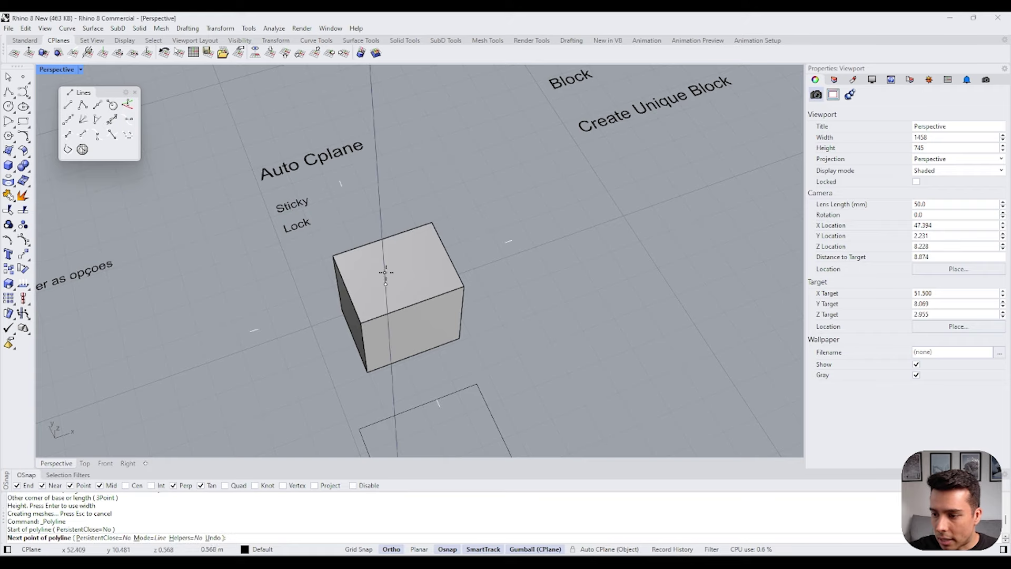
pyautogui.click(415, 259)
pyautogui.moveTo(414, 254); pyautogui.dragTo(452, 282, button='right')
pyautogui.scroll(2, 440, 293)
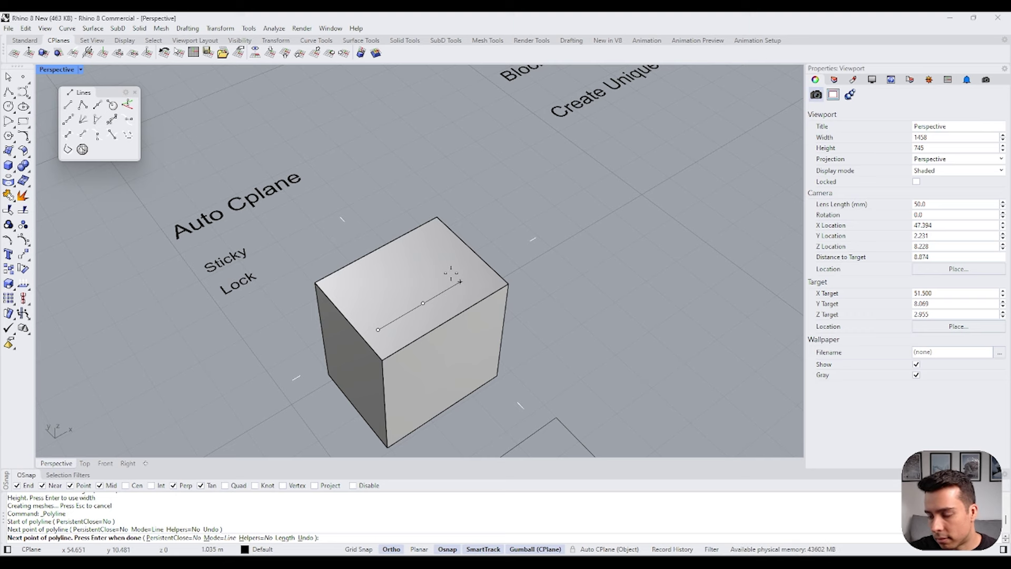
pyautogui.press('Escape')
pyautogui.click(82, 105)
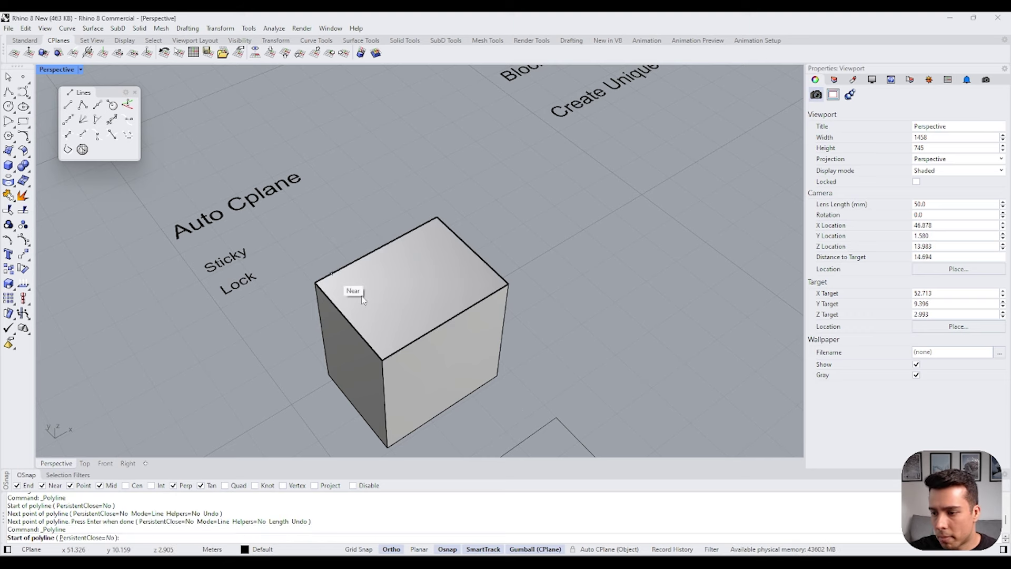
pyautogui.click(393, 300)
pyautogui.moveTo(445, 258); pyautogui.dragTo(443, 270, button='right')
pyautogui.press('Escape')
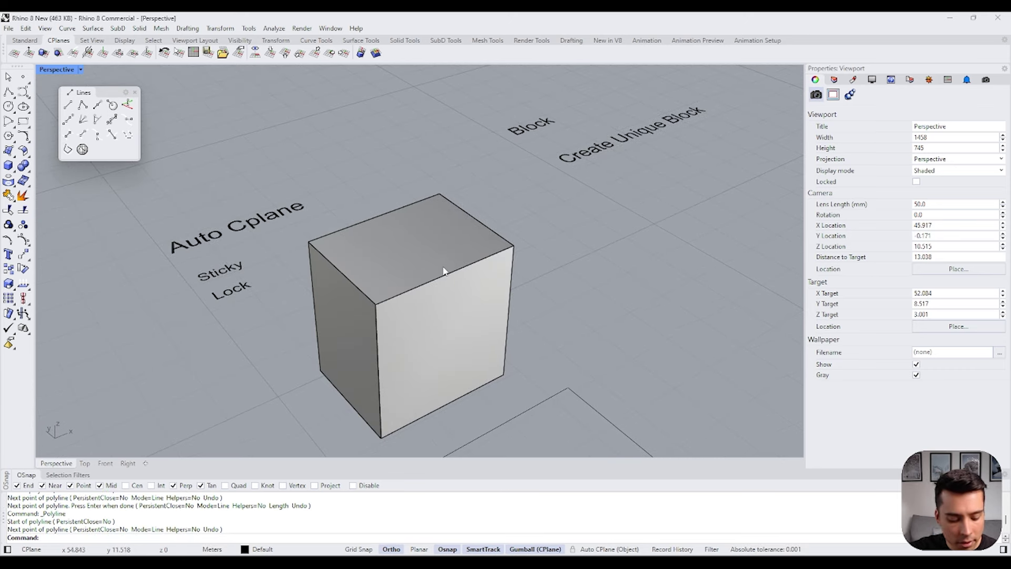
# Step: Select only the box's top face, enable Auto CPlane (Object), and clear the selection
pyautogui.keyDown('ctrl'); pyautogui.keyDown('shift'); pyautogui.click(413, 255); pyautogui.keyUp('shift'); pyautogui.keyUp('ctrl')
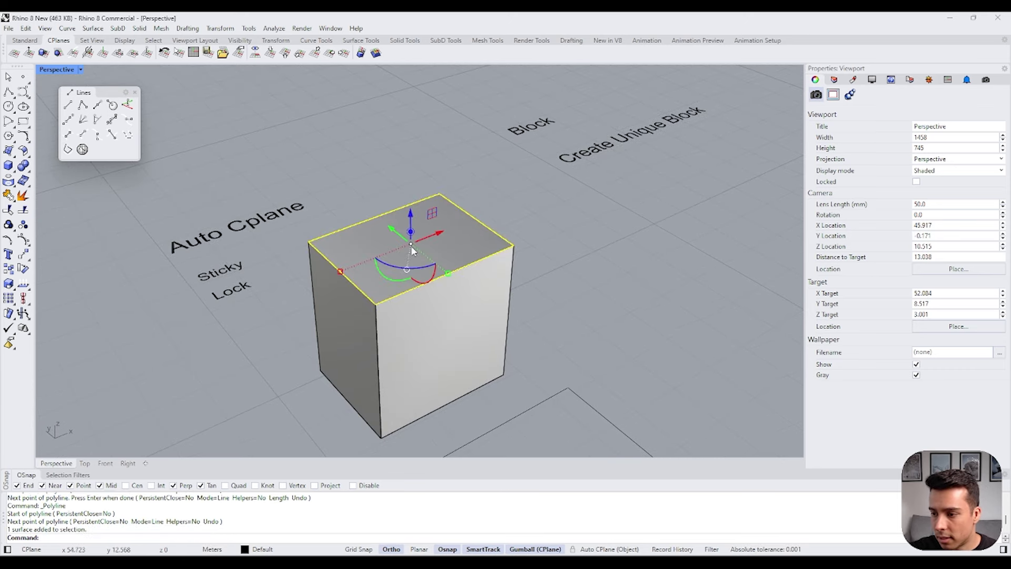
pyautogui.click(609, 549)
pyautogui.moveTo(419, 379); pyautogui.dragTo(358, 322, button='right')
pyautogui.click(397, 151)
pyautogui.scroll(4, 418, 264)
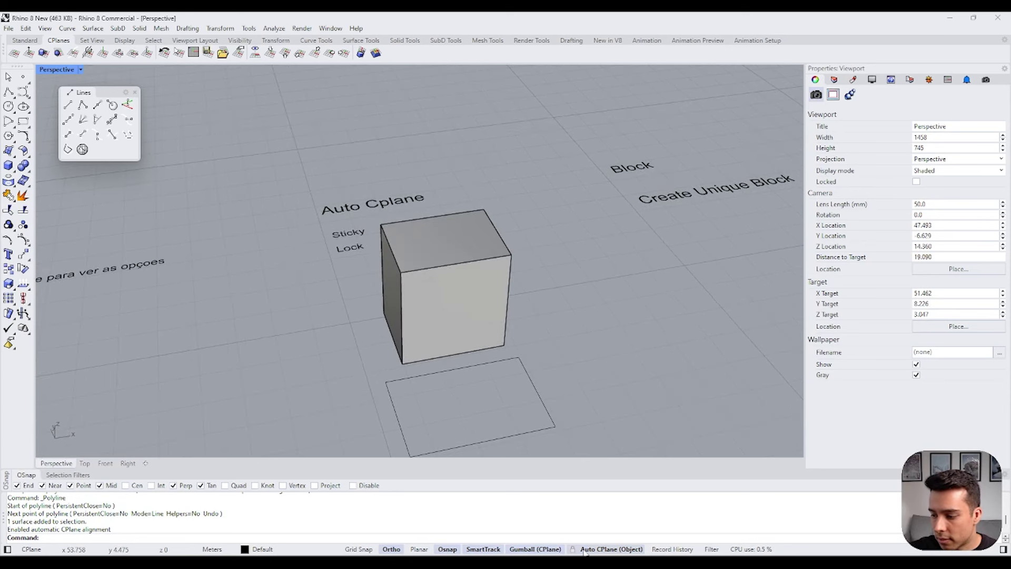
# Step: Select only the box's top face, lock the Auto CPlane to it, and clear the selection
pyautogui.keyDown('ctrl'); pyautogui.keyDown('shift'); pyautogui.click(451, 250); pyautogui.keyUp('shift'); pyautogui.keyUp('ctrl')
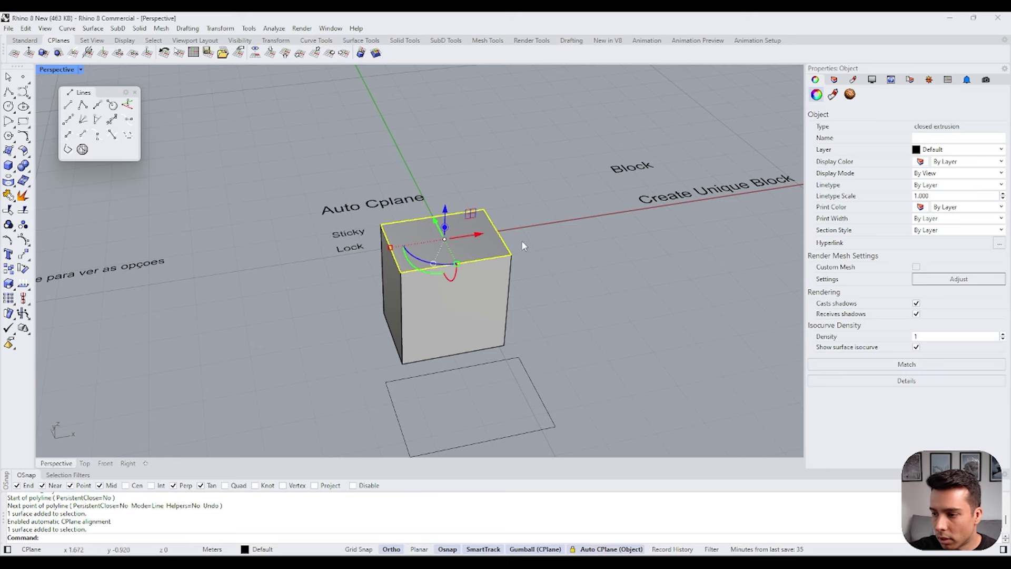
pyautogui.click(562, 260)
pyautogui.moveTo(562, 261); pyautogui.dragTo(579, 317, button='right')
pyautogui.scroll(-3, 562, 281)
pyautogui.moveTo(562, 282); pyautogui.dragTo(580, 303, button='right')
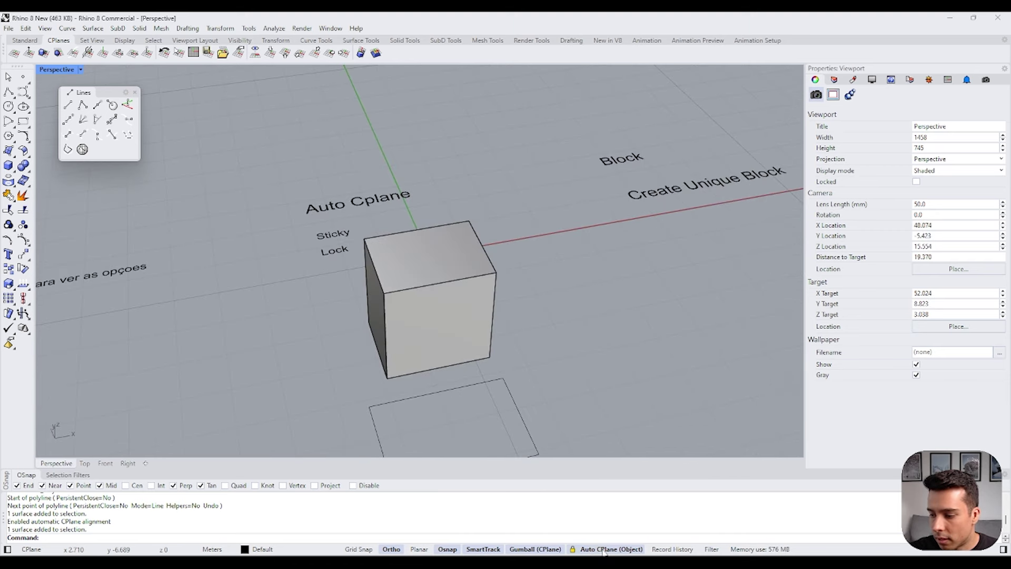
# Step: Bring up the Auto CPlane options and turn off Lock Auto CPlane
pyautogui.click(604, 549)
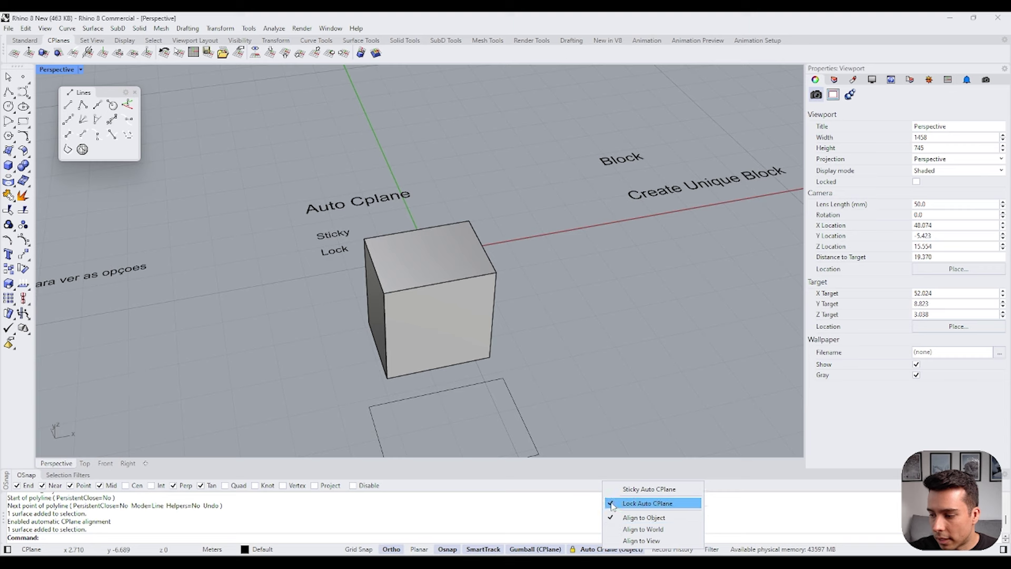
pyautogui.moveTo(535, 318); pyautogui.dragTo(534, 316, button='right')
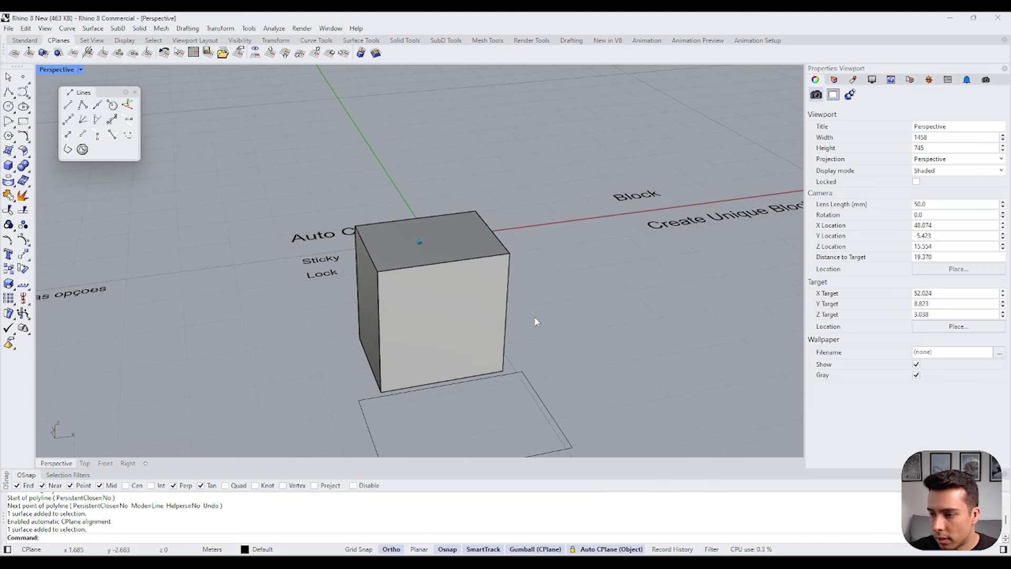
pyautogui.moveTo(578, 332); pyautogui.dragTo(578, 334, button='right')
pyautogui.scroll(-10, 578, 334)
pyautogui.moveTo(333, 307); pyautogui.dragTo(403, 261, button='right')
pyautogui.scroll(5, 474, 311)
# Step: Point out the Lock and Sticky text labels by selecting them in turn, clearing the selection each time
pyautogui.click(356, 238)
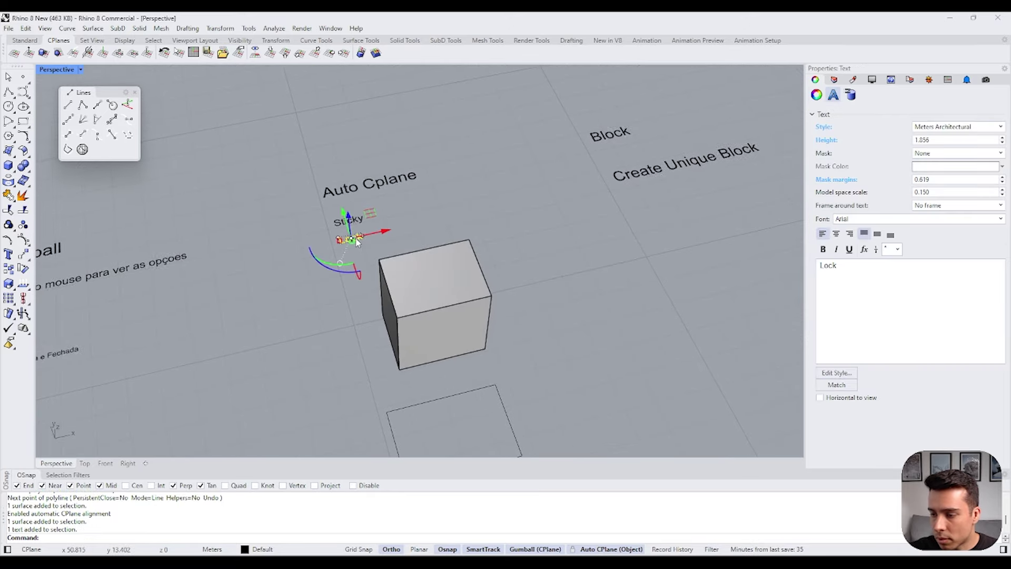
pyautogui.press('Escape')
pyautogui.scroll(2, 357, 222)
pyautogui.click(357, 225)
pyautogui.moveTo(584, 352); pyautogui.dragTo(611, 285, button='right')
pyautogui.press('Escape')
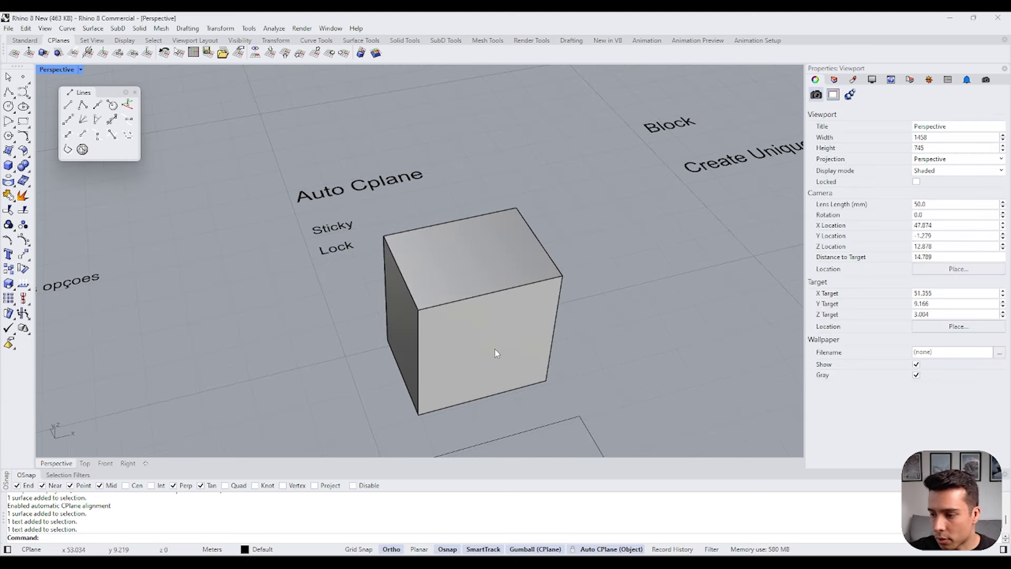
# Step: Select only the box's front face, lock the Auto CPlane to it, and clear the selection
pyautogui.keyDown('ctrl'); pyautogui.keyDown('shift'); pyautogui.click(491, 329); pyautogui.keyUp('shift'); pyautogui.keyUp('ctrl')
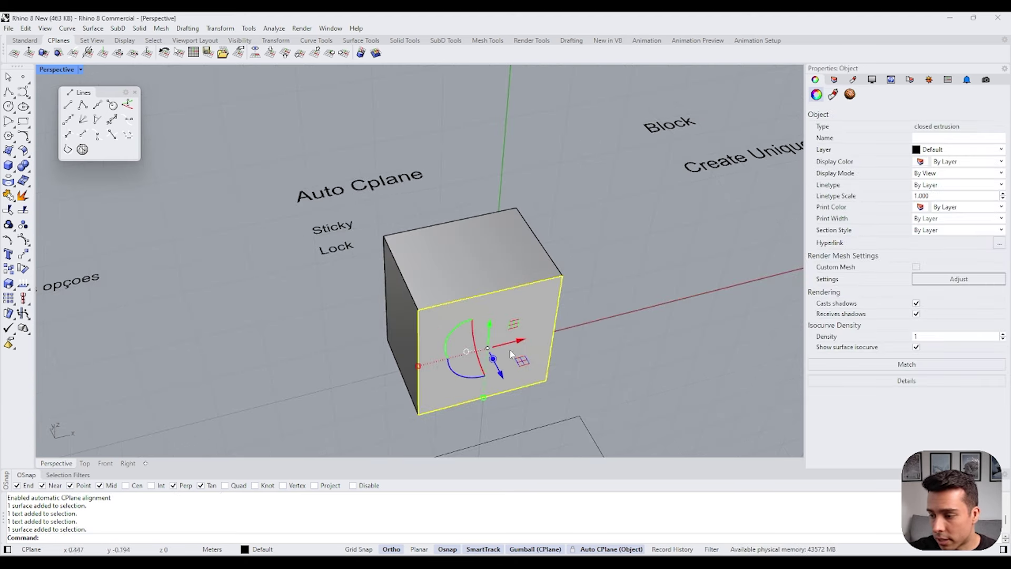
pyautogui.moveTo(512, 354); pyautogui.dragTo(637, 515, button='right')
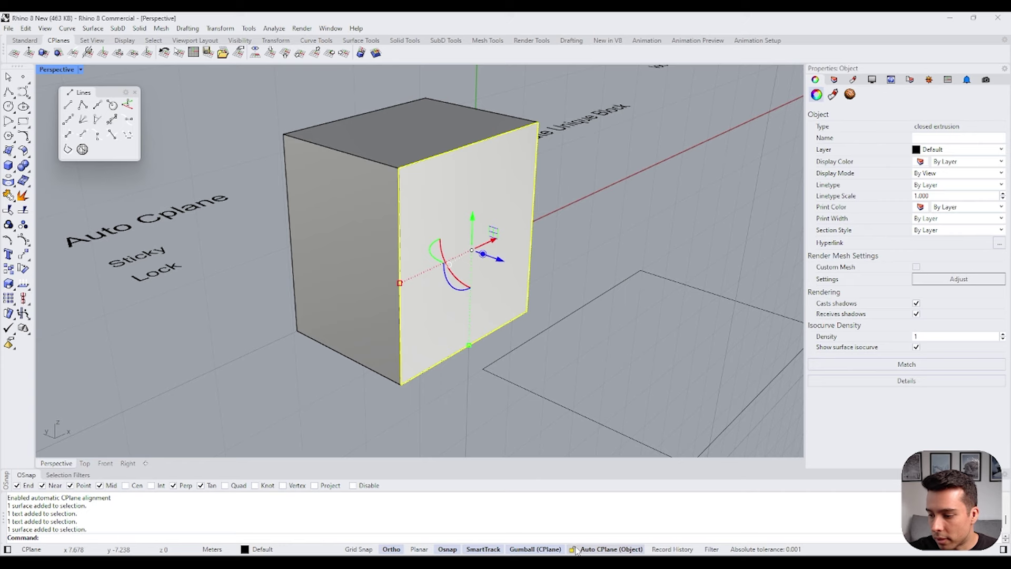
pyautogui.click(575, 215)
pyautogui.moveTo(576, 215); pyautogui.dragTo(537, 208, button='right')
# Step: Draw an open polyline on the locked construction plane, from the box's front face out beyond its side
pyautogui.click(82, 105)
pyautogui.scroll(-3, 372, 211)
pyautogui.moveTo(458, 221); pyautogui.dragTo(409, 263, button='right')
pyautogui.click(407, 276)
pyautogui.click(408, 227)
pyautogui.moveTo(408, 226); pyautogui.dragTo(613, 281, button='right')
pyautogui.click(613, 282)
pyautogui.click(627, 163)
pyautogui.moveTo(627, 163); pyautogui.dragTo(559, 278, button='right')
pyautogui.click(513, 180)
pyautogui.moveTo(513, 181); pyautogui.dragTo(501, 287, button='right')
pyautogui.click(501, 286)
pyautogui.rightClick(501, 287)
# Step: Draw a large closed control-point curve above the box on the locked construction plane
pyautogui.moveTo(443, 266); pyautogui.dragTo(419, 261, button='right')
pyautogui.click(23, 92)
pyautogui.moveTo(467, 224); pyautogui.dragTo(384, 167, button='right')
pyautogui.click(421, 149)
pyautogui.click(561, 151)
pyautogui.click(565, 94)
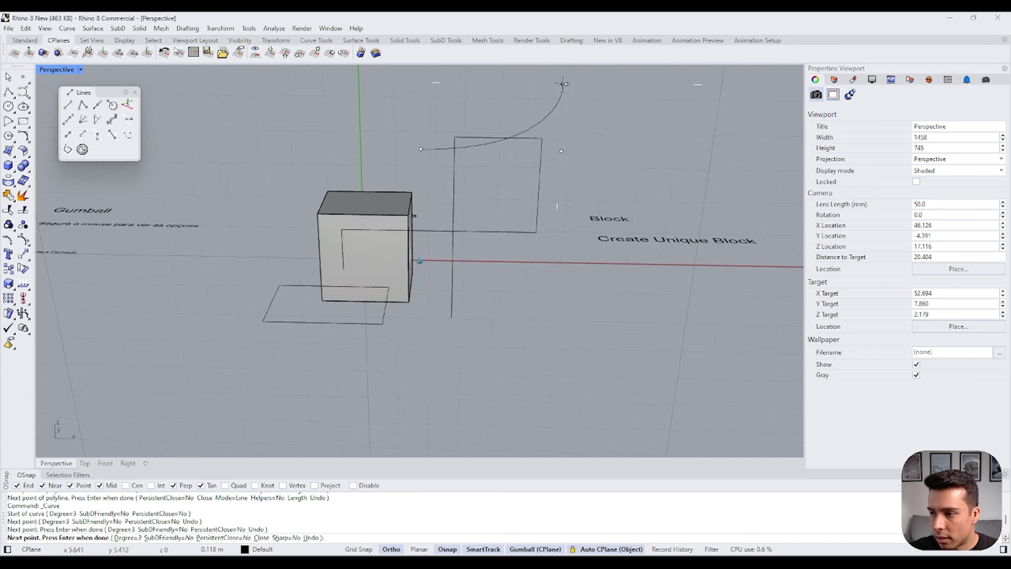
pyautogui.moveTo(548, 101); pyautogui.dragTo(526, 127, button='right')
pyautogui.click(397, 121)
pyautogui.click(222, 119)
pyautogui.click(234, 211)
pyautogui.moveTo(235, 211); pyautogui.dragTo(444, 165, button='right')
pyautogui.click(441, 167)
# Step: Turn Ortho off and draw a closed free-form curve on the box's front face
pyautogui.rightClick(411, 194)
pyautogui.moveTo(410, 194); pyautogui.dragTo(358, 163, button='right')
pyautogui.scroll(6, 348, 269)
pyautogui.click(302, 243)
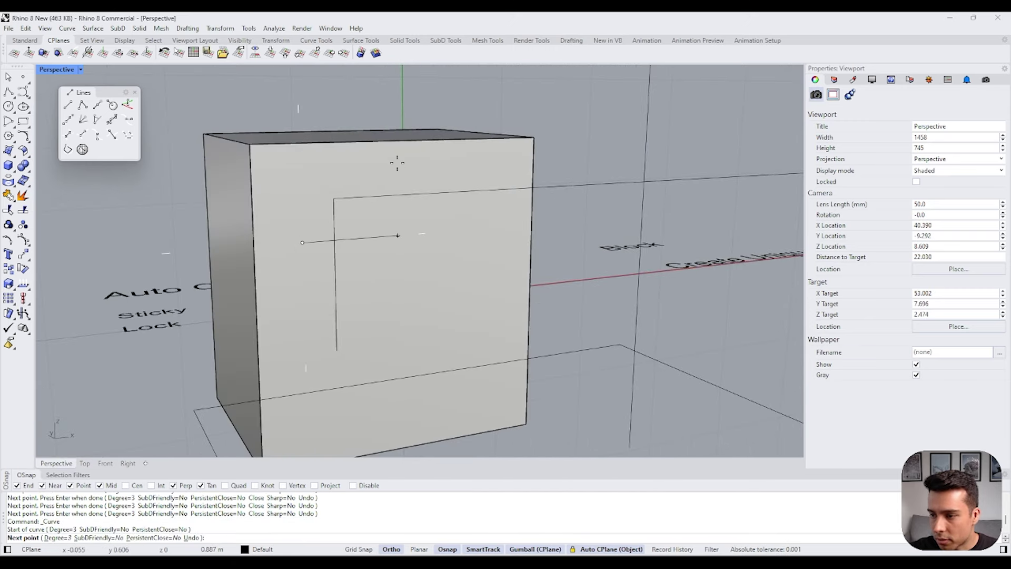
pyautogui.click(391, 550)
pyautogui.click(357, 167)
pyautogui.click(491, 155)
pyautogui.click(517, 292)
pyautogui.click(399, 325)
pyautogui.click(357, 277)
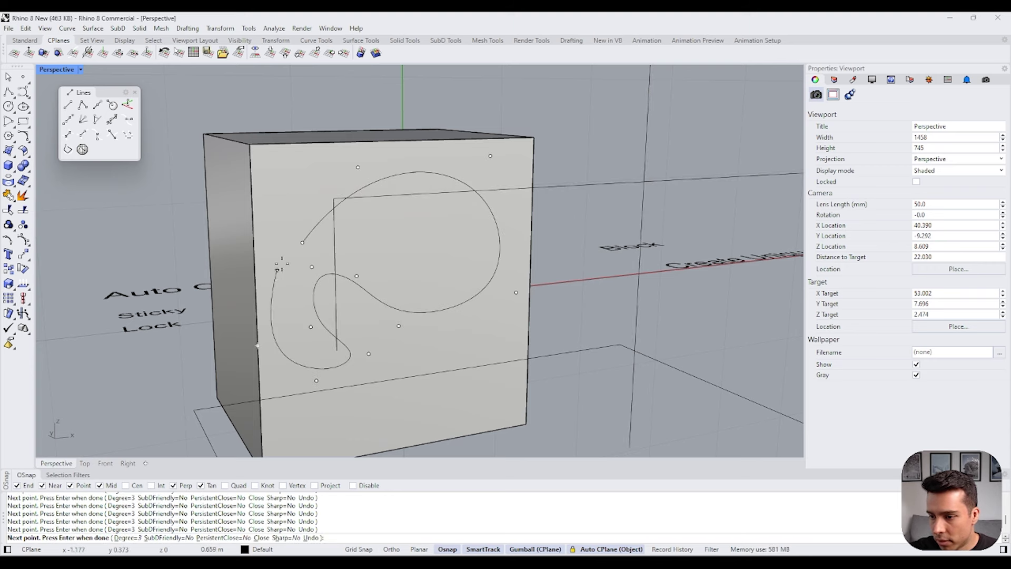
pyautogui.click(303, 248)
# Step: Delete the open polyline that crosses the box's front face
pyautogui.middleClick(391, 306)
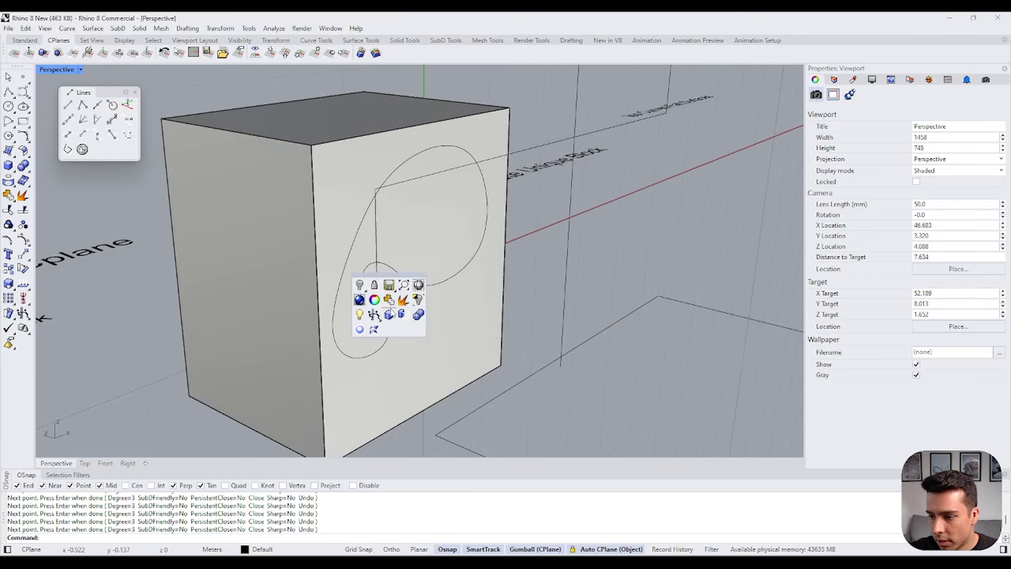
pyautogui.click(376, 230)
pyautogui.click(409, 257)
pyautogui.press('Delete')
# Step: PushPull the region inside the closed curve slightly outward from the box's front face
pyautogui.middleClick(378, 235)
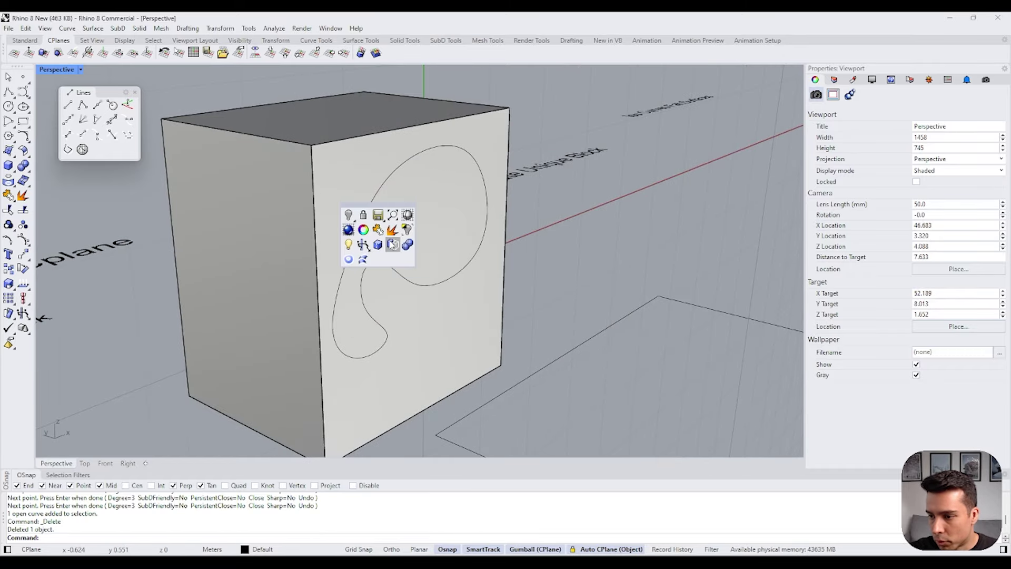
pyautogui.write('PushPull')
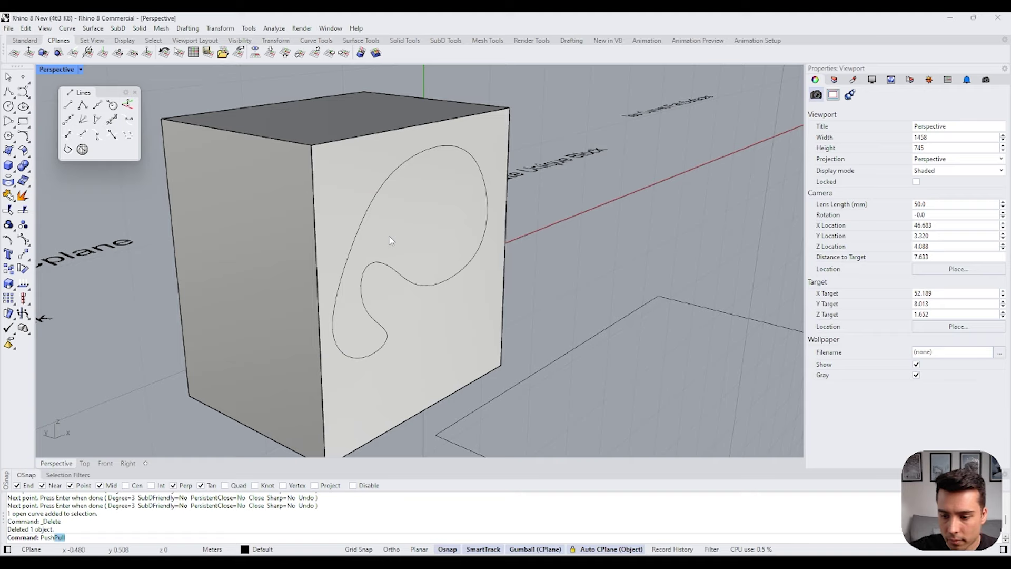
pyautogui.press('Return')
pyautogui.click(444, 196)
pyautogui.click(455, 204)
pyautogui.moveTo(622, 247); pyautogui.dragTo(532, 316, button='right')
pyautogui.scroll(-5, 505, 300)
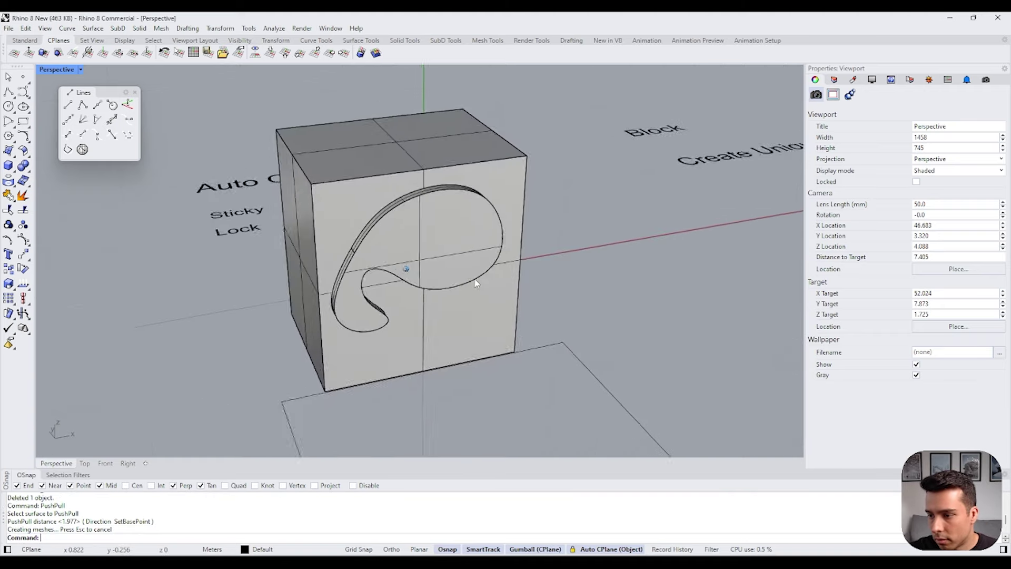
# Step: Disable automatic CPlane alignment
pyautogui.click(594, 550)
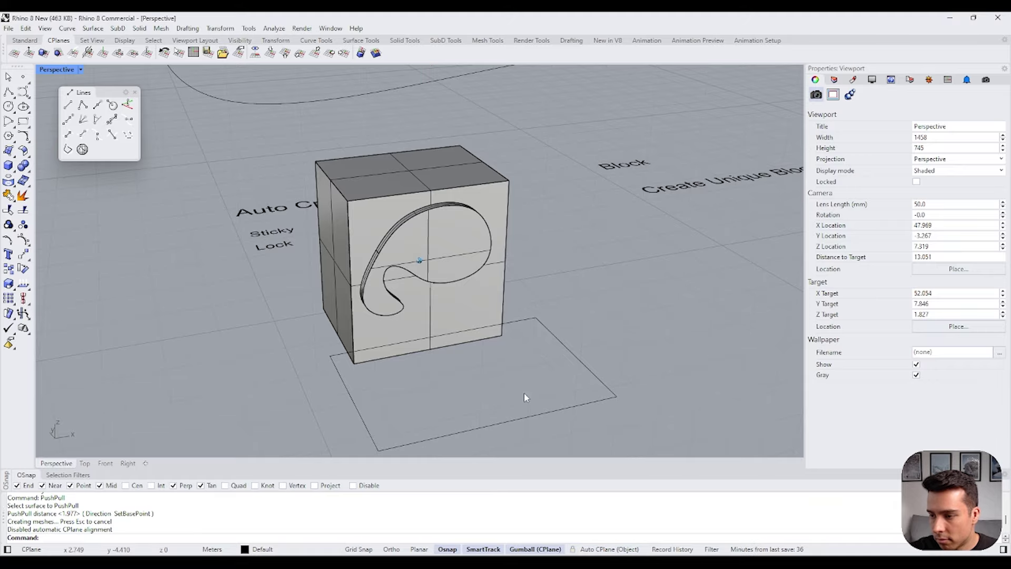
pyautogui.moveTo(439, 311); pyautogui.dragTo(499, 389, button='right')
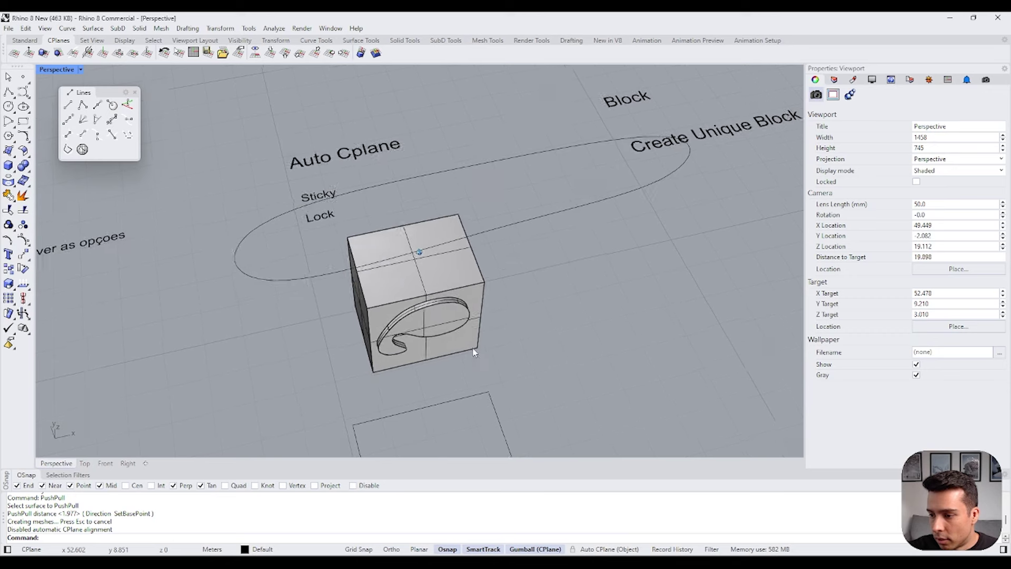
pyautogui.scroll(1, 390, 235)
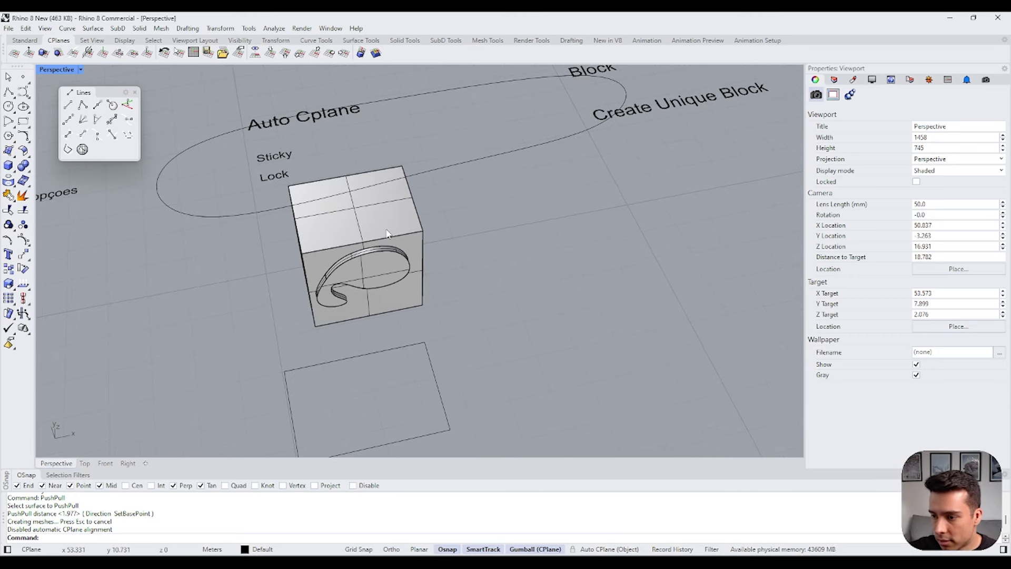
# Step: Create a rectangular planar surface on the ground beside the box
pyautogui.click(21, 153)
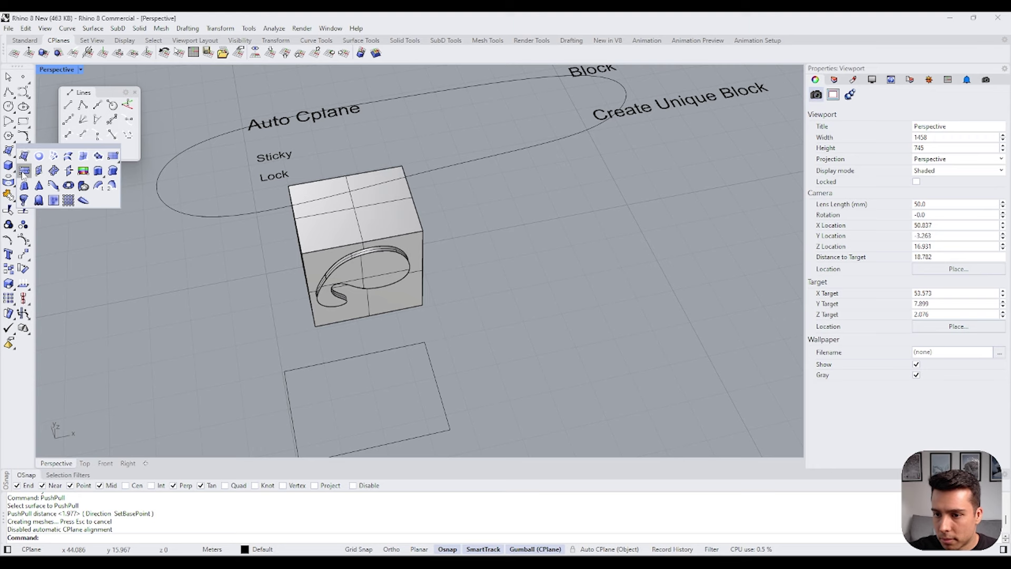
pyautogui.click(113, 156)
pyautogui.moveTo(503, 260); pyautogui.dragTo(463, 253, button='right')
pyautogui.click(440, 236)
pyautogui.click(525, 281)
# Step: Move the planar surface farther from the box, rotate it to a tilt, and clear the selection
pyautogui.moveTo(513, 267); pyautogui.dragTo(472, 300)
pyautogui.scroll(2, 473, 300)
pyautogui.moveTo(454, 315); pyautogui.dragTo(492, 301, button='right')
pyautogui.moveTo(462, 325); pyautogui.dragTo(454, 342)
pyautogui.moveTo(454, 342); pyautogui.dragTo(419, 296, button='right')
pyautogui.moveTo(413, 283); pyautogui.dragTo(458, 286)
pyautogui.click(424, 196)
pyautogui.moveTo(424, 196); pyautogui.dragTo(464, 216, button='right')
pyautogui.scroll(2, 449, 263)
# Step: Select the tilted surface, enable Auto CPlane (Object), and clear the selection
pyautogui.click(440, 266)
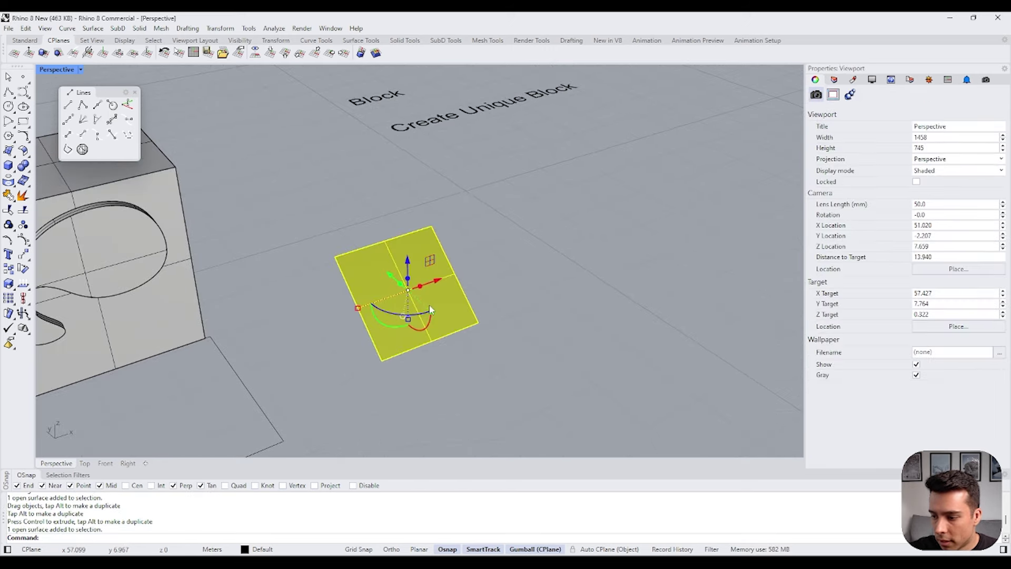
pyautogui.moveTo(440, 266); pyautogui.dragTo(447, 267, button='right')
pyautogui.click(603, 551)
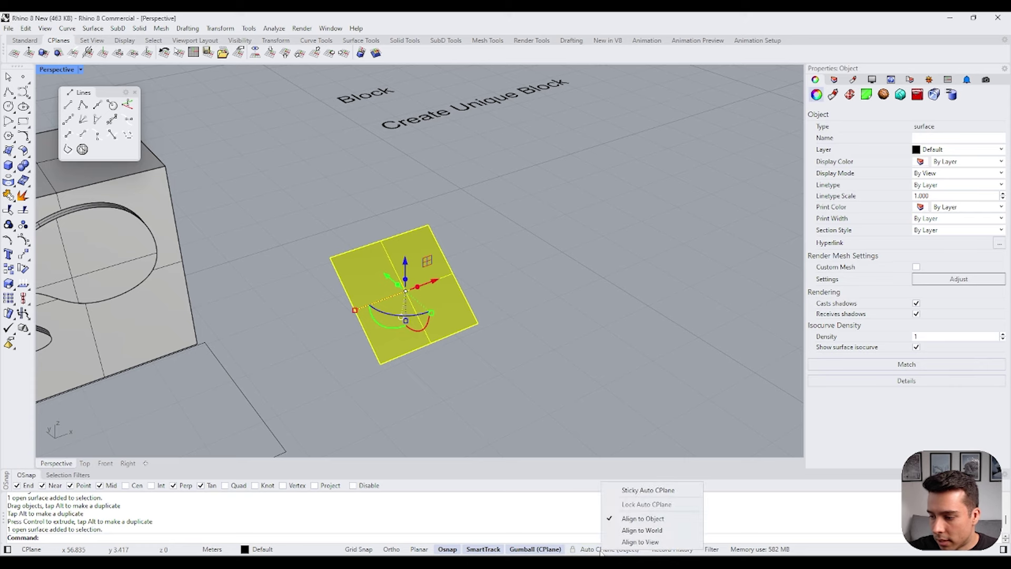
pyautogui.click(601, 551)
pyautogui.moveTo(606, 551)
pyautogui.click(512, 345)
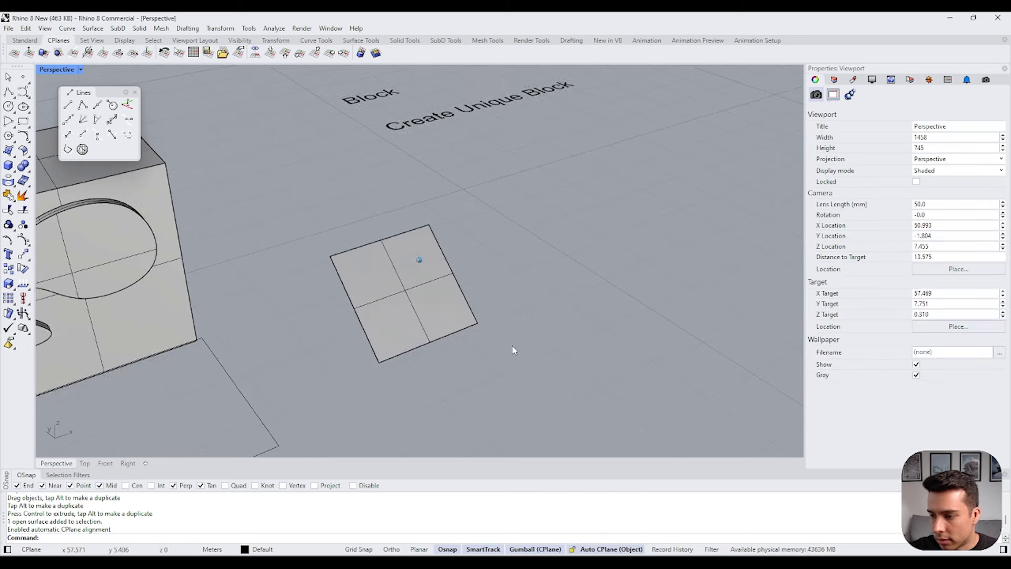
# Step: Select the tilted surface repeatedly, clearing it in between, to align the construction plane to it
pyautogui.moveTo(512, 346); pyautogui.dragTo(446, 302, button='right')
pyautogui.click(446, 302)
pyautogui.click(516, 330)
pyautogui.moveTo(517, 330)
pyautogui.mouseDown(button='right')
pyautogui.moveTo(474, 324)
pyautogui.moveTo(532, 337)
pyautogui.mouseUp(button='right')
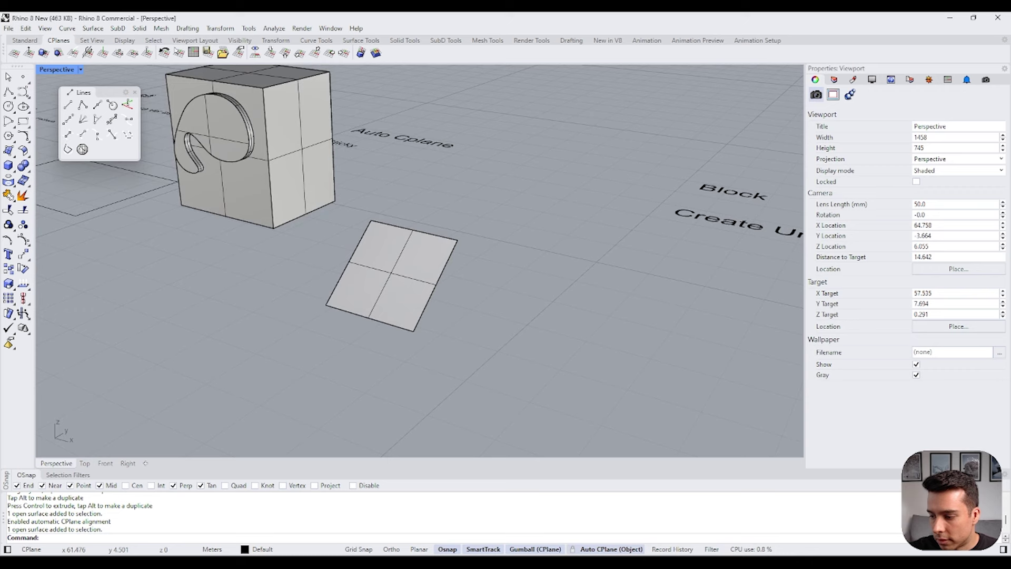
pyautogui.click(397, 289)
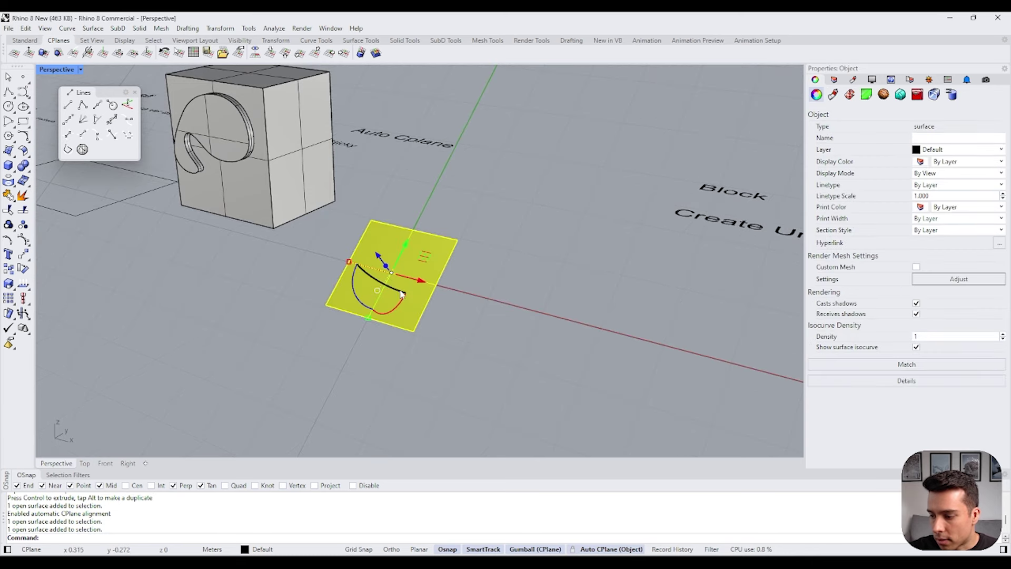
pyautogui.click(461, 321)
pyautogui.click(397, 289)
pyautogui.scroll(1, 396, 290)
pyautogui.moveTo(396, 290); pyautogui.dragTo(414, 295, button='right')
# Step: Turn on Sticky Auto CPlane and check it in the Auto CPlane options
pyautogui.rightClick(624, 550)
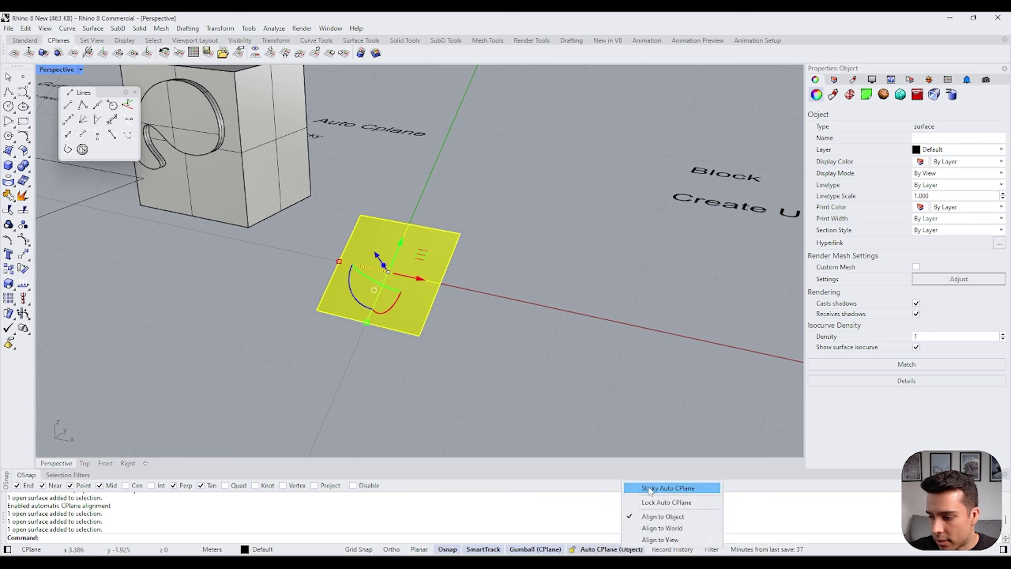
pyautogui.click(668, 490)
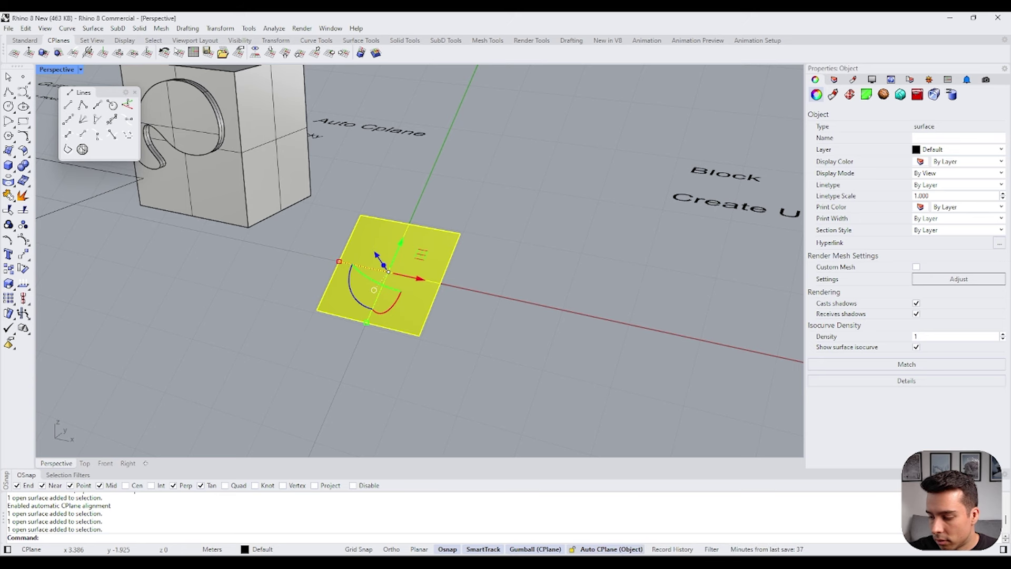
pyautogui.rightClick(621, 550)
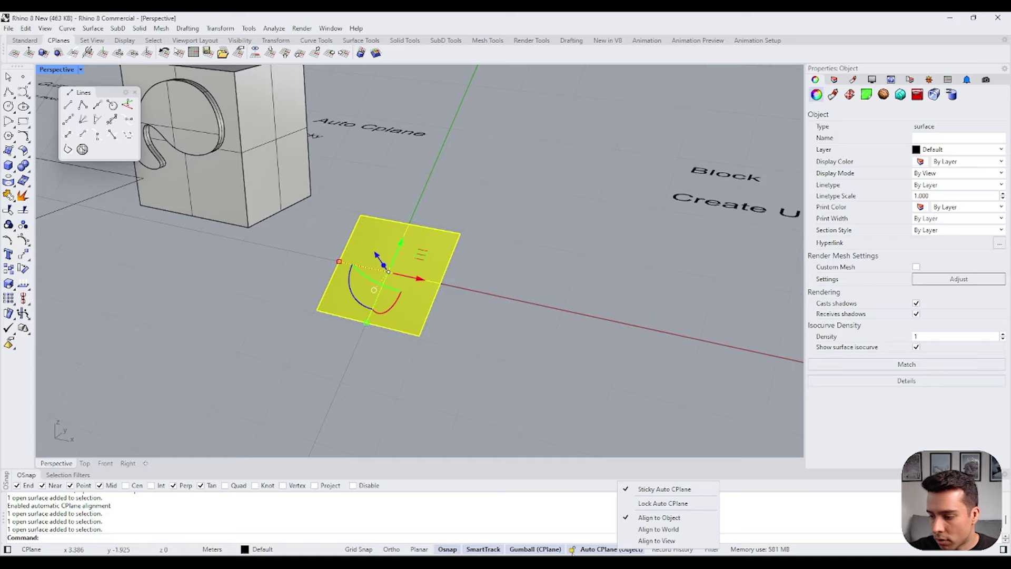
# Step: Deselect, reselect, and again deselect the tilted surface with Sticky Auto CPlane on
pyautogui.scroll(-2, 527, 432)
pyautogui.moveTo(527, 432); pyautogui.dragTo(402, 197, button='right')
pyautogui.click(537, 290)
pyautogui.scroll(2, 420, 255)
pyautogui.click(377, 290)
pyautogui.moveTo(396, 279); pyautogui.dragTo(511, 245, button='right')
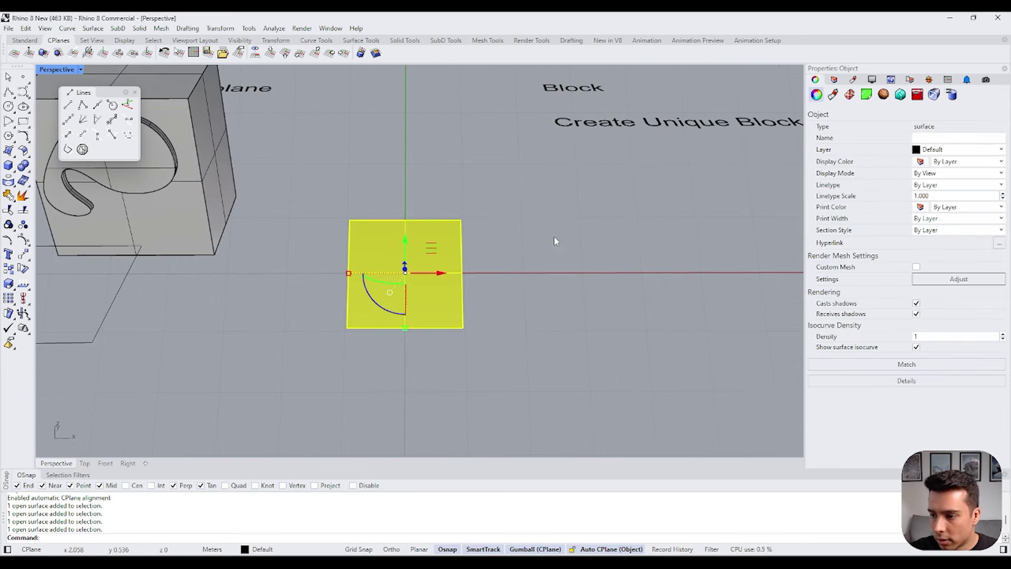
pyautogui.click(511, 245)
# Step: Draw a diagonal line from inside the tilted surface to its upper edge
pyautogui.click(68, 104)
pyautogui.click(378, 272)
pyautogui.click(425, 221)
pyautogui.click(444, 248)
pyautogui.moveTo(444, 249)
pyautogui.mouseDown(button='right')
pyautogui.moveTo(441, 263)
pyautogui.moveTo(507, 200)
pyautogui.moveTo(579, 237)
pyautogui.mouseUp(button='right')
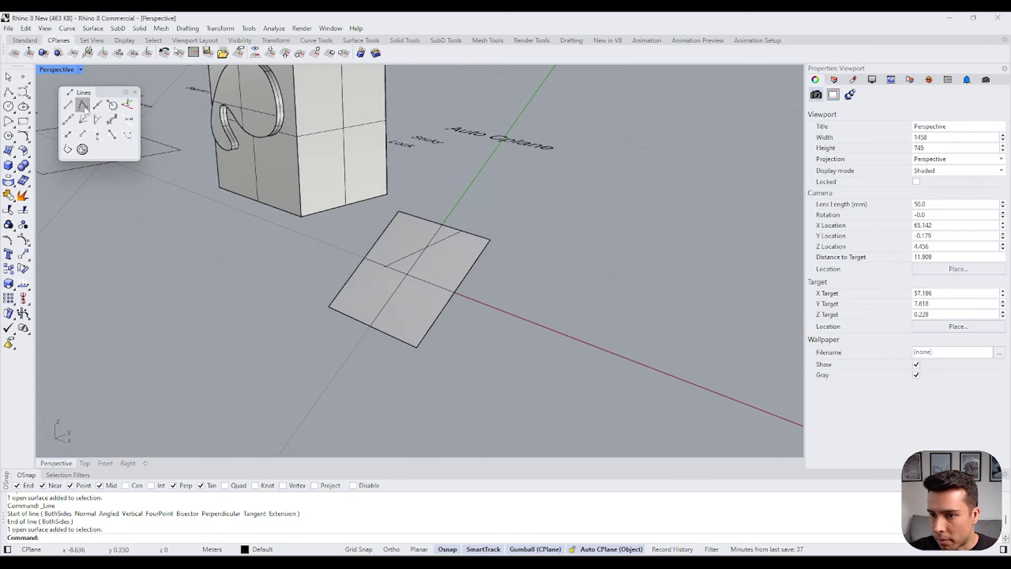
# Step: Draw a multi-segment polyline on the sticky construction plane beyond the tilted surface
pyautogui.click(84, 105)
pyautogui.click(478, 350)
pyautogui.click(555, 235)
pyautogui.click(605, 266)
pyautogui.click(633, 153)
pyautogui.moveTo(634, 153); pyautogui.dragTo(632, 149, button='right')
pyautogui.click(570, 140)
pyautogui.click(565, 334)
pyautogui.click(524, 347)
pyautogui.moveTo(524, 348); pyautogui.dragTo(441, 298, button='right')
pyautogui.moveTo(406, 258); pyautogui.dragTo(551, 255, button='right')
pyautogui.rightClick(551, 255)
# Step: Delete the polyline drawn beyond the tilted surface
pyautogui.moveTo(551, 255); pyautogui.dragTo(500, 289)
pyautogui.press('Delete')
pyautogui.moveTo(501, 289); pyautogui.dragTo(537, 289, button='right')
pyautogui.scroll(-2, 328, 194)
# Step: Select the whole box and clear the selection
pyautogui.click(327, 172)
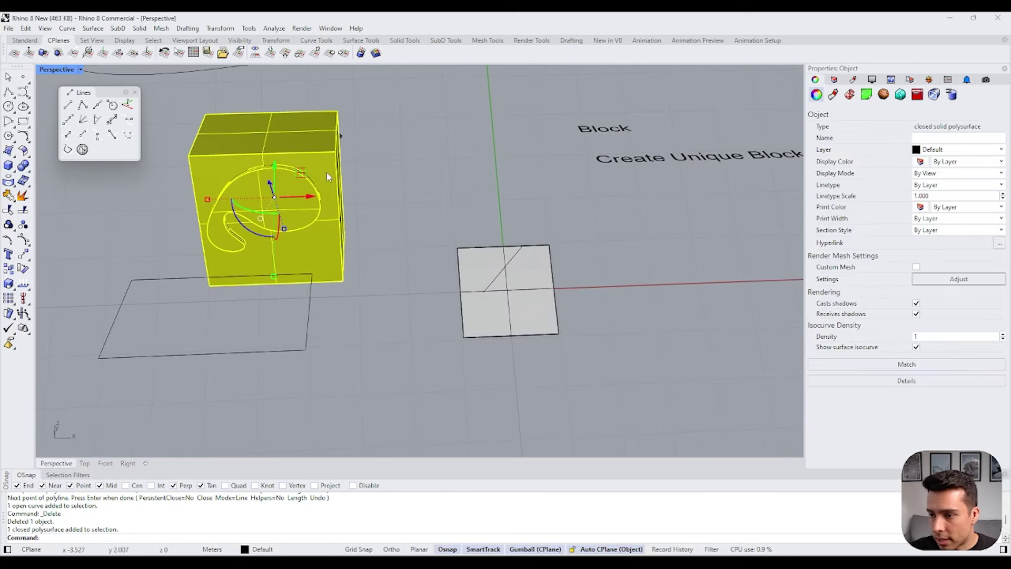
pyautogui.moveTo(469, 263); pyautogui.dragTo(426, 273, button='right')
pyautogui.press('Escape')
# Step: Duplicate the tilted surface to its side and rotate the copy to a different tilt
pyautogui.moveTo(384, 304); pyautogui.dragTo(477, 273, button='right')
pyautogui.click(422, 310)
pyautogui.moveTo(478, 268); pyautogui.dragTo(603, 269)
pyautogui.moveTo(590, 337); pyautogui.dragTo(535, 326, button='right')
pyautogui.moveTo(528, 309); pyautogui.dragTo(518, 321)
pyautogui.moveTo(548, 361); pyautogui.dragTo(500, 347, button='right')
pyautogui.click(492, 337)
# Step: Select the two tilted surfaces in turn to align the sticky construction plane to each, clearing each selection
pyautogui.click(426, 265)
pyautogui.moveTo(426, 270); pyautogui.dragTo(400, 242, button='right')
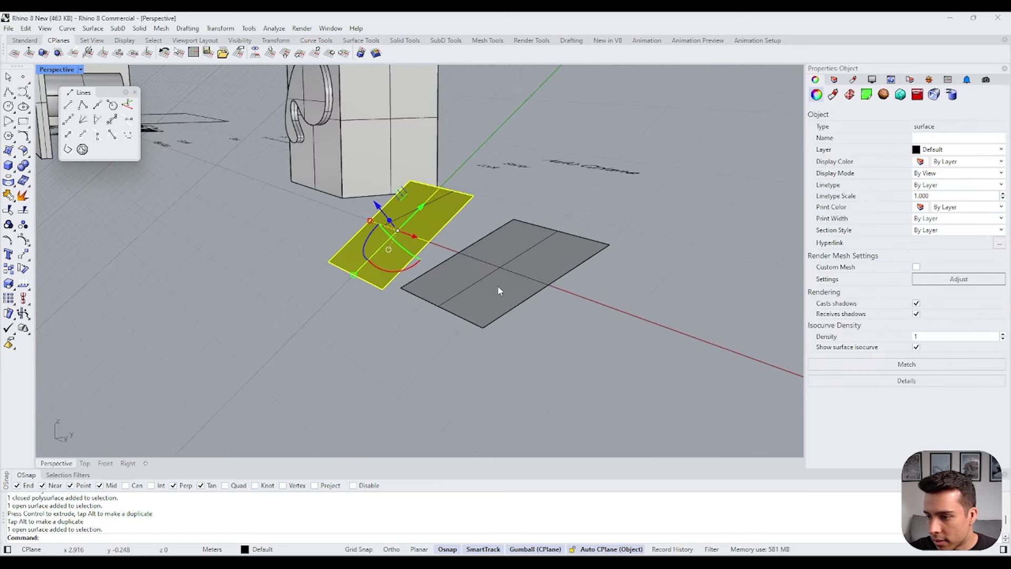
pyautogui.press('Escape')
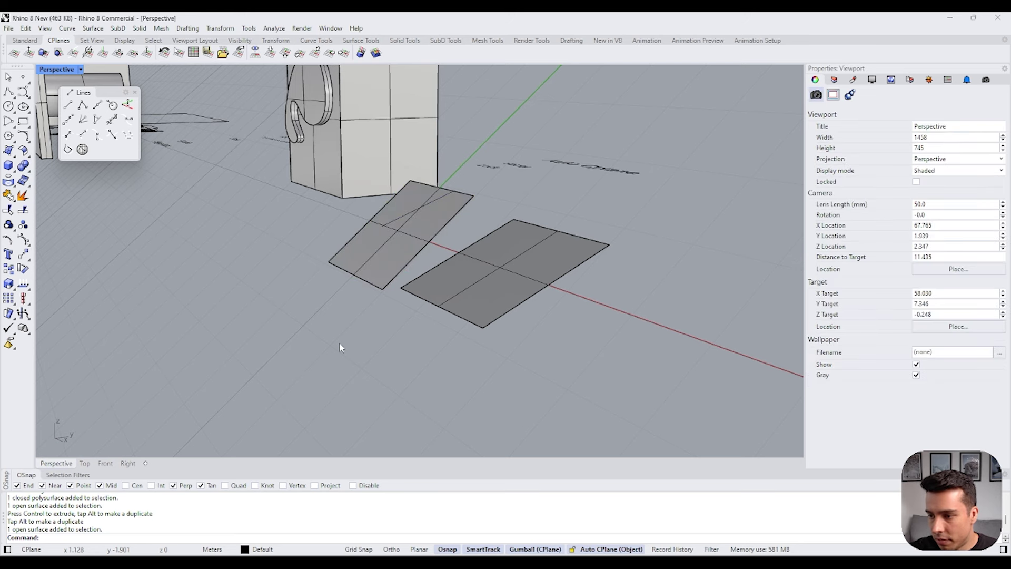
pyautogui.click(507, 279)
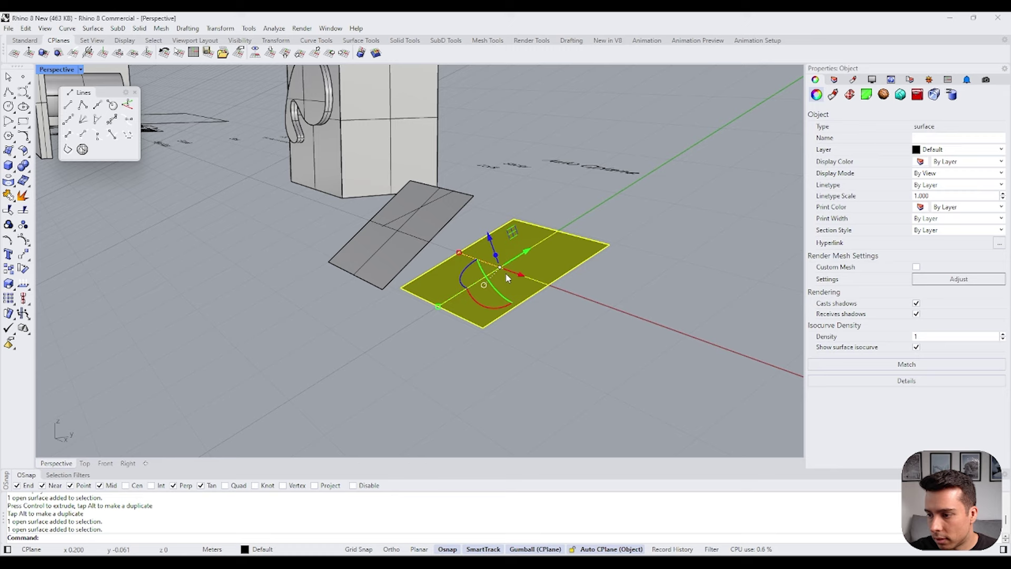
pyautogui.moveTo(307, 257); pyautogui.dragTo(650, 265, button='right')
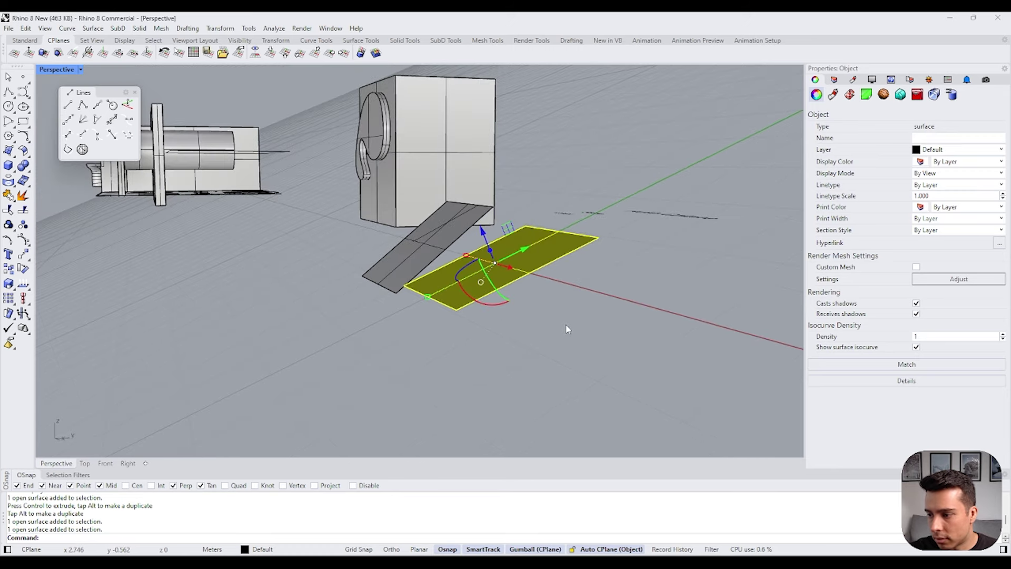
pyautogui.press('Escape')
pyautogui.moveTo(567, 325); pyautogui.dragTo(550, 326, button='right')
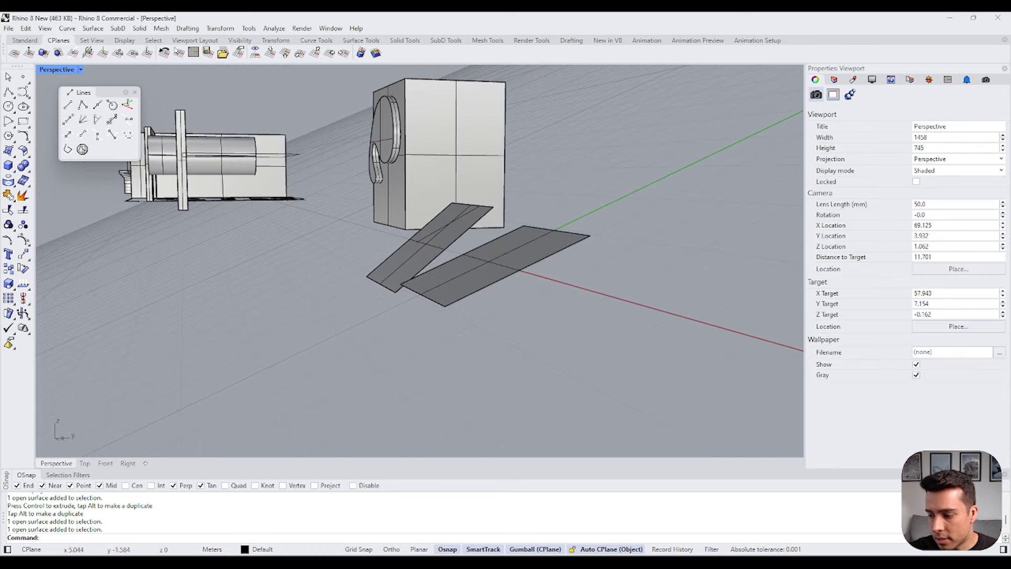
# Step: Switch the Sticky Auto CPlane option, select the narrower tilted surface to test the alignment, and clear the selection
pyautogui.click(597, 550)
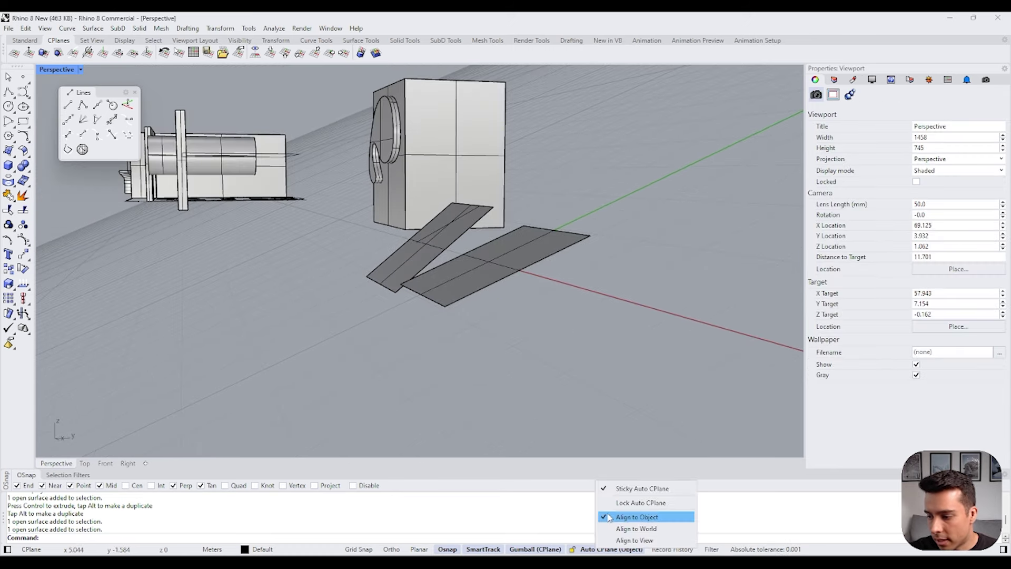
pyautogui.click(623, 490)
pyautogui.scroll(3, 470, 283)
pyautogui.click(395, 270)
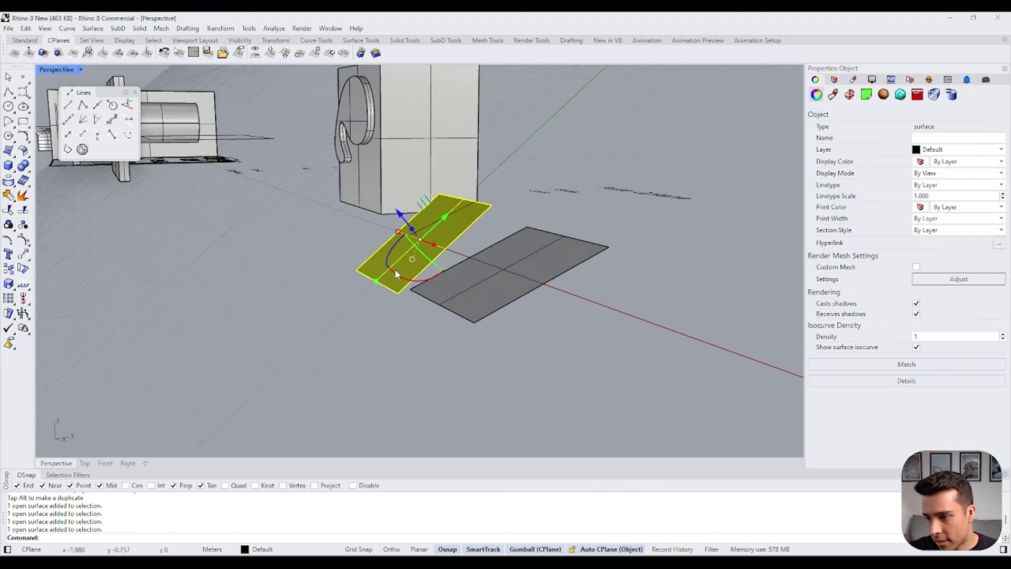
pyautogui.press('Escape')
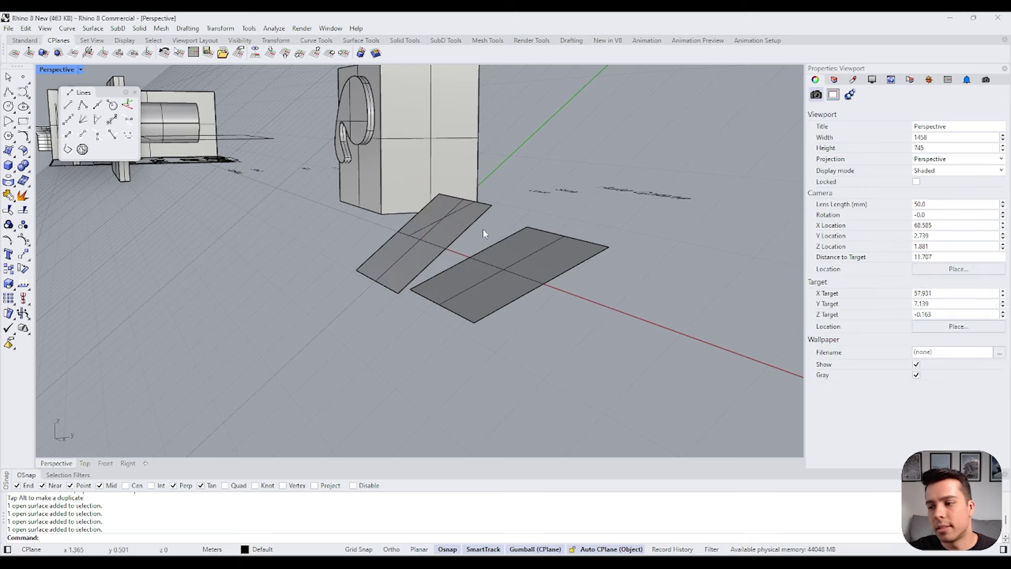
pyautogui.moveTo(481, 224)
pyautogui.mouseDown(button='right')
pyautogui.moveTo(482, 215)
pyautogui.moveTo(463, 219)
pyautogui.moveTo(480, 222)
pyautogui.mouseUp(button='right')
pyautogui.scroll(-2, 419, 158)
# Step: Turn off Auto CPlane and model a five-sided truncated pyramid solid on the ground in front of the tilted surfaces
pyautogui.click(14, 156)
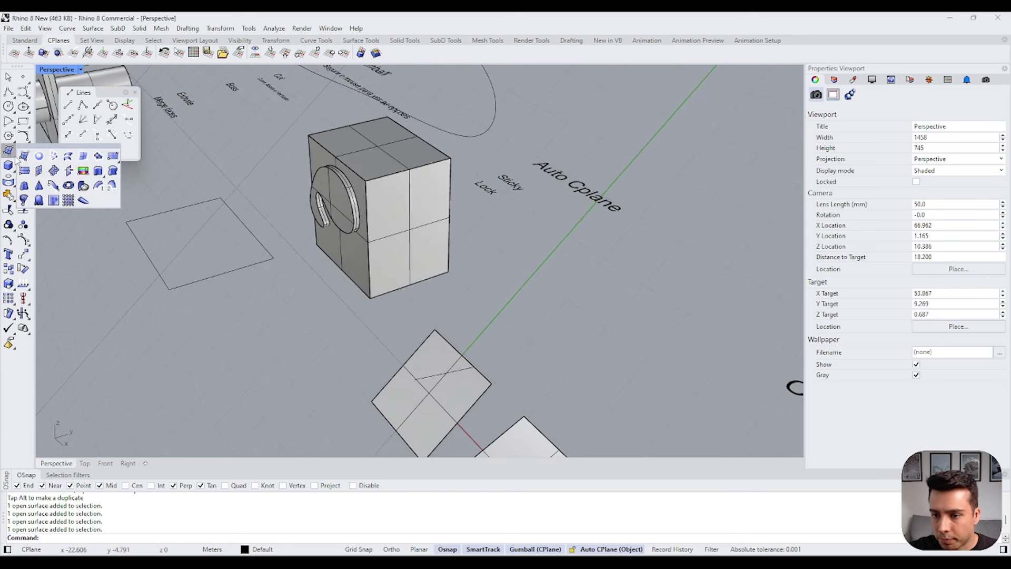
pyautogui.click(14, 171)
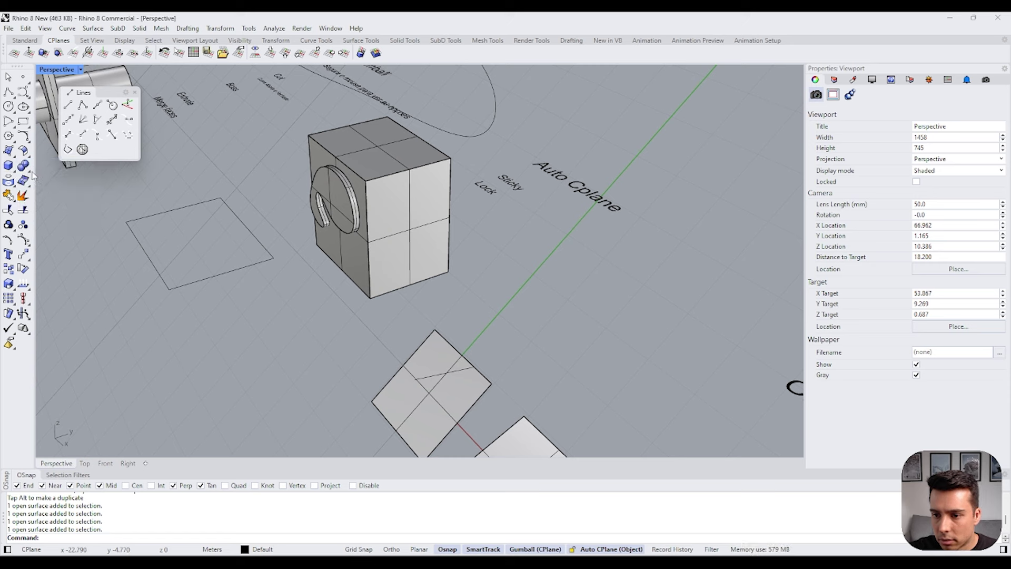
pyautogui.click(13, 175)
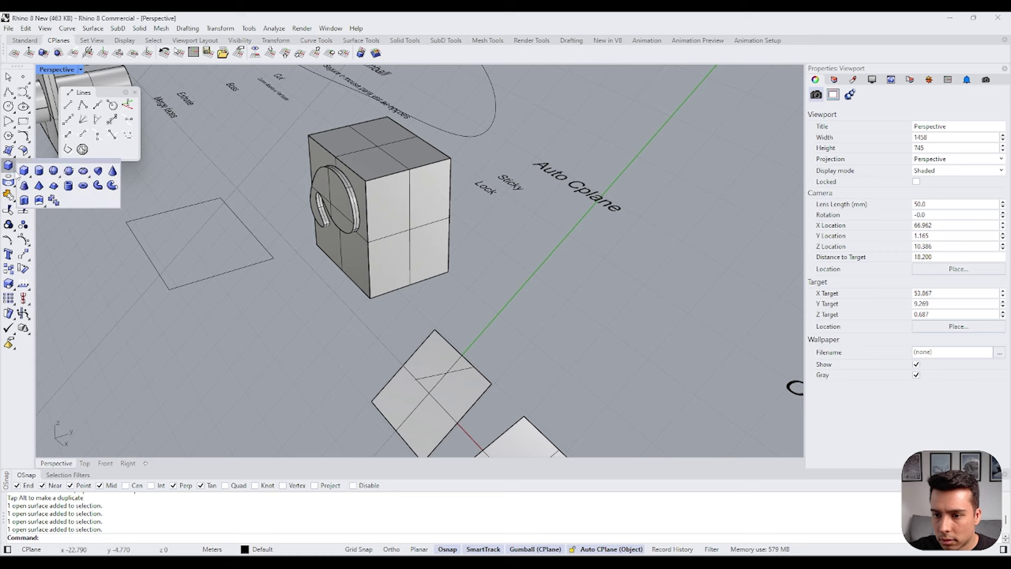
pyautogui.click(55, 187)
pyautogui.moveTo(368, 252); pyautogui.dragTo(411, 295, button='right')
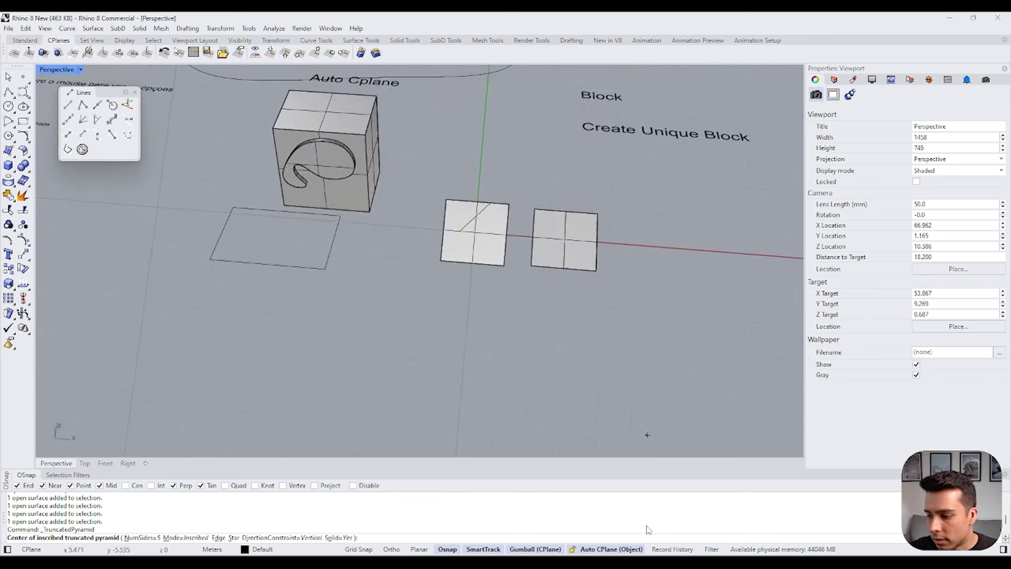
pyautogui.click(611, 549)
pyautogui.click(422, 311)
pyautogui.click(450, 333)
pyautogui.click(398, 280)
pyautogui.moveTo(399, 279); pyautogui.dragTo(433, 374, button='right')
pyautogui.click(429, 316)
pyautogui.moveTo(436, 247); pyautogui.dragTo(425, 273)
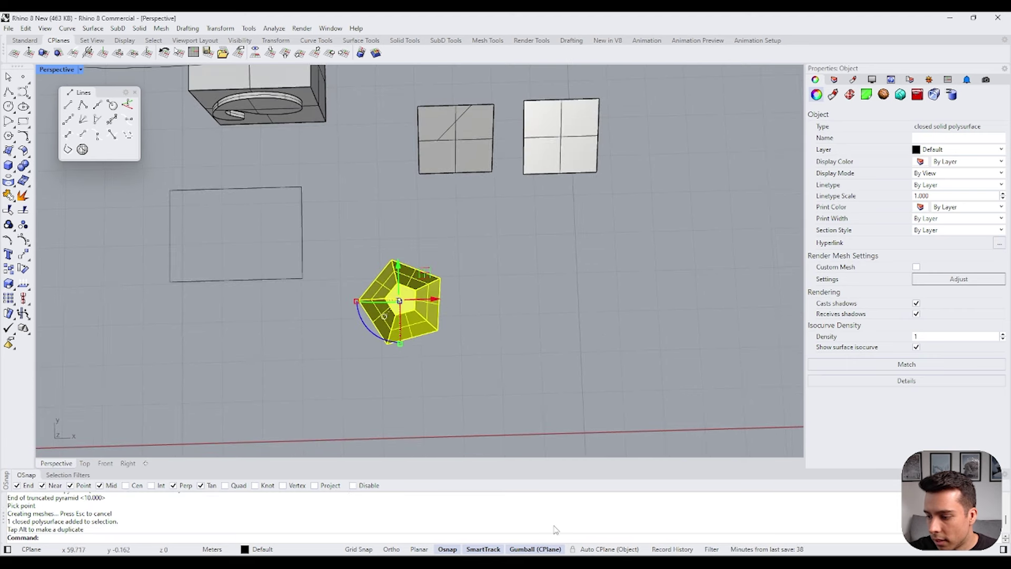
# Step: Turn Auto CPlane back on, open its Sticky and alignment options, and deselect the pyramid
pyautogui.click(603, 550)
pyautogui.rightClick(599, 551)
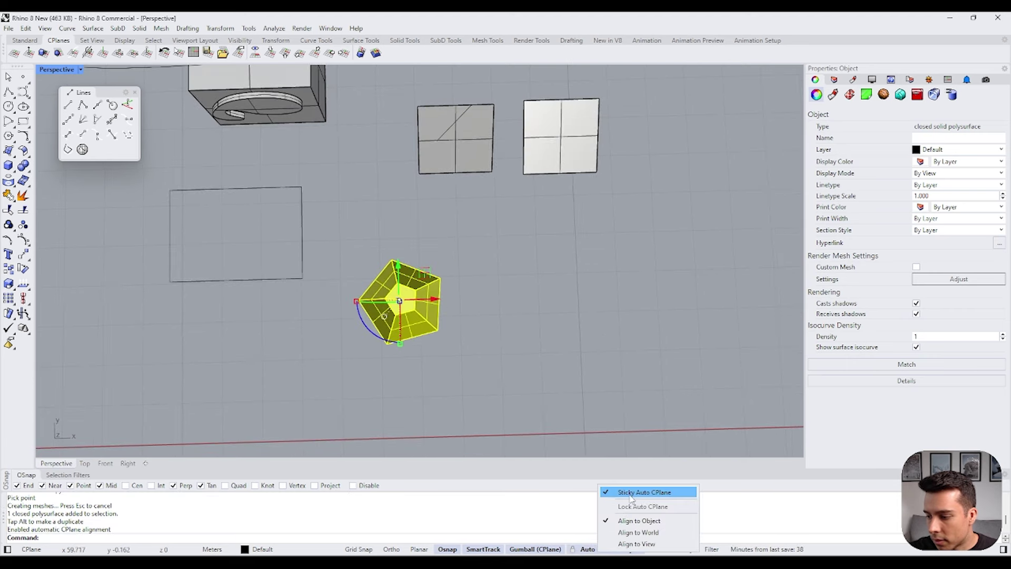
pyautogui.moveTo(437, 259)
pyautogui.mouseDown(button='right')
pyautogui.moveTo(432, 246)
pyautogui.moveTo(420, 255)
pyautogui.mouseUp(button='right')
pyautogui.press('Escape')
pyautogui.scroll(3, 401, 283)
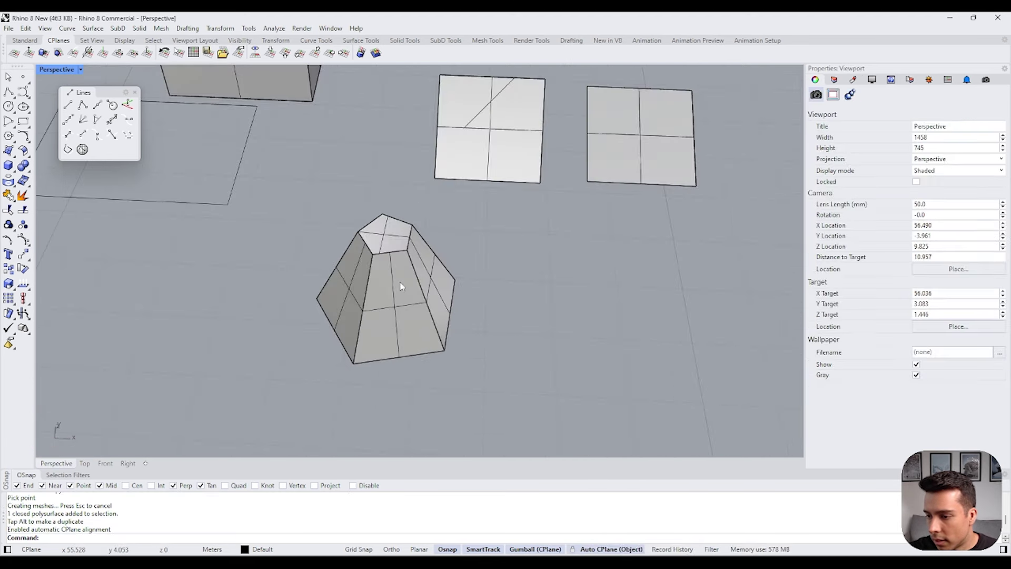
# Step: Select one side face of the pyramid and switch Auto CPlane off and on to align the plane to it
pyautogui.keyDown('ctrl'); pyautogui.keyDown('shift'); pyautogui.click(402, 291); pyautogui.keyUp('shift'); pyautogui.keyUp('ctrl')
pyautogui.moveTo(401, 291); pyautogui.dragTo(540, 298, button='right')
pyautogui.click(597, 551)
pyautogui.click(598, 551)
pyautogui.moveTo(611, 330); pyautogui.dragTo(477, 315, button='right')
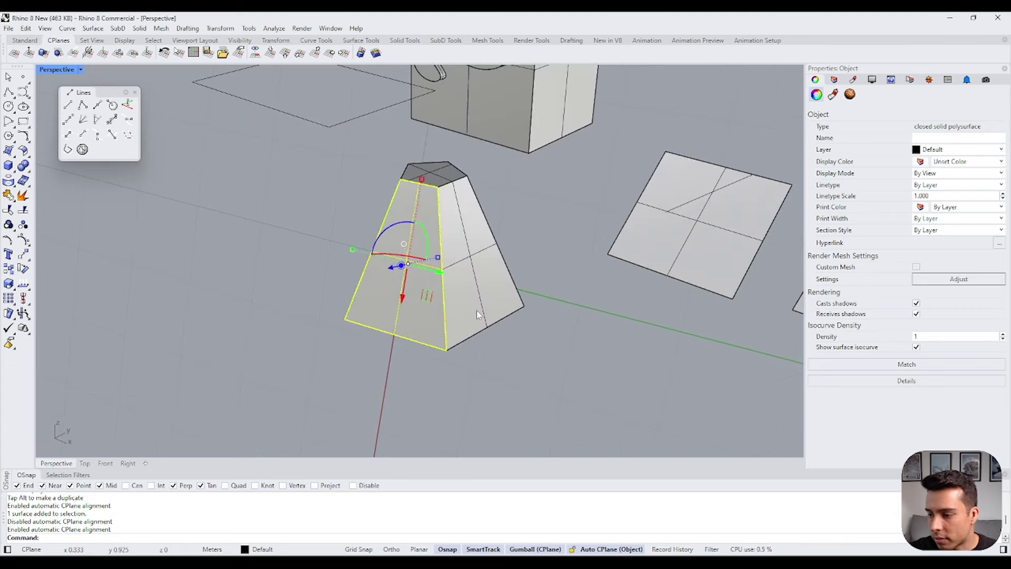
# Step: Select the adjacent side face of the pyramid and refresh Auto CPlane so the plane aligns to that face
pyautogui.keyDown('ctrl'); pyautogui.keyDown('shift'); pyautogui.click(476, 316); pyautogui.keyUp('shift'); pyautogui.keyUp('ctrl')
pyautogui.click(498, 392)
pyautogui.keyDown('ctrl'); pyautogui.keyDown('shift'); pyautogui.click(468, 282); pyautogui.keyUp('shift'); pyautogui.keyUp('ctrl')
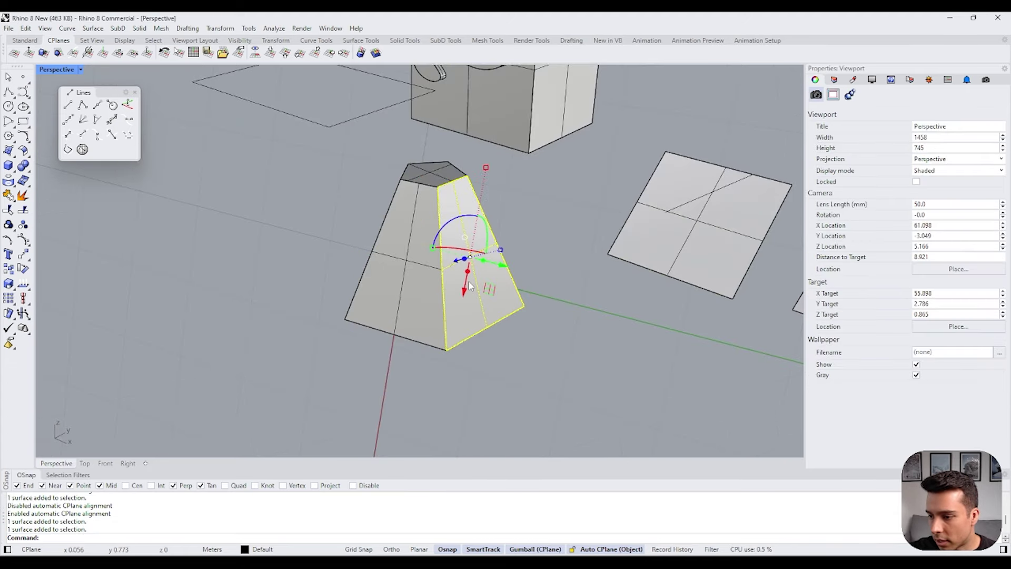
pyautogui.click(497, 375)
pyautogui.keyDown('ctrl'); pyautogui.keyDown('shift'); pyautogui.click(469, 303); pyautogui.keyUp('shift'); pyautogui.keyUp('ctrl')
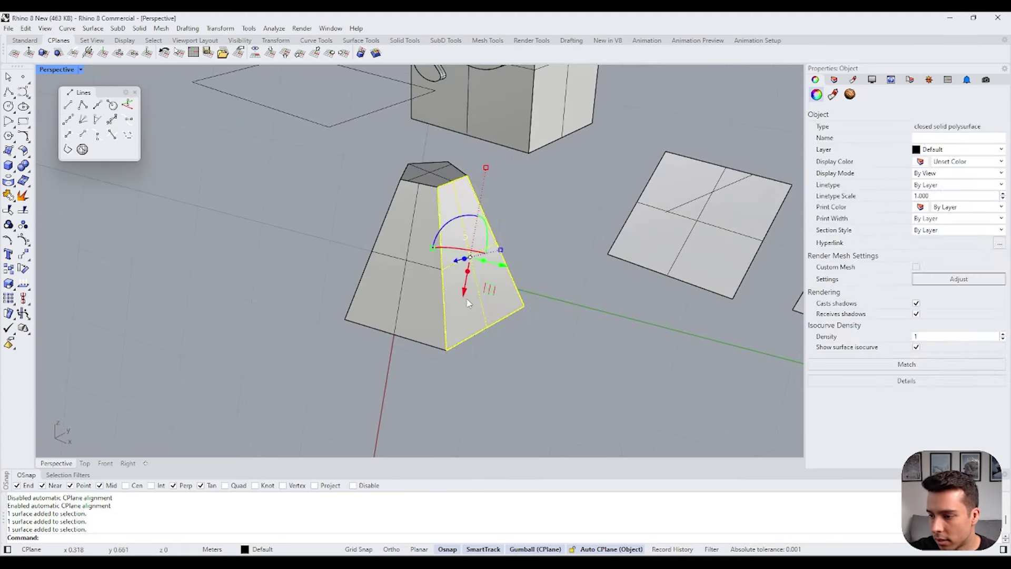
pyautogui.click(608, 549)
pyautogui.click(608, 549)
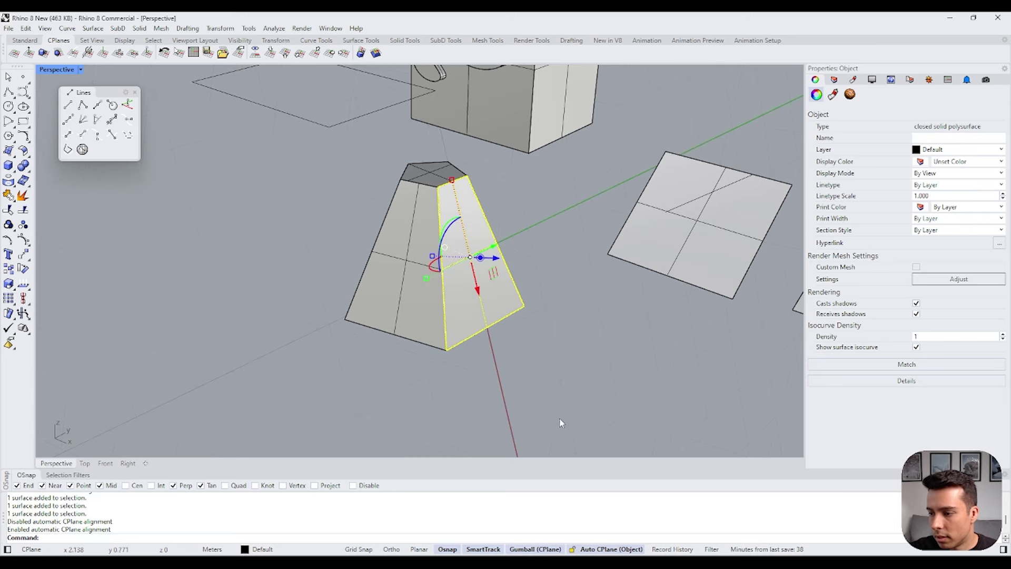
# Step: Explode the truncated pyramid into separate surfaces
pyautogui.rightClick(597, 551)
pyautogui.moveTo(518, 375); pyautogui.dragTo(513, 393, button='right')
pyautogui.click(426, 296)
pyautogui.middleClick(427, 297)
pyautogui.click(443, 288)
# Step: Select the exploded pyramid's side and top surfaces in turn to see the construction plane align to each
pyautogui.click(463, 296)
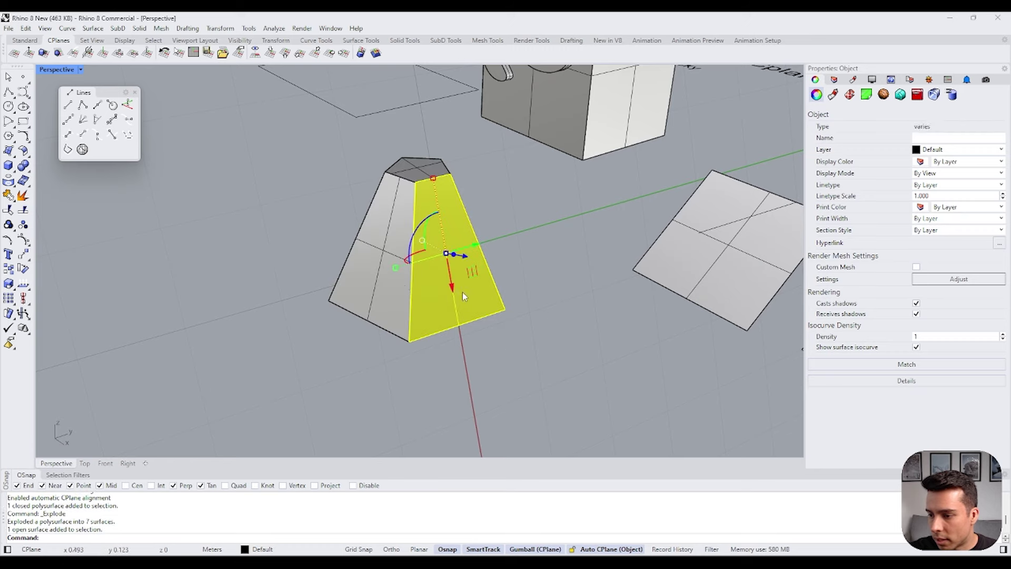
pyautogui.click(379, 289)
pyautogui.moveTo(378, 289); pyautogui.dragTo(372, 253, button='right')
pyautogui.click(371, 253)
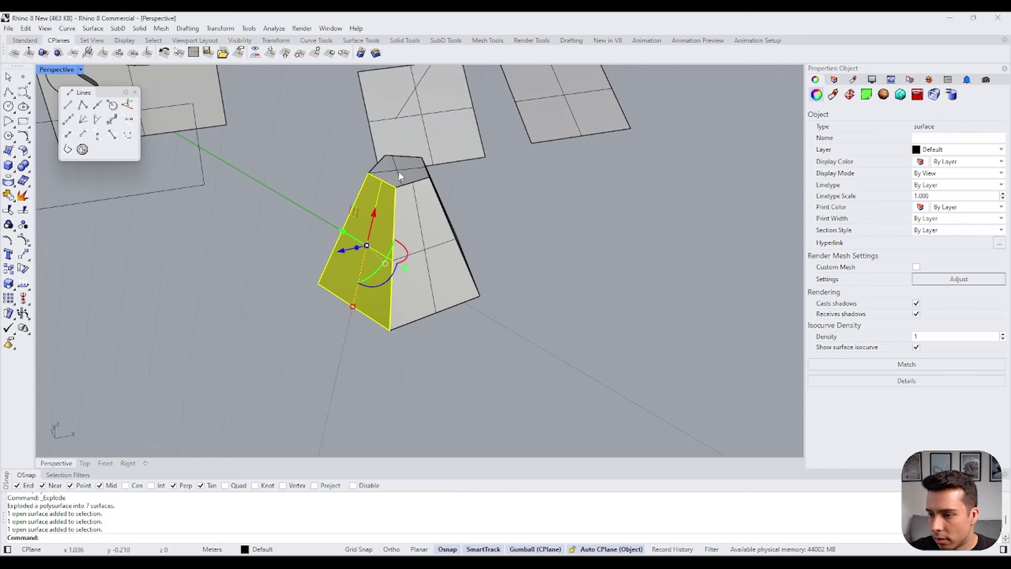
pyautogui.click(397, 173)
pyautogui.moveTo(400, 169); pyautogui.dragTo(326, 287, button='right')
pyautogui.click(413, 257)
pyautogui.moveTo(403, 254); pyautogui.dragTo(324, 181, button='right')
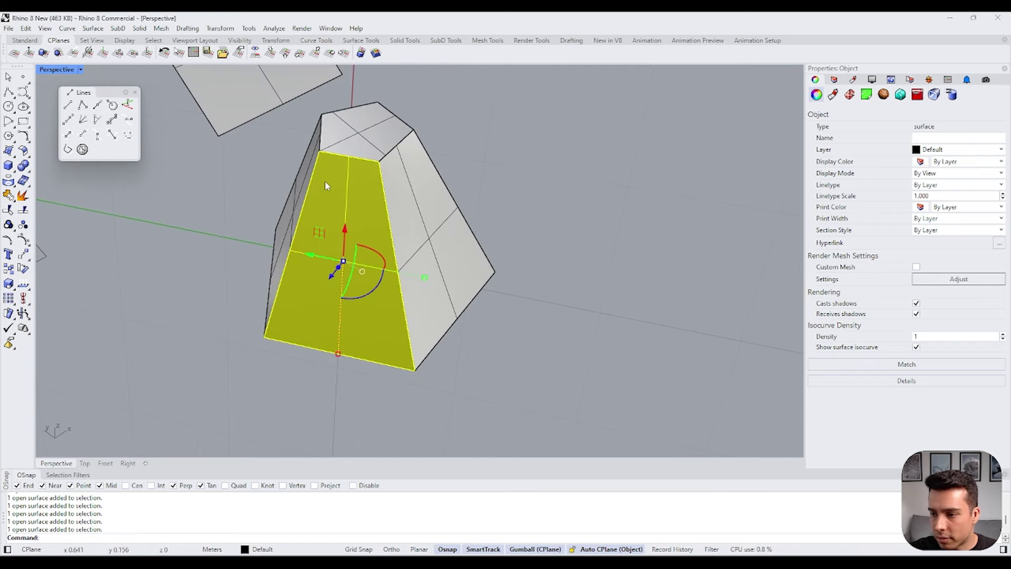
pyautogui.click(429, 275)
pyautogui.scroll(-5, 474, 273)
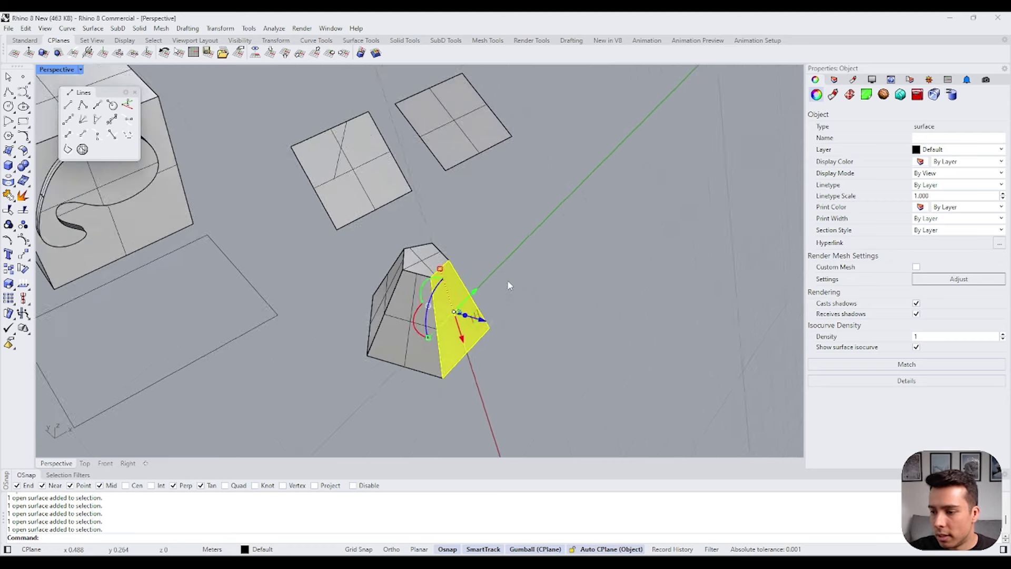
pyautogui.scroll(2, 540, 296)
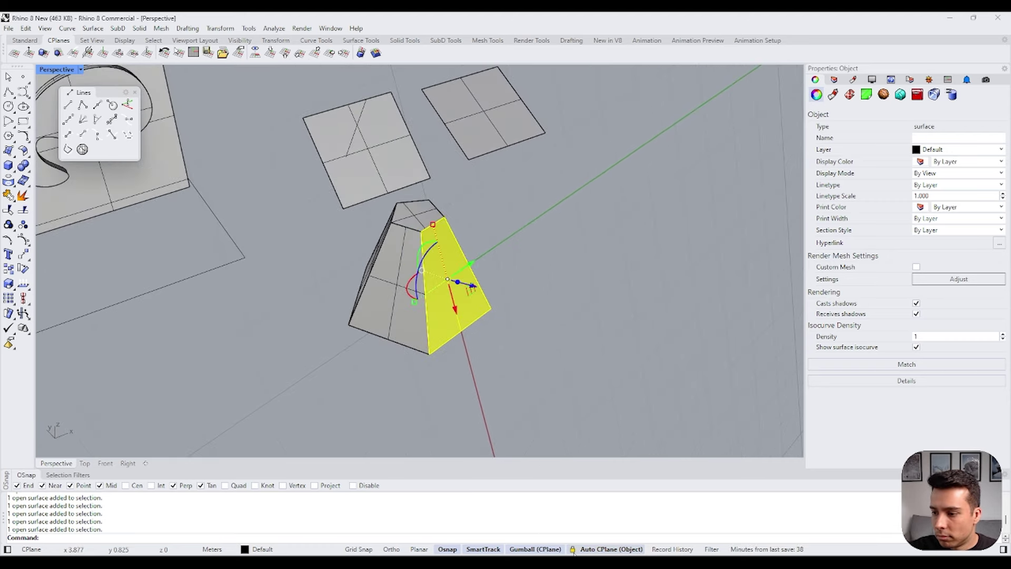
# Step: Clear the selection, pick the two tilted surfaces in turn, and switch Auto CPlane off and on again
pyautogui.click(523, 365)
pyautogui.moveTo(523, 365); pyautogui.dragTo(485, 237, button='right')
pyautogui.click(544, 167)
pyautogui.moveTo(545, 167); pyautogui.dragTo(538, 302, button='right')
pyautogui.click(599, 174)
pyautogui.moveTo(514, 421); pyautogui.dragTo(505, 311, button='right')
pyautogui.click(573, 549)
pyautogui.click(573, 549)
# Step: Select two pyramid surfaces in turn, switch the Sticky Auto CPlane option, and clear the selection
pyautogui.scroll(-1, 504, 302)
pyautogui.click(505, 302)
pyautogui.click(426, 271)
pyautogui.moveTo(426, 274); pyautogui.dragTo(595, 530, button='right')
pyautogui.rightClick(601, 552)
pyautogui.click(620, 496)
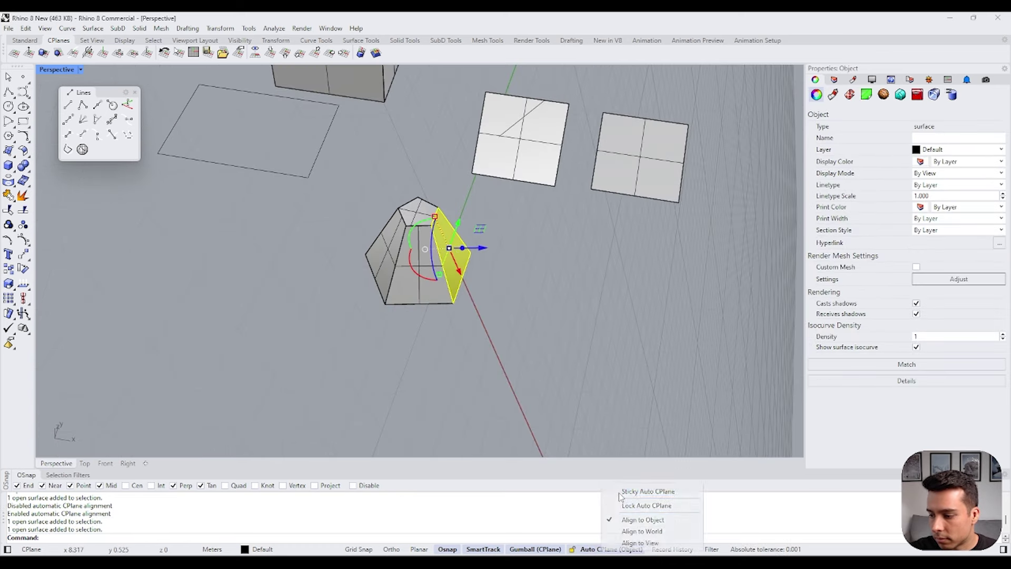
pyautogui.click(522, 362)
pyautogui.scroll(-5, 426, 289)
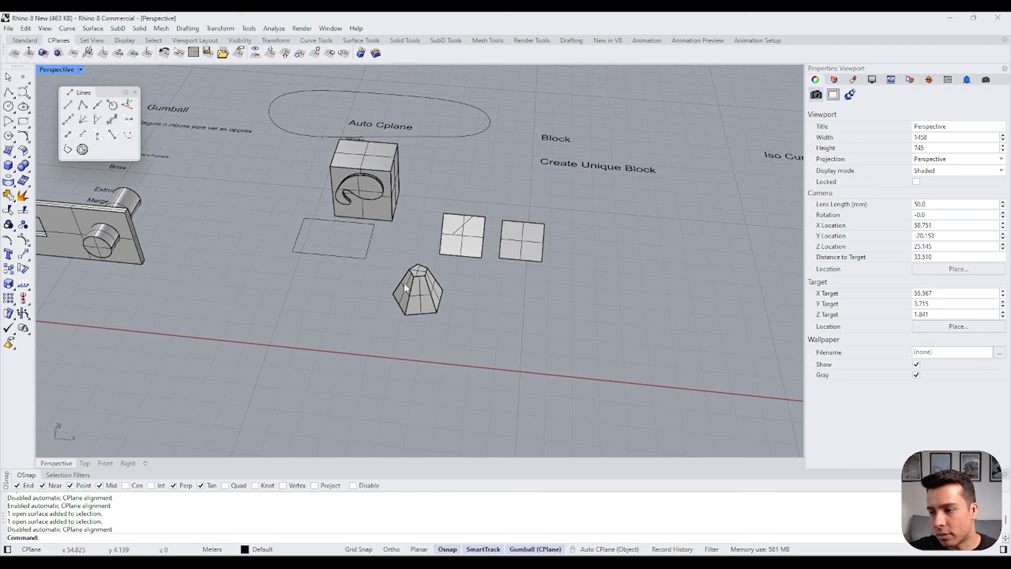
# Step: Turn Auto CPlane on and back off with nothing selected
pyautogui.moveTo(448, 178); pyautogui.dragTo(497, 205, button='right')
pyautogui.scroll(1, 497, 206)
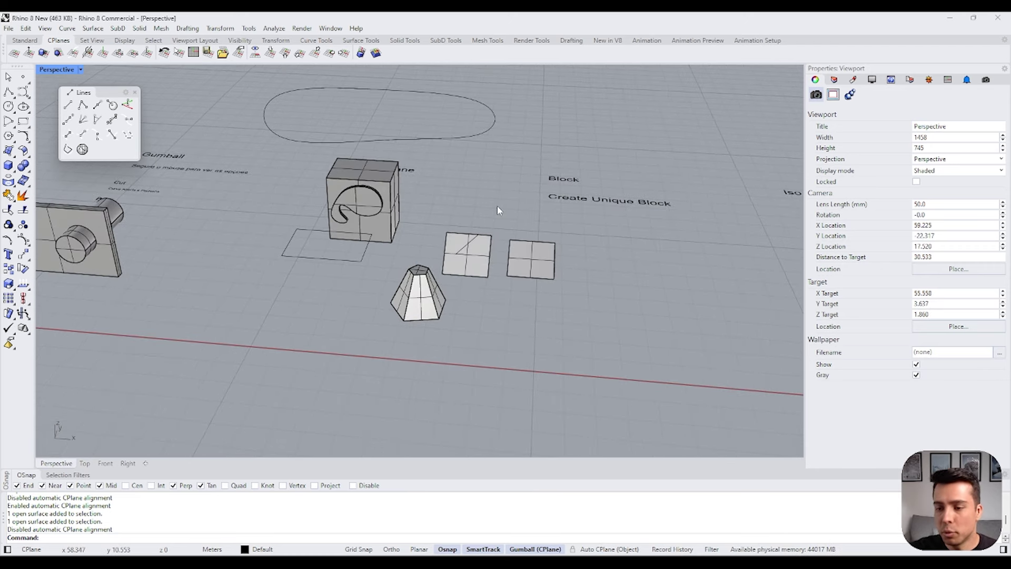
pyautogui.click(610, 549)
pyautogui.moveTo(510, 334); pyautogui.dragTo(430, 303, button='right')
pyautogui.scroll(2, 430, 303)
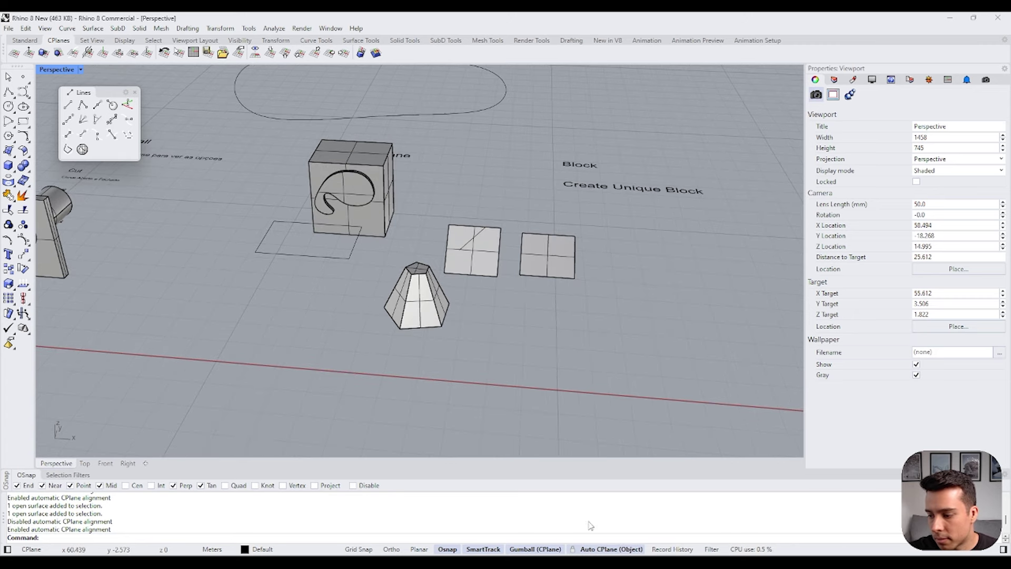
pyautogui.click(602, 552)
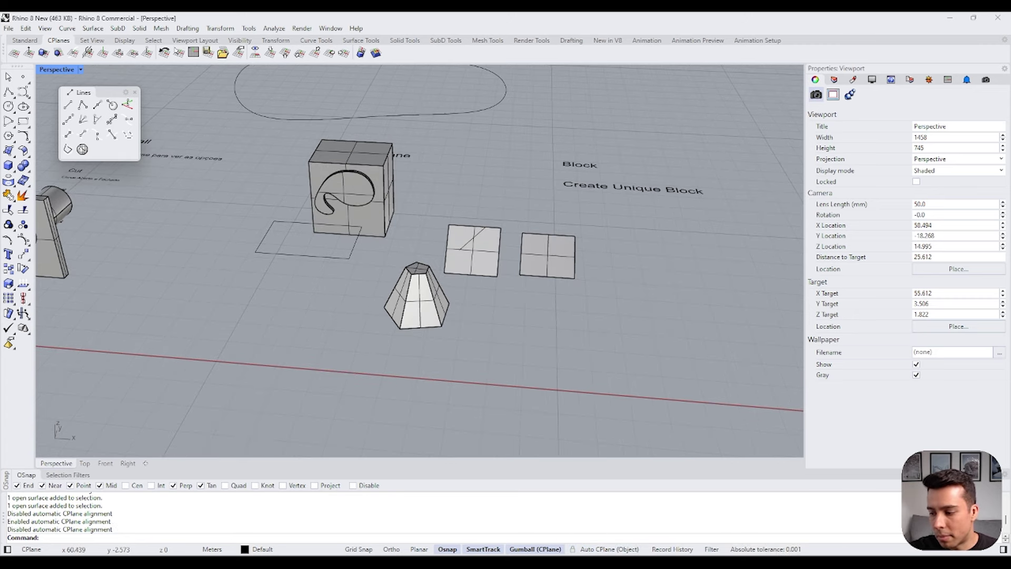
pyautogui.scroll(-4, 507, 354)
pyautogui.moveTo(507, 354); pyautogui.dragTo(45, 240, button='right')
pyautogui.moveTo(449, 280); pyautogui.dragTo(648, 308, button='right')
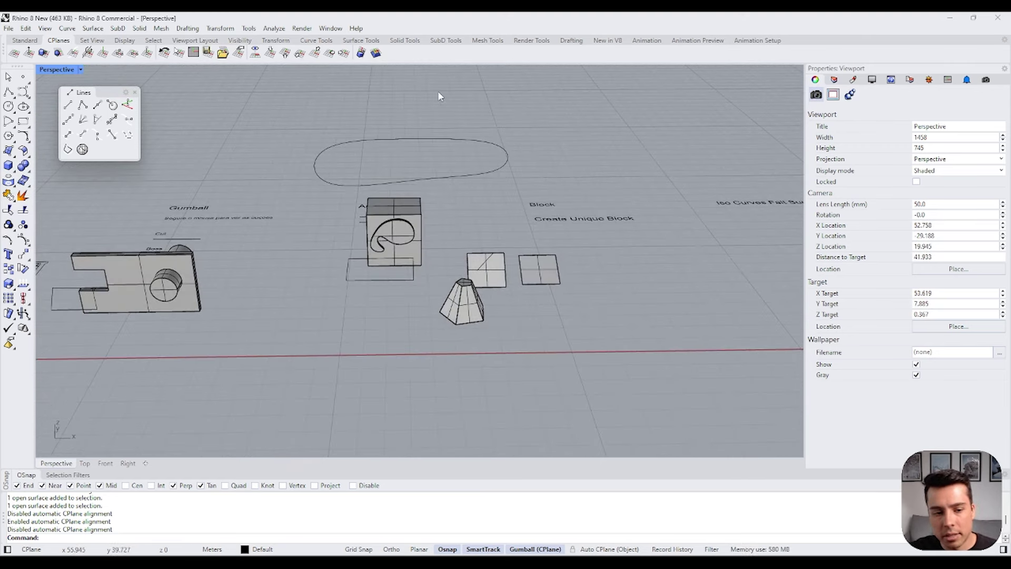
pyautogui.moveTo(457, 214); pyautogui.dragTo(403, 255, button='right')
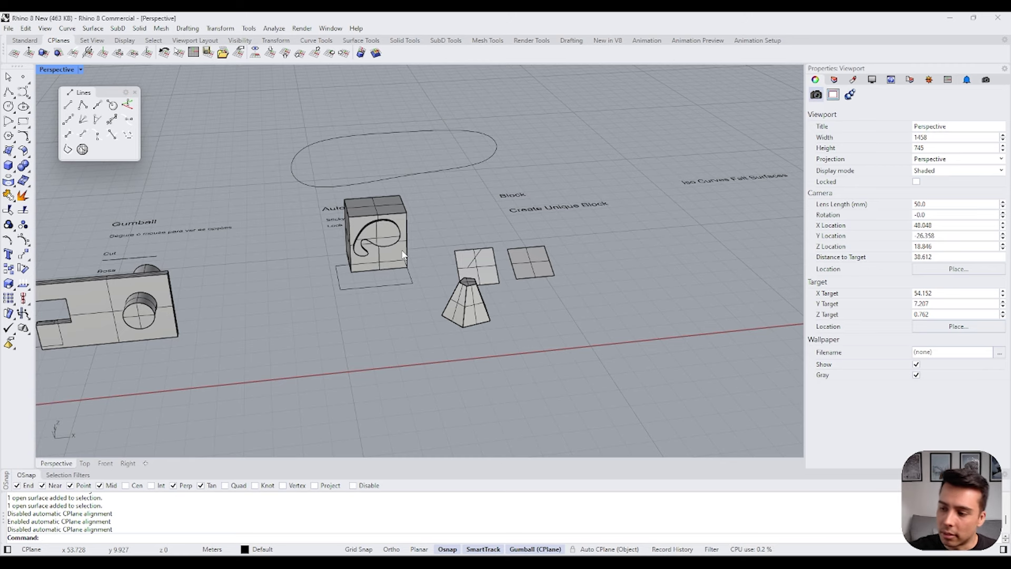
pyautogui.scroll(5, 406, 263)
pyautogui.scroll(1, 415, 290)
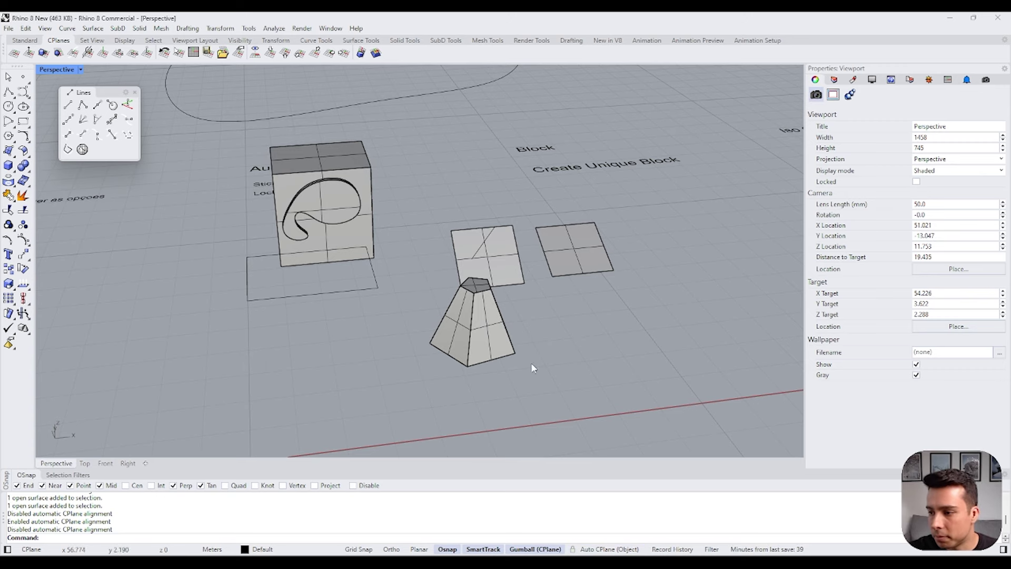
# Step: Move the tilted surfaces and pyramid in front of the box, and delete the closed curve around the Auto Cplane label
pyautogui.scroll(-5, 409, 299)
pyautogui.moveTo(598, 366); pyautogui.dragTo(404, 247)
pyautogui.moveTo(497, 289); pyautogui.dragTo(524, 342, button='right')
pyautogui.click(524, 342)
pyautogui.moveTo(358, 290); pyautogui.dragTo(395, 319, button='right')
pyautogui.moveTo(480, 313); pyautogui.dragTo(384, 283)
pyautogui.click(481, 281)
pyautogui.click(311, 251)
pyautogui.press('Delete')
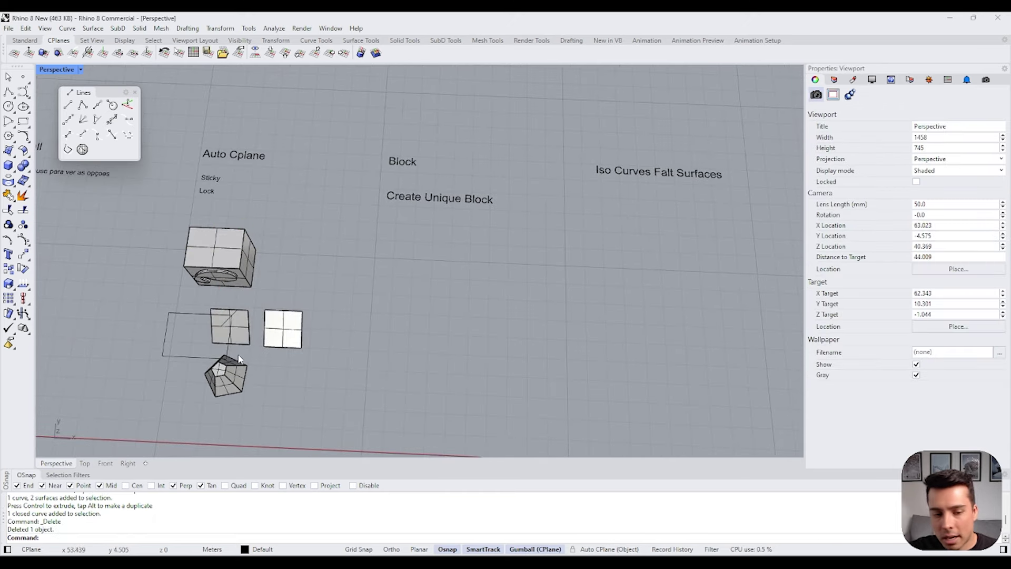
# Step: Highlight the Block and Create Unique Block text labels with window selections and clear them
pyautogui.scroll(1, 397, 172)
pyautogui.moveTo(398, 172); pyautogui.dragTo(406, 167, button='right')
pyautogui.moveTo(289, 117); pyautogui.dragTo(559, 280)
pyautogui.moveTo(558, 279); pyautogui.dragTo(299, 145, button='right')
pyautogui.press('Escape')
pyautogui.moveTo(299, 146); pyautogui.dragTo(383, 218)
pyautogui.scroll(3, 388, 213)
pyautogui.press('Escape')
pyautogui.moveTo(393, 205); pyautogui.dragTo(393, 205, button='right')
pyautogui.moveTo(330, 205); pyautogui.dragTo(389, 301, button='right')
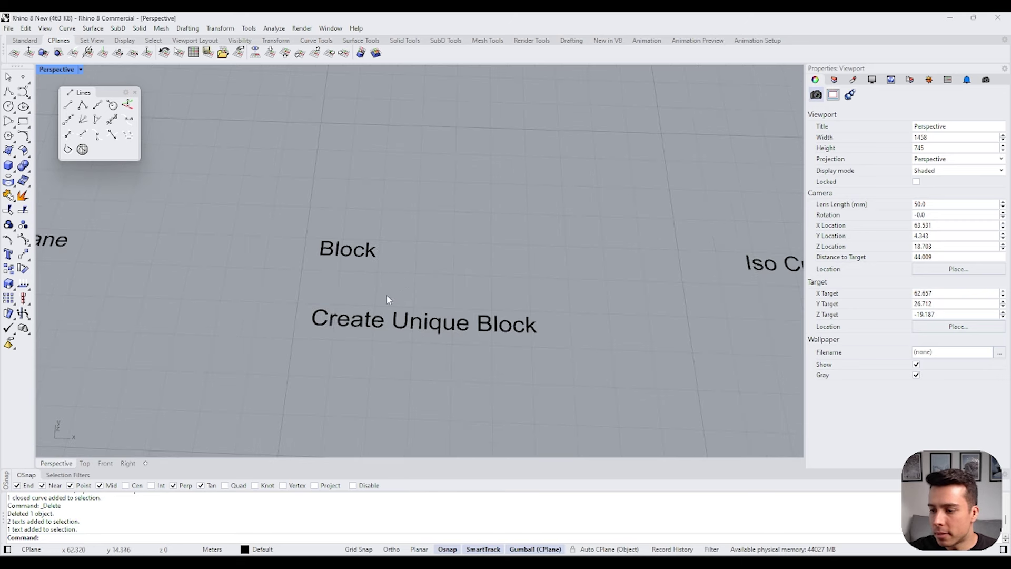
# Step: Highlight the Create Unique Block label again with two window selections, clearing each one
pyautogui.scroll(-4, 357, 254)
pyautogui.moveTo(328, 270); pyautogui.dragTo(478, 332)
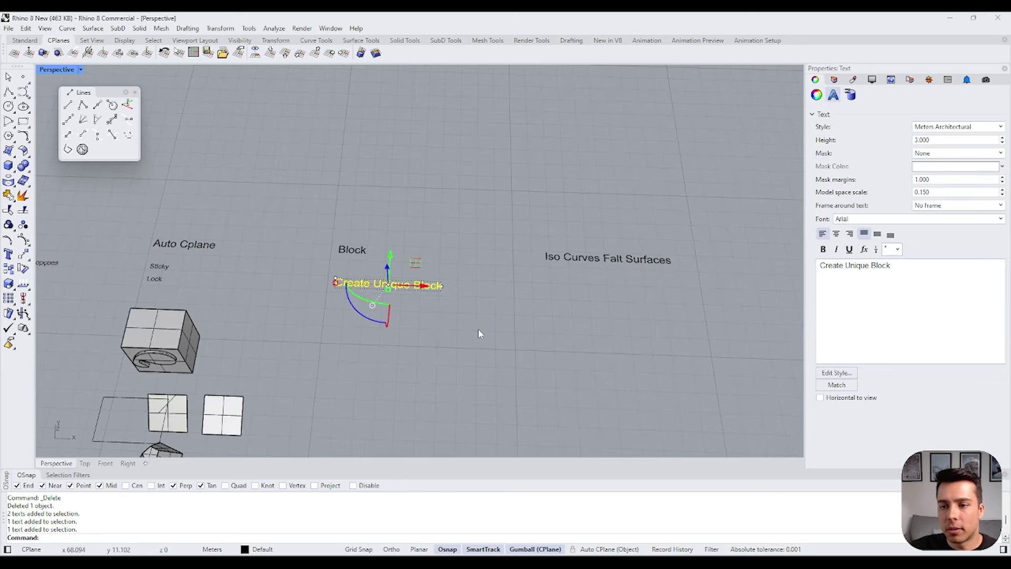
pyautogui.scroll(4, 478, 333)
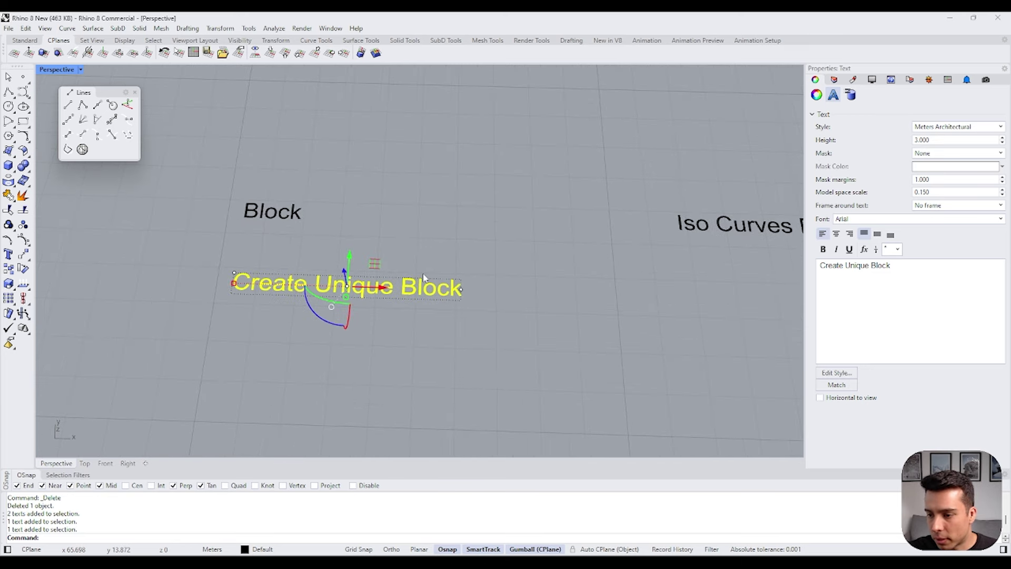
pyautogui.press('Escape')
pyautogui.moveTo(176, 232); pyautogui.dragTo(513, 376)
pyautogui.scroll(-2, 416, 349)
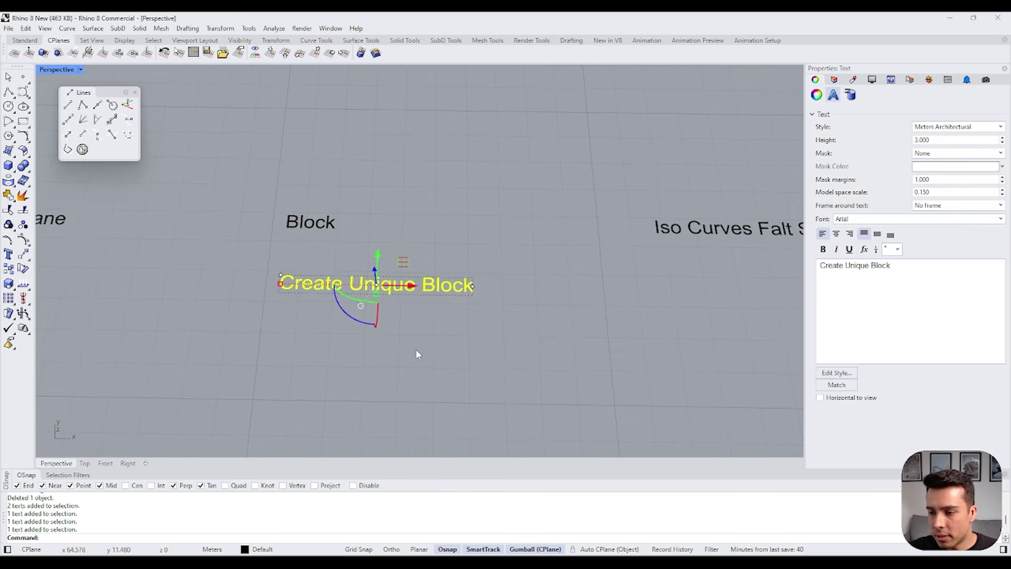
pyautogui.press('Escape')
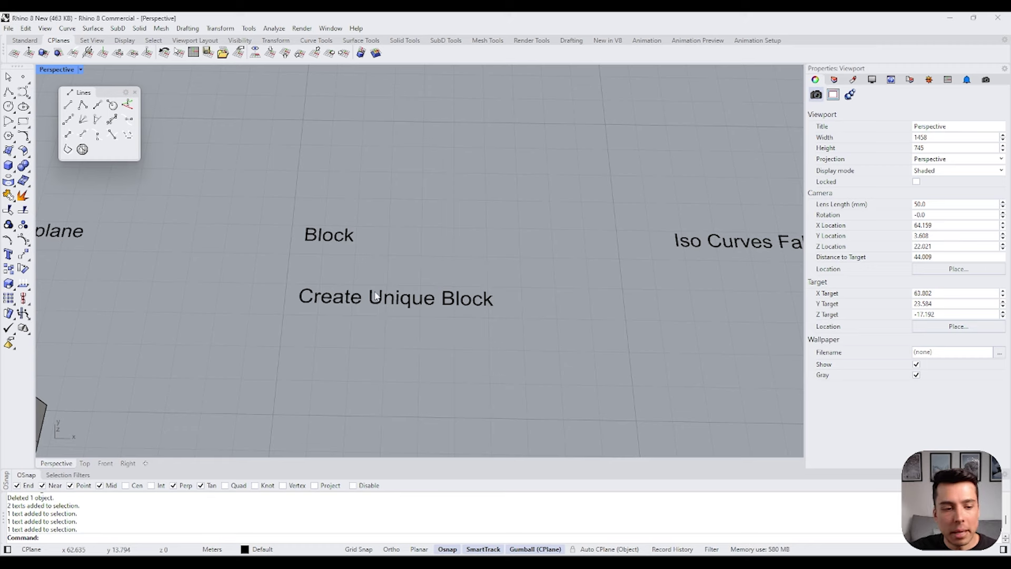
# Step: Move the box from the Auto Cplane area to just below the Create Unique Block label
pyautogui.moveTo(375, 296); pyautogui.dragTo(237, 304, button='right')
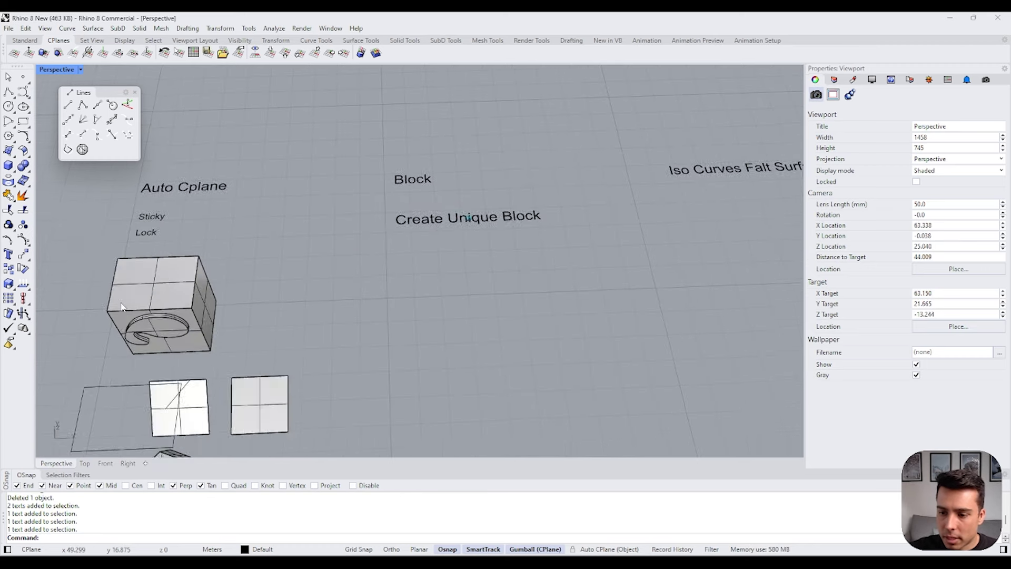
pyautogui.click(207, 306)
pyautogui.moveTo(207, 305); pyautogui.dragTo(457, 250)
# Step: Create a block named Block 01 from the box below the Create Unique Block label, with its base point near the lower corner
pyautogui.write('Blo')
pyautogui.press('Return')
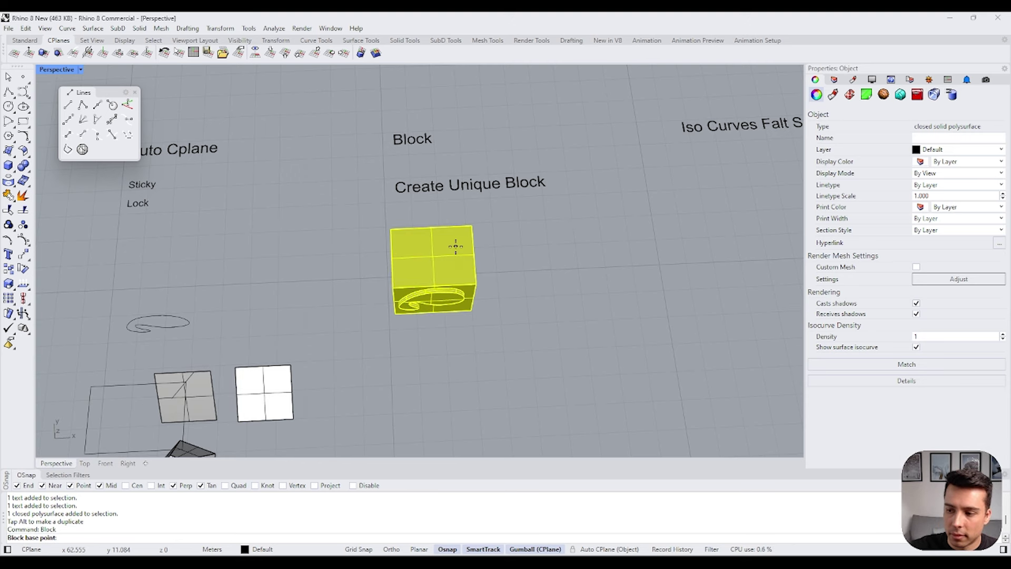
pyautogui.click(480, 332)
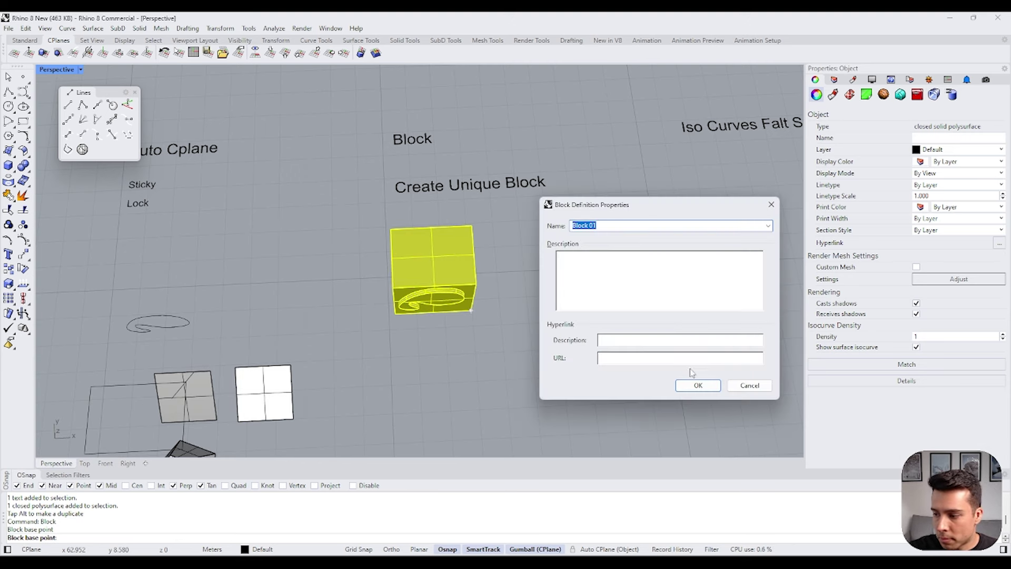
pyautogui.click(699, 386)
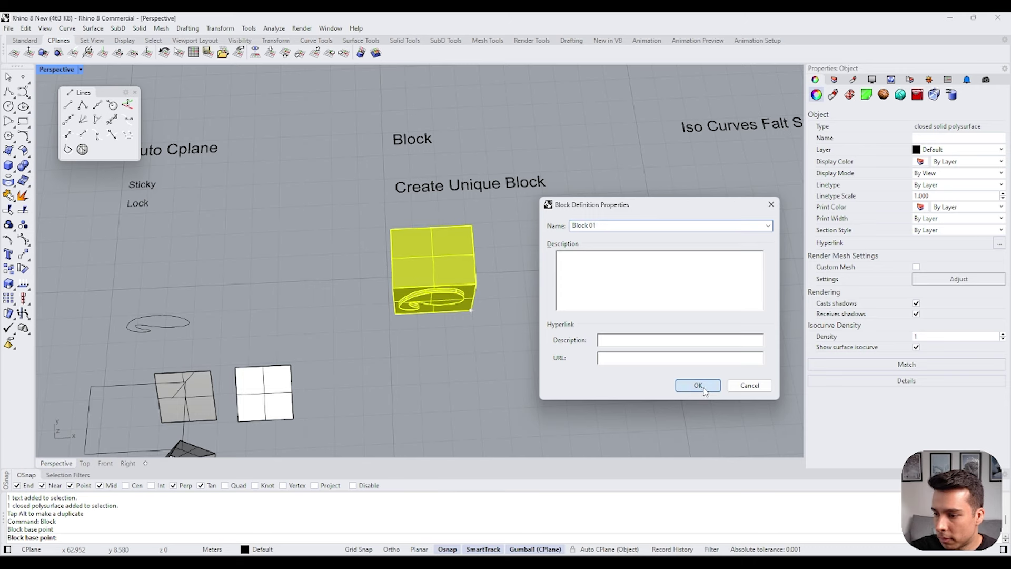
# Step: Place a copy of the block to the right of the original along the red axis
pyautogui.moveTo(481, 278); pyautogui.dragTo(596, 271)
pyautogui.press('alt')
pyautogui.click(512, 366)
# Step: Edit the original block and PushPull the curved region on its front face outward, closing the block edit
pyautogui.scroll(4, 451, 319)
pyautogui.doubleClick(447, 296)
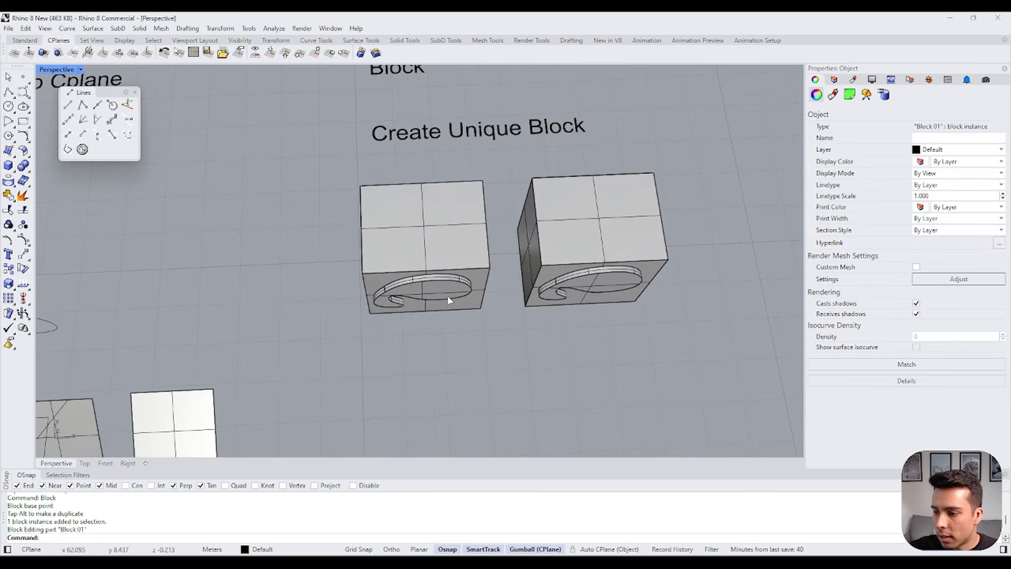
pyautogui.moveTo(447, 299); pyautogui.dragTo(464, 284, button='right')
pyautogui.scroll(1, 447, 299)
pyautogui.moveTo(248, 104); pyautogui.dragTo(180, 101)
pyautogui.middleClick(436, 316)
pyautogui.scroll(2, 435, 319)
pyautogui.click(435, 318)
pyautogui.click(459, 311)
pyautogui.click(473, 337)
pyautogui.click(247, 310)
pyautogui.scroll(-3, 632, 285)
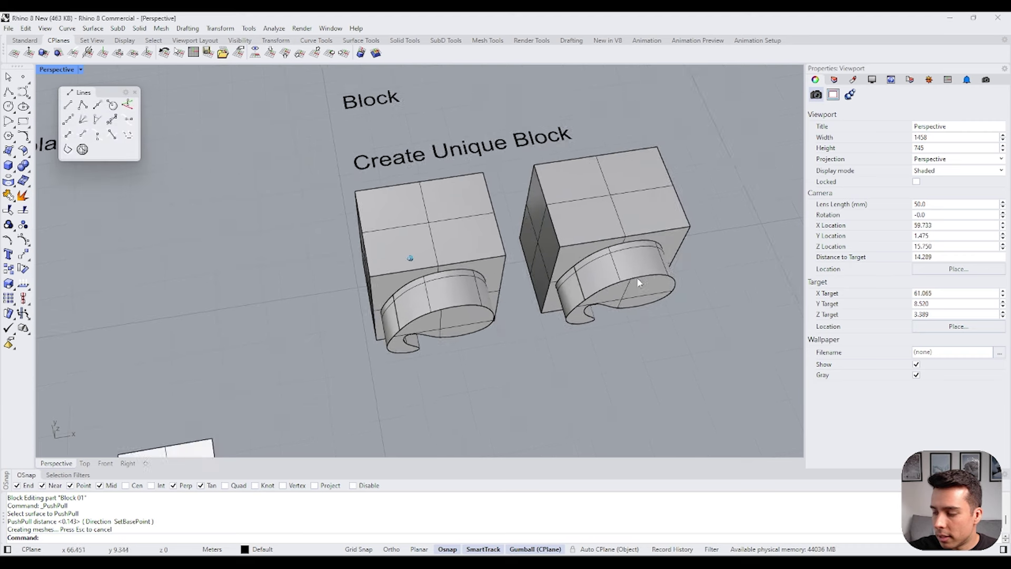
# Step: Turn the copied block into its own definition with CreateUniqueBlock and clear the selection
pyautogui.click(619, 279)
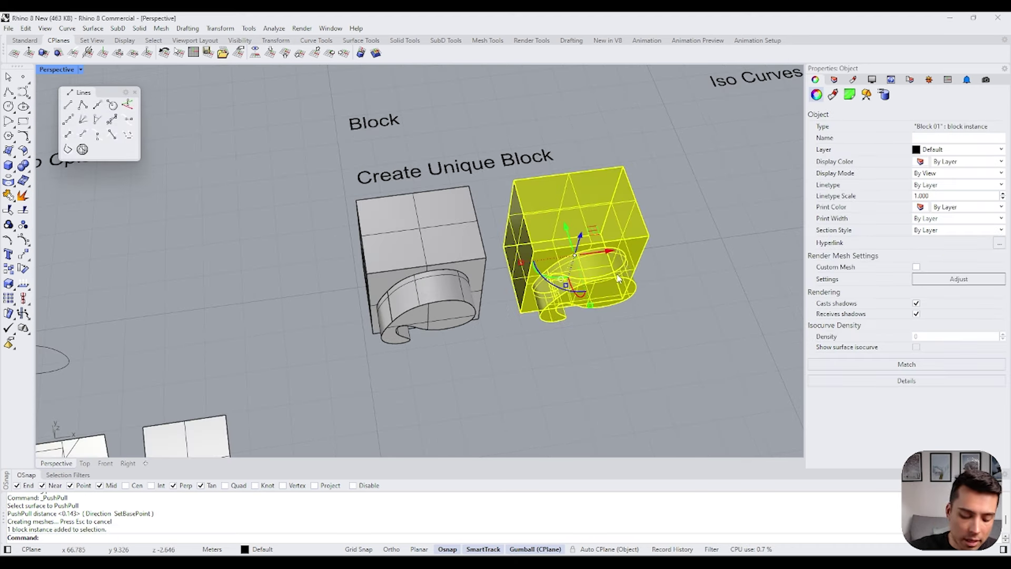
pyautogui.write('Createb')
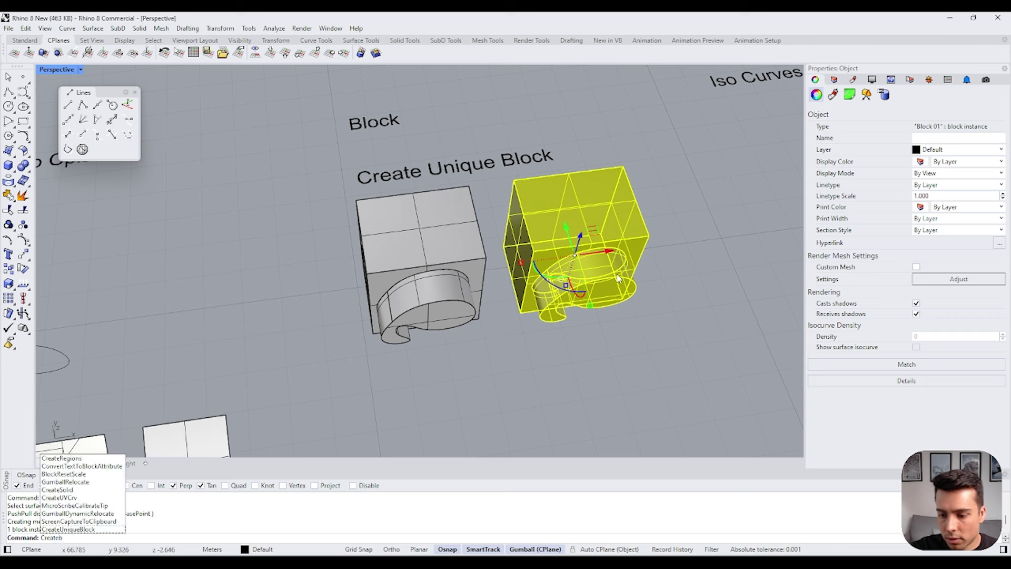
pyautogui.click(79, 530)
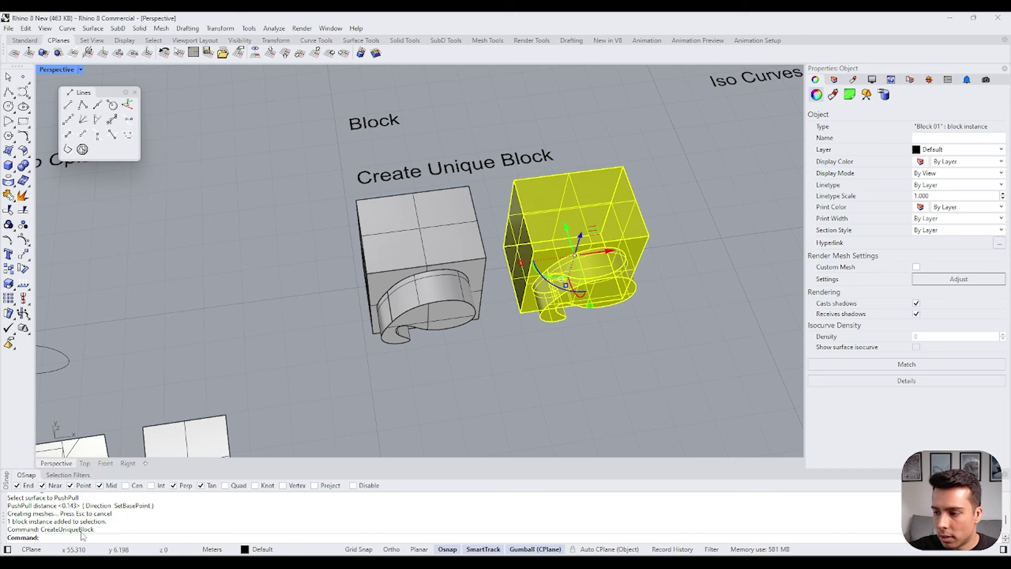
pyautogui.click(465, 299)
pyautogui.press('Escape')
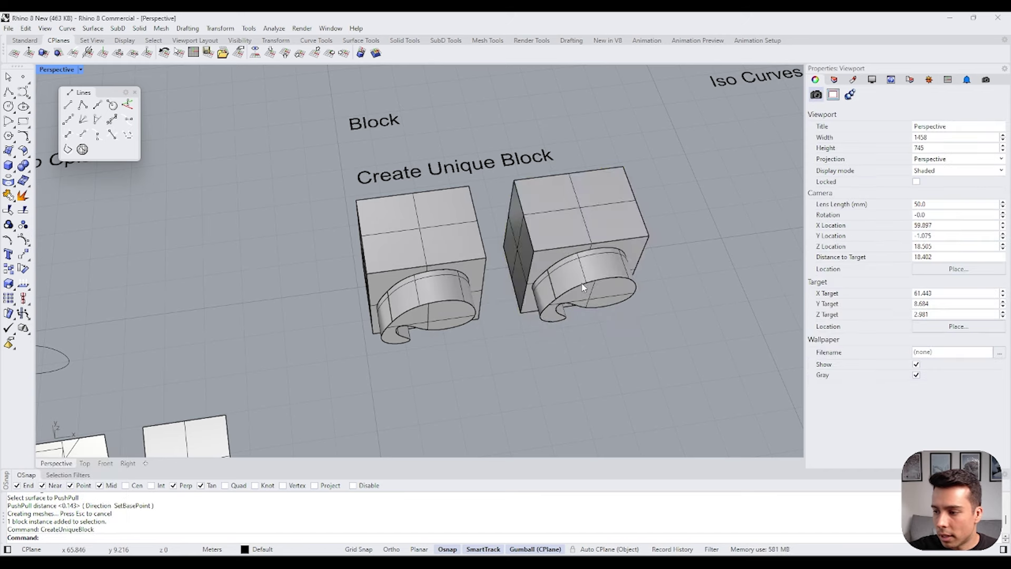
# Step: Check the definition name of the copied block in block editing, and close the edit without changes
pyautogui.click(585, 289)
pyautogui.click(592, 318)
pyautogui.doubleClick(592, 295)
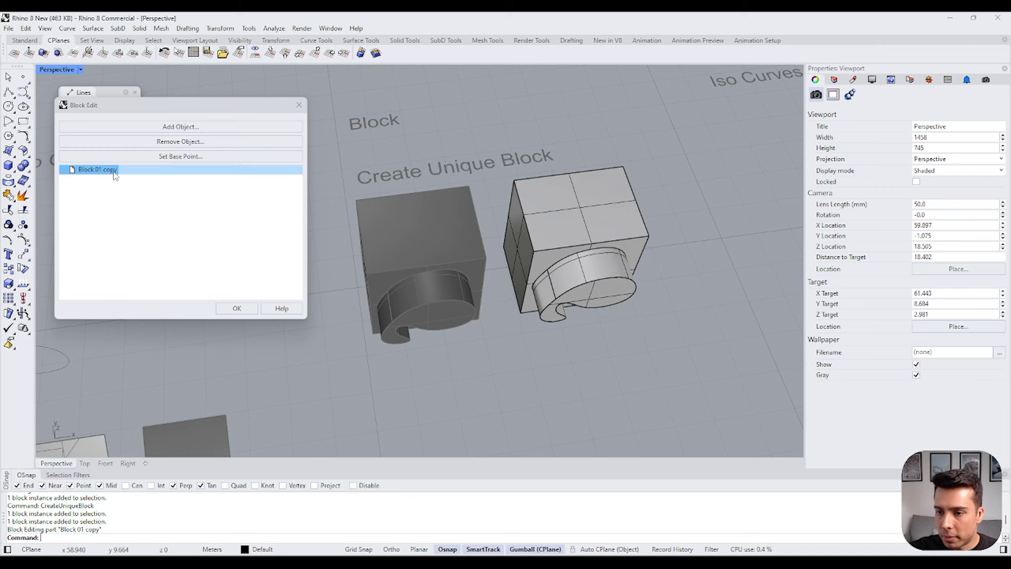
pyautogui.click(237, 308)
pyautogui.scroll(-3, 451, 238)
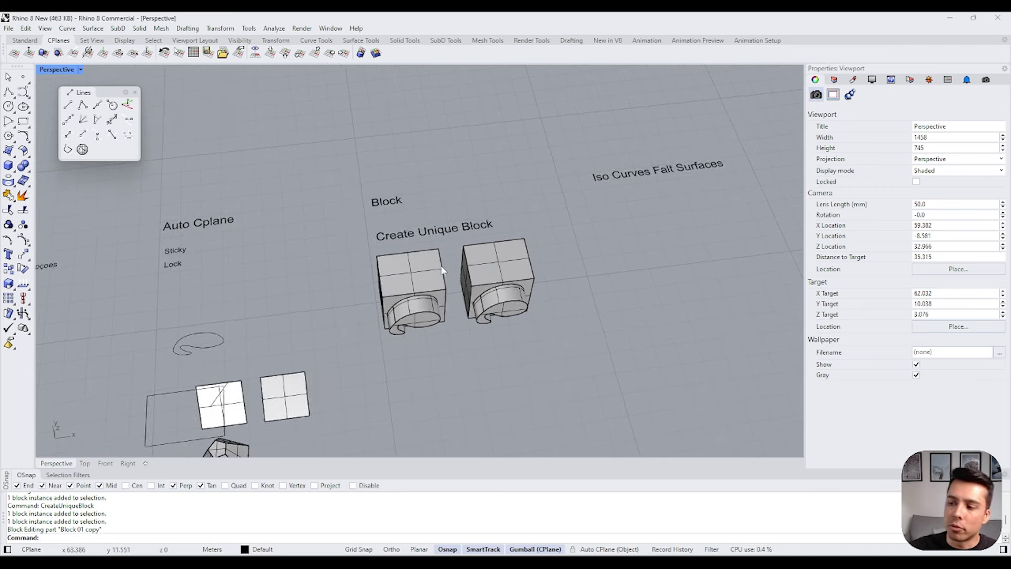
pyautogui.click(485, 306)
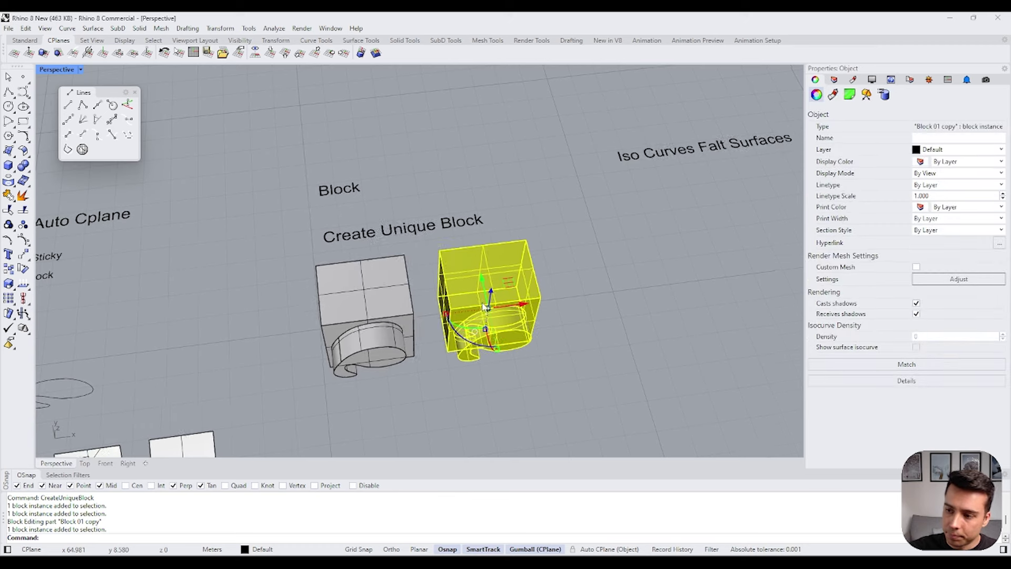
pyautogui.press('Escape')
# Step: Highlight the Iso Curves Falt Surfaces label with repeated window selections, clearing each one
pyautogui.scroll(-4, 483, 303)
pyautogui.moveTo(323, 179); pyautogui.dragTo(668, 435)
pyautogui.scroll(3, 621, 342)
pyautogui.press('Escape')
pyautogui.moveTo(258, 93); pyautogui.dragTo(630, 423)
pyautogui.scroll(3, 630, 423)
pyautogui.press('Escape')
pyautogui.moveTo(263, 121); pyautogui.dragTo(657, 317)
pyautogui.click(656, 315)
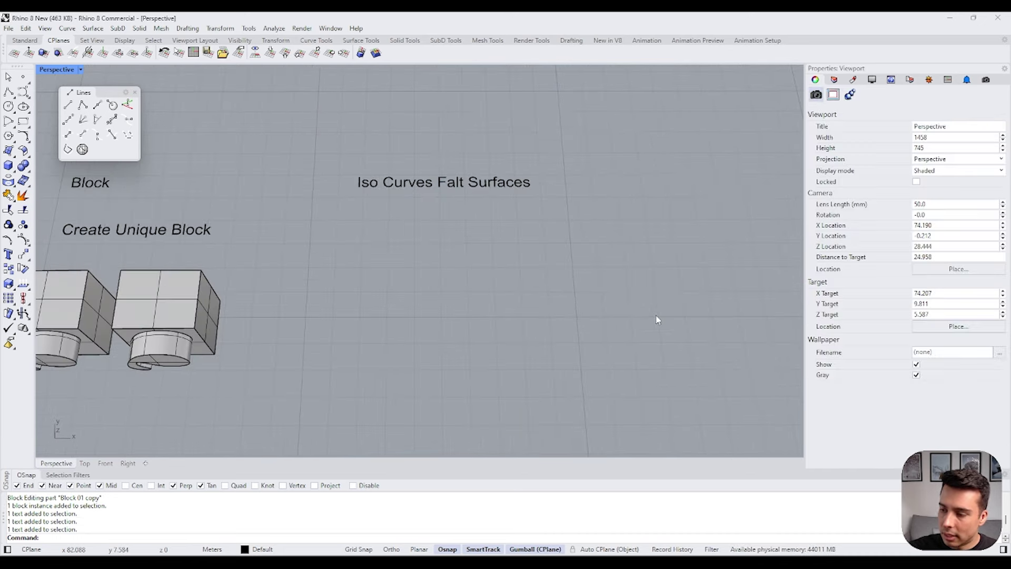
pyautogui.click(200, 287)
pyautogui.scroll(2, 193, 293)
pyautogui.press('Escape')
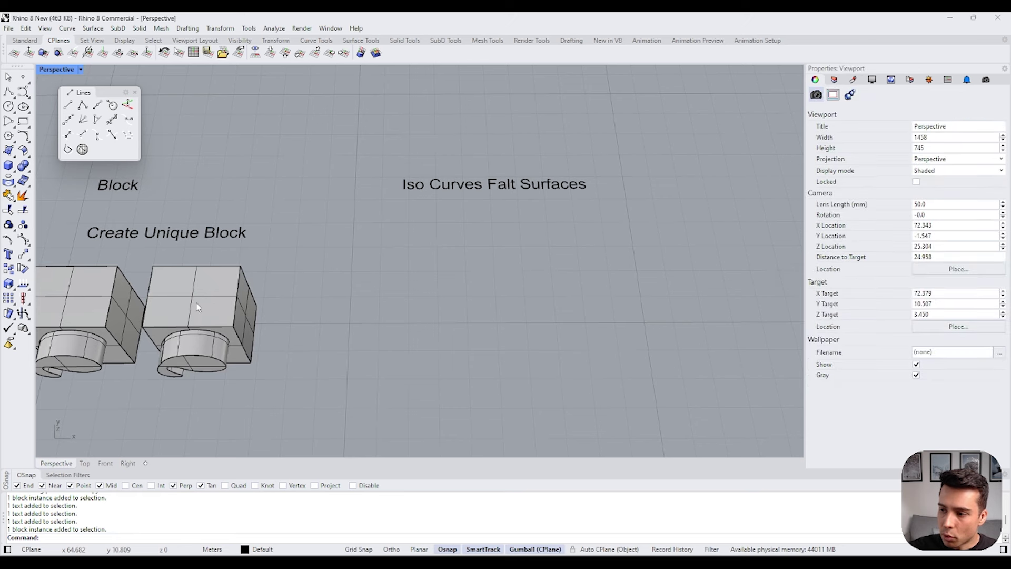
# Step: Correct the Iso Curves label's text to "Iso Curves Flat Surfaces" and clear the selection
pyautogui.moveTo(196, 304); pyautogui.dragTo(203, 290, button='right')
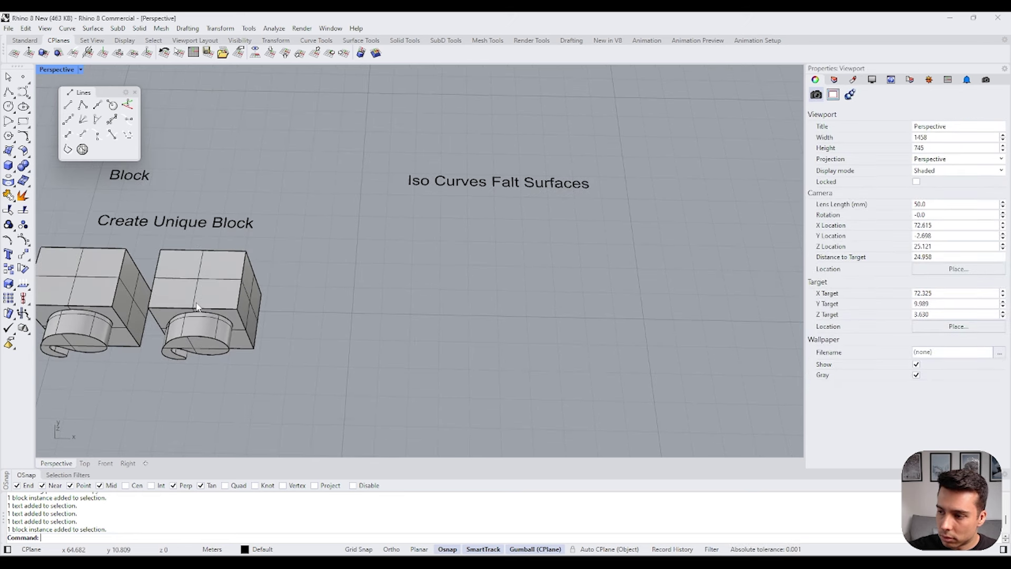
pyautogui.moveTo(197, 303); pyautogui.dragTo(573, 170, button='right')
pyautogui.moveTo(438, 199); pyautogui.dragTo(485, 177, button='right')
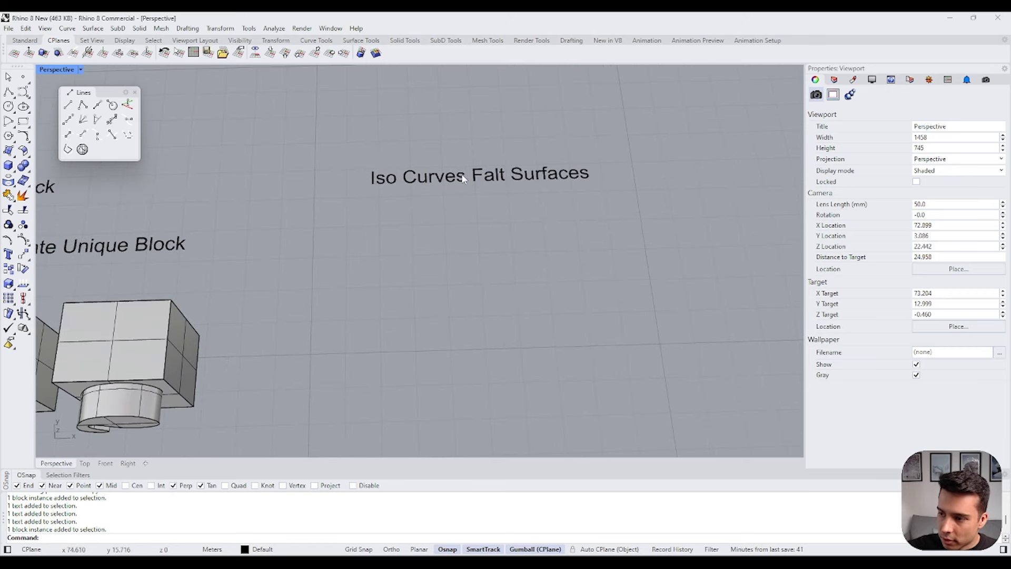
pyautogui.click(463, 176)
pyautogui.doubleClick(391, 181)
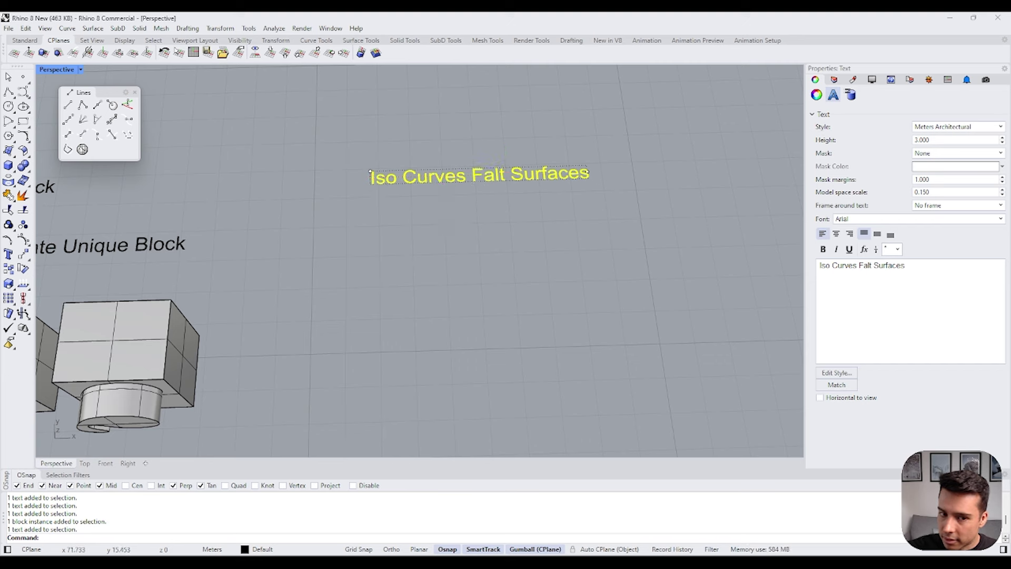
pyautogui.click(510, 426)
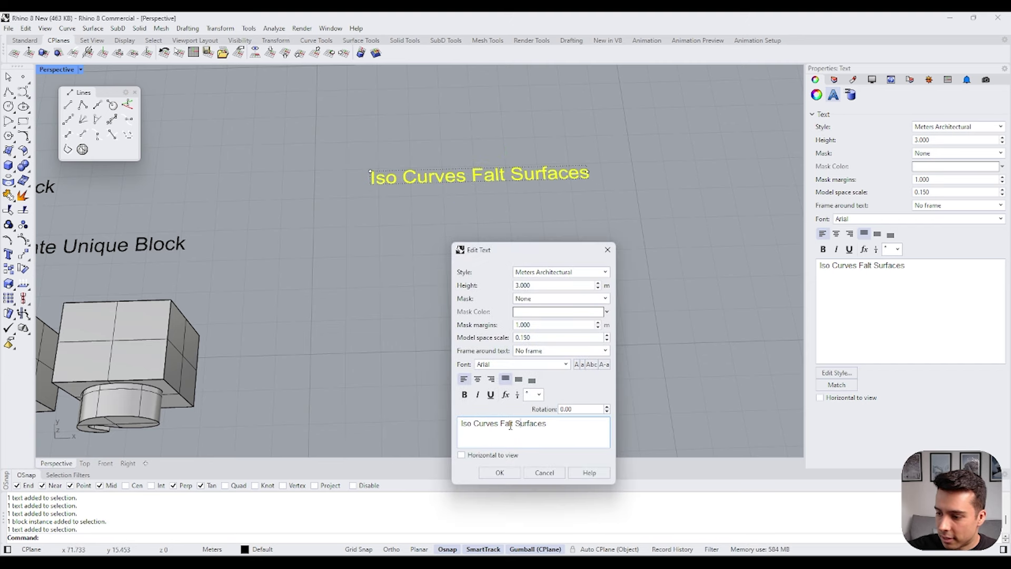
pyautogui.moveTo(513, 424); pyautogui.dragTo(505, 424)
pyautogui.write('la')
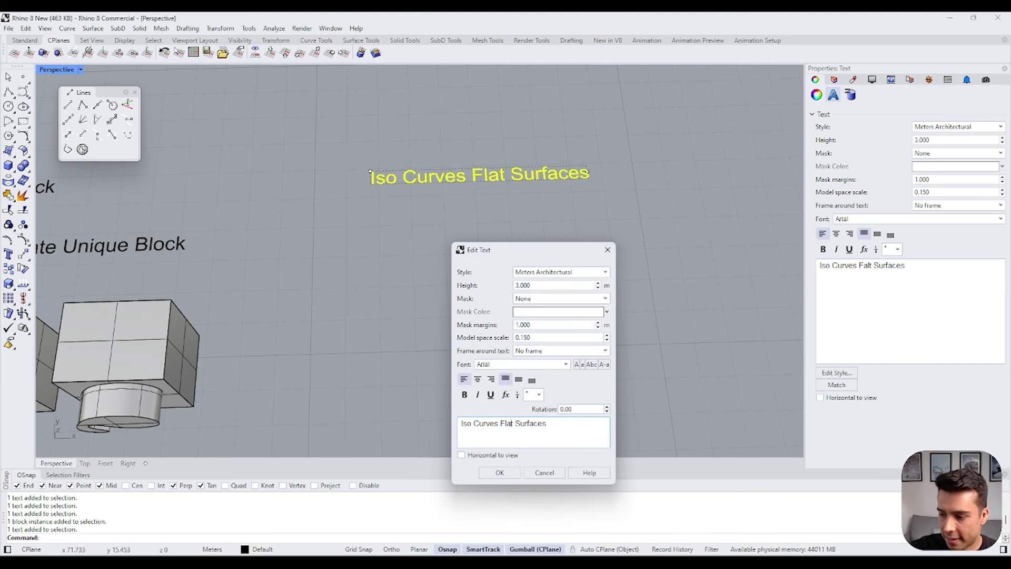
pyautogui.click(508, 475)
pyautogui.click(128, 342)
pyautogui.press('Escape')
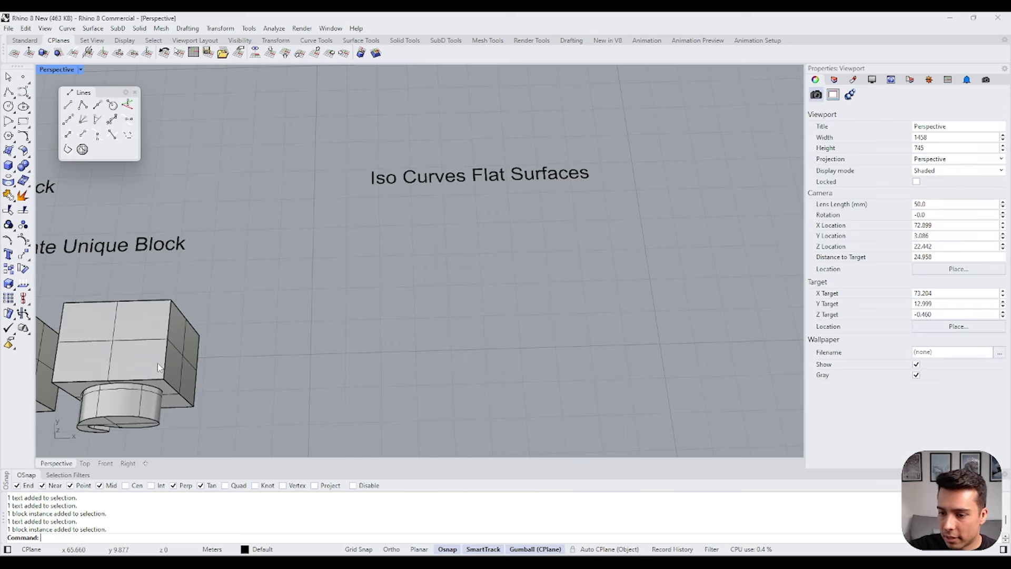
# Step: Draw a roughly square plane surface from corner to corner below the Iso Curves Flat Surfaces label
pyautogui.click(86, 371)
pyautogui.click(11, 153)
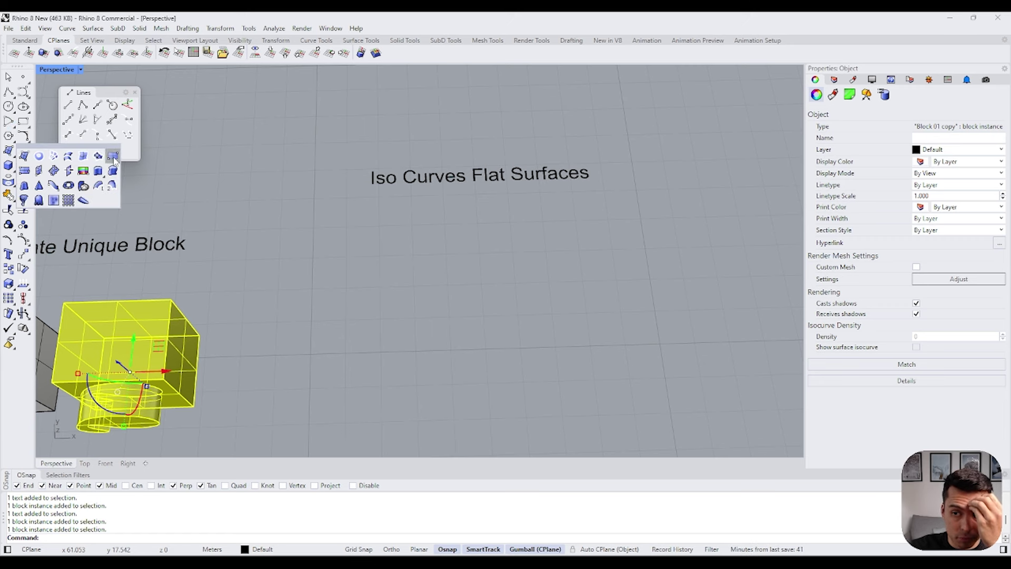
pyautogui.click(85, 172)
pyautogui.click(424, 237)
pyautogui.click(521, 322)
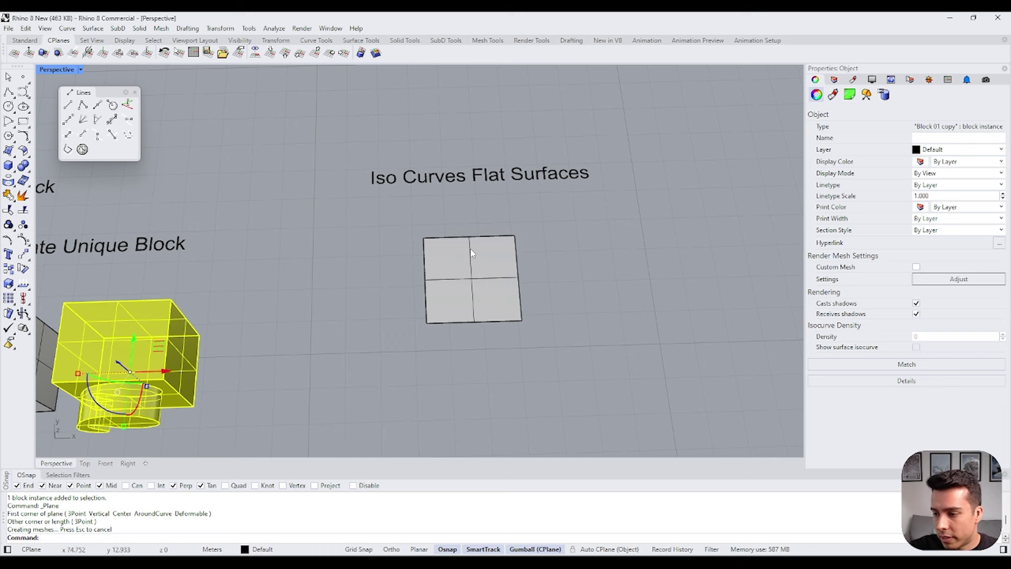
# Step: Examine the isocurves on the flat surface from several angles, selected and unselected
pyautogui.click(440, 282)
pyautogui.moveTo(468, 286); pyautogui.dragTo(472, 326, button='right')
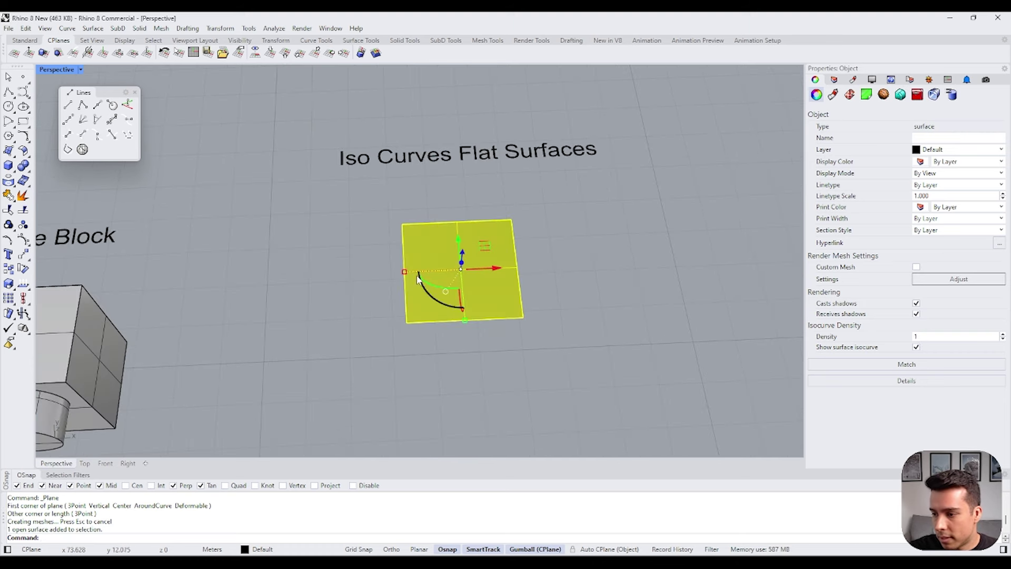
pyautogui.scroll(2, 433, 284)
pyautogui.press('Escape')
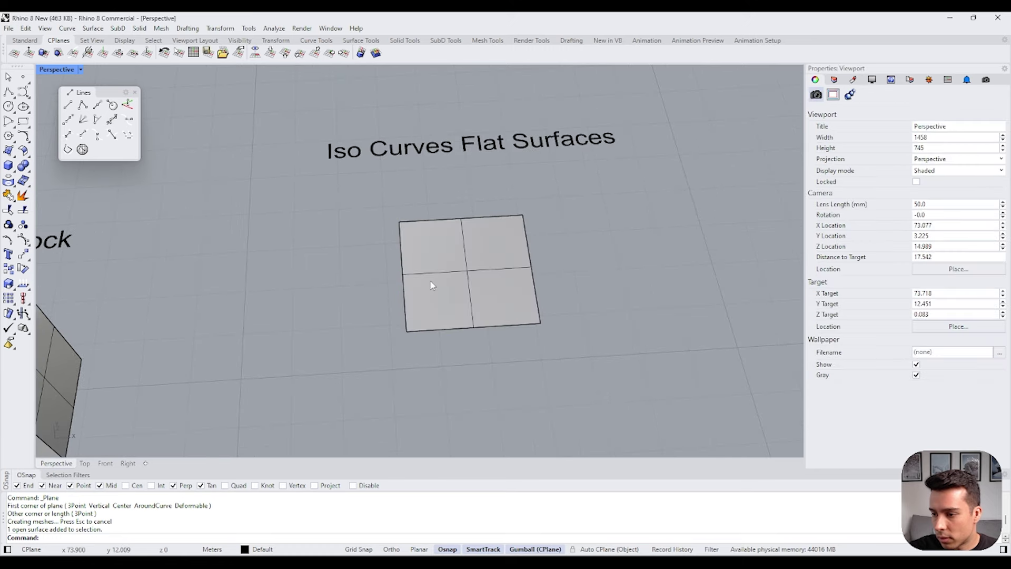
pyautogui.moveTo(461, 301); pyautogui.dragTo(474, 281, button='right')
pyautogui.scroll(-5, 475, 281)
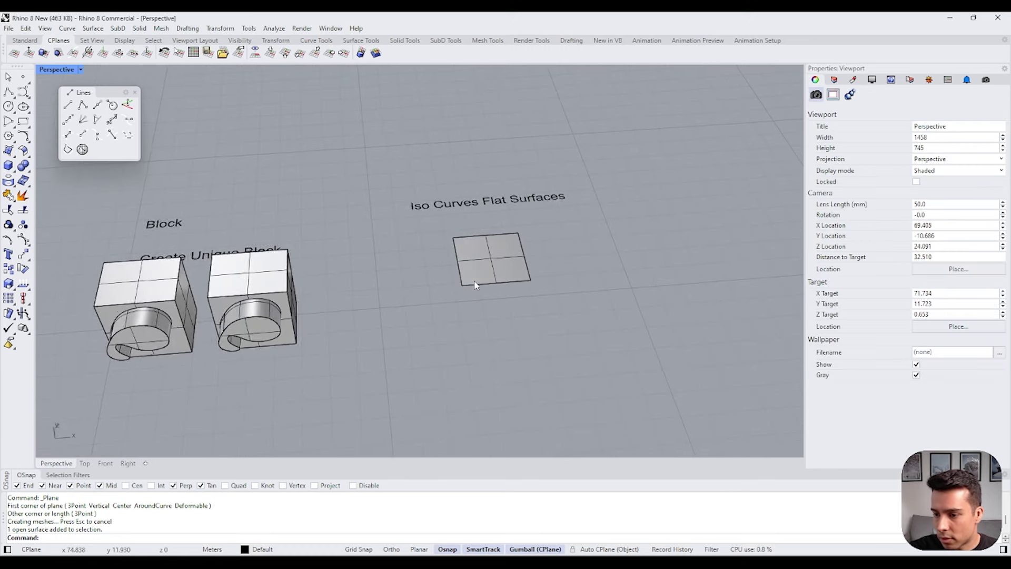
pyautogui.scroll(1, 474, 281)
pyautogui.moveTo(339, 175); pyautogui.dragTo(431, 232, button='right')
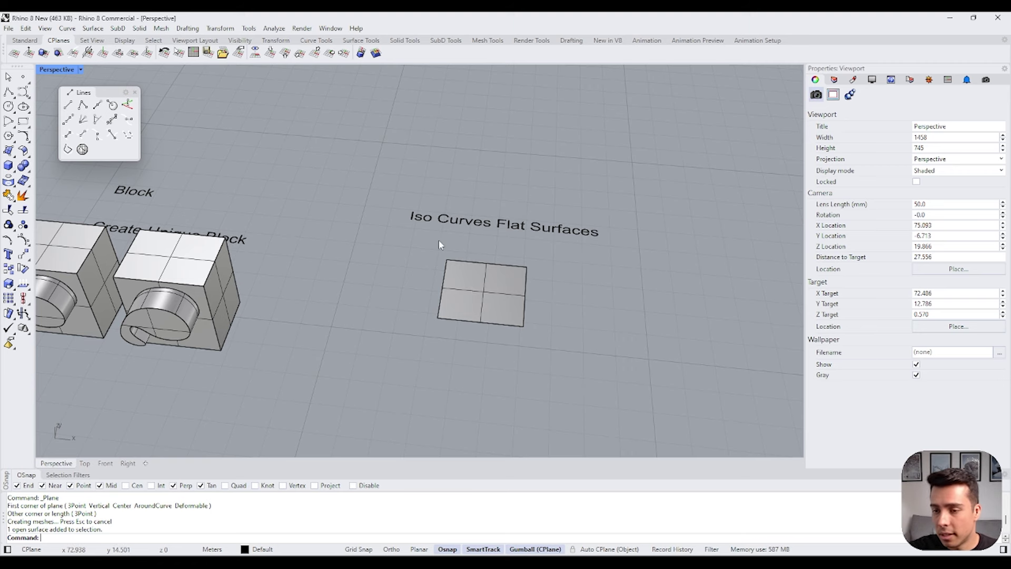
# Step: Hide the flat surface's isocurves through its object properties and inspect it with the selection cleared
pyautogui.click(499, 286)
pyautogui.scroll(3, 402, 358)
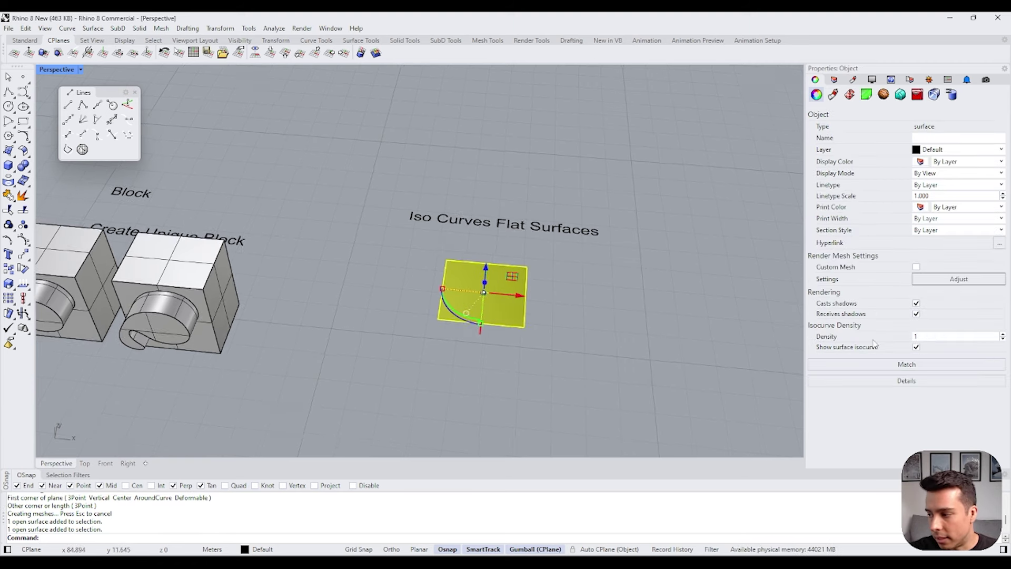
pyautogui.click(916, 347)
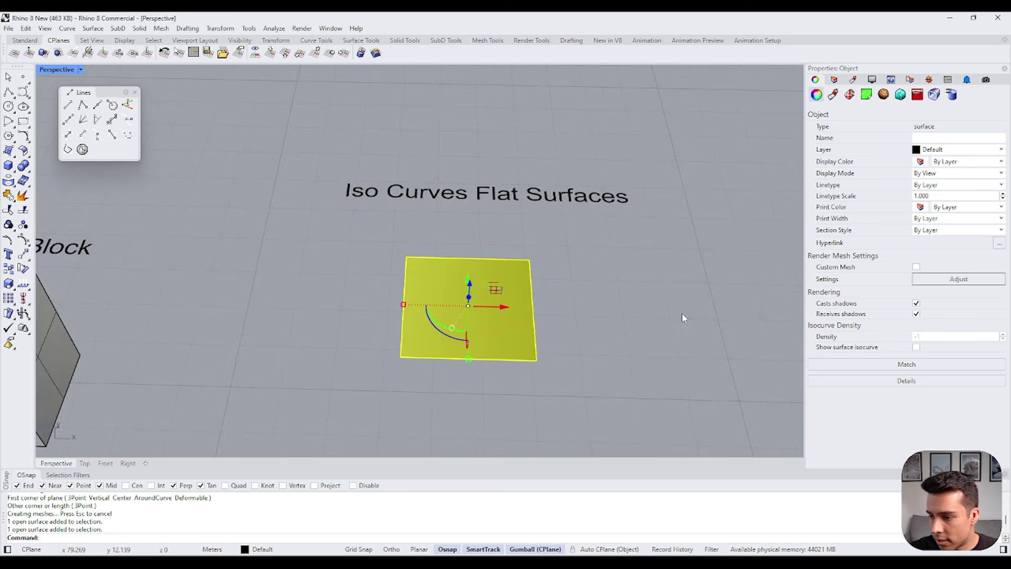
pyautogui.press('Escape')
pyautogui.click(461, 305)
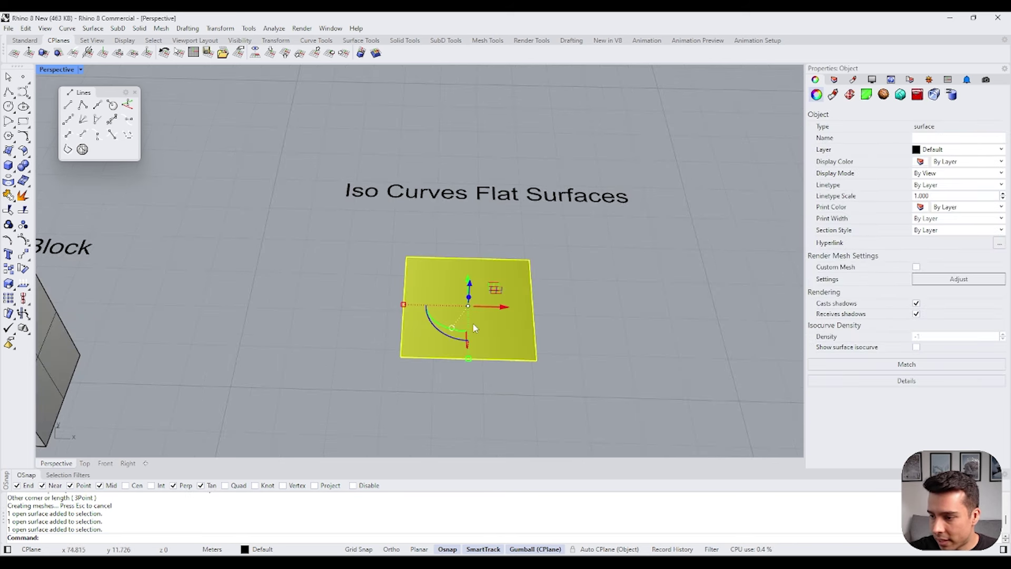
pyautogui.press('Escape')
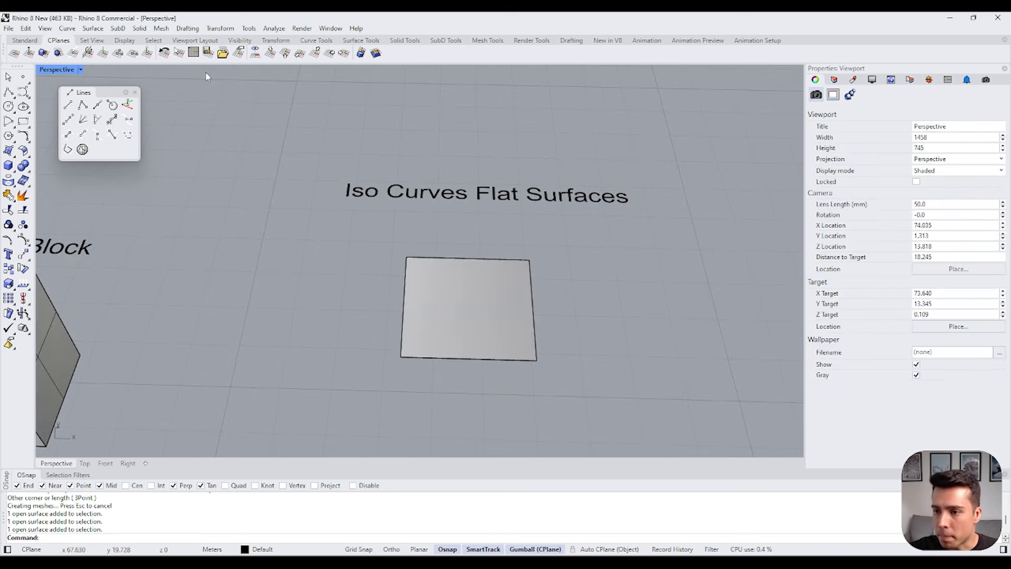
# Step: Show the flat surface's isocurves again and clear the selection
pyautogui.click(520, 302)
pyautogui.click(917, 348)
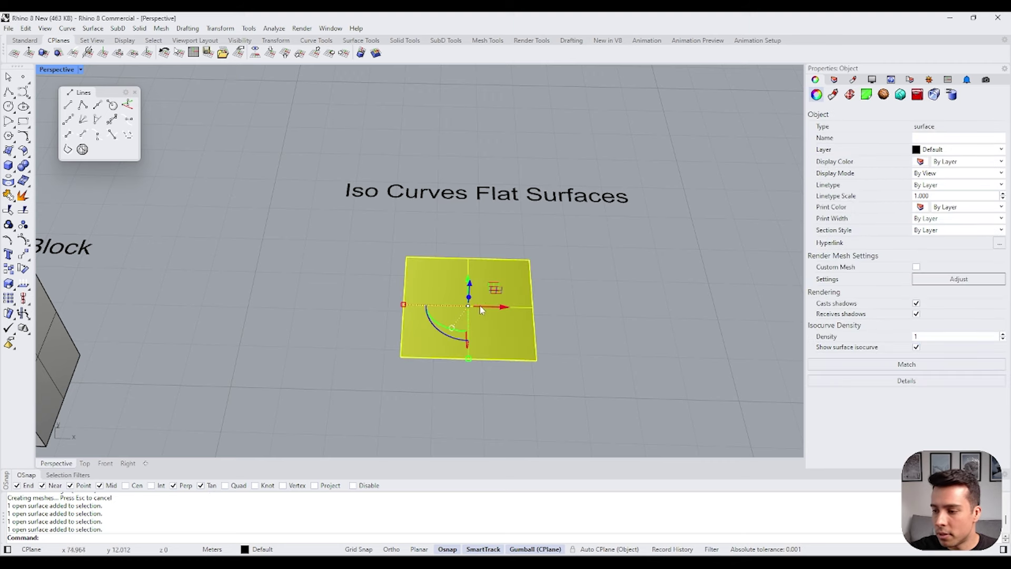
pyautogui.keyDown('shift'); pyautogui.moveTo(482, 310); pyautogui.dragTo(494, 307, button='right'); pyautogui.keyUp('shift')
pyautogui.press('Escape')
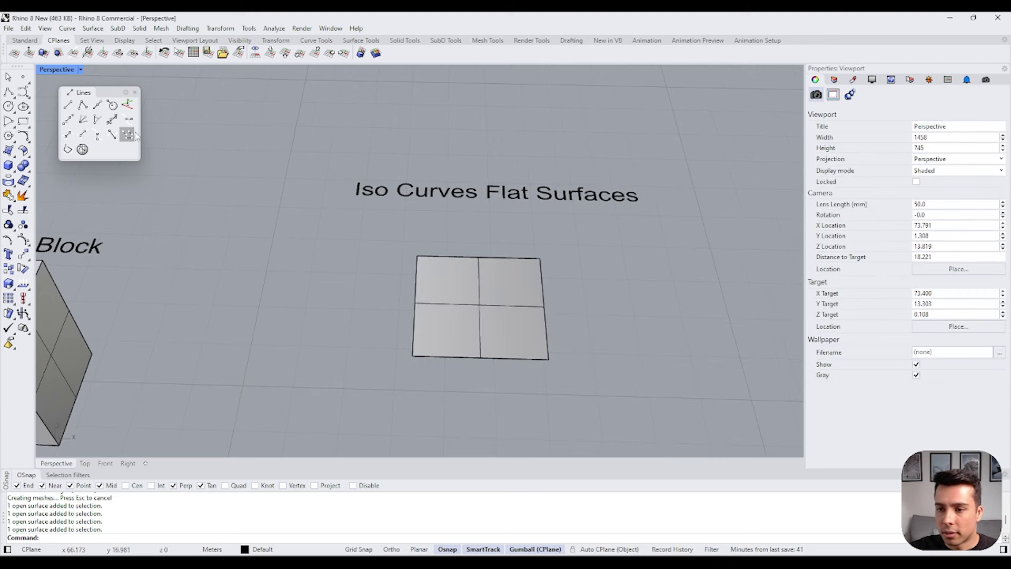
# Step: Open the program options and expand the View settings to the list of display modes
pyautogui.click(29, 52)
pyautogui.click(25, 40)
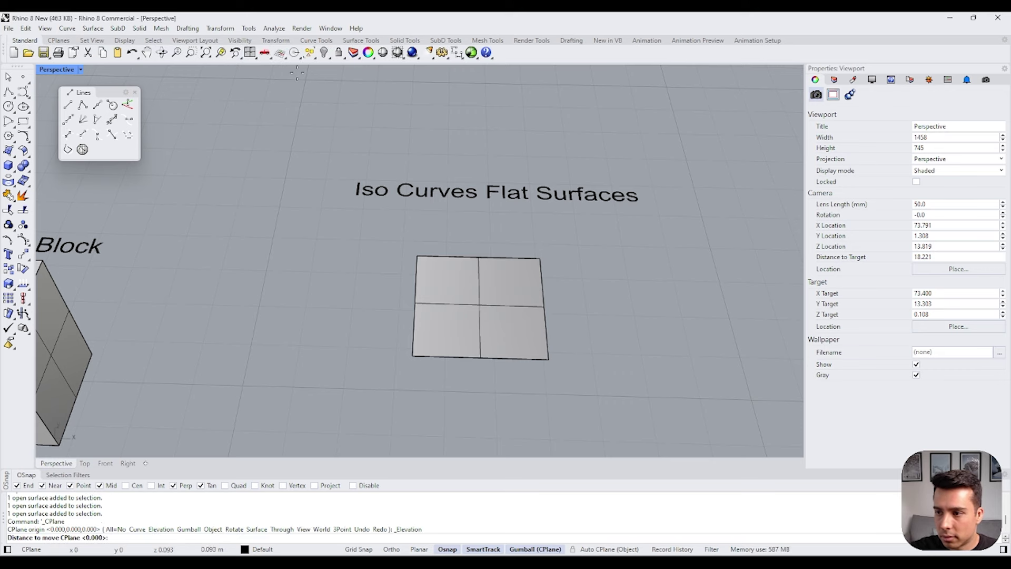
pyautogui.click(445, 53)
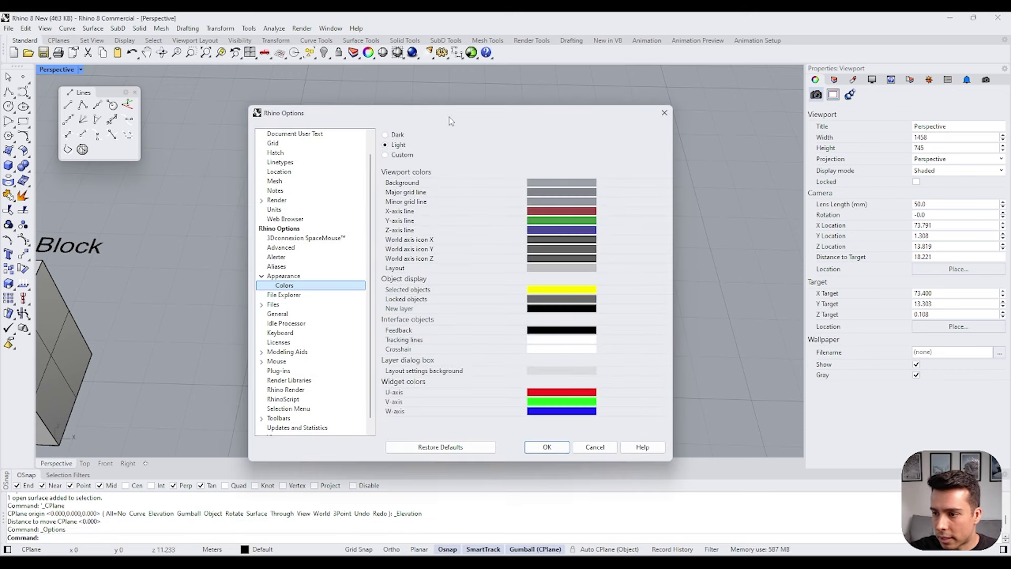
pyautogui.click(262, 276)
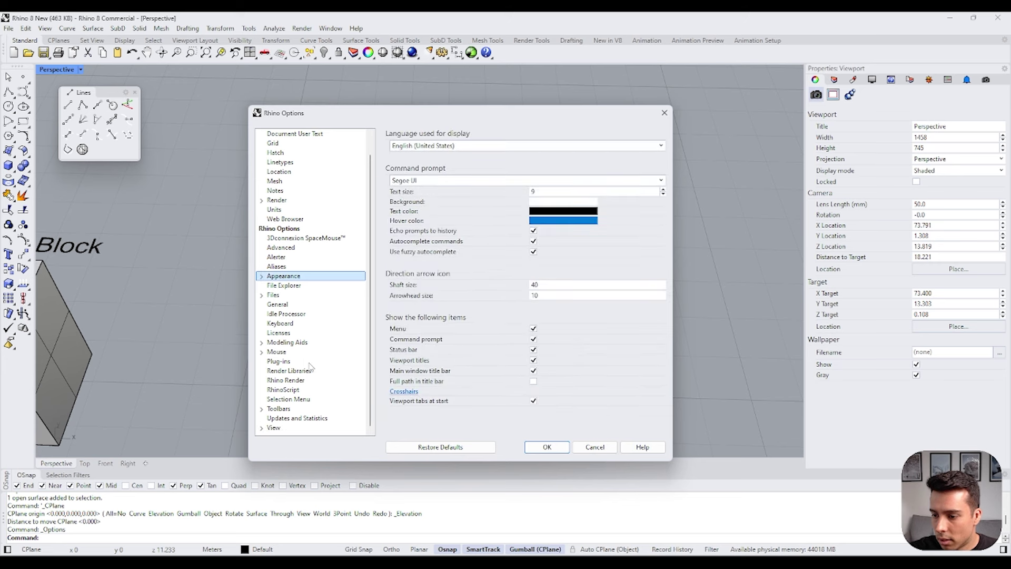
pyautogui.moveTo(369, 111); pyautogui.dragTo(401, 113)
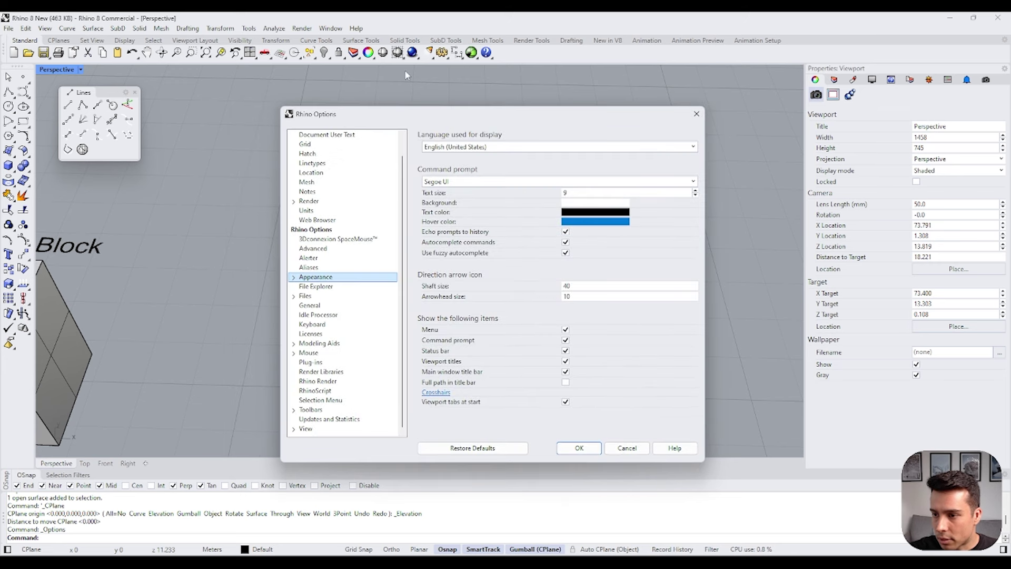
pyautogui.click(319, 429)
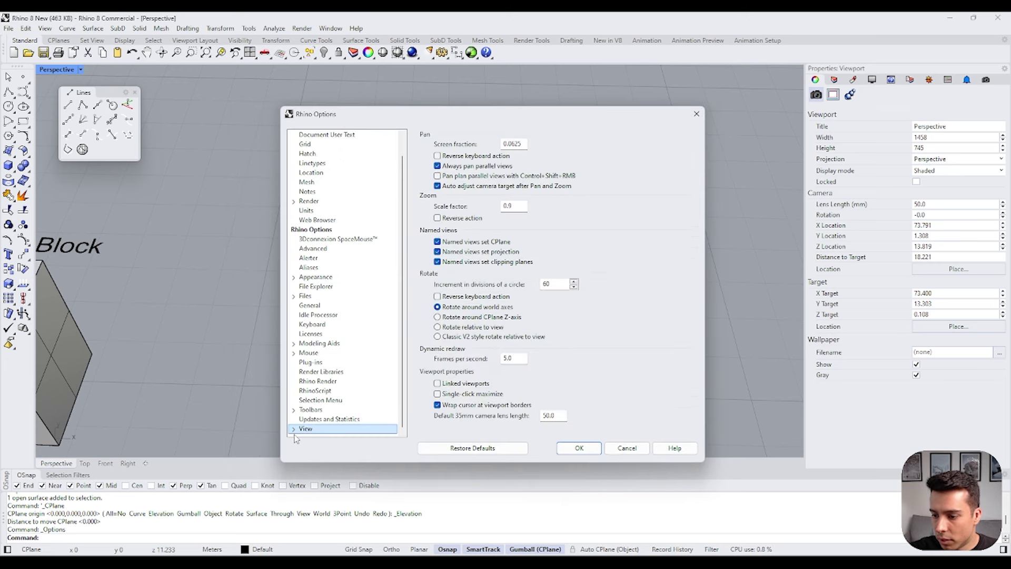
pyautogui.click(293, 429)
pyautogui.click(320, 419)
pyautogui.click(302, 419)
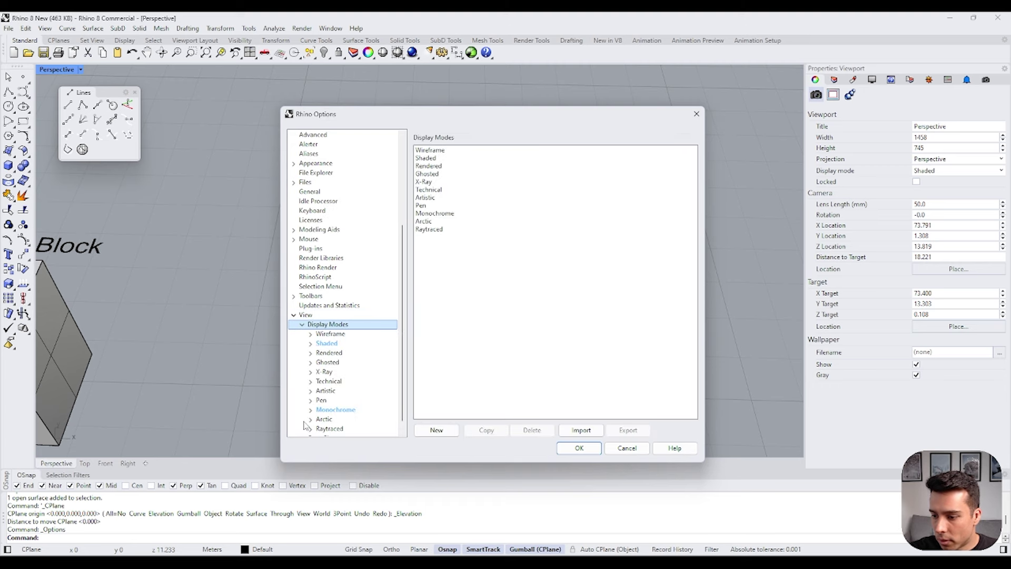
# Step: Disable Show for flat faces in the Shaded display mode's surface isocurve settings, keeping the flat surface in view beside the dialog
pyautogui.click(327, 343)
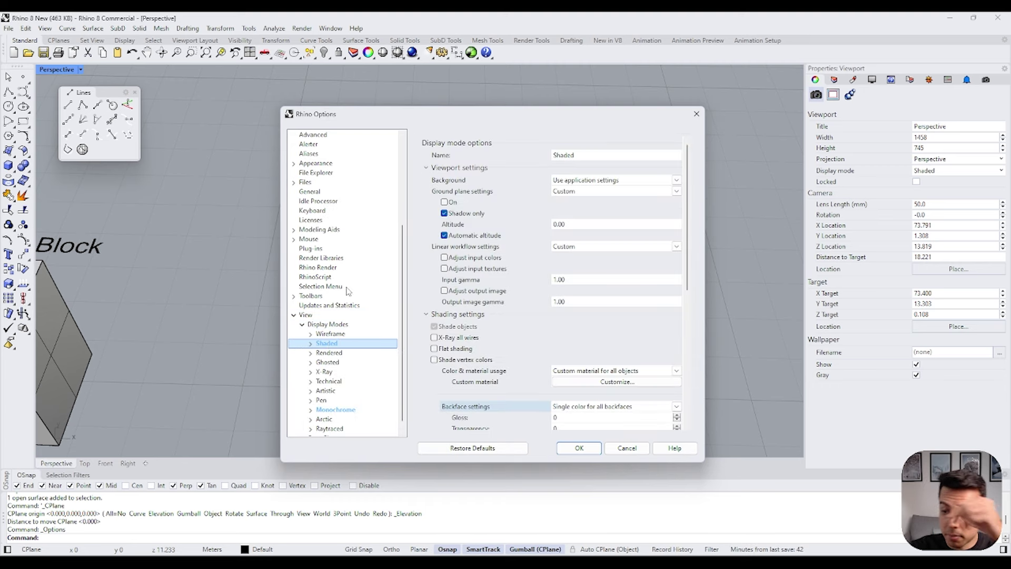
pyautogui.click(311, 343)
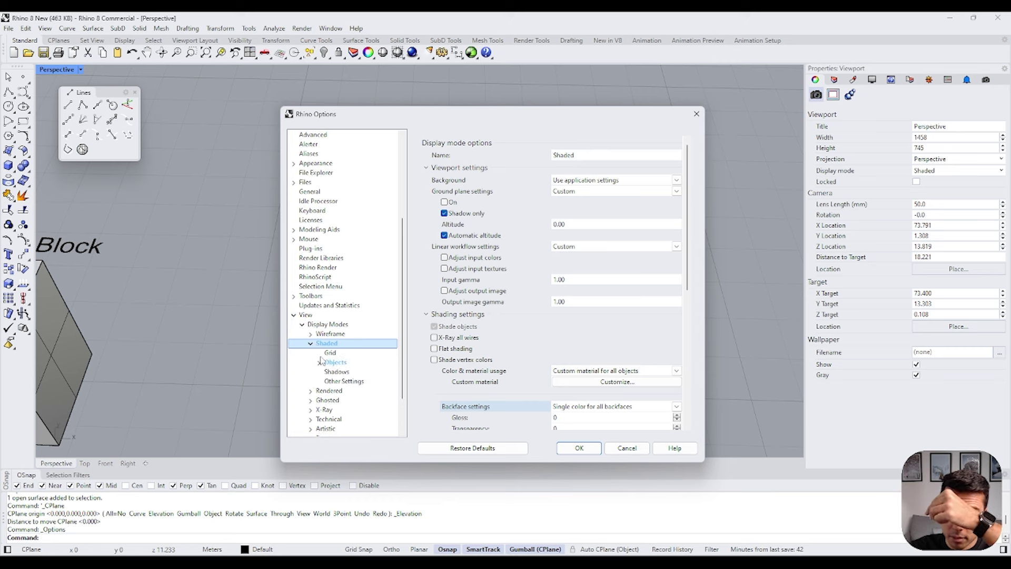
pyautogui.click(332, 363)
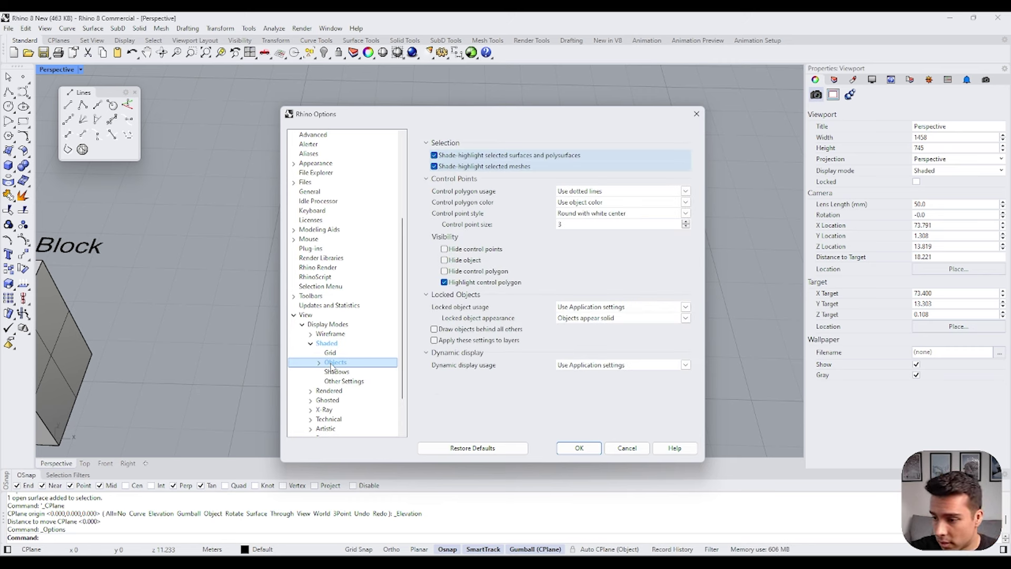
pyautogui.click(319, 364)
pyautogui.click(343, 391)
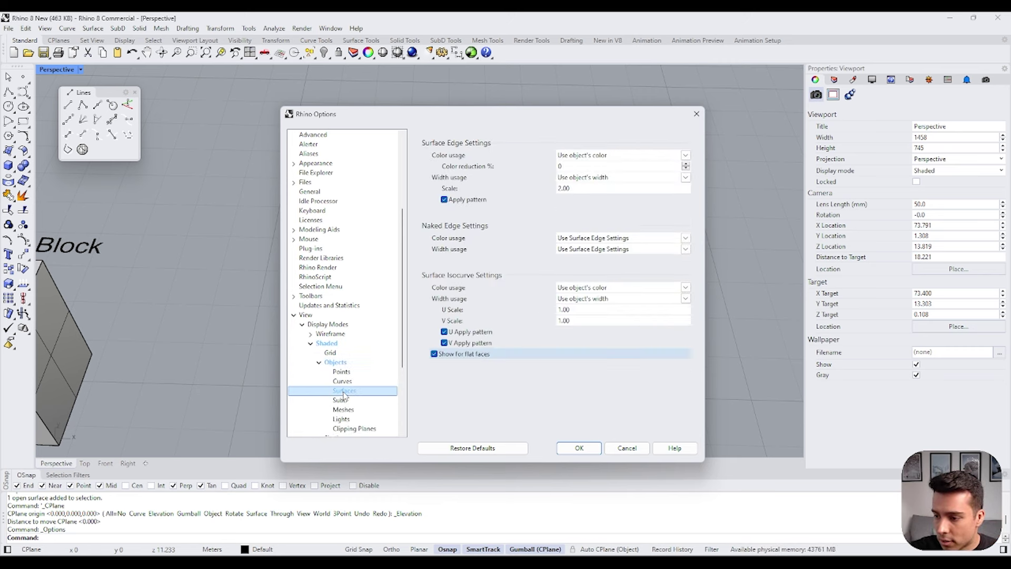
pyautogui.click(442, 355)
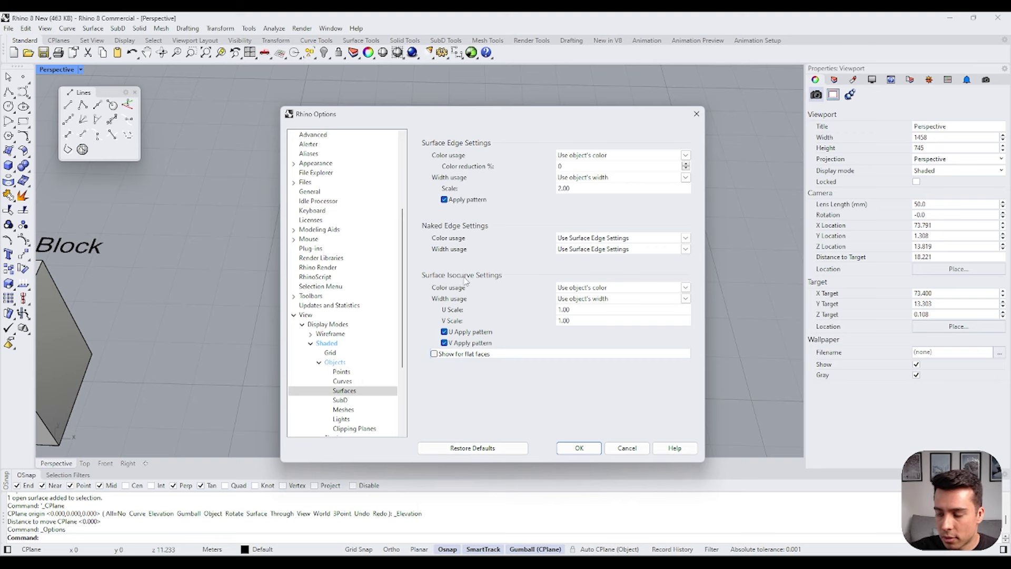
pyautogui.moveTo(477, 118); pyautogui.dragTo(737, 119)
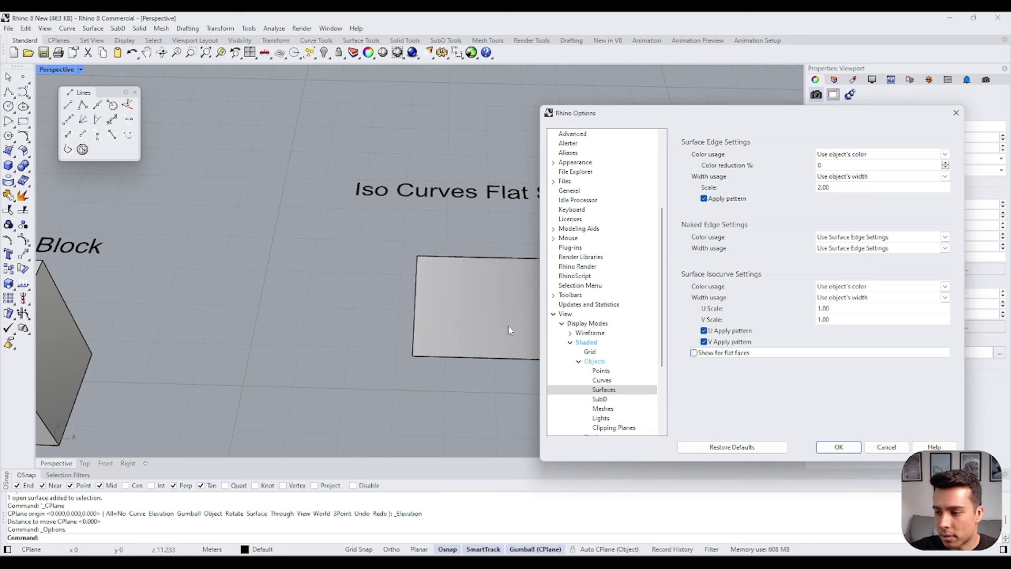
# Step: Re-enable Show for flat faces for the Shaded mode, accept the options, and recheck the setting
pyautogui.click(694, 353)
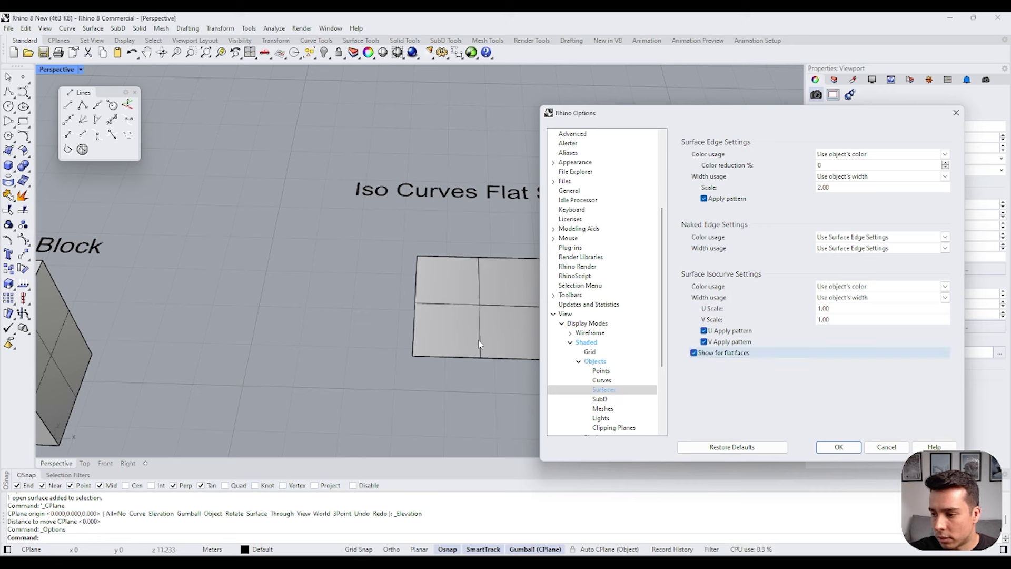
pyautogui.click(846, 449)
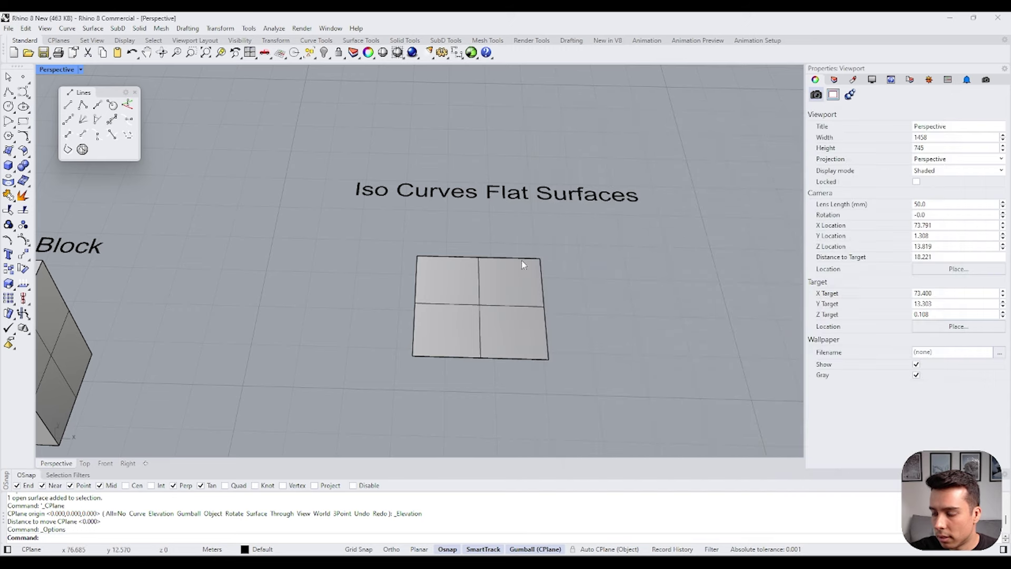
pyautogui.scroll(-4, 477, 245)
pyautogui.scroll(4, 478, 245)
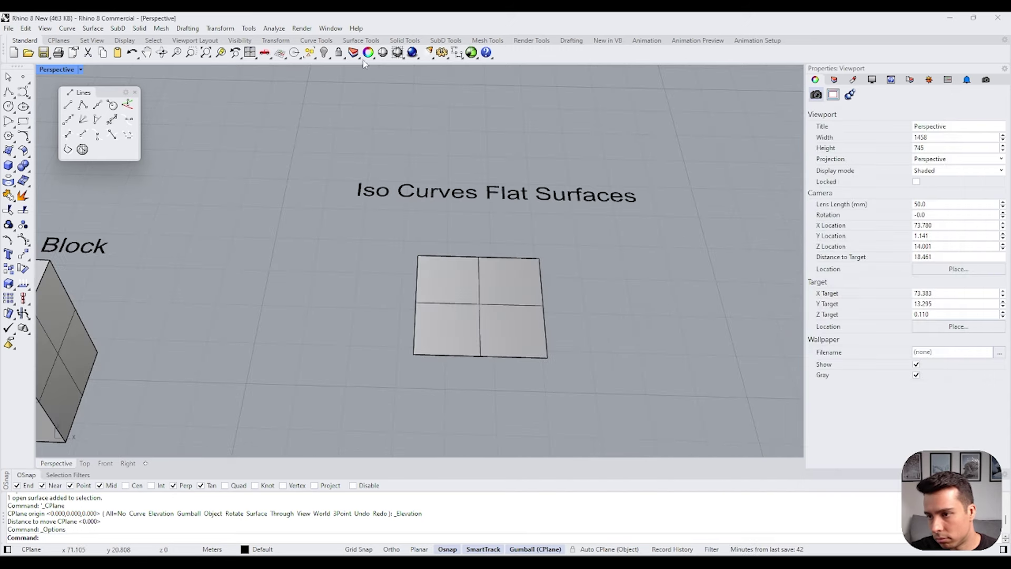
pyautogui.click(441, 52)
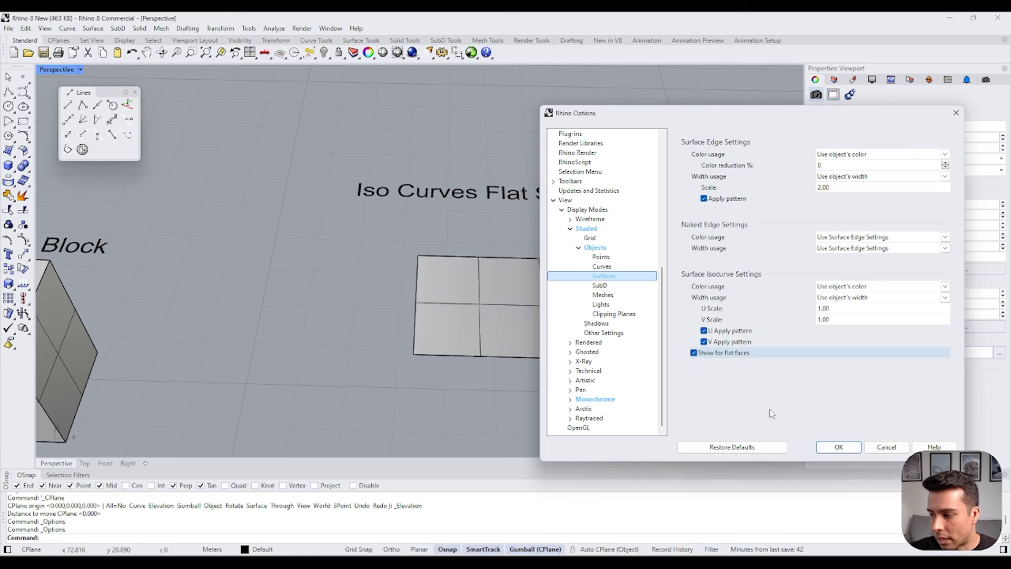
pyautogui.click(839, 447)
# Step: Review all the Rhino 8 New Features examples together, window-selecting those from the cubes to the floor plan and clearing the selection
pyautogui.scroll(1, 616, 337)
pyautogui.scroll(-10, 602, 331)
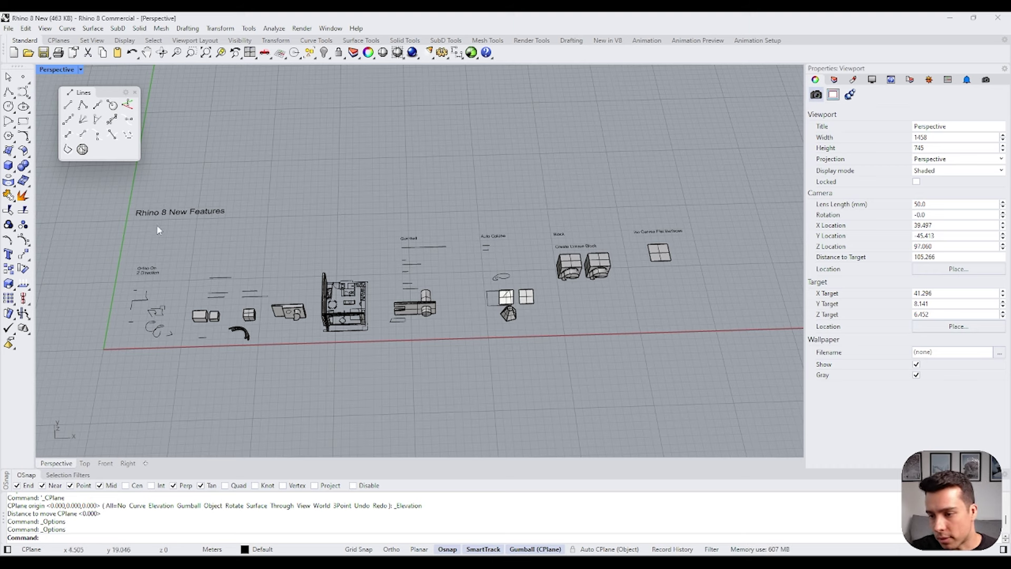
pyautogui.scroll(3, 158, 227)
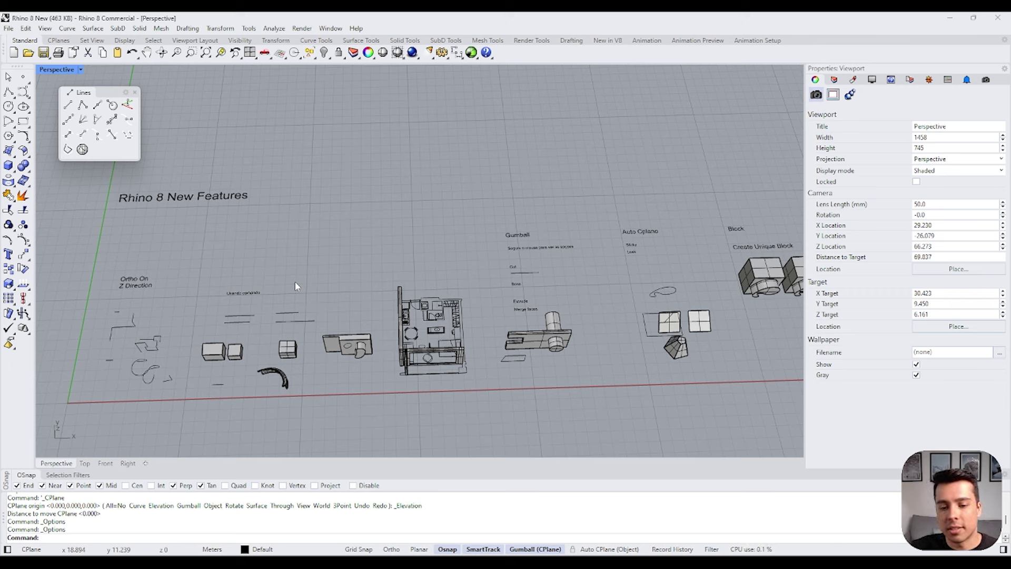
pyautogui.moveTo(260, 247); pyautogui.dragTo(484, 406)
pyautogui.click(482, 405)
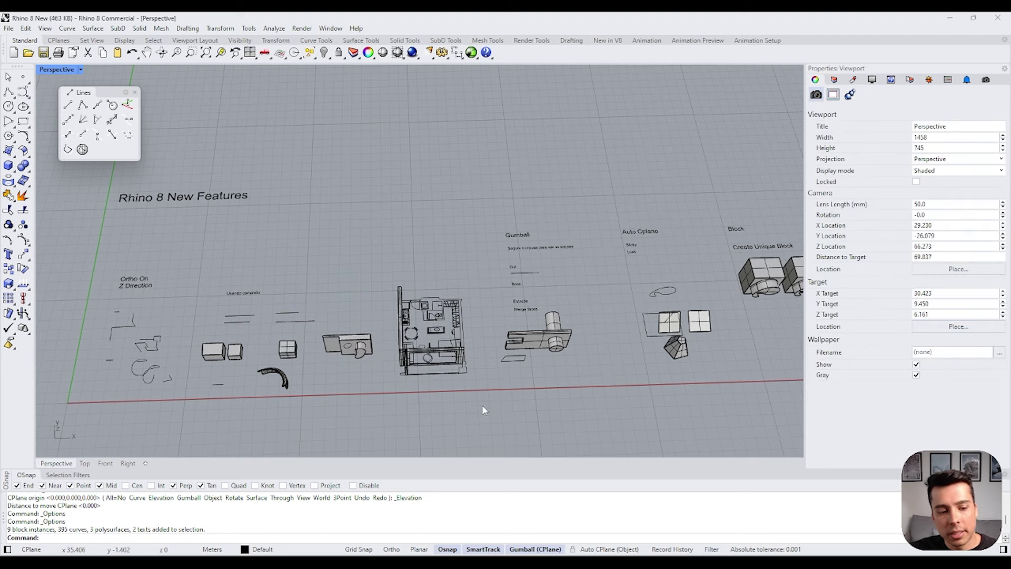